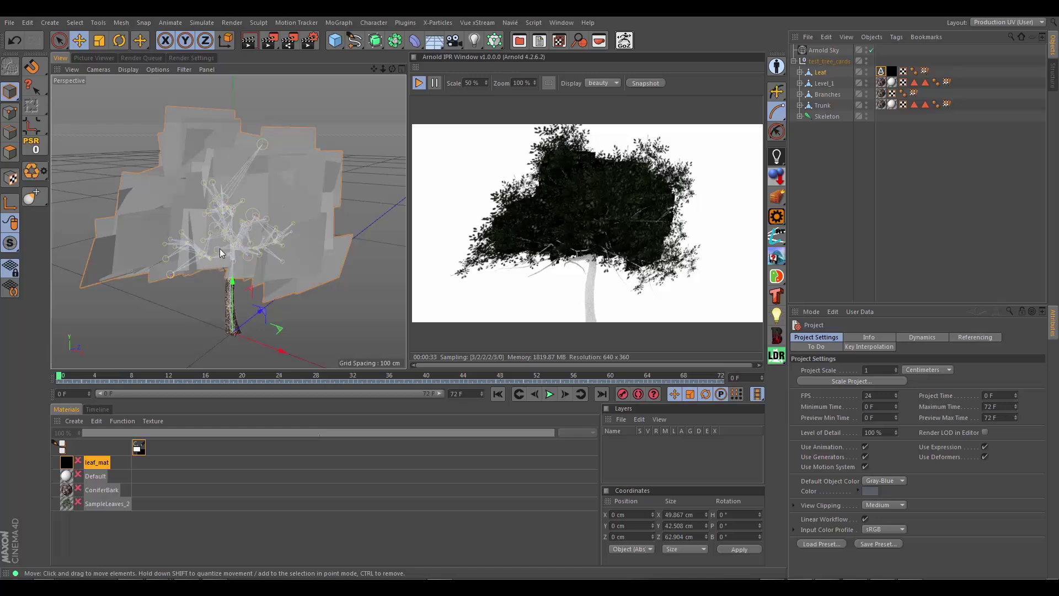
Move the card tree's animation to frame 7 and switch to the open project test_tree_detailed.c4d.
{"action": "left_click_drag", "start_coordinate": [59, 380], "coordinate": [124, 377]}
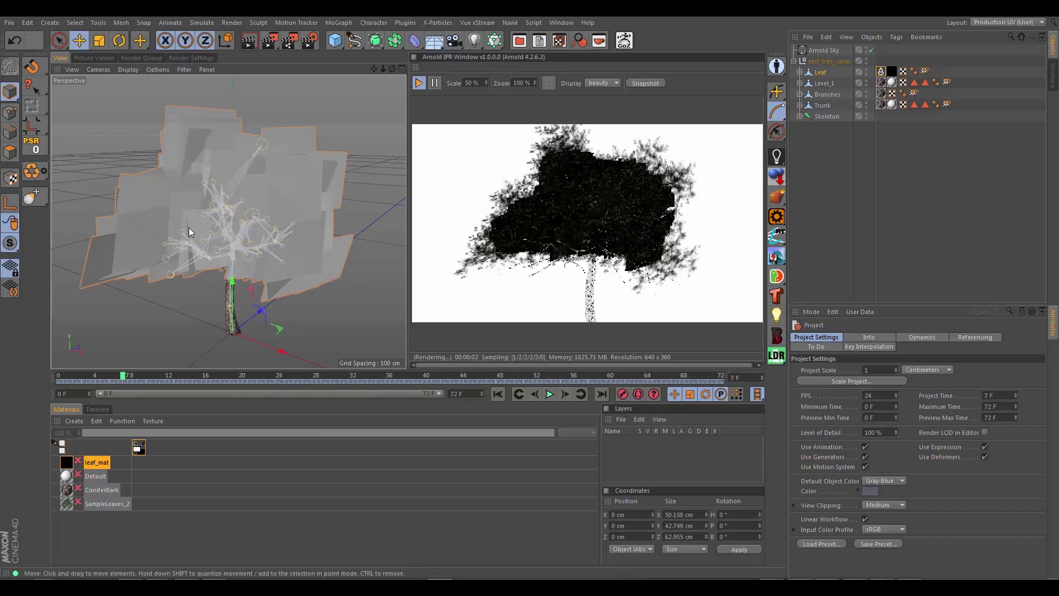
{"action": "left_click", "coordinate": [541, 38]}
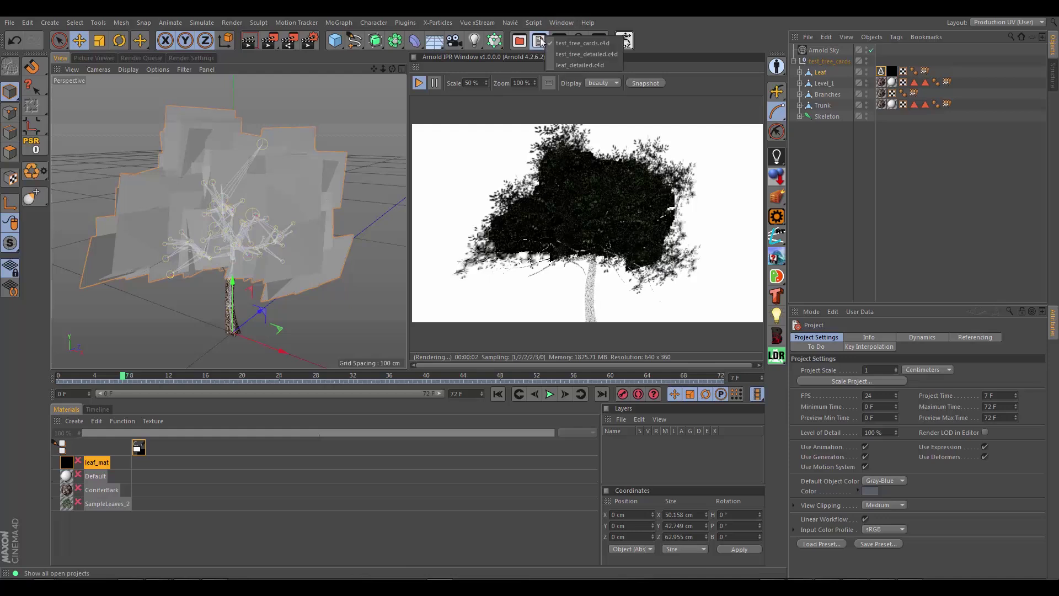
{"action": "left_click", "coordinate": [554, 54]}
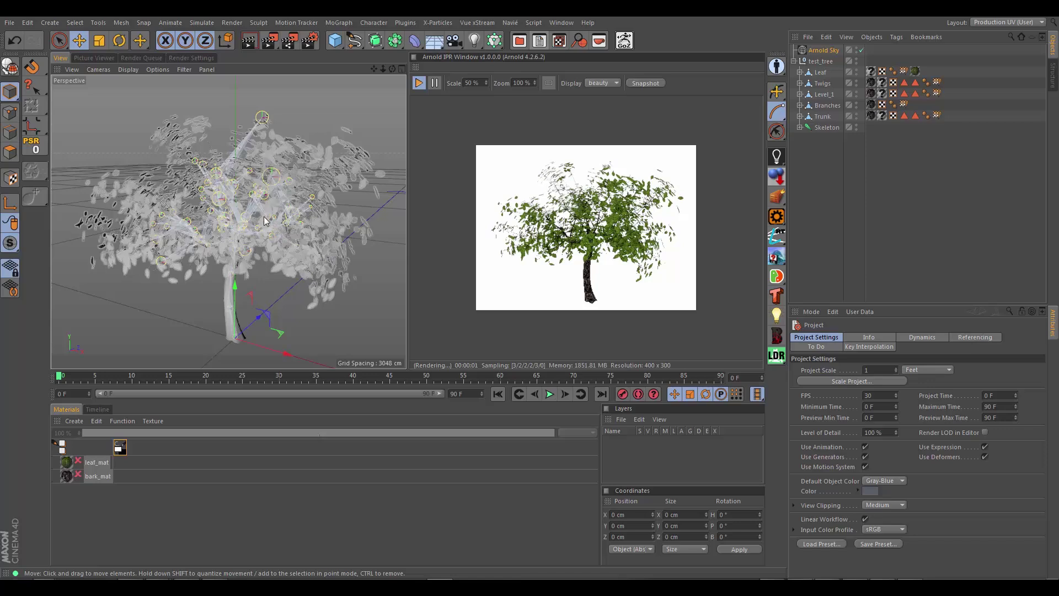
Move the detailed tree's animation to frame 20 to check its leaf and branch motion in the render preview.
{"action": "scroll", "coordinate": [286, 244], "scroll_direction": "up", "scroll_amount": 3}
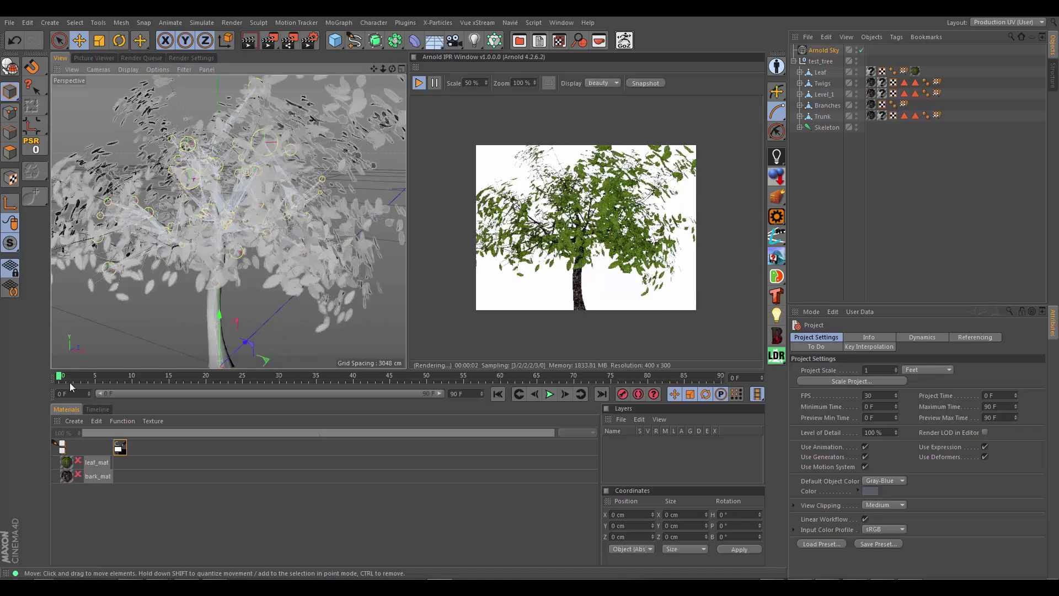
{"action": "left_click_drag", "start_coordinate": [70, 383], "coordinate": [213, 379]}
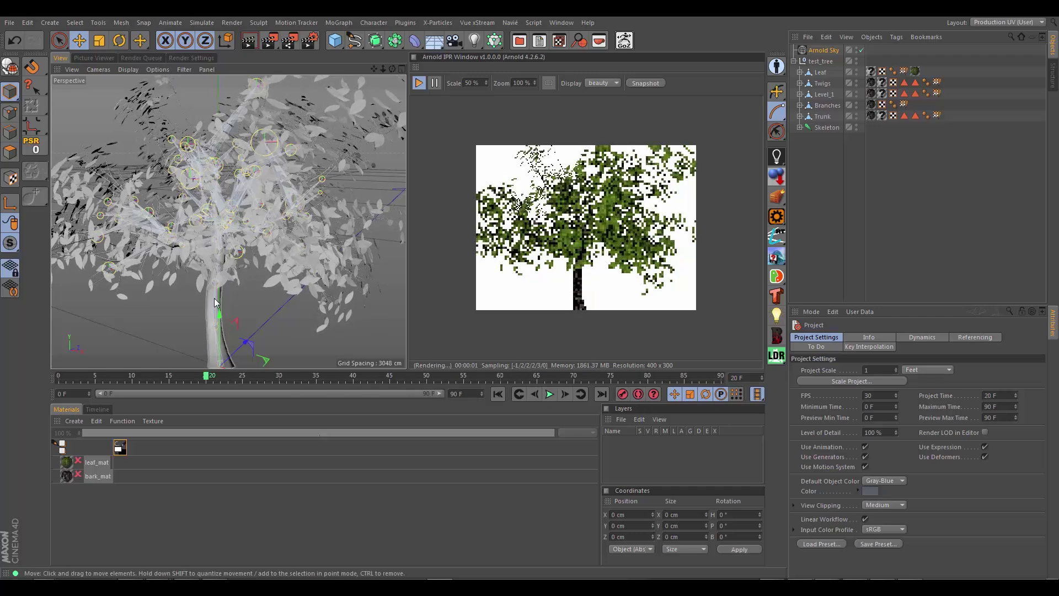
{"action": "scroll", "coordinate": [241, 294], "scroll_direction": "down", "scroll_amount": 1}
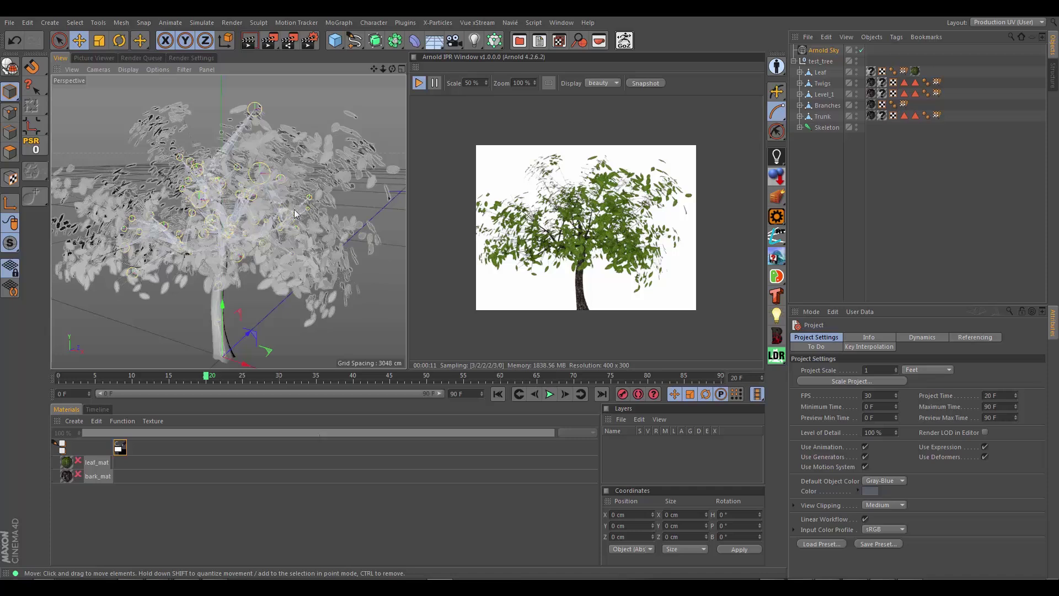
In polygon mode, select the detailed tree's meshes from Leaf to Trunk to check their total polygon count.
{"action": "left_click", "coordinate": [778, 157]}
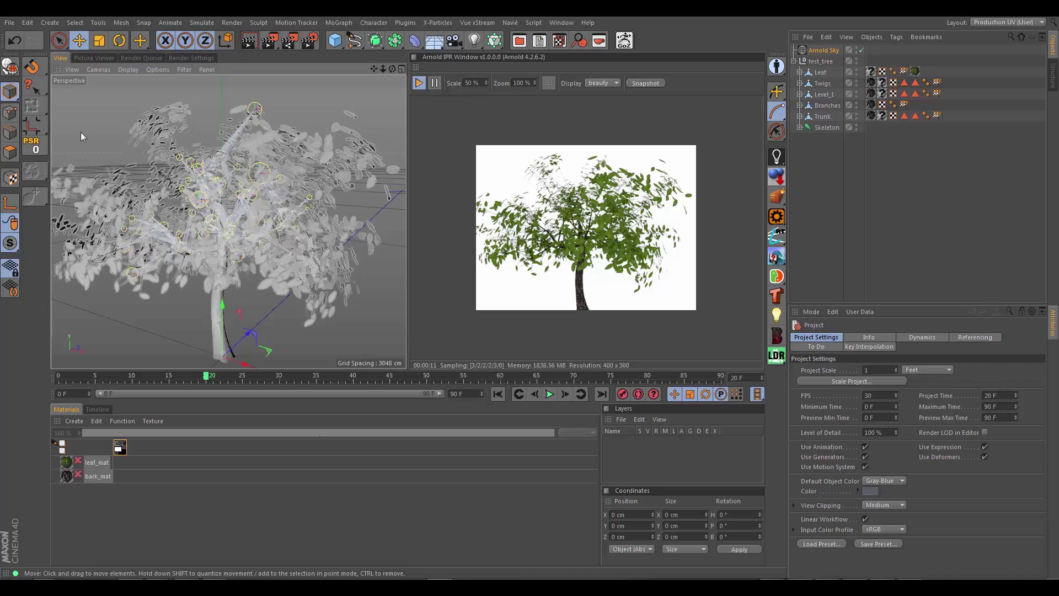
{"action": "left_click", "coordinate": [10, 152]}
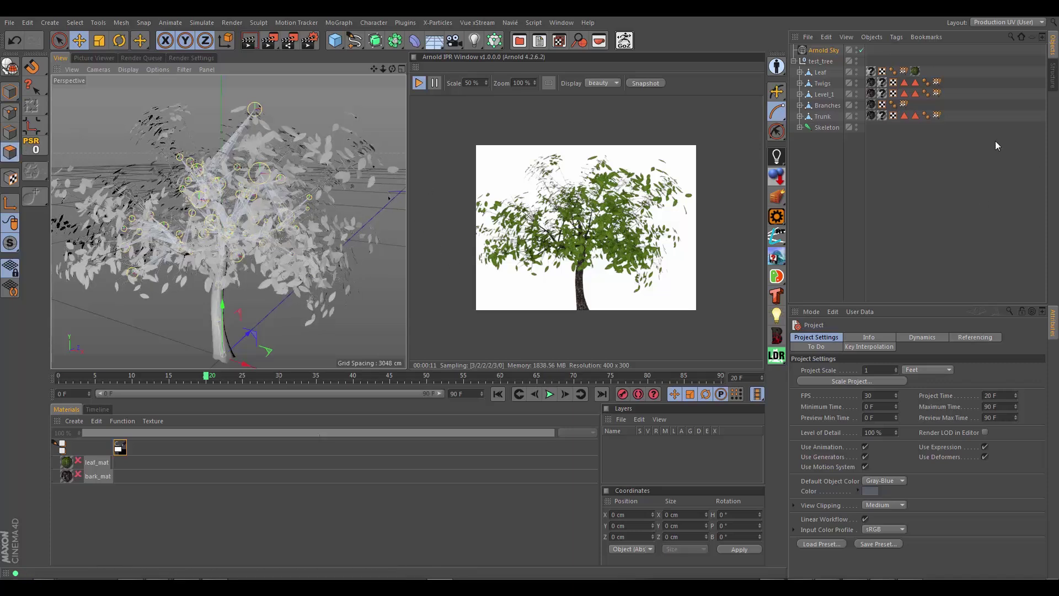
{"action": "left_click", "coordinate": [819, 73]}
{"action": "left_click", "coordinate": [821, 117], "text": "shift"}
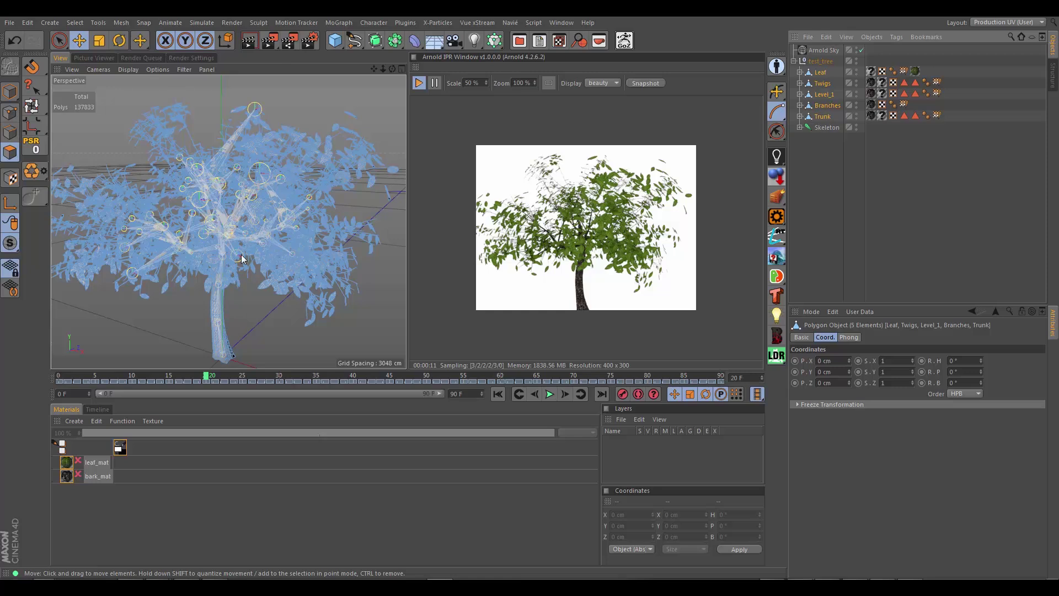
{"action": "scroll", "coordinate": [265, 277], "scroll_direction": "down", "scroll_amount": 3}
{"action": "scroll", "coordinate": [267, 274], "scroll_direction": "up", "scroll_amount": 1}
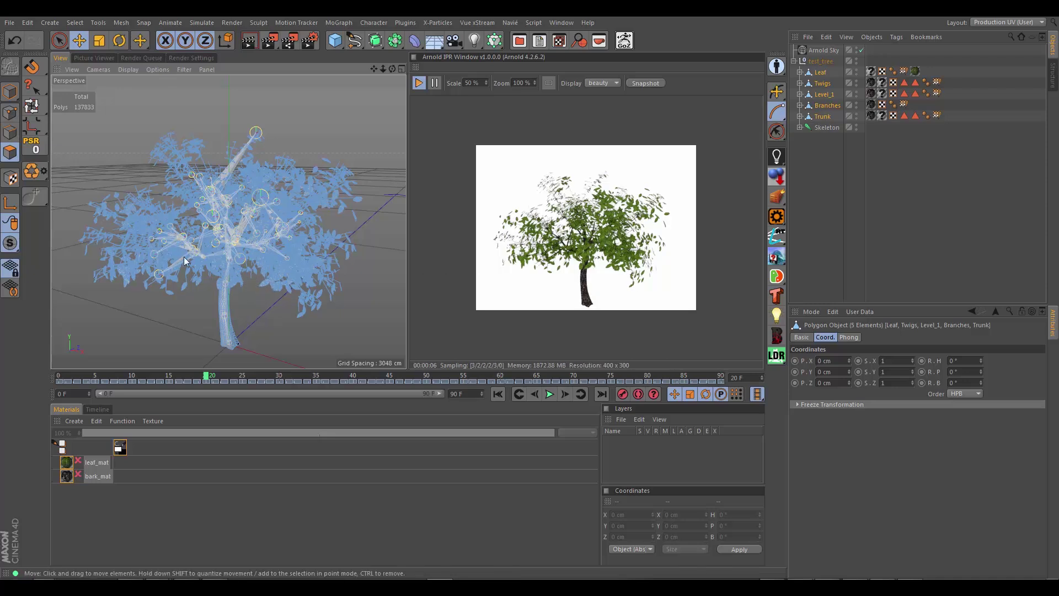
{"action": "mouse_move", "coordinate": [255, 275]}
{"action": "left_mouse_down", "text": "alt"}
{"action": "mouse_move", "coordinate": [191, 271]}
{"action": "mouse_move", "coordinate": [305, 276]}
{"action": "mouse_move", "coordinate": [244, 273]}
{"action": "left_mouse_up", "text": "alt"}
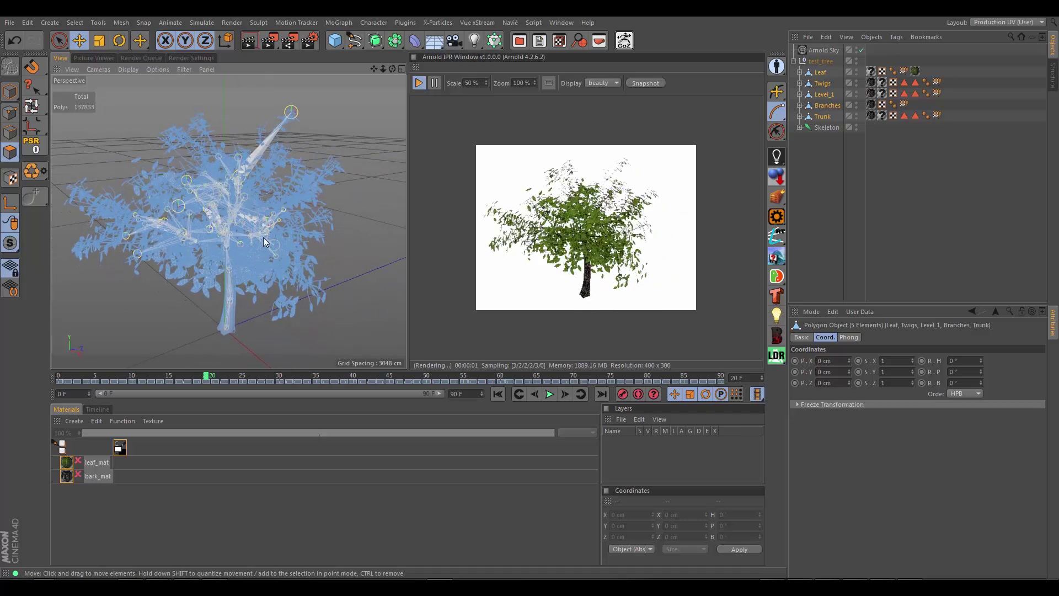
Switch to test_tree_cards.c4d and select its meshes from Leaf to Trunk in polygon mode to check their polygon count.
{"action": "left_click", "coordinate": [539, 40]}
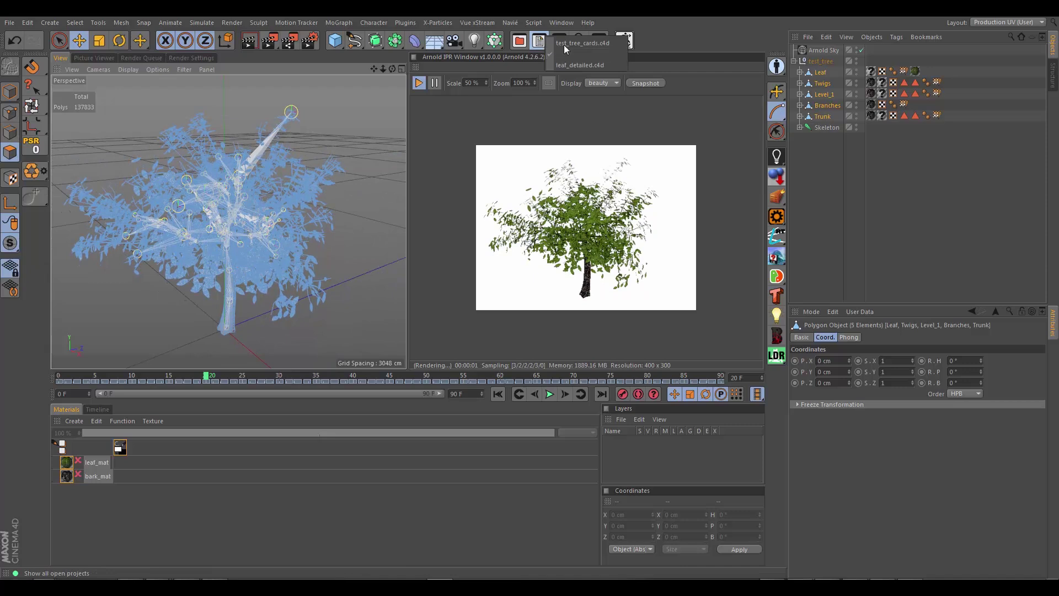
{"action": "left_click", "coordinate": [585, 43]}
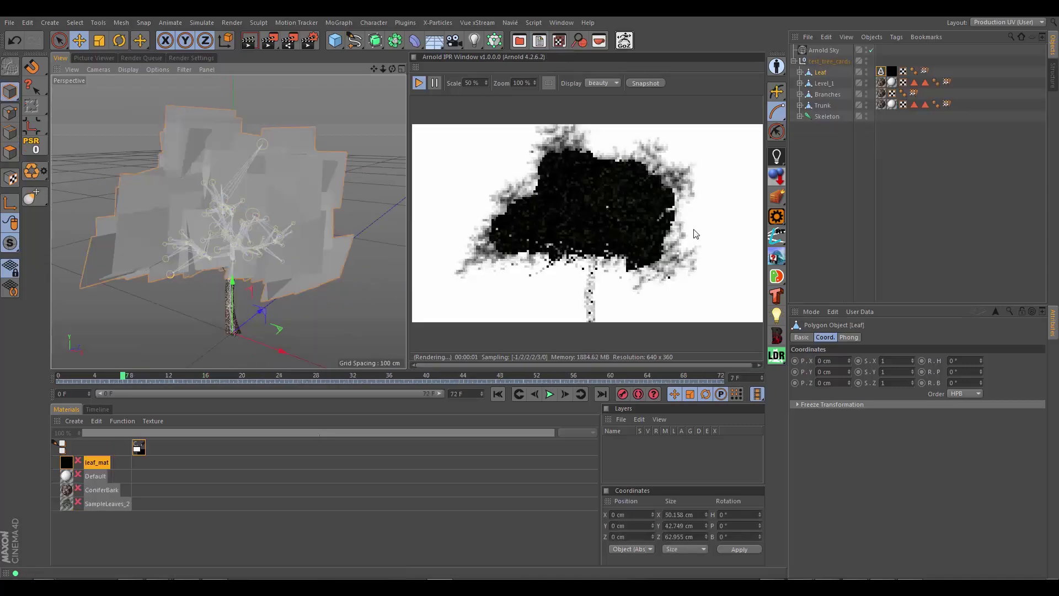
{"action": "left_click", "coordinate": [822, 106], "text": "shift"}
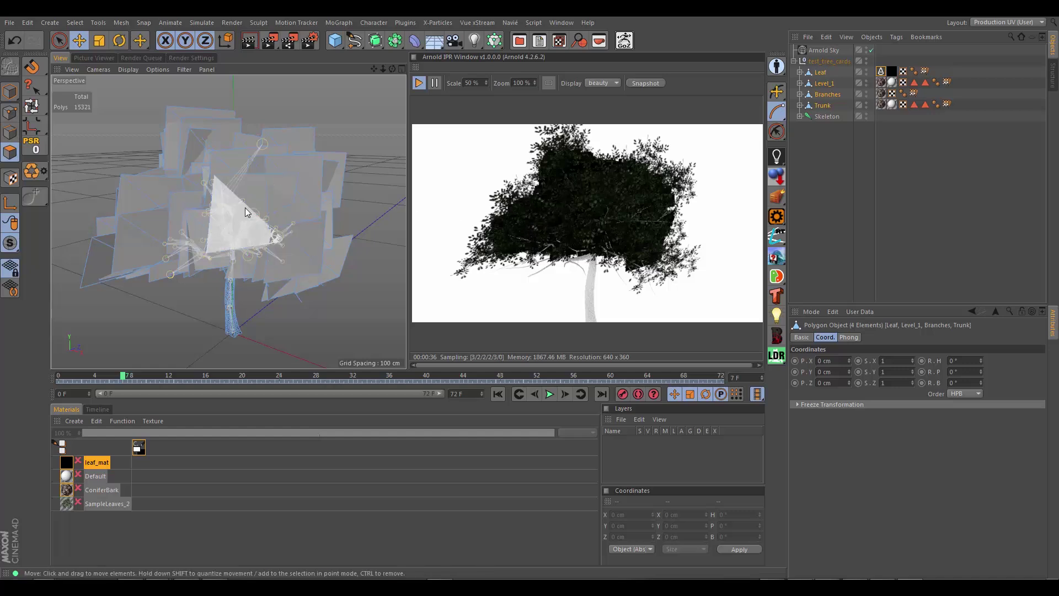
{"action": "left_click_drag", "start_coordinate": [258, 199], "coordinate": [326, 243], "text": "alt"}
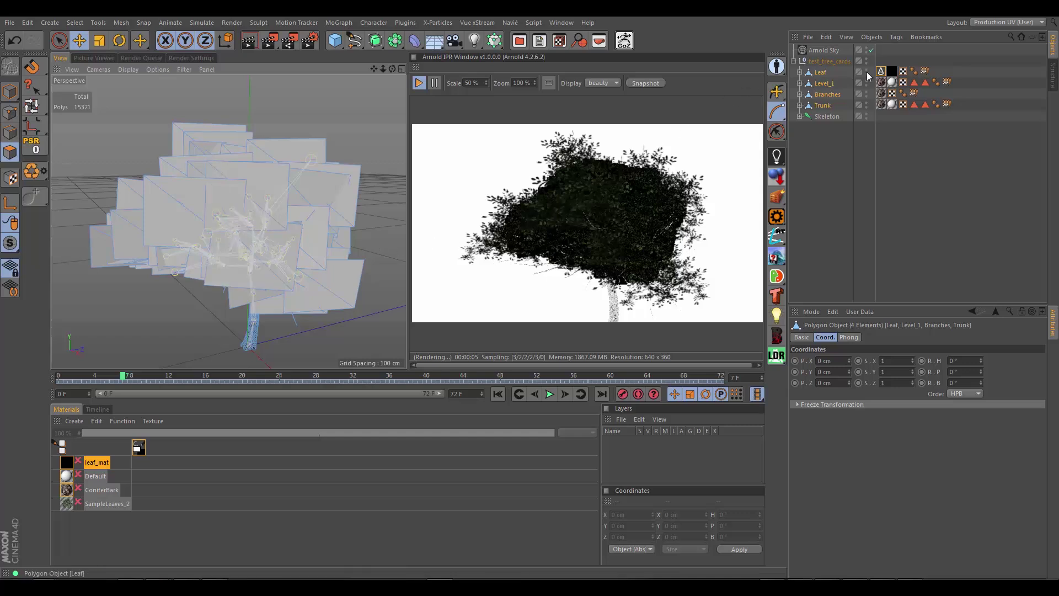
Disable Self shadows and Receive shadows in the Arnold tag of the Leaf object.
{"action": "left_click", "coordinate": [881, 72]}
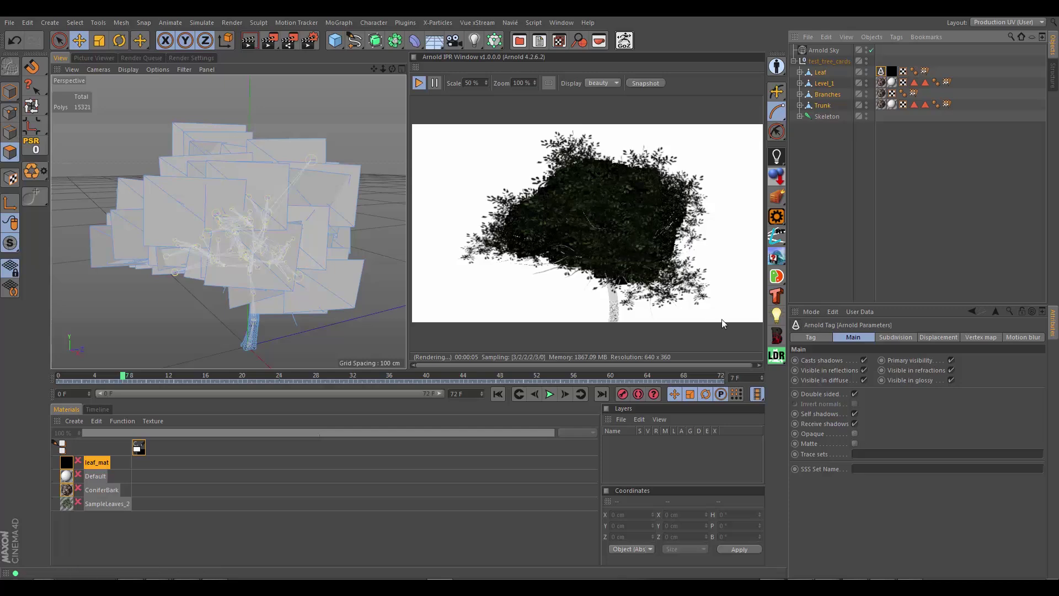
{"action": "left_click", "coordinate": [854, 413]}
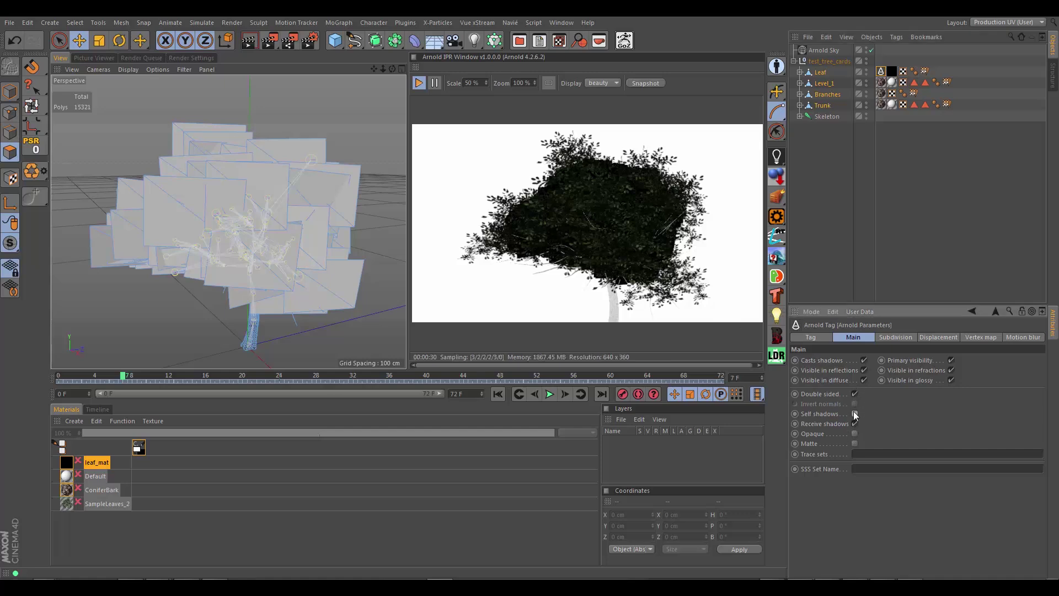
{"action": "left_click", "coordinate": [854, 424]}
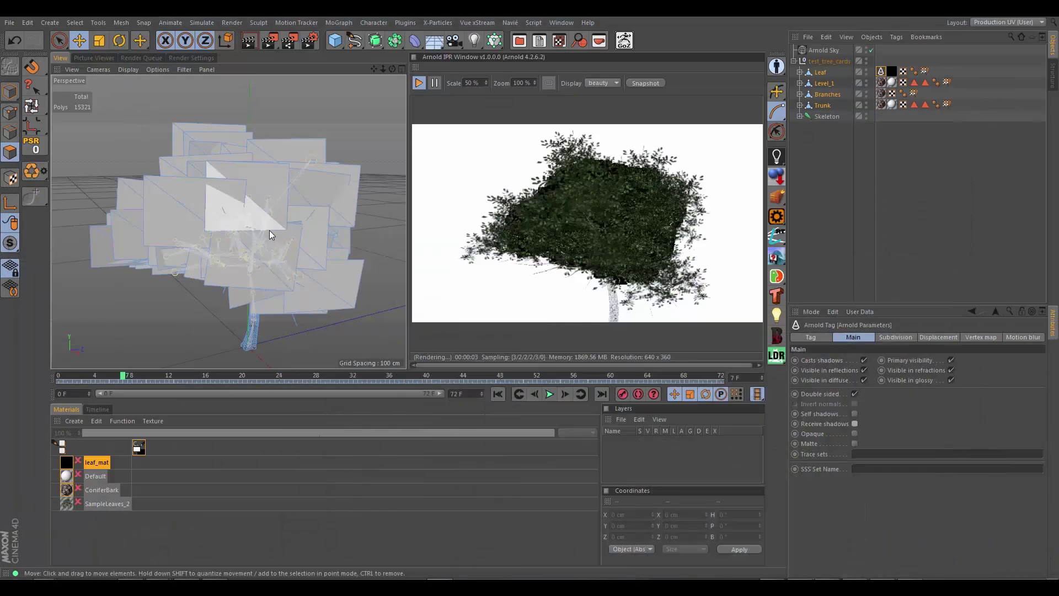
Inspect the leaf cards from the side and move the card tree's animation to frame 39.
{"action": "mouse_move", "coordinate": [269, 230]}
{"action": "left_mouse_down", "text": "alt"}
{"action": "mouse_move", "coordinate": [325, 226]}
{"action": "mouse_move", "coordinate": [292, 250]}
{"action": "mouse_move", "coordinate": [339, 233]}
{"action": "mouse_move", "coordinate": [258, 243]}
{"action": "mouse_move", "coordinate": [285, 237]}
{"action": "left_mouse_up", "text": "alt"}
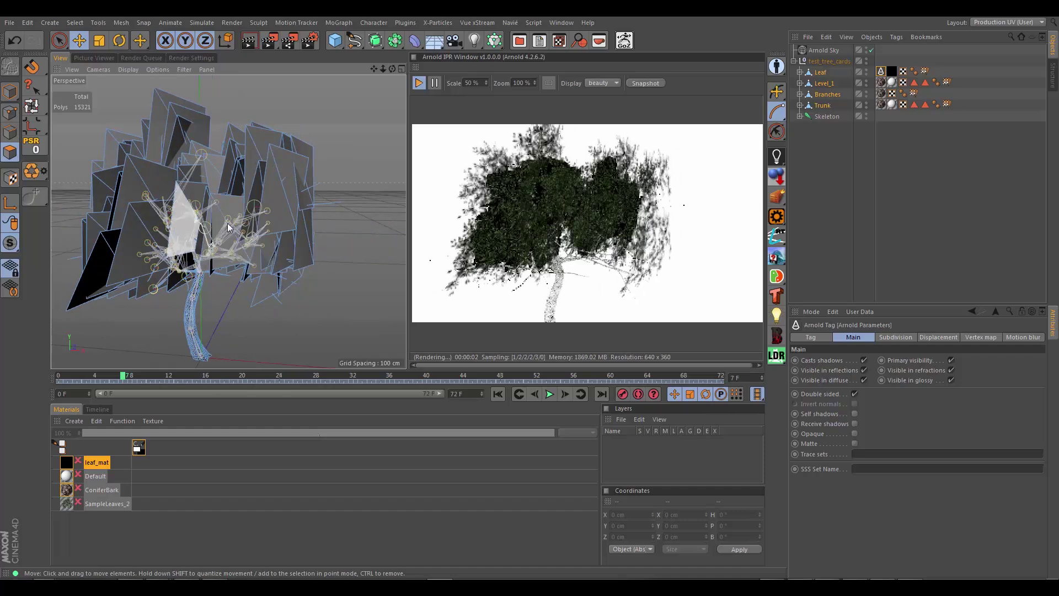
{"action": "left_click_drag", "start_coordinate": [223, 217], "coordinate": [239, 231], "text": "alt"}
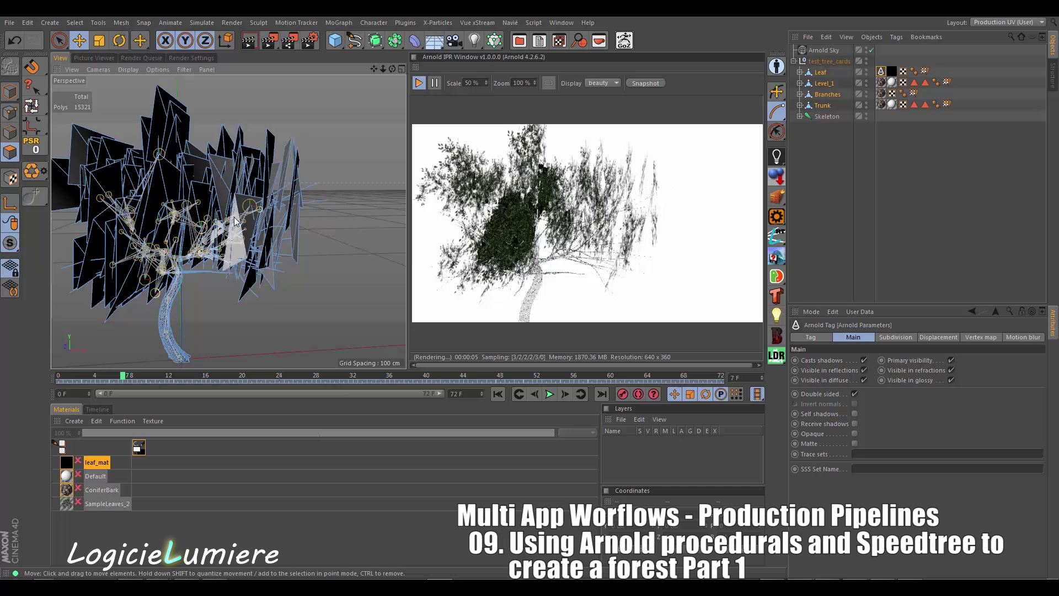
{"action": "left_click_drag", "start_coordinate": [125, 377], "coordinate": [419, 388]}
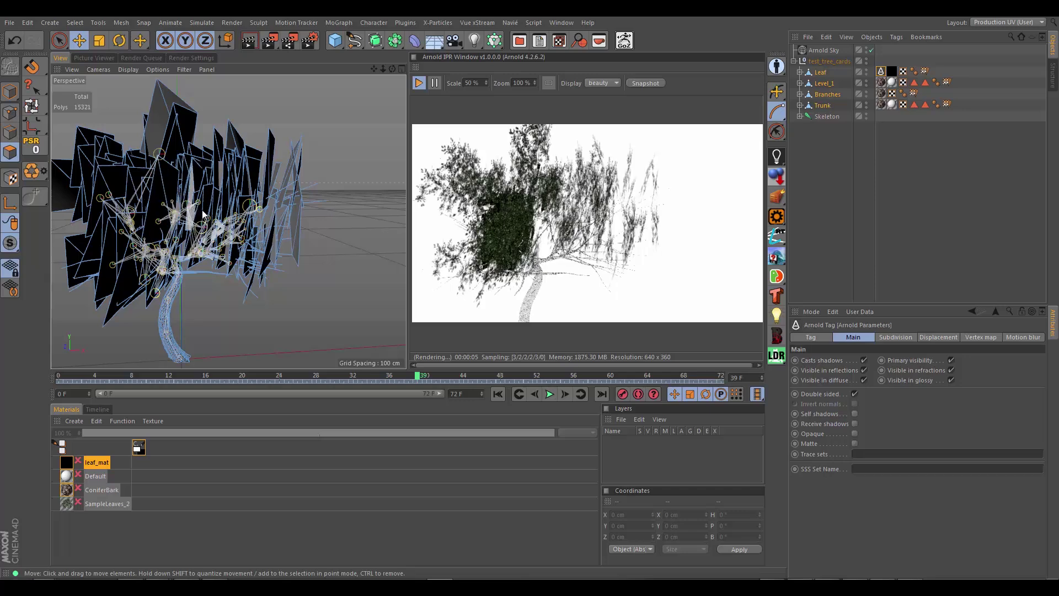
Browse the cross_leaf project folder in Testa2 through the Open File dialog, examining its c4d textures and obj subfolder.
{"action": "left_click", "coordinate": [12, 28]}
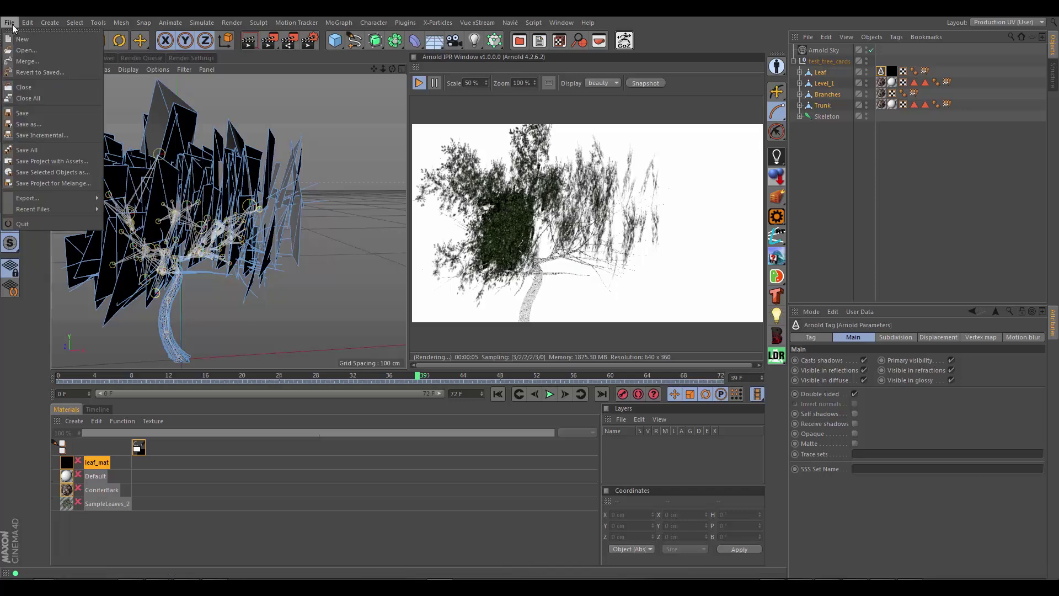
{"action": "left_click", "coordinate": [44, 50]}
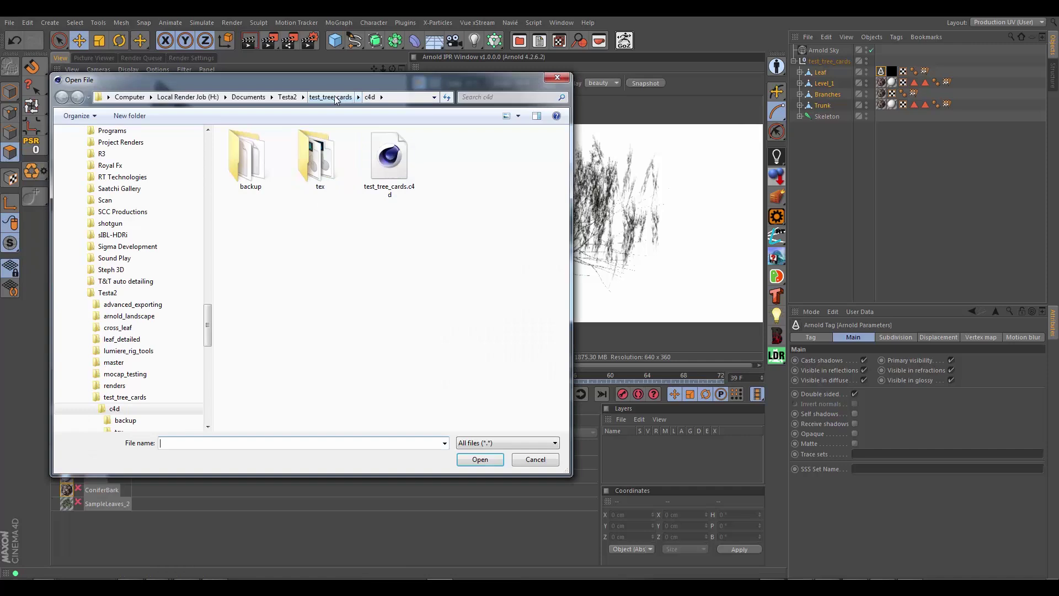
{"action": "left_click", "coordinate": [294, 98]}
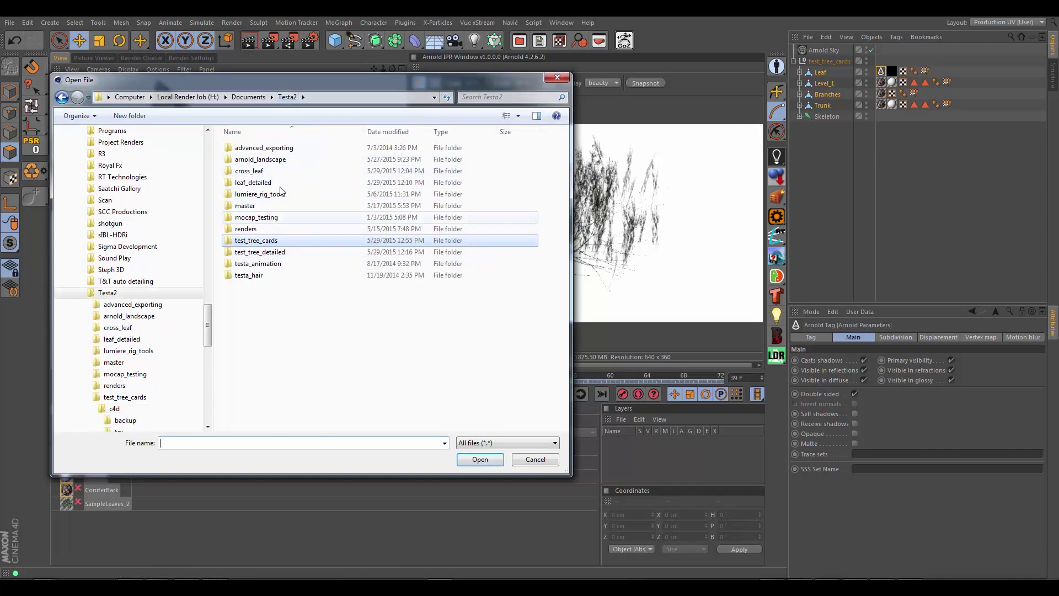
{"action": "double_click", "coordinate": [257, 172]}
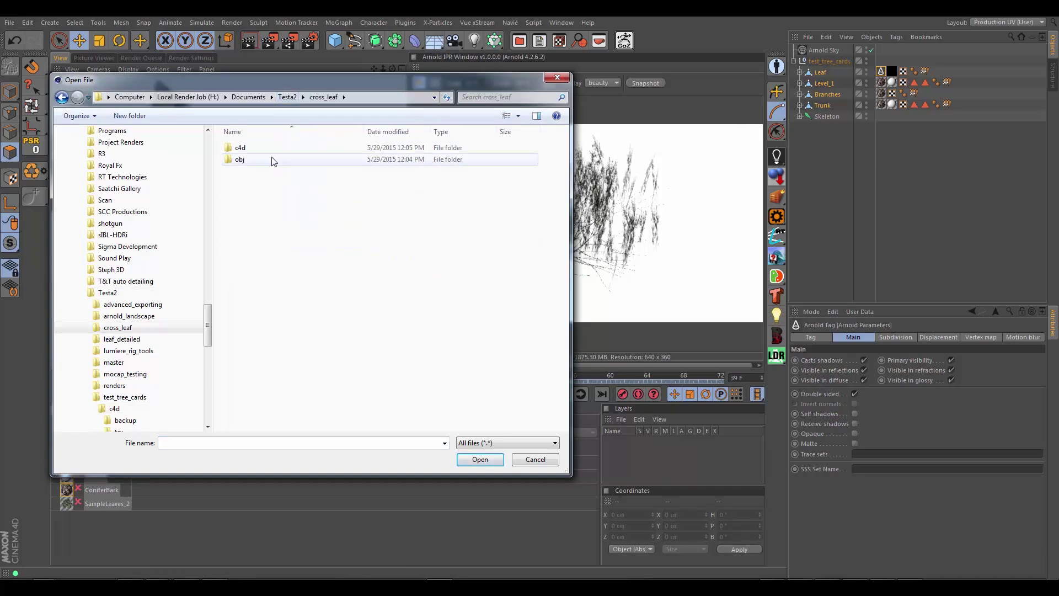
{"action": "double_click", "coordinate": [260, 148]}
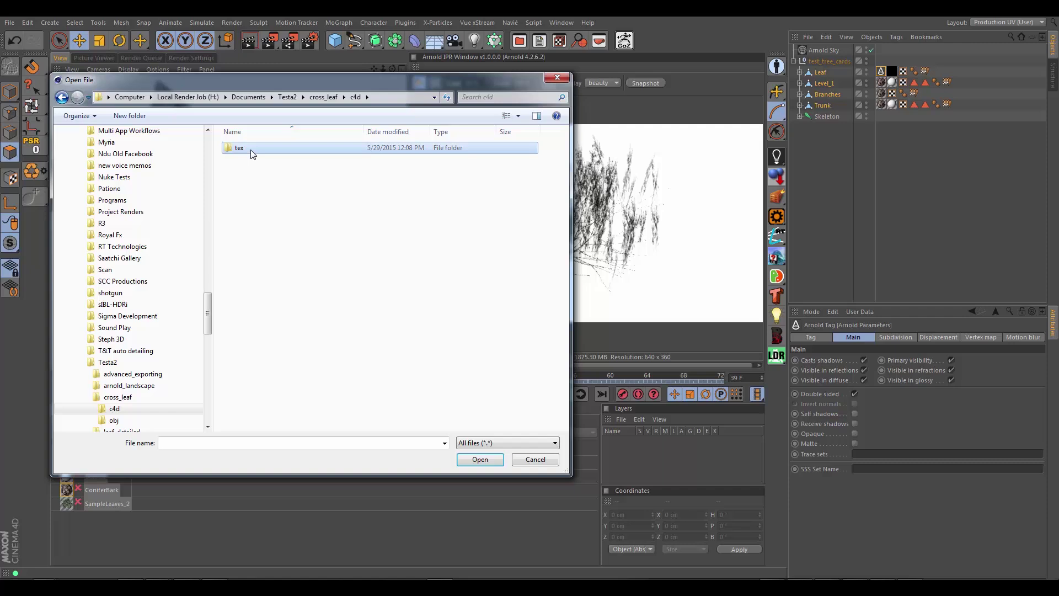
{"action": "double_click", "coordinate": [252, 152]}
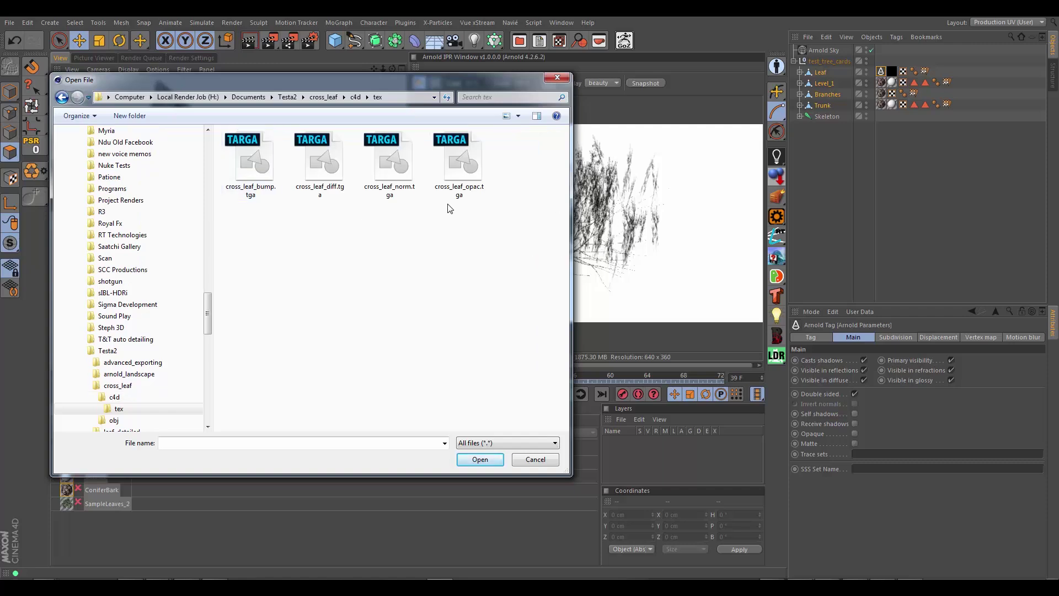
{"action": "left_click", "coordinate": [355, 97]}
{"action": "left_click", "coordinate": [323, 97]}
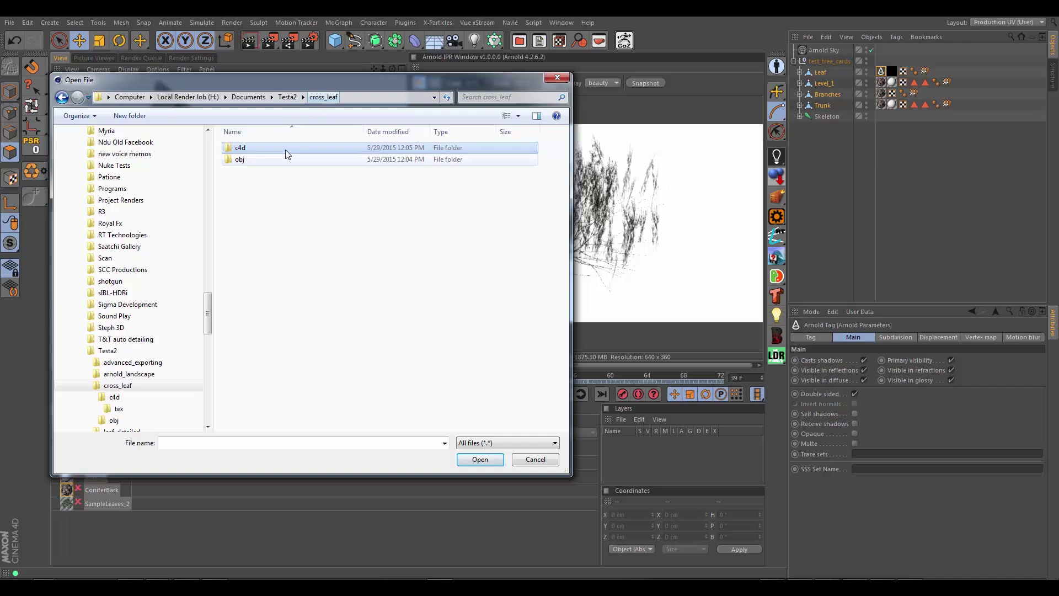
{"action": "double_click", "coordinate": [264, 159]}
{"action": "left_click", "coordinate": [323, 97]}
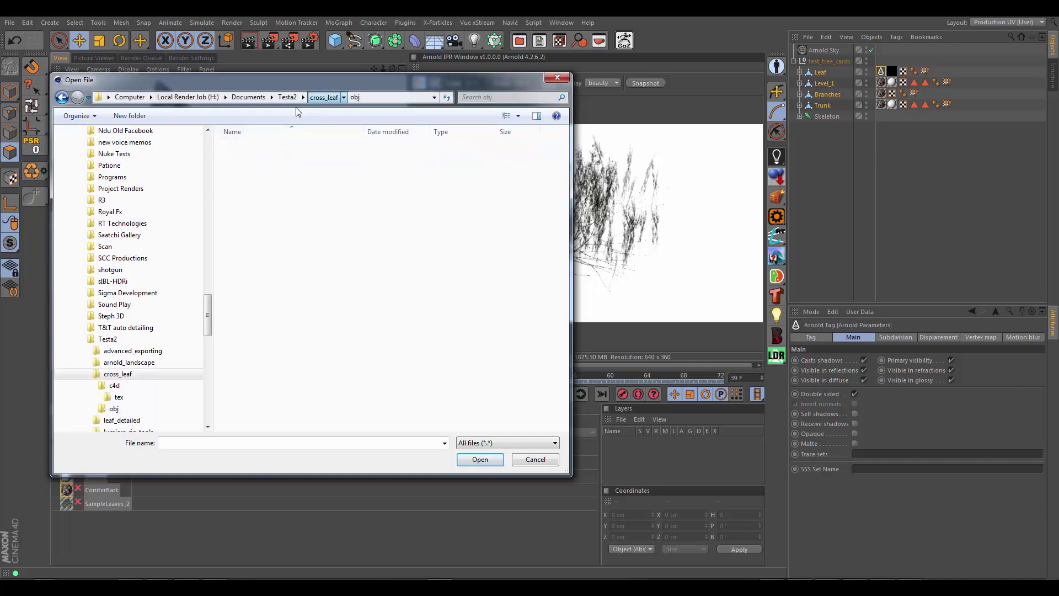
Examine the speedtree folder inside arnold_landscape for the tree source files, and close the file dialog without opening anything.
{"action": "left_click", "coordinate": [288, 97]}
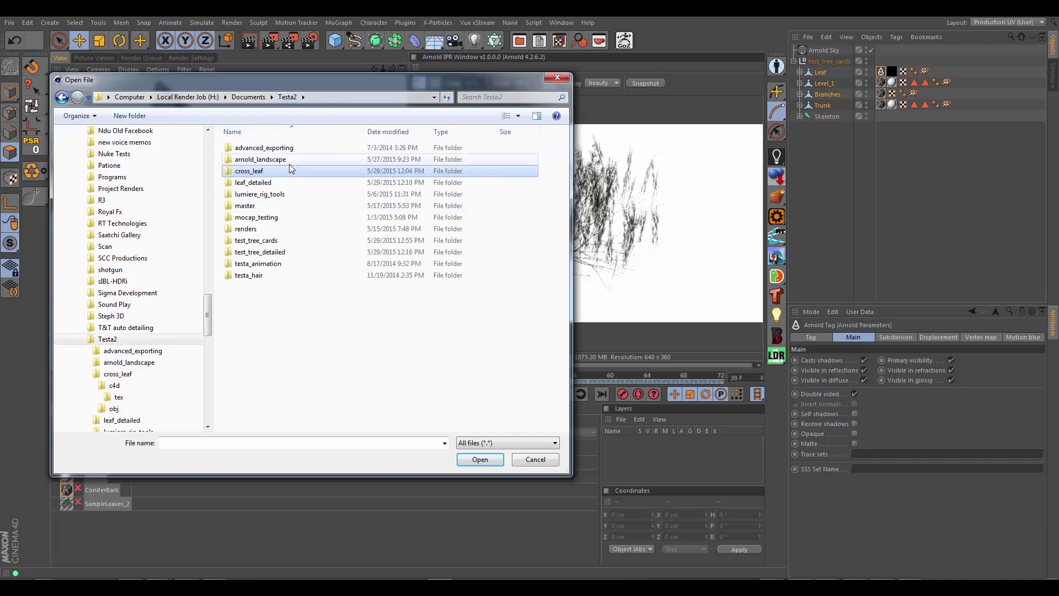
{"action": "double_click", "coordinate": [255, 159]}
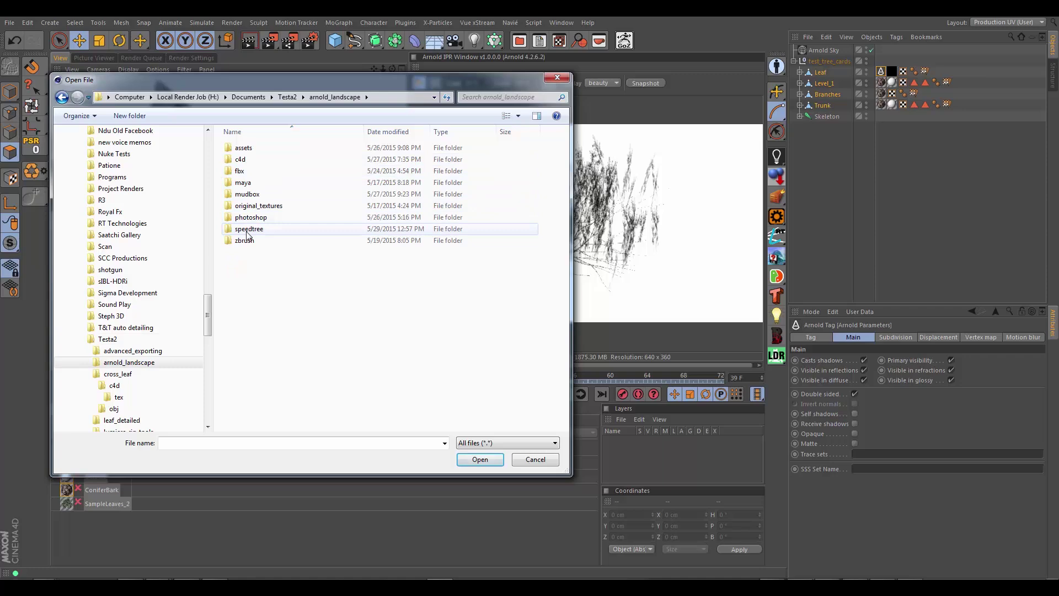
{"action": "double_click", "coordinate": [249, 229]}
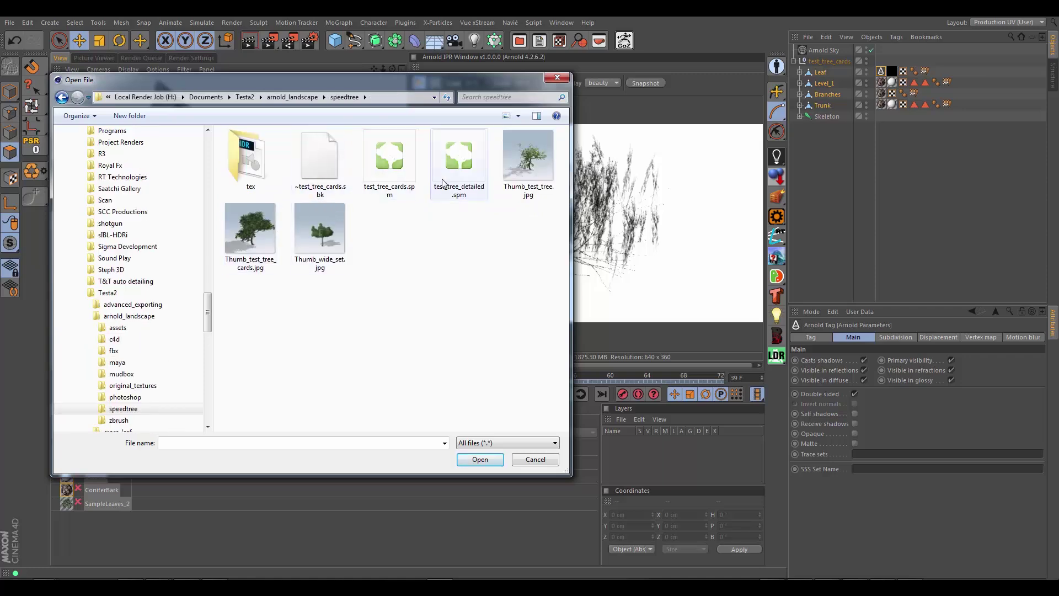
{"action": "left_click", "coordinate": [294, 98]}
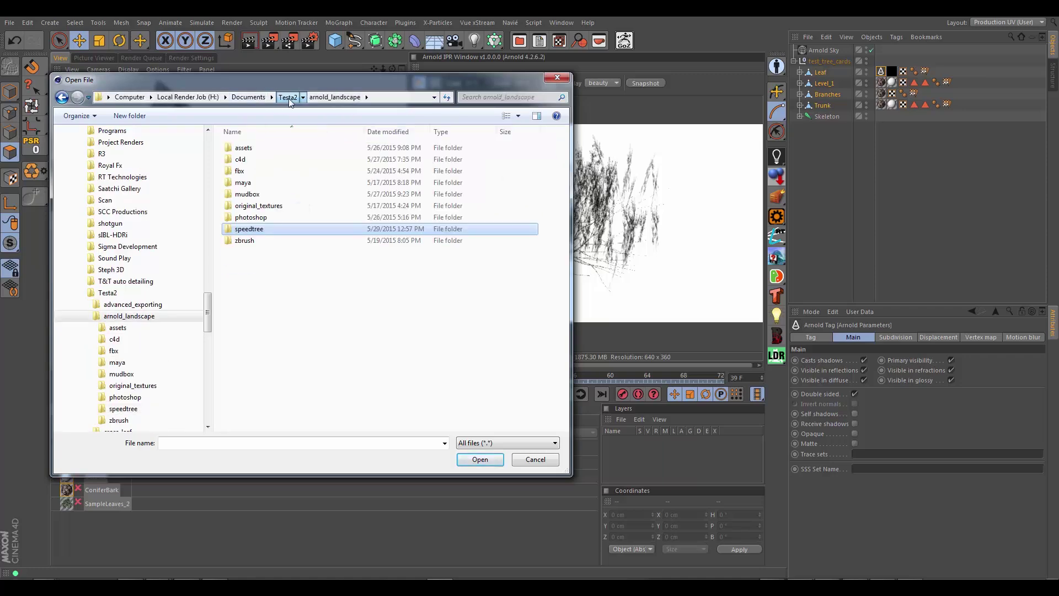
{"action": "left_click", "coordinate": [288, 98]}
{"action": "left_click", "coordinate": [534, 460]}
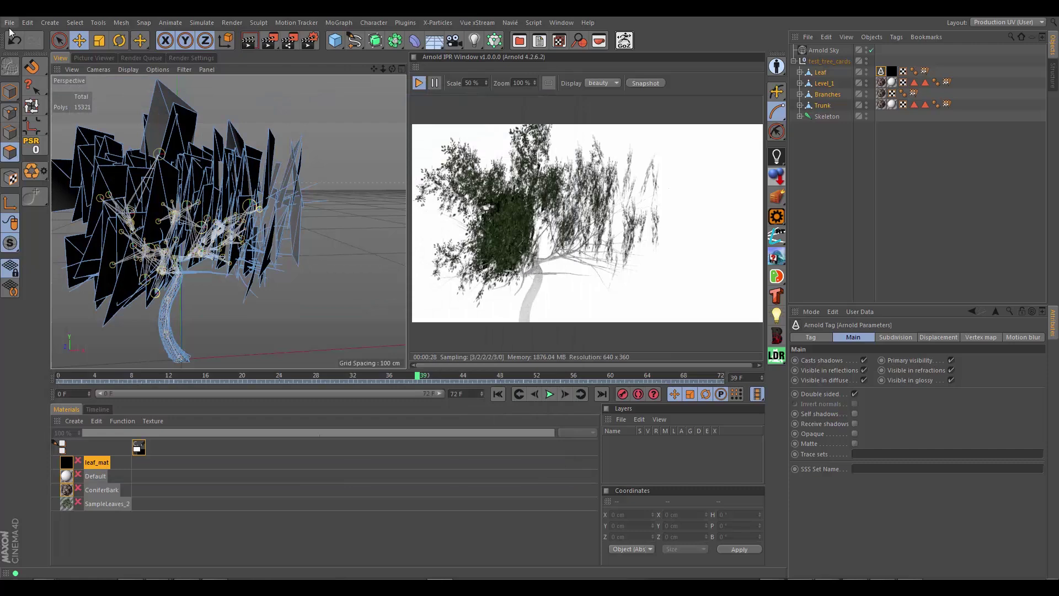
Create a new empty project.
{"action": "left_click", "coordinate": [9, 23]}
{"action": "left_click", "coordinate": [22, 40]}
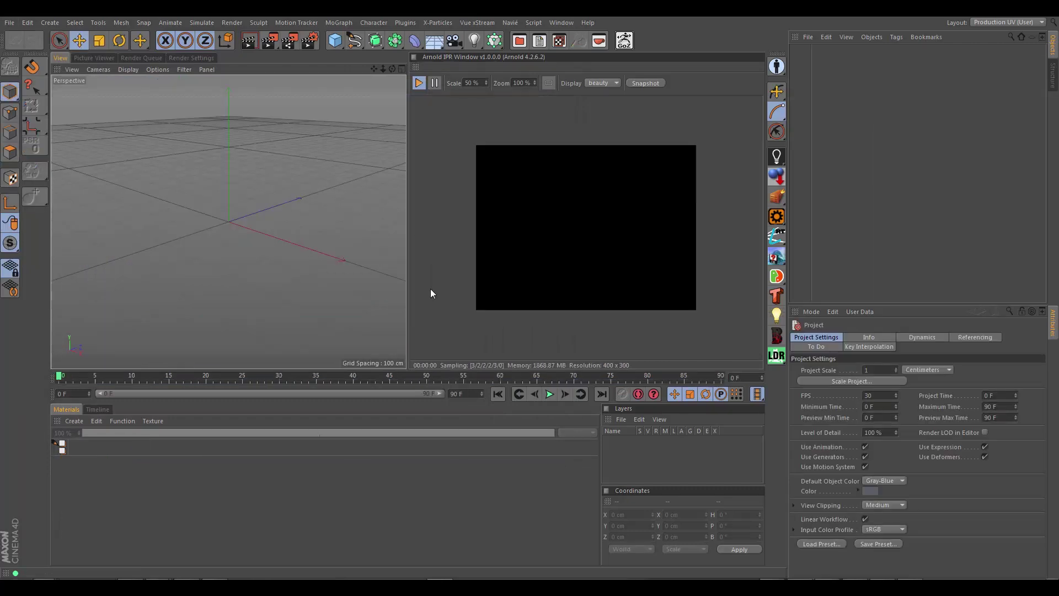
Stop the Arnold IPR render, add a plane and rotate it upright to a pitch of 90°.
{"action": "left_click", "coordinate": [418, 82]}
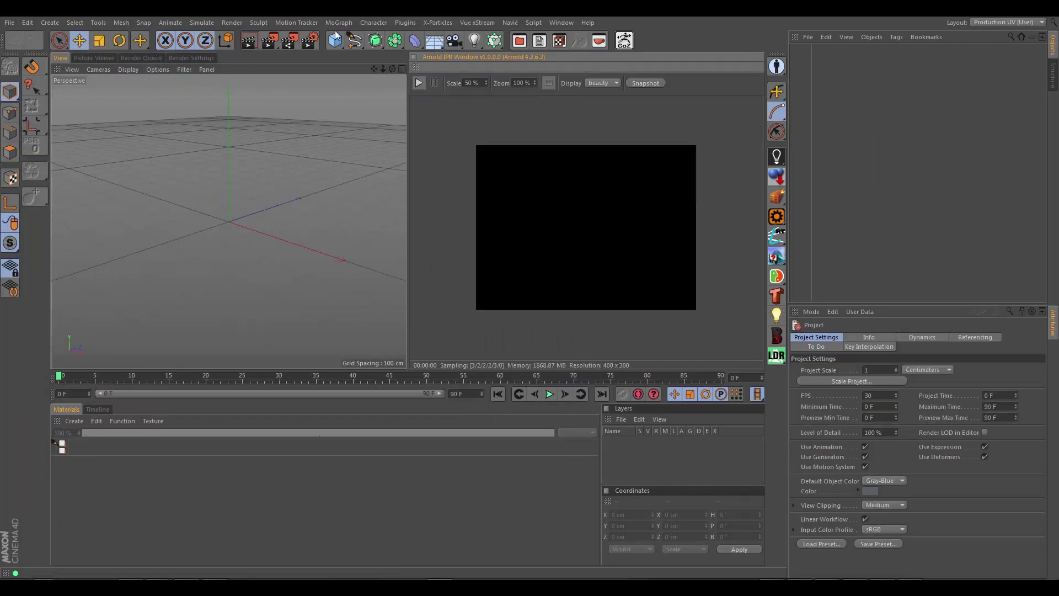
{"action": "left_click", "coordinate": [336, 39]}
{"action": "left_click", "coordinate": [423, 77]}
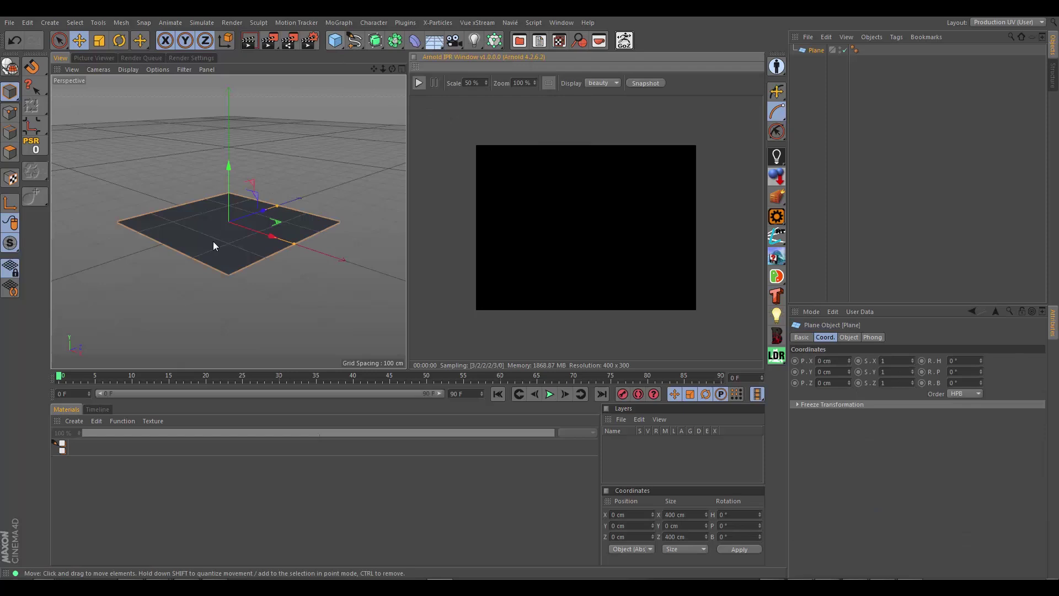
{"action": "left_click_drag", "start_coordinate": [215, 243], "coordinate": [184, 223], "text": "alt"}
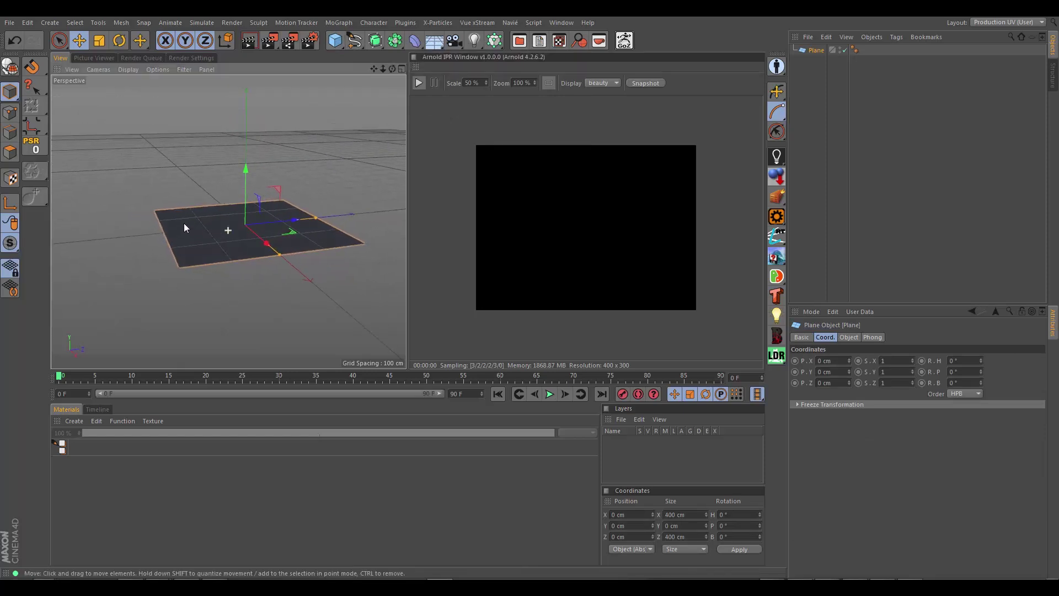
{"action": "left_click", "coordinate": [119, 43]}
{"action": "left_click_drag", "start_coordinate": [226, 200], "coordinate": [188, 270]}
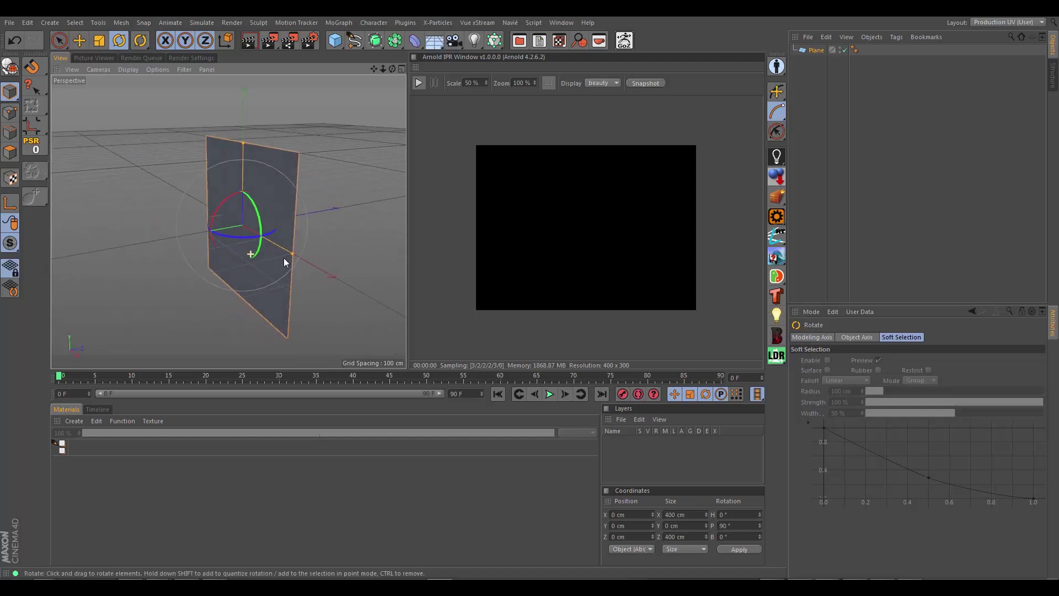
Duplicate the upright plane with a pitch rotation of about -91.8° so the two planes form a cross.
{"action": "left_click_drag", "start_coordinate": [284, 258], "coordinate": [298, 258], "text": "alt"}
{"action": "left_click_drag", "start_coordinate": [222, 218], "coordinate": [251, 193]}
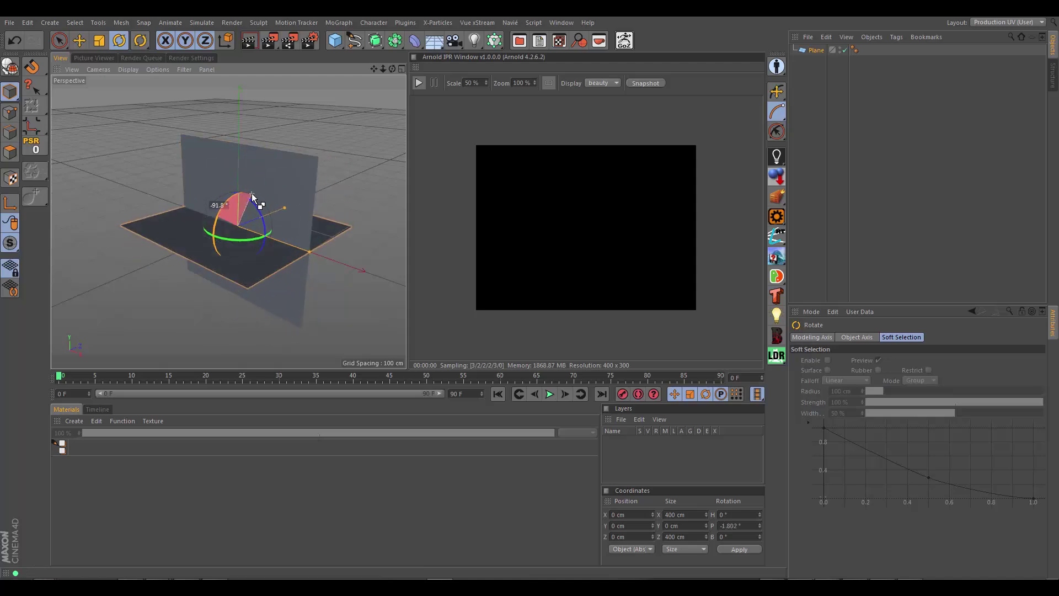
{"action": "left_click_drag", "start_coordinate": [253, 257], "coordinate": [225, 194], "text": "alt"}
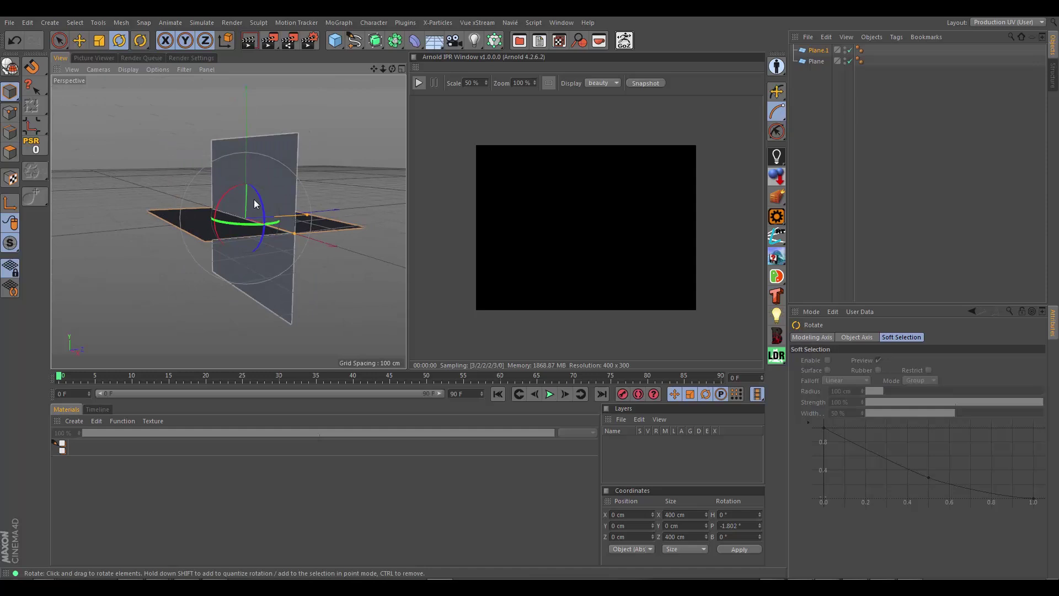
{"action": "left_click_drag", "start_coordinate": [251, 256], "coordinate": [238, 341], "text": "alt"}
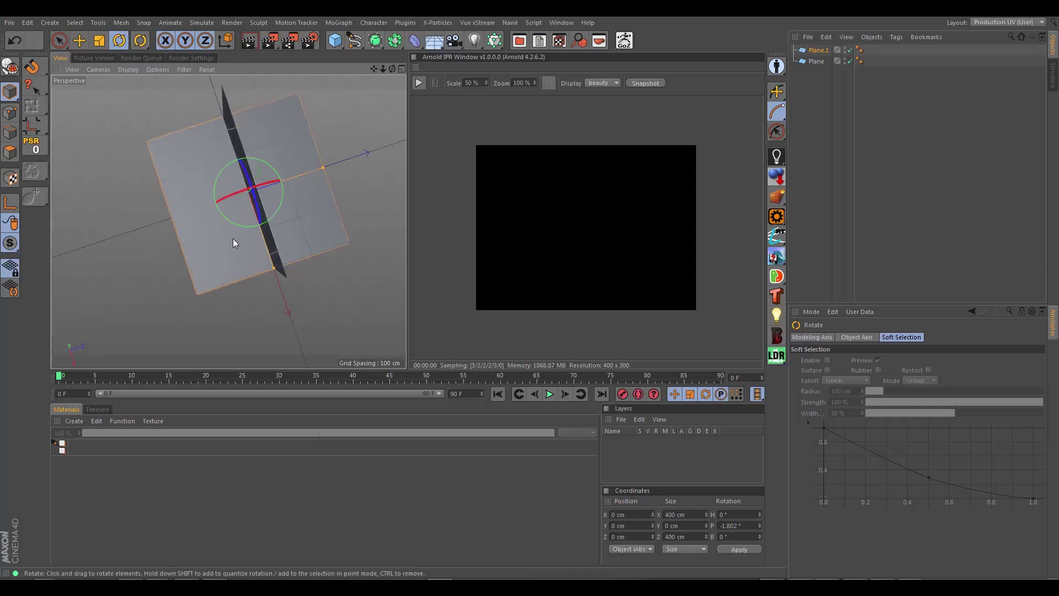
{"action": "left_click_drag", "start_coordinate": [234, 239], "coordinate": [196, 143], "text": "alt"}
{"action": "left_click_drag", "start_coordinate": [258, 233], "coordinate": [292, 300], "text": "alt"}
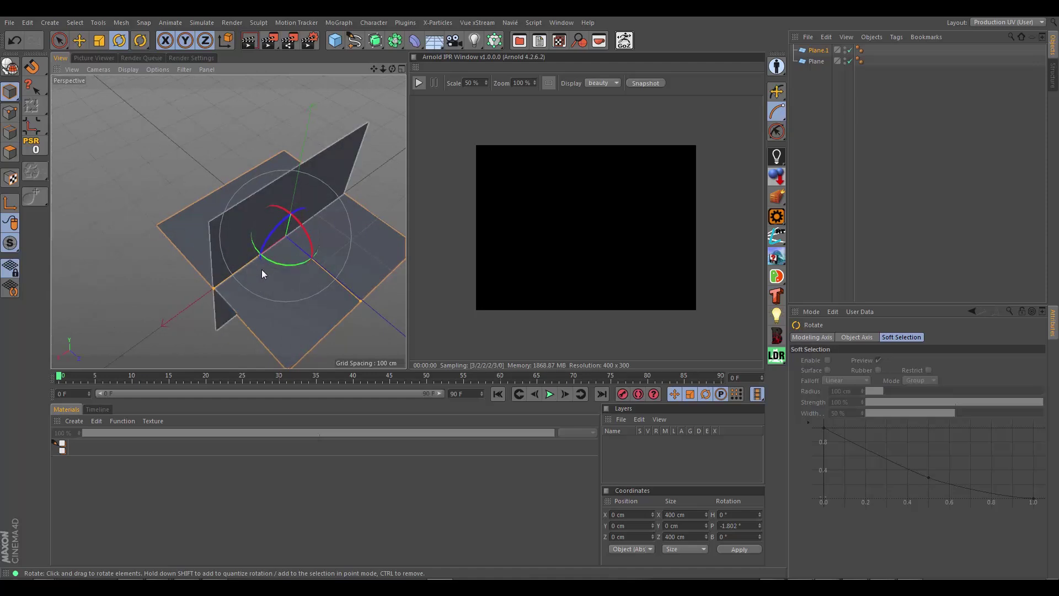
{"action": "left_click_drag", "start_coordinate": [251, 241], "coordinate": [254, 204], "text": "alt"}
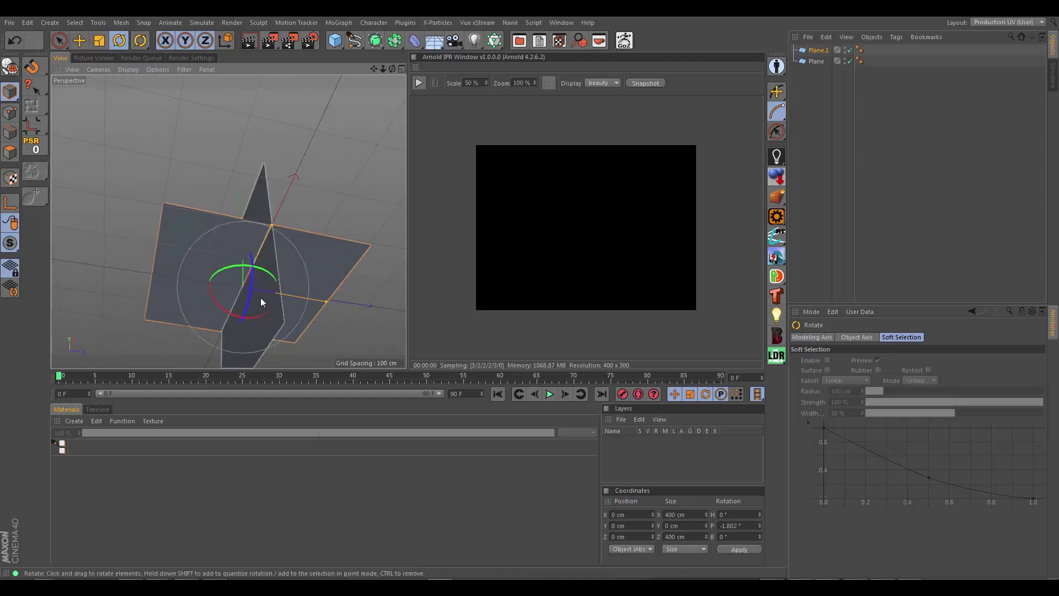
Switch to the test_tree_cards.c4d project and examine how its leaf cards are arranged on the tree.
{"action": "left_click", "coordinate": [540, 41]}
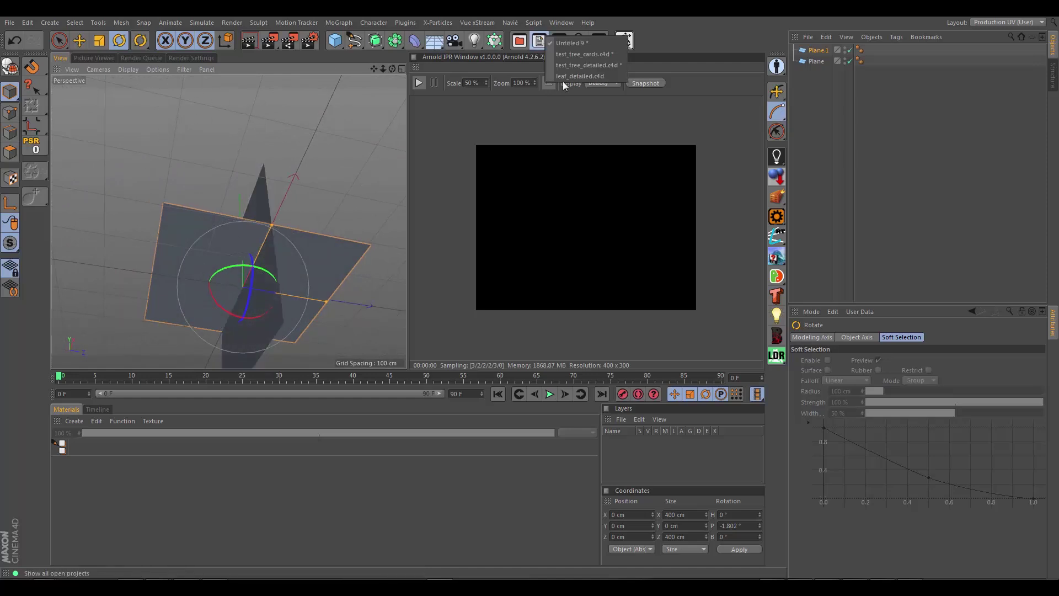
{"action": "left_click", "coordinate": [577, 55]}
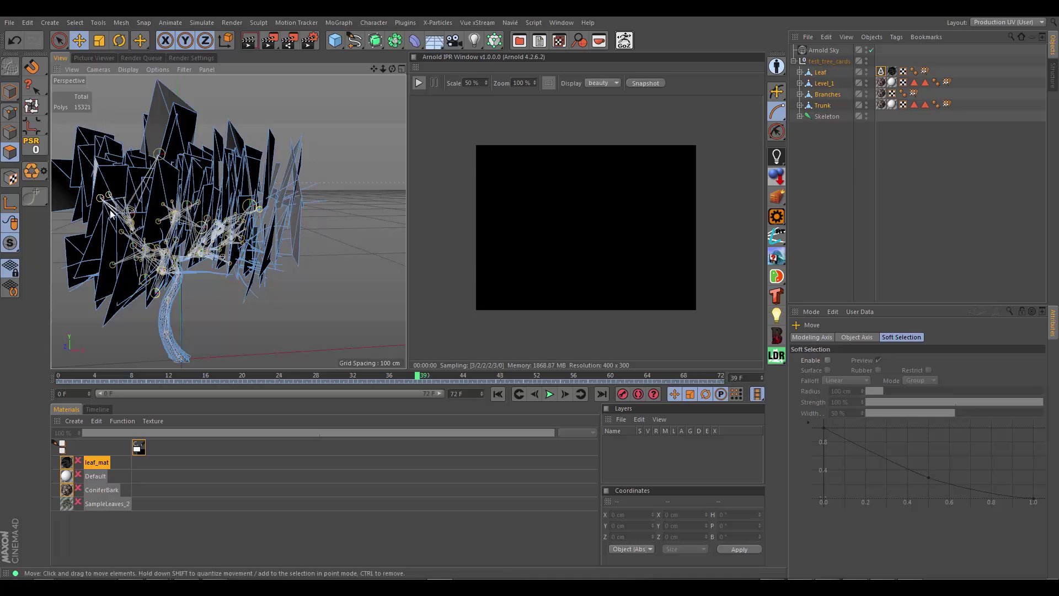
{"action": "left_click_drag", "start_coordinate": [274, 239], "coordinate": [295, 214], "text": "alt"}
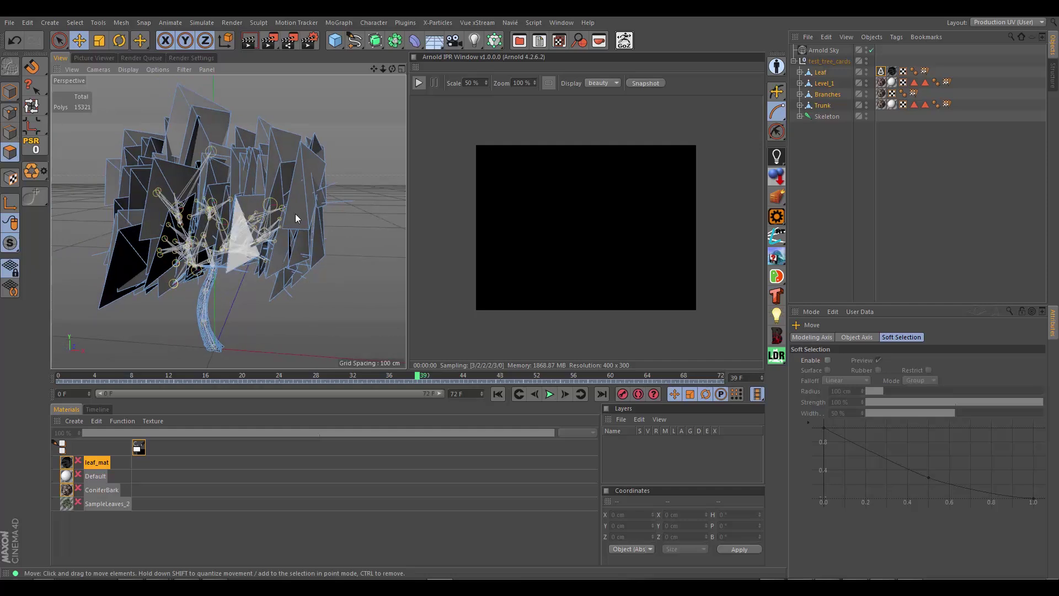
Switch to the test_tree_detailed.c4d project and start the Arnold IPR render.
{"action": "left_click", "coordinate": [538, 40]}
{"action": "left_click", "coordinate": [571, 65]}
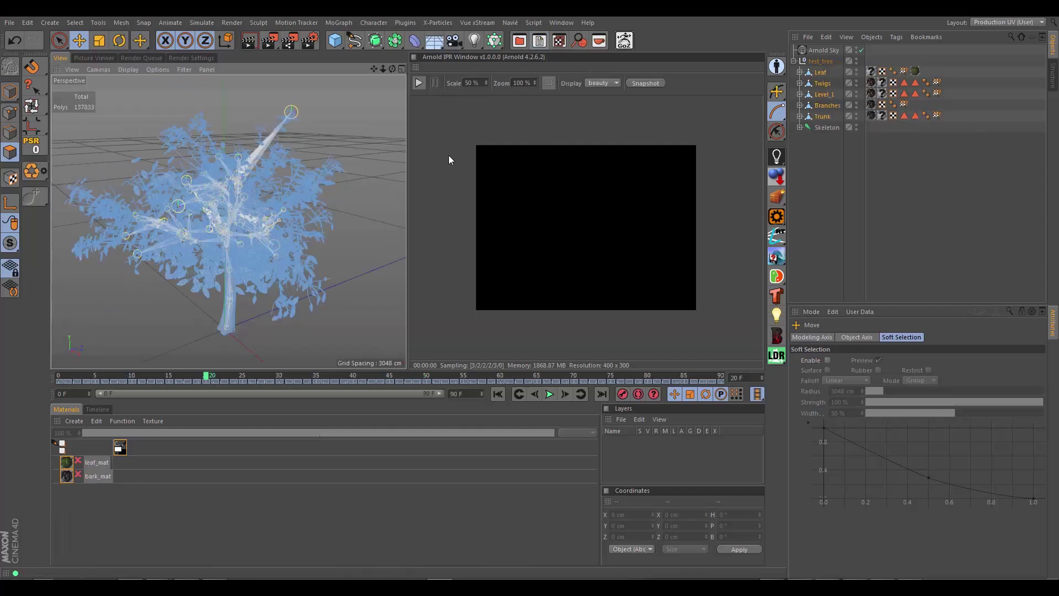
{"action": "left_click", "coordinate": [419, 83]}
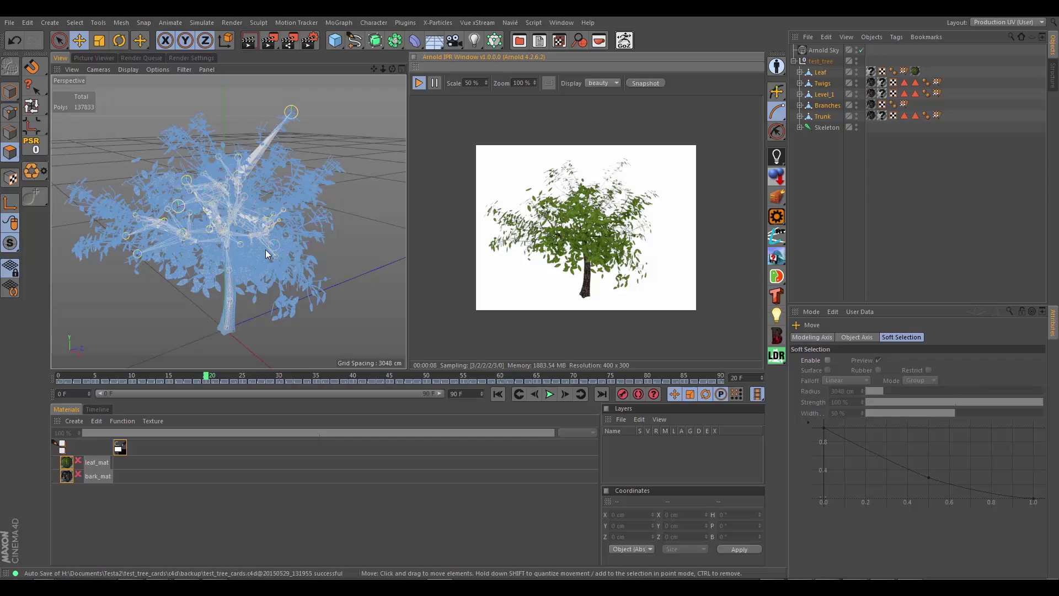
Examine the detailed tree's individual leaf geometry up close and the whole tree in the Arnold render.
{"action": "left_click_drag", "start_coordinate": [232, 284], "coordinate": [255, 256], "text": "alt"}
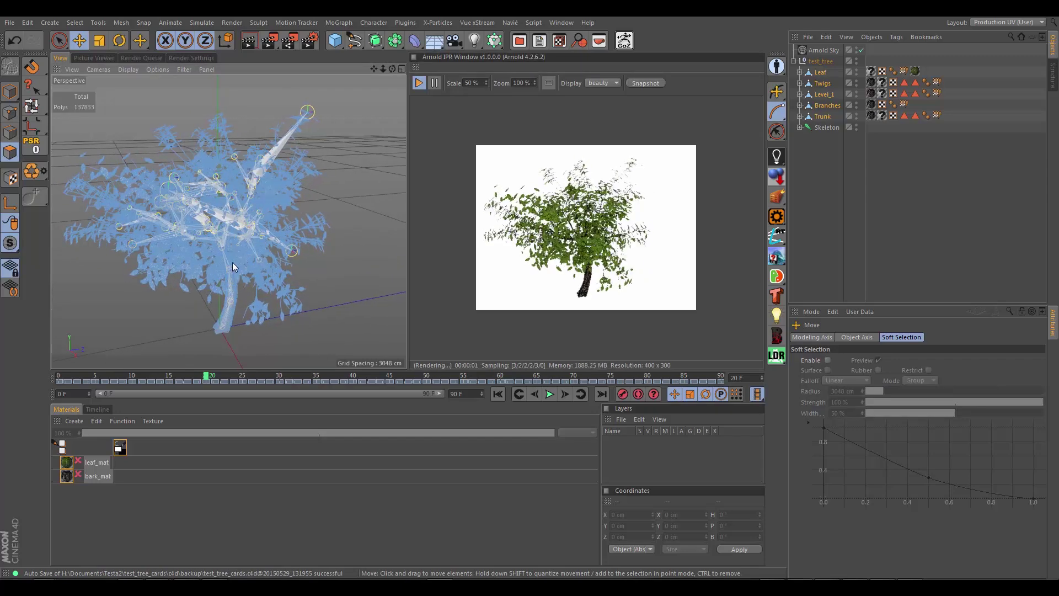
{"action": "scroll", "coordinate": [263, 266], "scroll_direction": "up", "scroll_amount": 5}
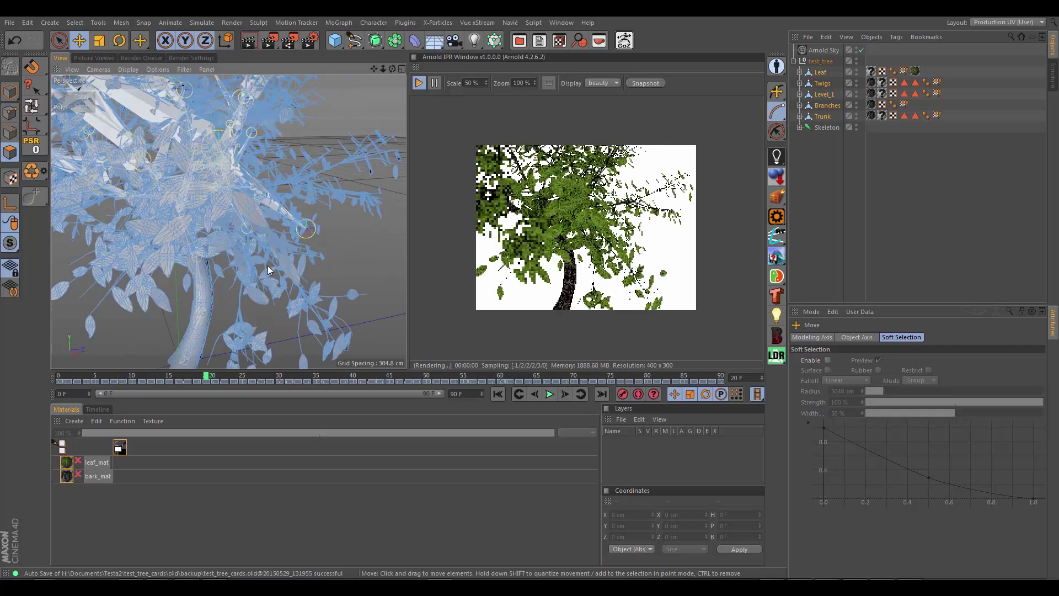
{"action": "scroll", "coordinate": [267, 266], "scroll_direction": "up", "scroll_amount": 6}
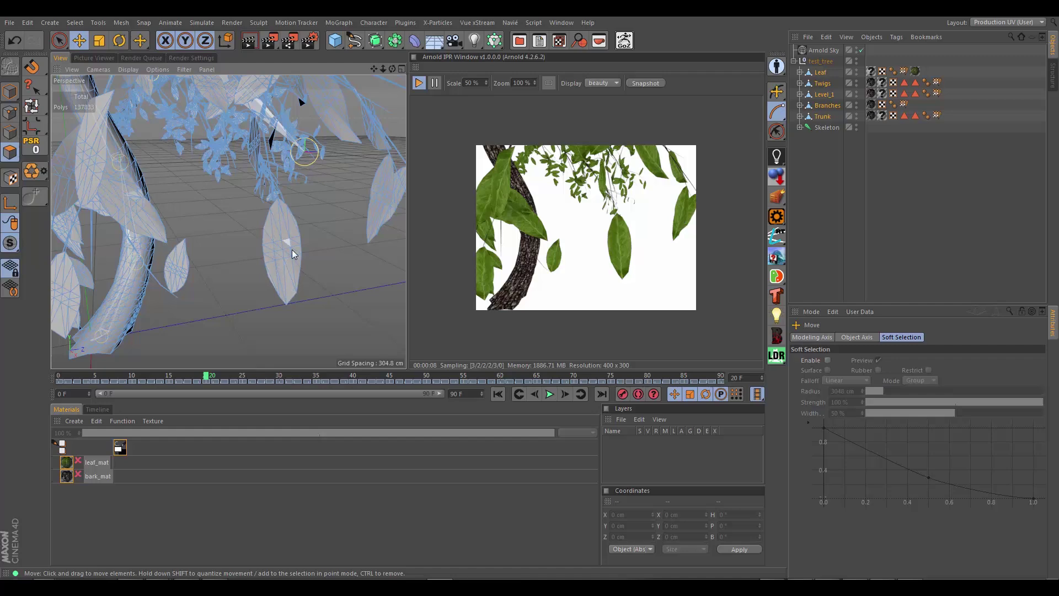
{"action": "mouse_move", "coordinate": [277, 263]}
{"action": "left_mouse_down", "text": "alt"}
{"action": "mouse_move", "coordinate": [199, 262]}
{"action": "mouse_move", "coordinate": [237, 243]}
{"action": "mouse_move", "coordinate": [221, 242]}
{"action": "mouse_move", "coordinate": [212, 245]}
{"action": "mouse_move", "coordinate": [270, 257]}
{"action": "left_mouse_up", "text": "alt"}
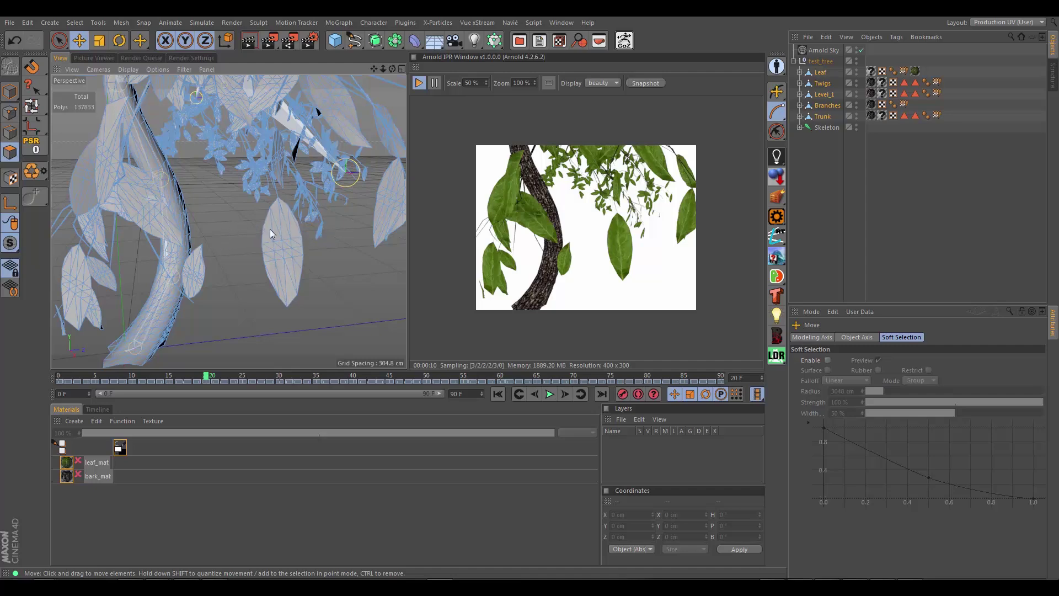
{"action": "scroll", "coordinate": [251, 236], "scroll_direction": "down", "scroll_amount": 5}
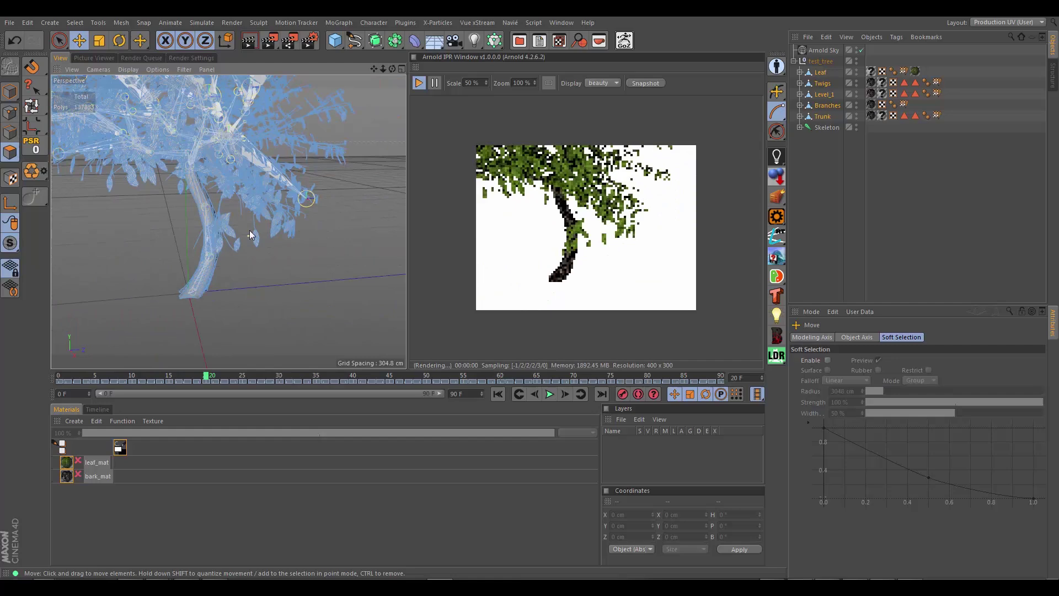
{"action": "middle_click_drag", "start_coordinate": [246, 219], "coordinate": [273, 293], "text": "alt"}
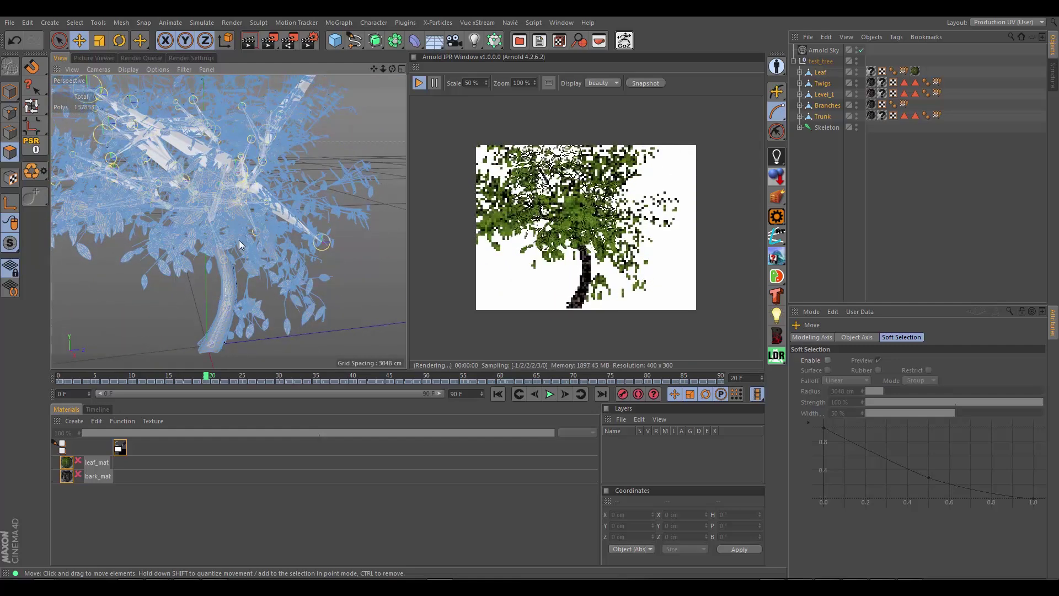
{"action": "left_click_drag", "start_coordinate": [239, 245], "coordinate": [270, 270], "text": "alt"}
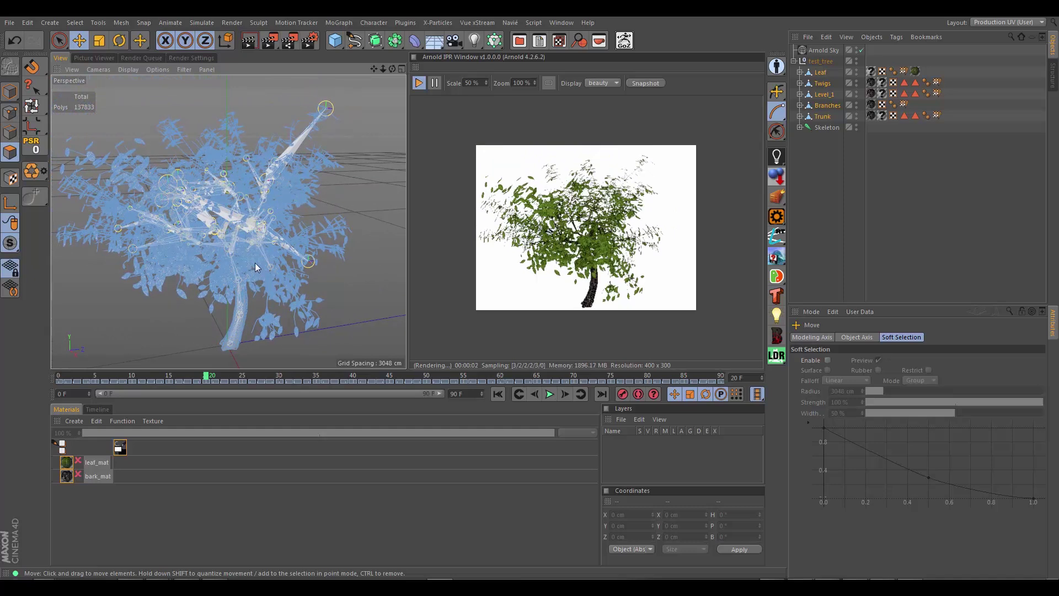
Set the project's renderer to Arnold Renderer and its refraction samples to 0.
{"action": "left_click", "coordinate": [186, 57]}
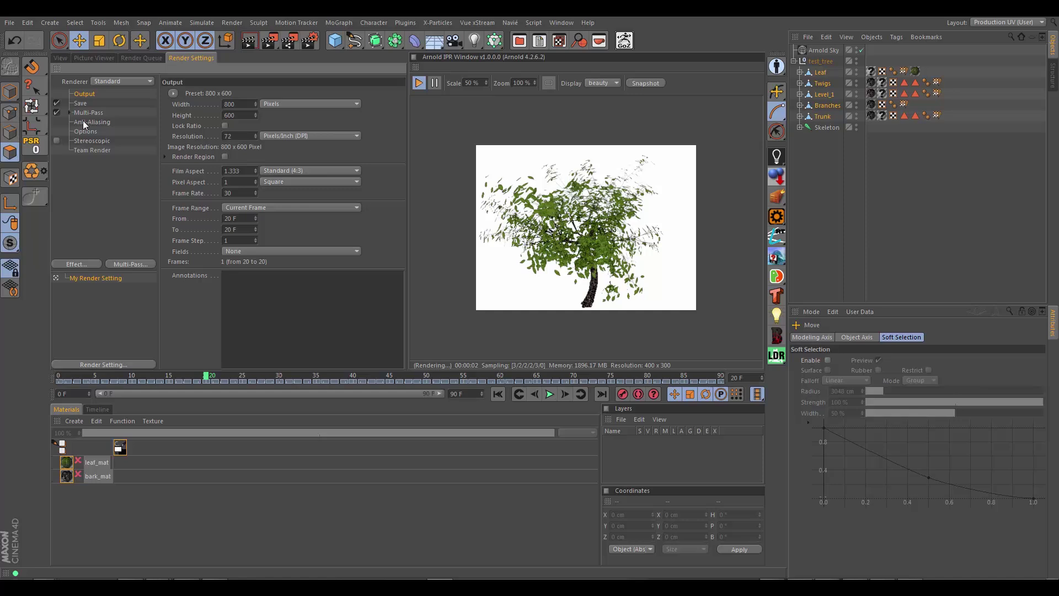
{"action": "left_click", "coordinate": [112, 82]}
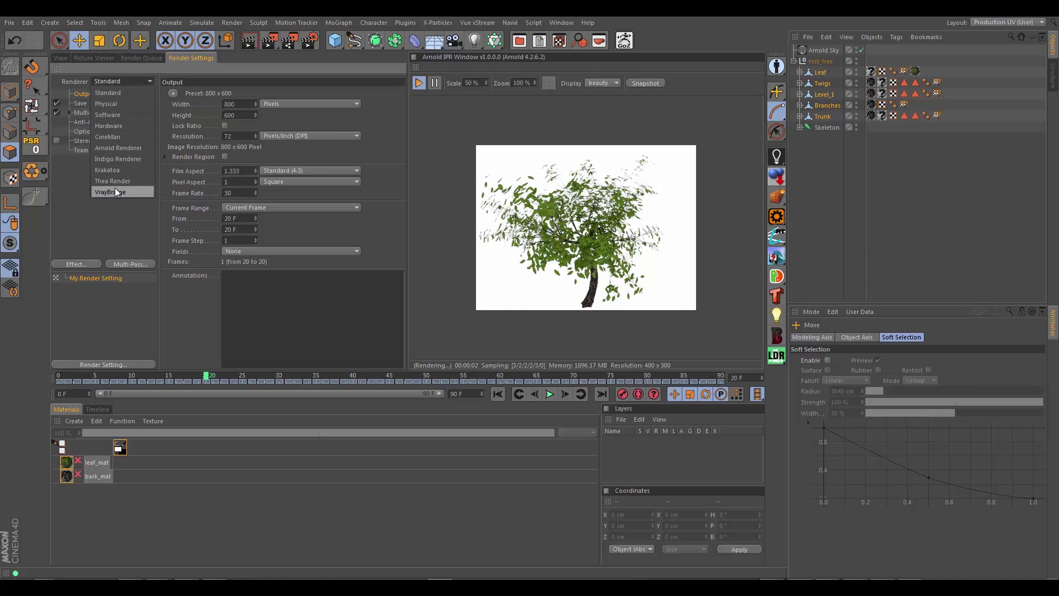
{"action": "left_click", "coordinate": [121, 146]}
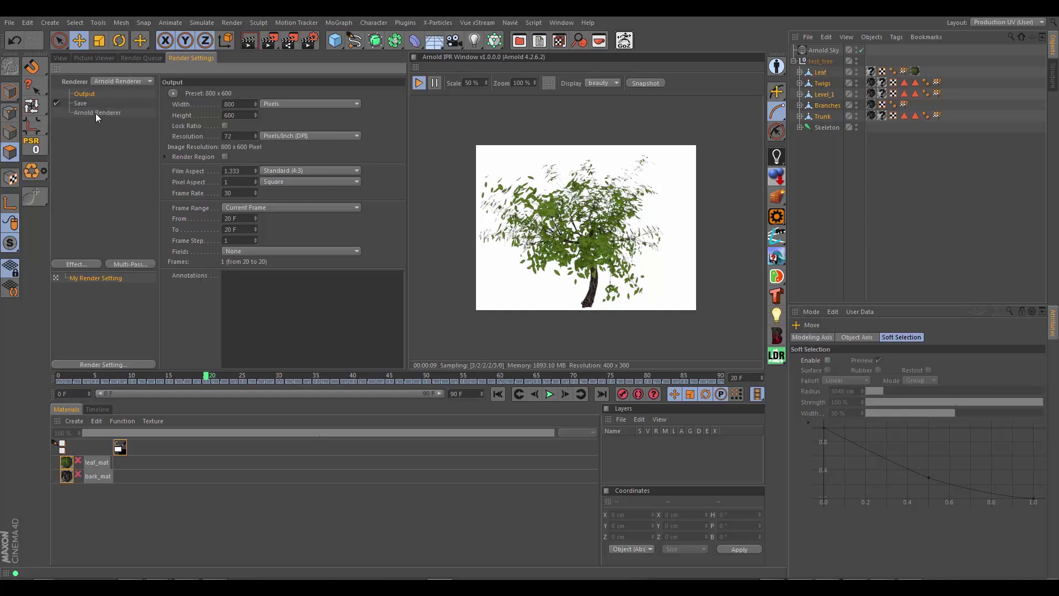
{"action": "left_click", "coordinate": [96, 113]}
{"action": "left_click_drag", "start_coordinate": [298, 197], "coordinate": [236, 199]}
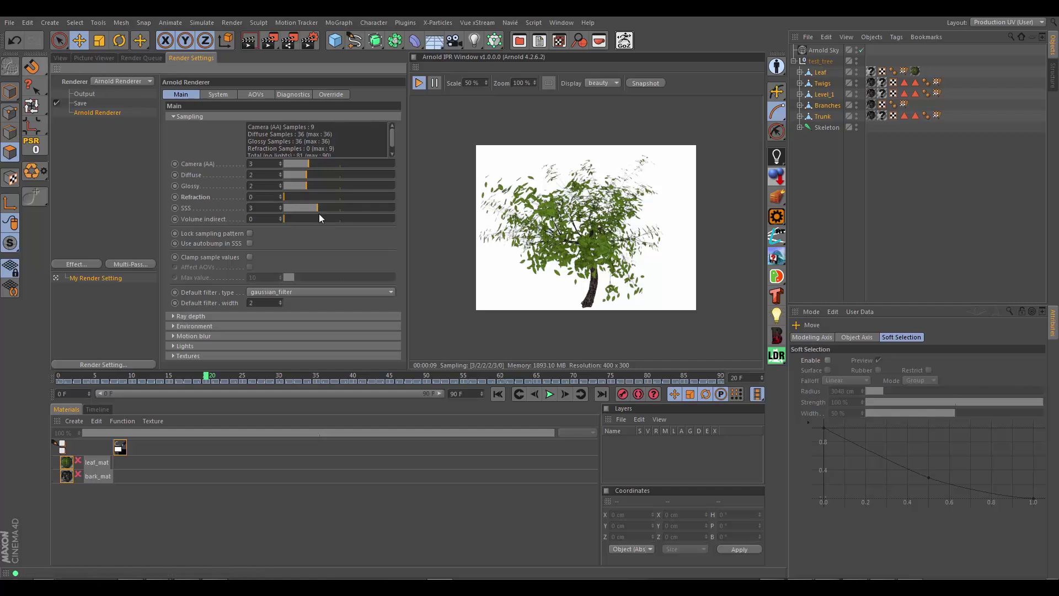
{"action": "left_click", "coordinate": [62, 57]}
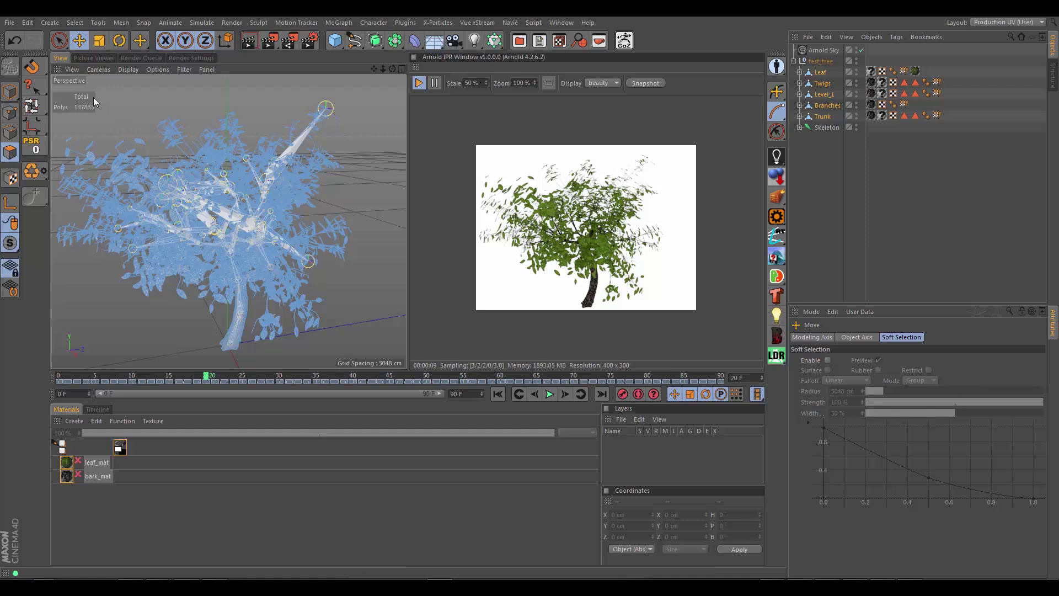
{"action": "left_click_drag", "start_coordinate": [259, 247], "coordinate": [280, 242], "text": "alt"}
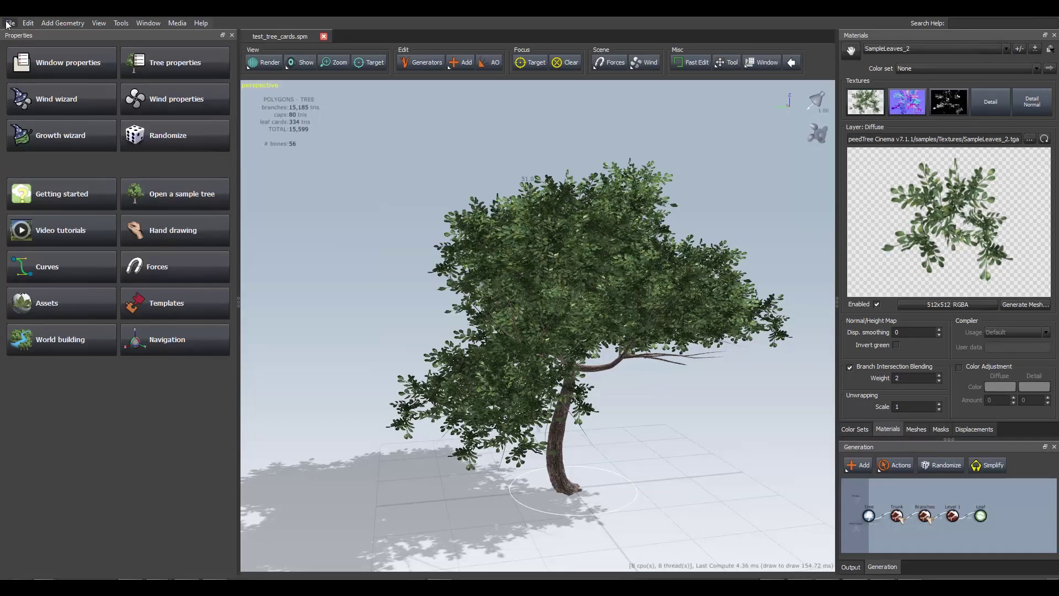
Switch to SpeedTree Cinema and create a new empty tree.
{"action": "left_click", "coordinate": [10, 23]}
{"action": "left_click", "coordinate": [29, 34]}
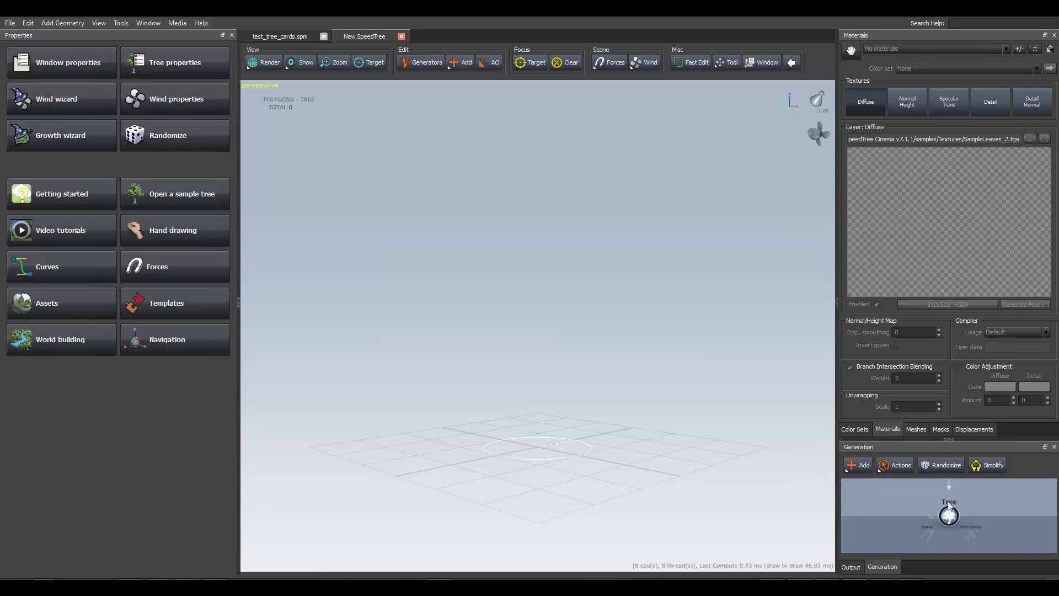
Try a Tall Pine trunk on the new tree, check its full height and delete the trunk.
{"action": "left_click", "coordinate": [853, 467]}
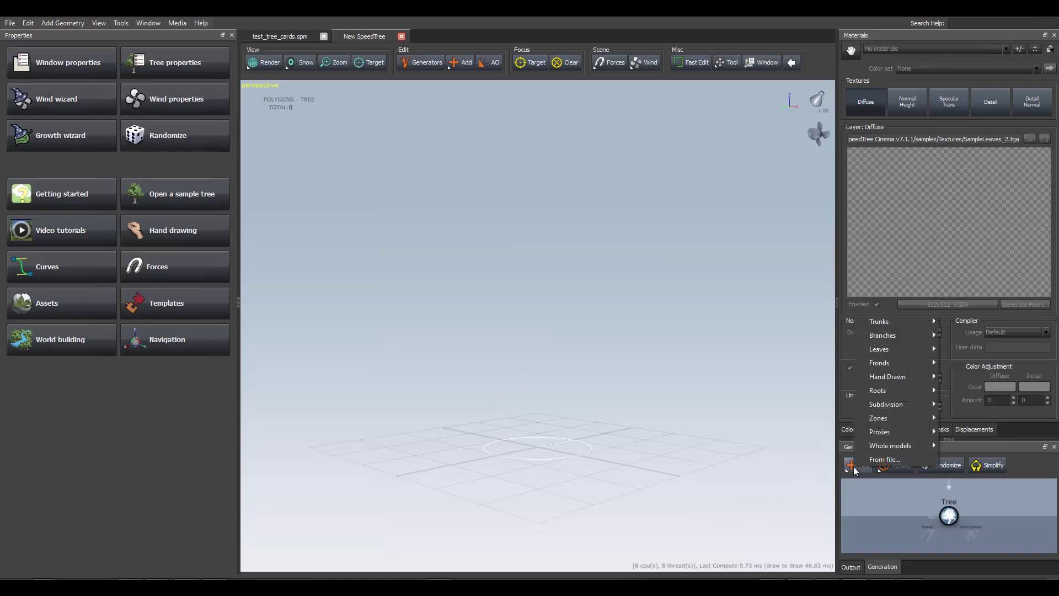
{"action": "mouse_move", "coordinate": [885, 321]}
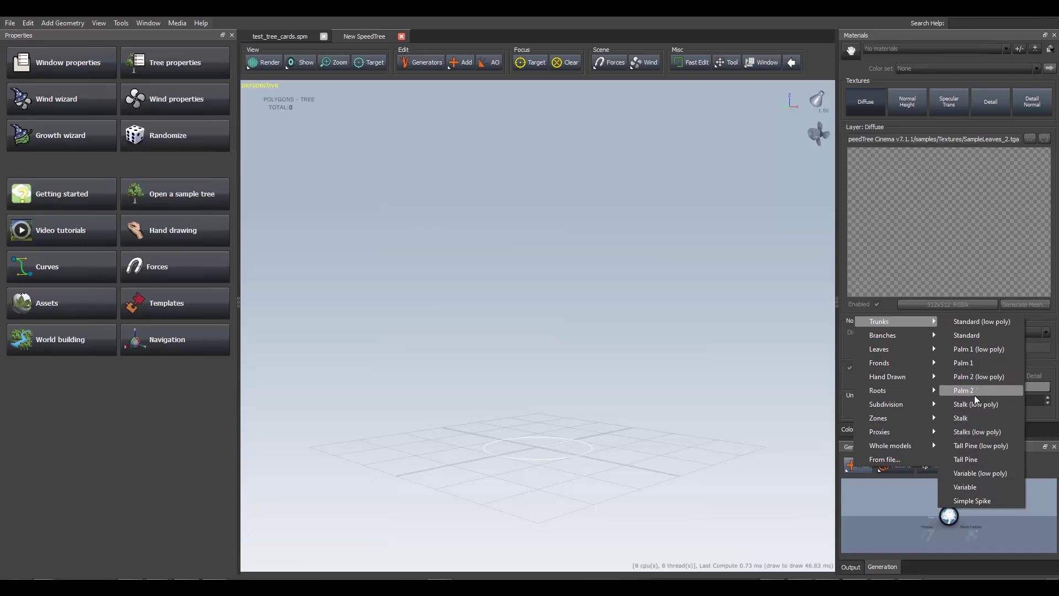
{"action": "left_click", "coordinate": [970, 462]}
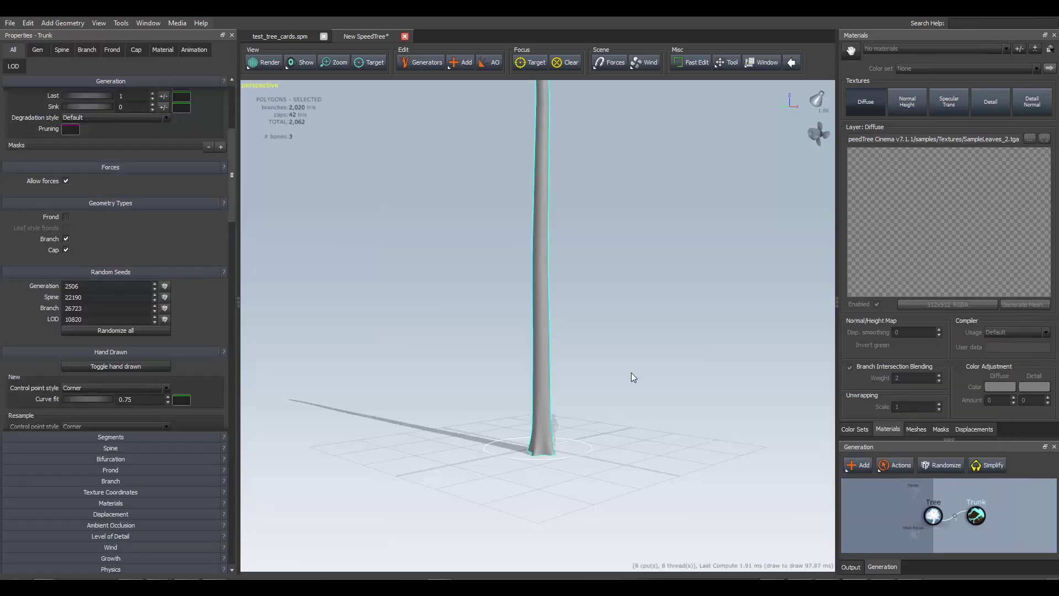
{"action": "scroll", "coordinate": [543, 320], "scroll_direction": "up", "scroll_amount": 2}
{"action": "scroll", "coordinate": [551, 323], "scroll_direction": "down", "scroll_amount": 4}
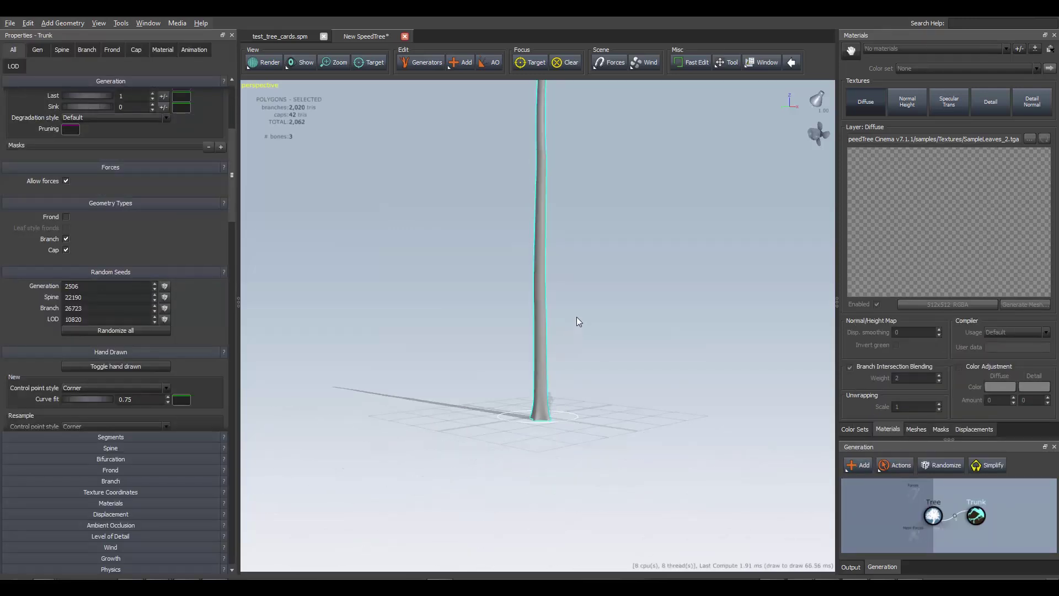
{"action": "middle_click_drag", "start_coordinate": [577, 316], "coordinate": [547, 361]}
{"action": "scroll", "coordinate": [565, 401], "scroll_direction": "down", "scroll_amount": 3}
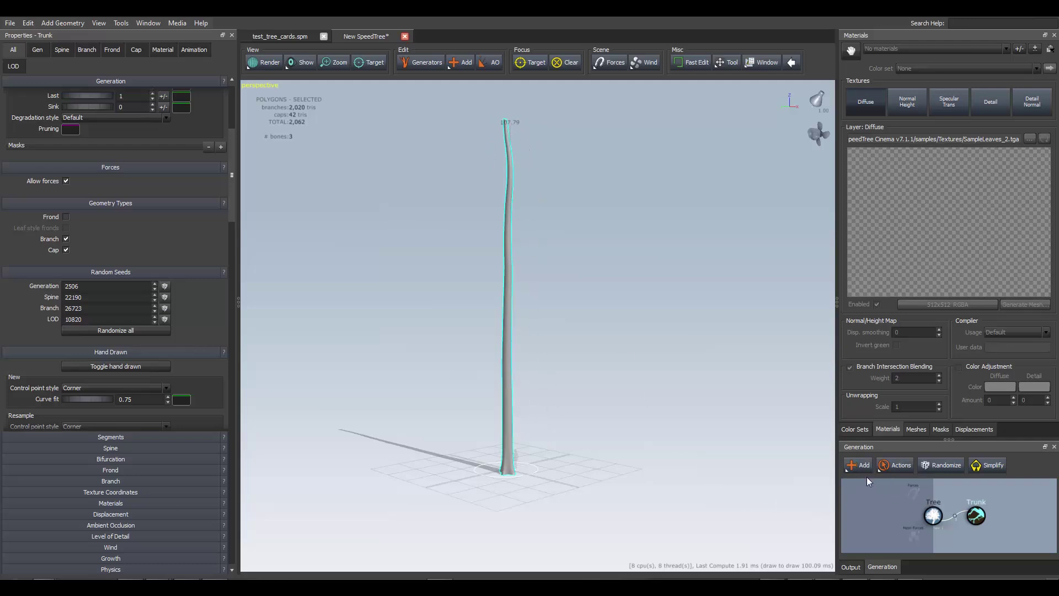
{"action": "key", "text": "Delete"}
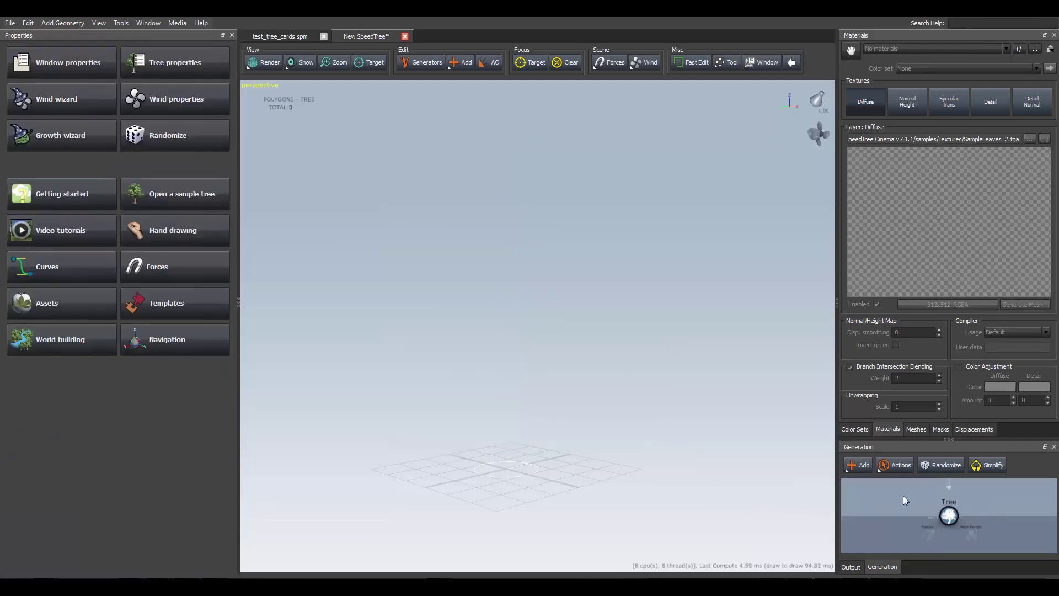
Try a Palm 1 (low poly) trunk on the empty tree, inspect its shape and delete it.
{"action": "left_click", "coordinate": [852, 469]}
{"action": "mouse_move", "coordinate": [872, 321]}
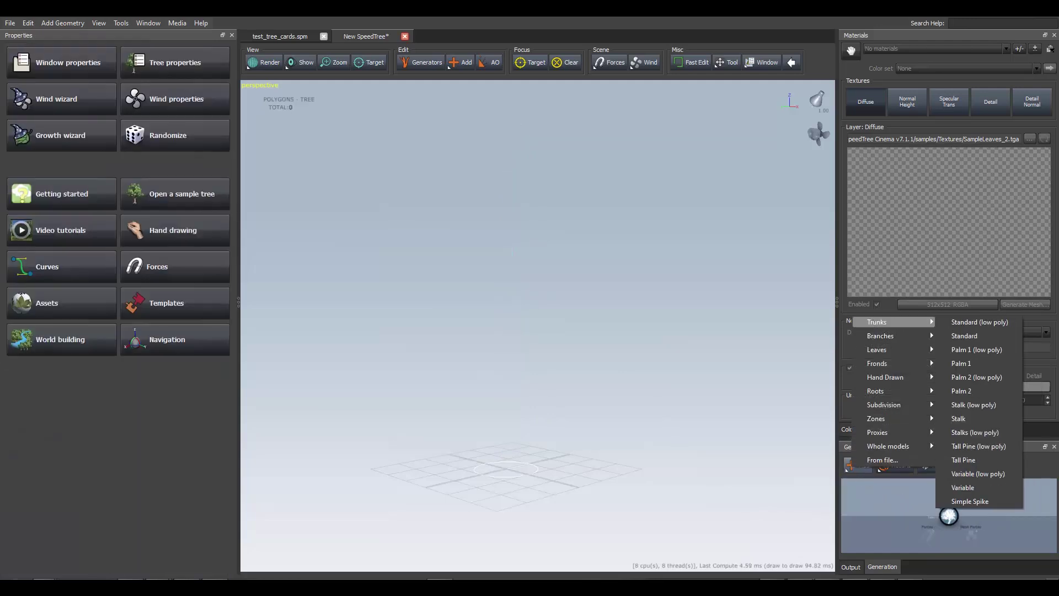
{"action": "left_click", "coordinate": [966, 350]}
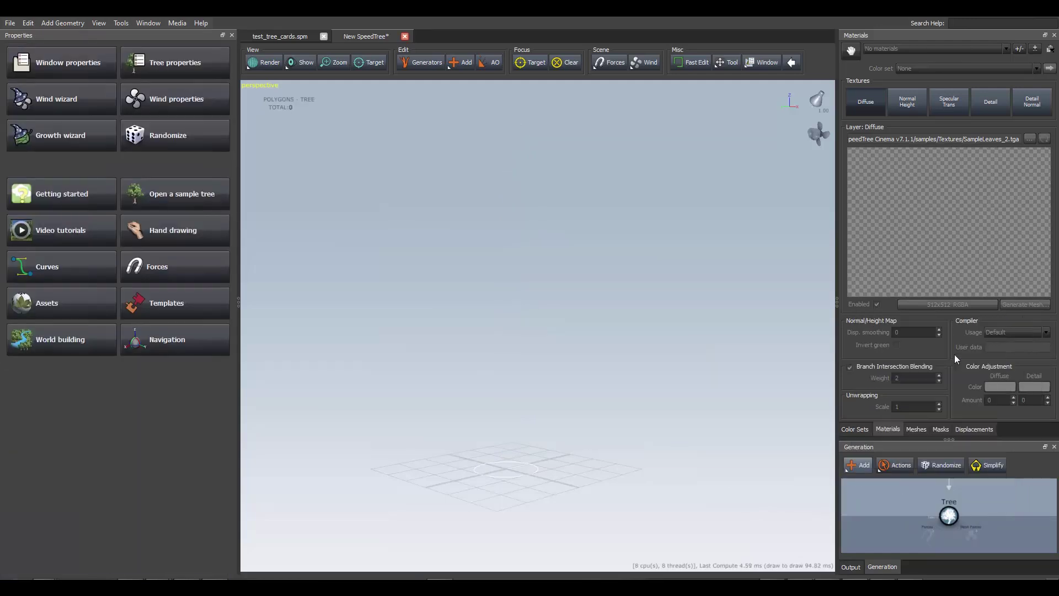
{"action": "scroll", "coordinate": [521, 432], "scroll_direction": "down", "scroll_amount": 2}
{"action": "scroll", "coordinate": [520, 430], "scroll_direction": "up", "scroll_amount": 4}
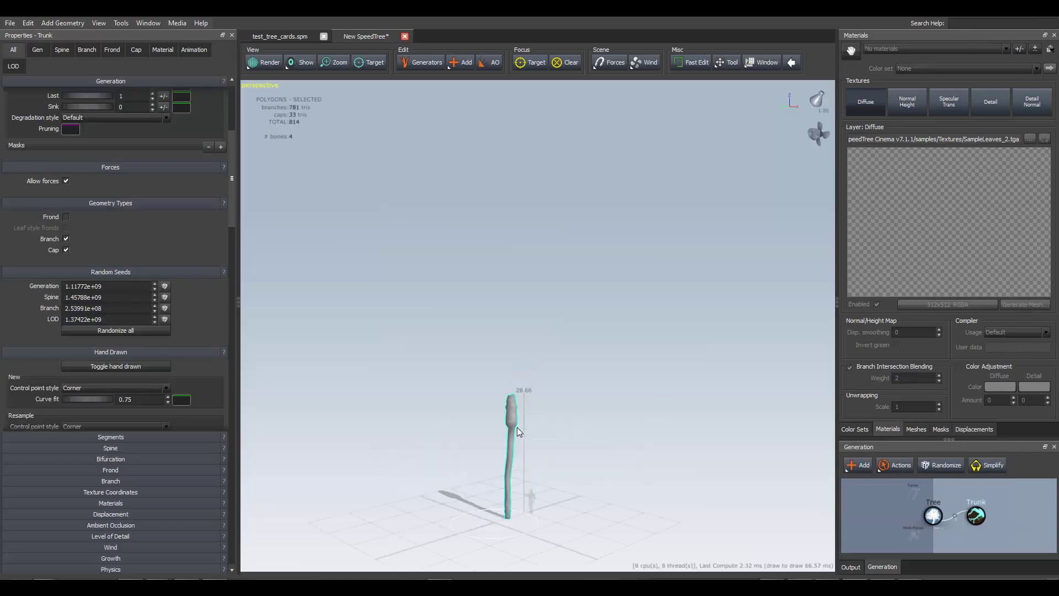
{"action": "middle_click_drag", "start_coordinate": [515, 441], "coordinate": [516, 399], "text": "alt"}
{"action": "left_click_drag", "start_coordinate": [516, 399], "coordinate": [516, 441], "text": "alt"}
{"action": "scroll", "coordinate": [518, 366], "scroll_direction": "down", "scroll_amount": 1}
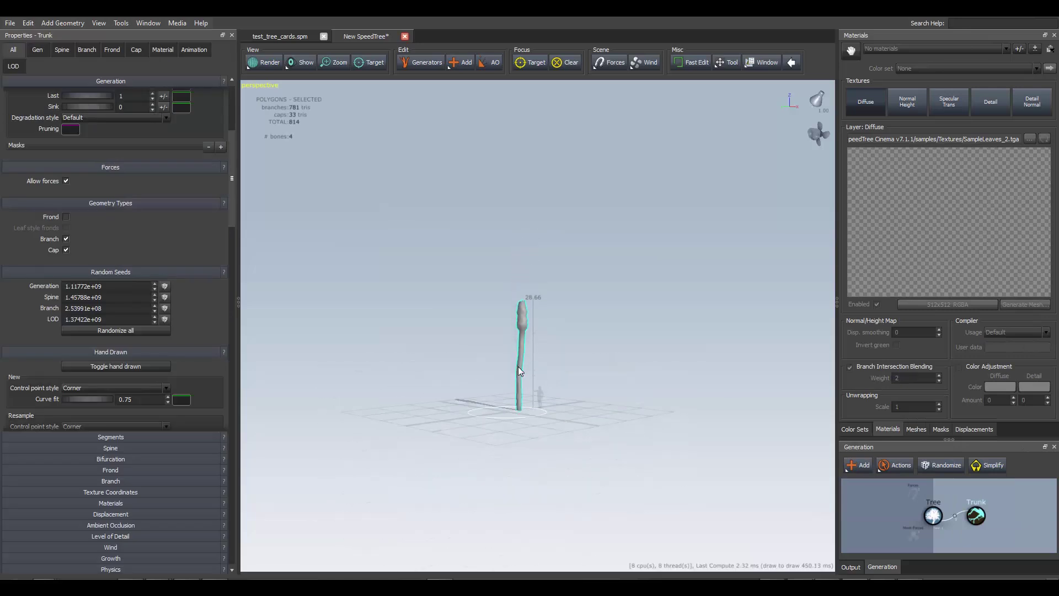
{"action": "scroll", "coordinate": [521, 370], "scroll_direction": "up", "scroll_amount": 6}
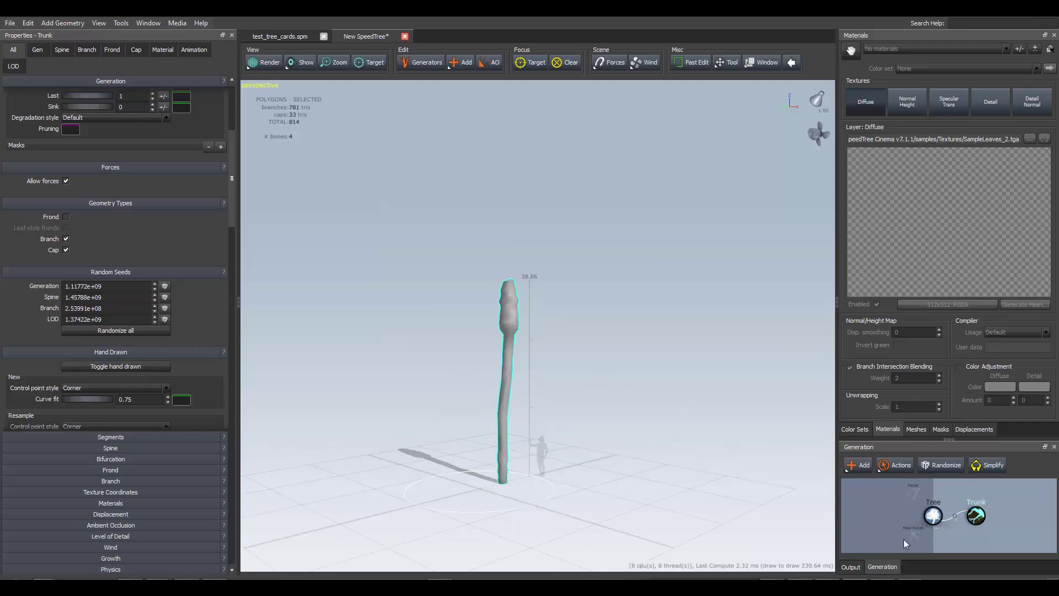
{"action": "key", "text": "Delete"}
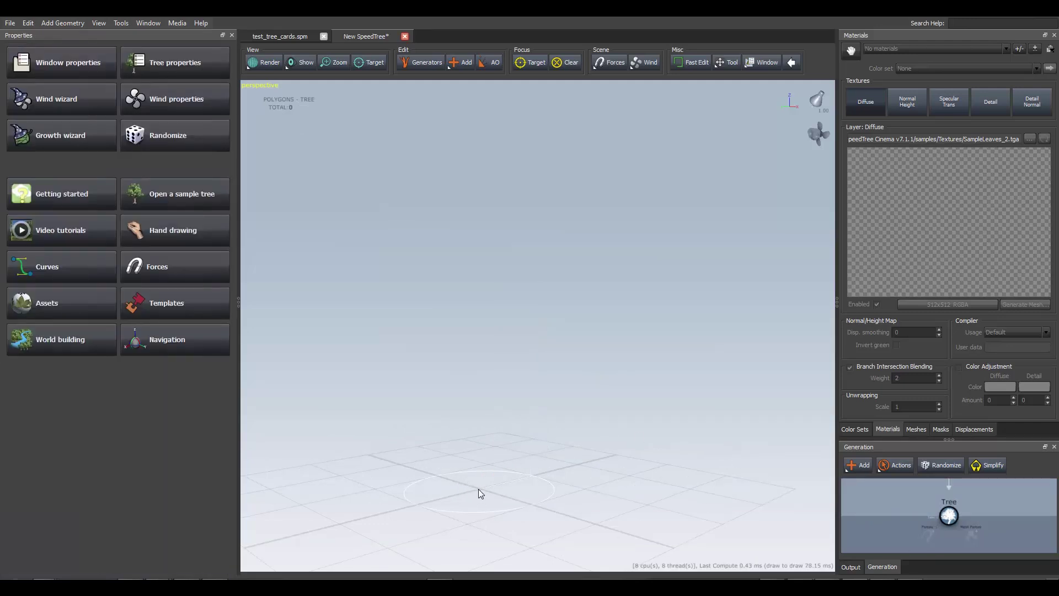
Hand-draw a curved trunk about 27 units tall, rising from the ground circle and bending over at its upper end.
{"action": "mouse_move", "coordinate": [477, 489]}
{"action": "left_mouse_down"}
{"action": "mouse_move", "coordinate": [447, 420]}
{"action": "mouse_move", "coordinate": [496, 338]}
{"action": "mouse_move", "coordinate": [487, 303]}
{"action": "mouse_move", "coordinate": [406, 305]}
{"action": "mouse_move", "coordinate": [390, 295]}
{"action": "left_mouse_up"}
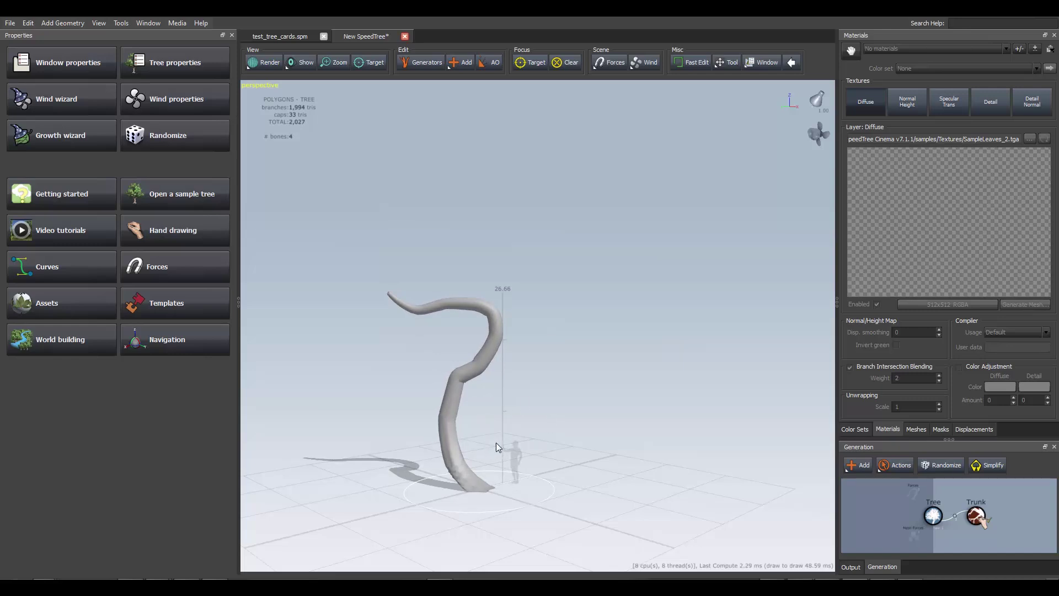
{"action": "mouse_move", "coordinate": [495, 443]}
{"action": "middle_mouse_down"}
{"action": "mouse_move", "coordinate": [528, 452]}
{"action": "mouse_move", "coordinate": [497, 438]}
{"action": "mouse_move", "coordinate": [447, 444]}
{"action": "mouse_move", "coordinate": [516, 442]}
{"action": "mouse_move", "coordinate": [494, 441]}
{"action": "middle_mouse_up"}
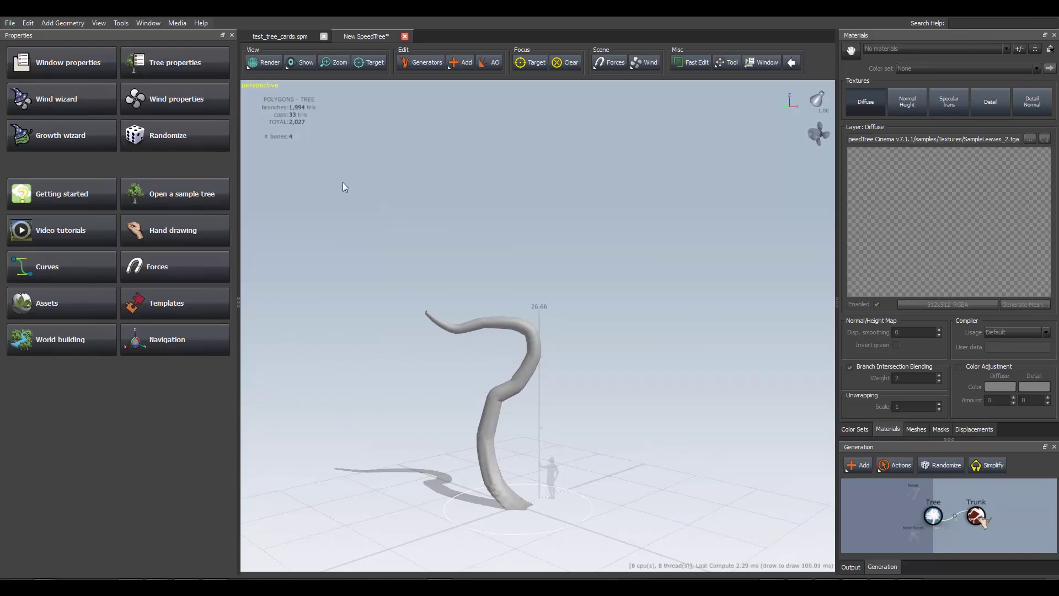
Switch to node editing and reshape the lower bend of the hand-drawn trunk using its spine control points and curve handles.
{"action": "left_click", "coordinate": [500, 393]}
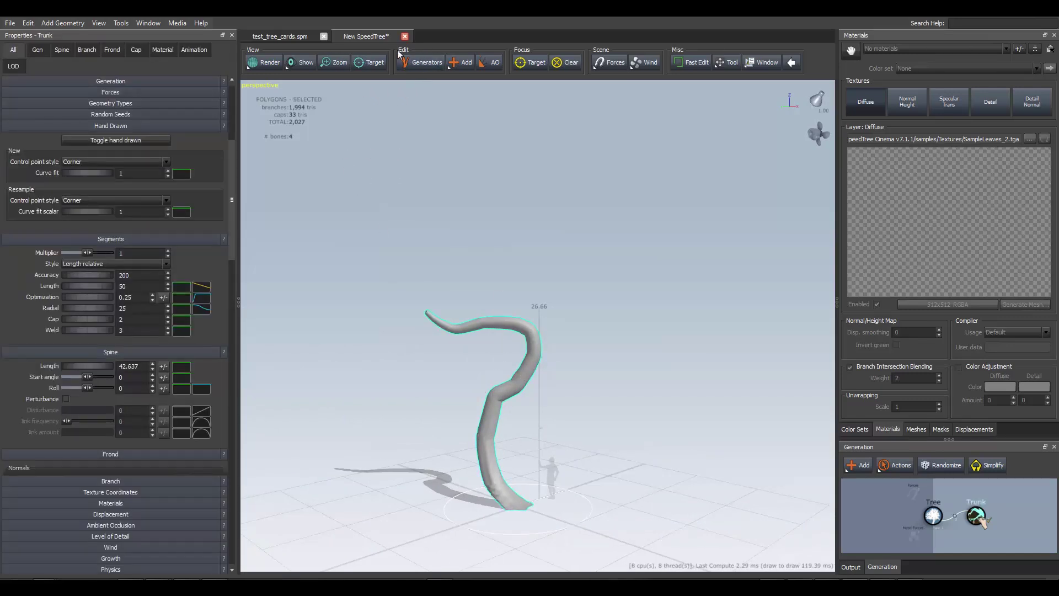
{"action": "left_click", "coordinate": [410, 63]}
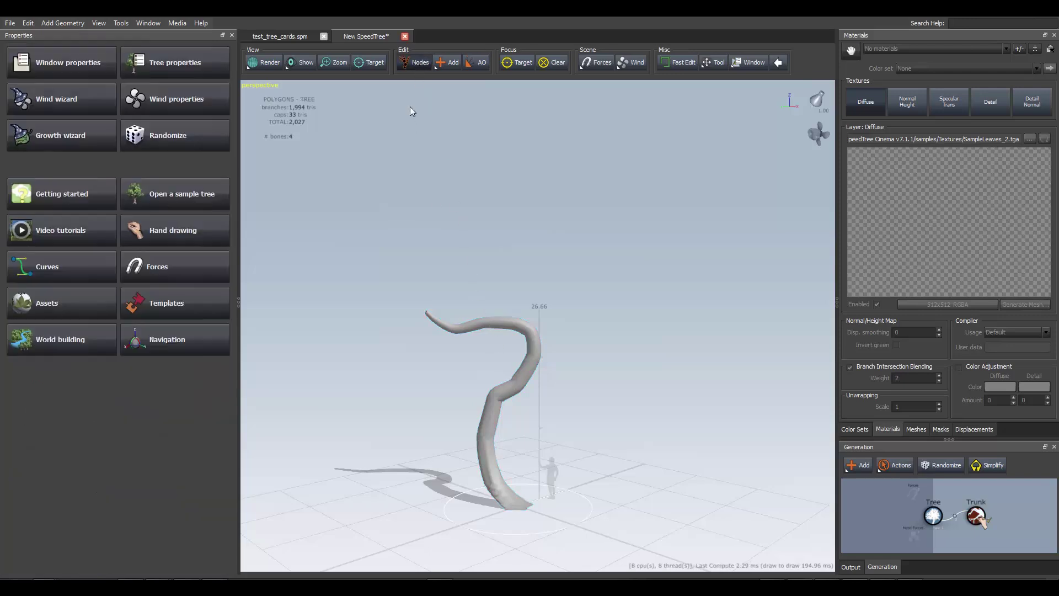
{"action": "left_click", "coordinate": [488, 406]}
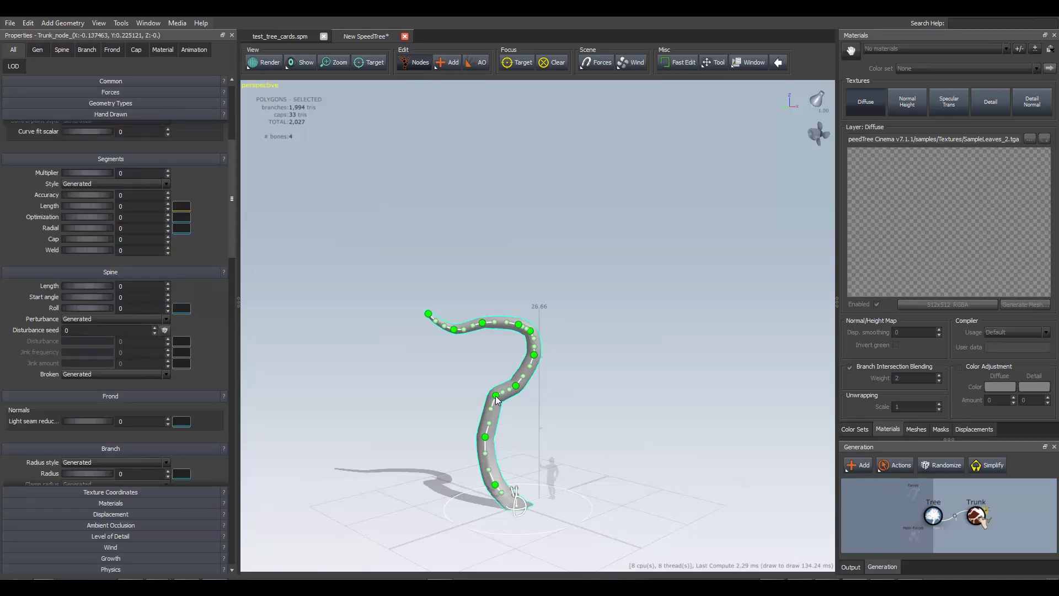
{"action": "left_click_drag", "start_coordinate": [495, 395], "coordinate": [474, 410]}
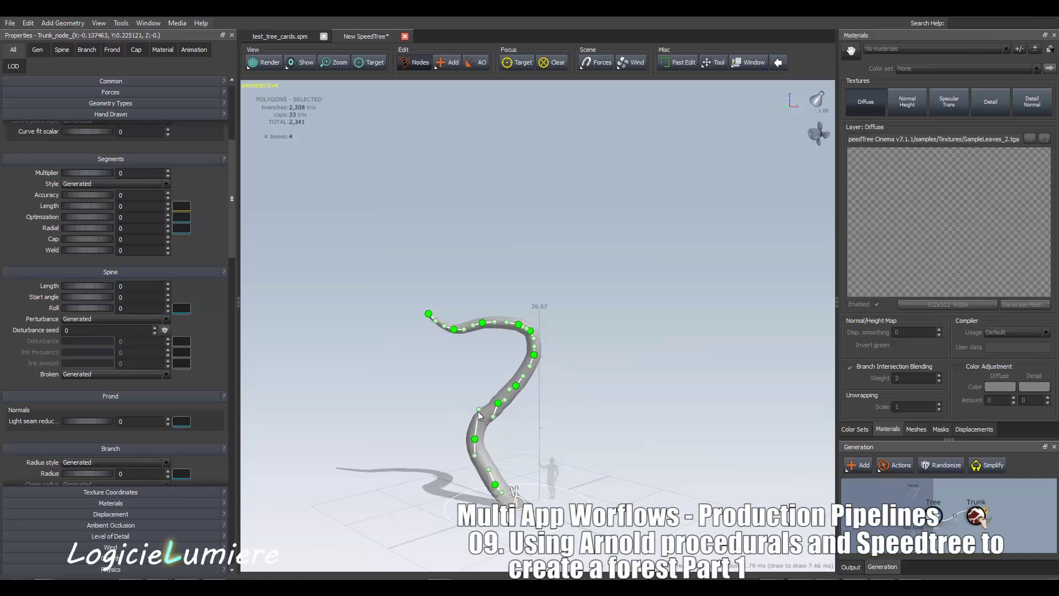
{"action": "left_click_drag", "start_coordinate": [474, 456], "coordinate": [473, 469]}
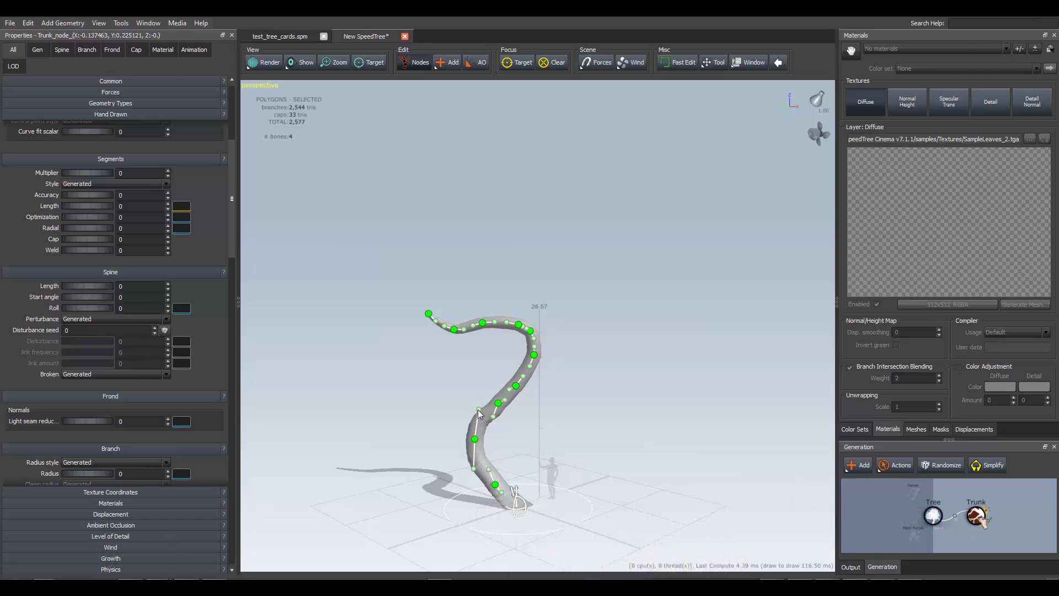
{"action": "left_click_drag", "start_coordinate": [479, 412], "coordinate": [452, 414]}
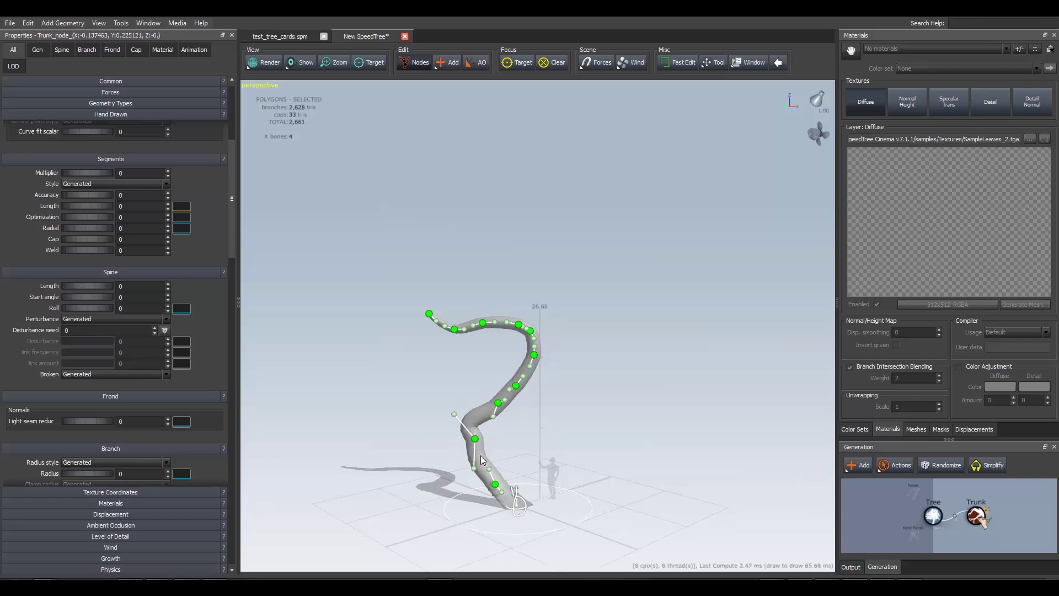
{"action": "left_click_drag", "start_coordinate": [455, 414], "coordinate": [500, 406]}
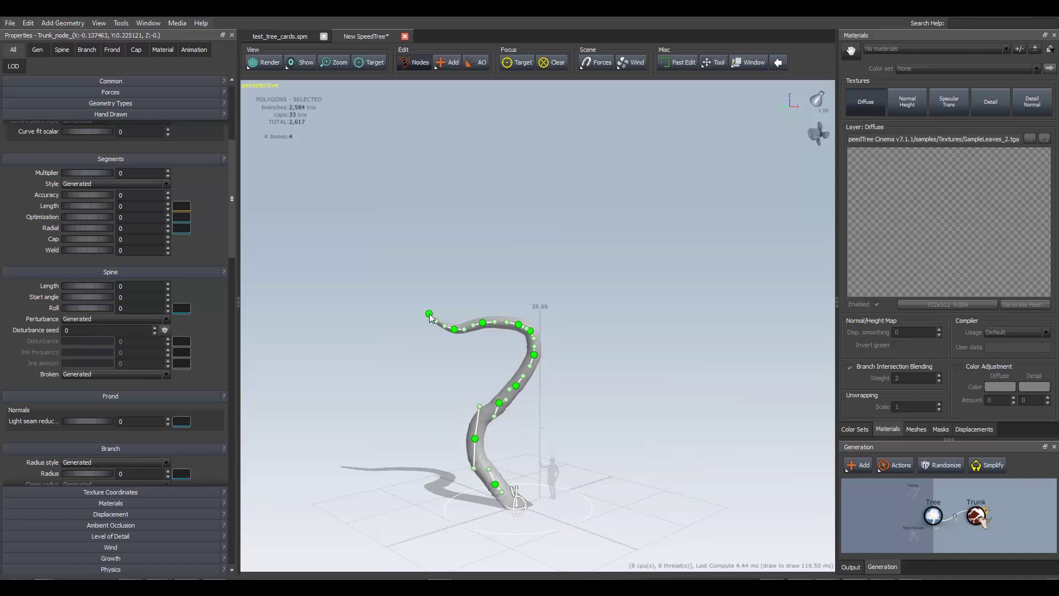
Raise the trunk's tip to about 34 units and reshape the spine near the tip into a smoother upward curve.
{"action": "left_click_drag", "start_coordinate": [431, 318], "coordinate": [405, 263]}
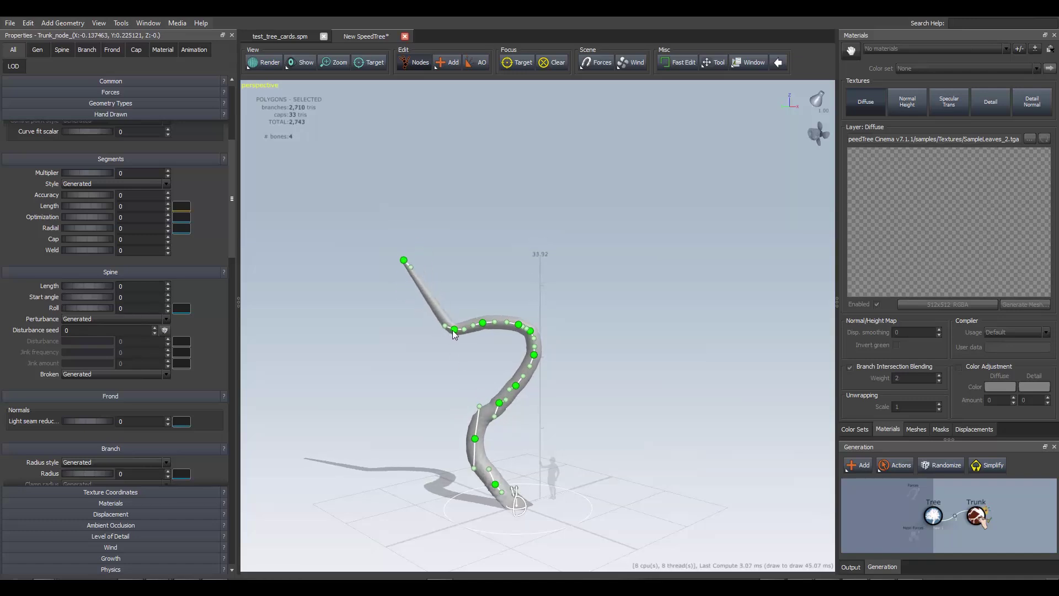
{"action": "left_click_drag", "start_coordinate": [455, 333], "coordinate": [398, 309]}
{"action": "left_click_drag", "start_coordinate": [490, 329], "coordinate": [457, 325]}
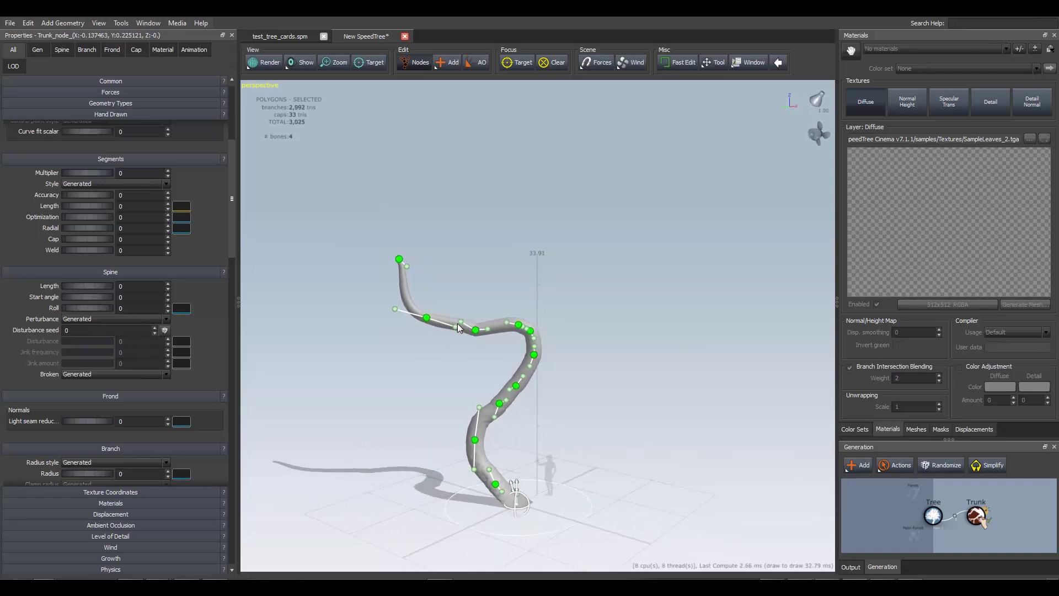
{"action": "left_click_drag", "start_coordinate": [453, 361], "coordinate": [485, 364]}
{"action": "left_click_drag", "start_coordinate": [576, 340], "coordinate": [502, 329]}
{"action": "scroll", "coordinate": [502, 331], "scroll_direction": "up", "scroll_amount": 5}
{"action": "scroll", "coordinate": [502, 332], "scroll_direction": "down", "scroll_amount": 5}
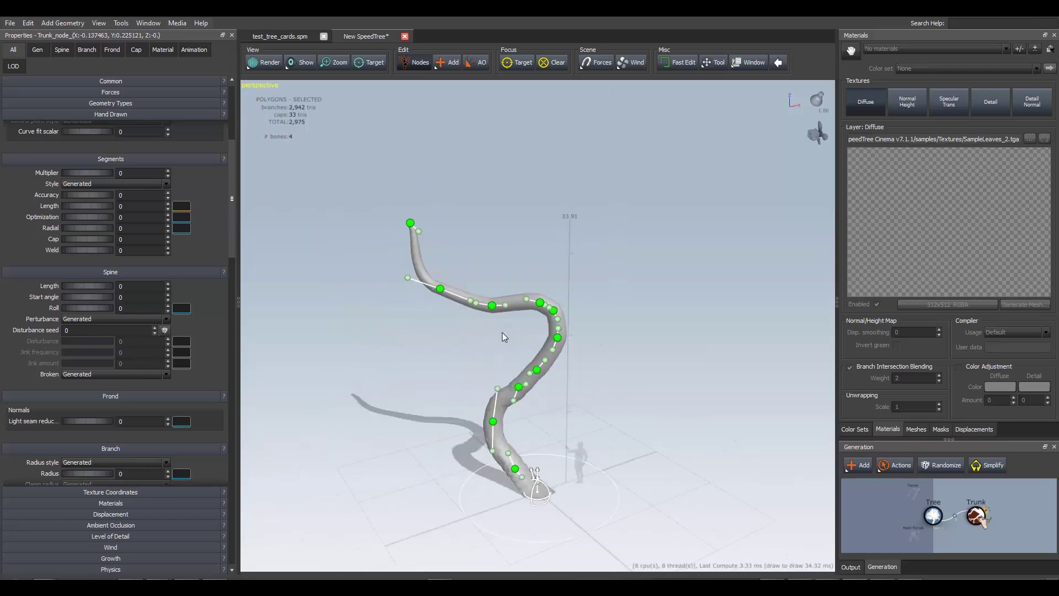
{"action": "scroll", "coordinate": [502, 332], "scroll_direction": "up", "scroll_amount": 6}
{"action": "scroll", "coordinate": [500, 332], "scroll_direction": "down", "scroll_amount": 5}
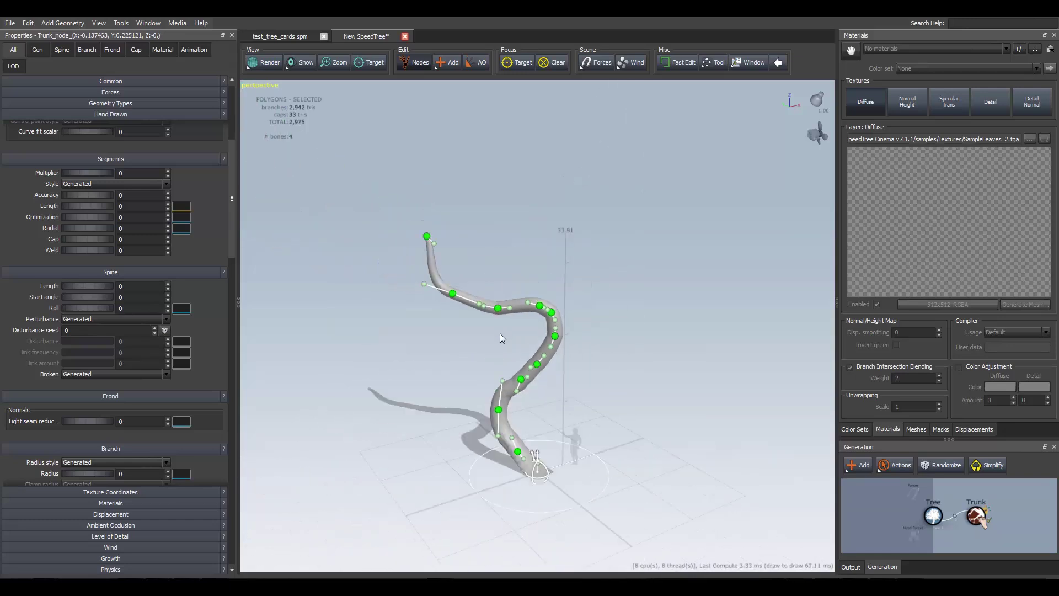
{"action": "scroll", "coordinate": [498, 334], "scroll_direction": "up", "scroll_amount": 5}
{"action": "scroll", "coordinate": [496, 334], "scroll_direction": "down", "scroll_amount": 5}
{"action": "left_click_drag", "start_coordinate": [495, 335], "coordinate": [468, 341]}
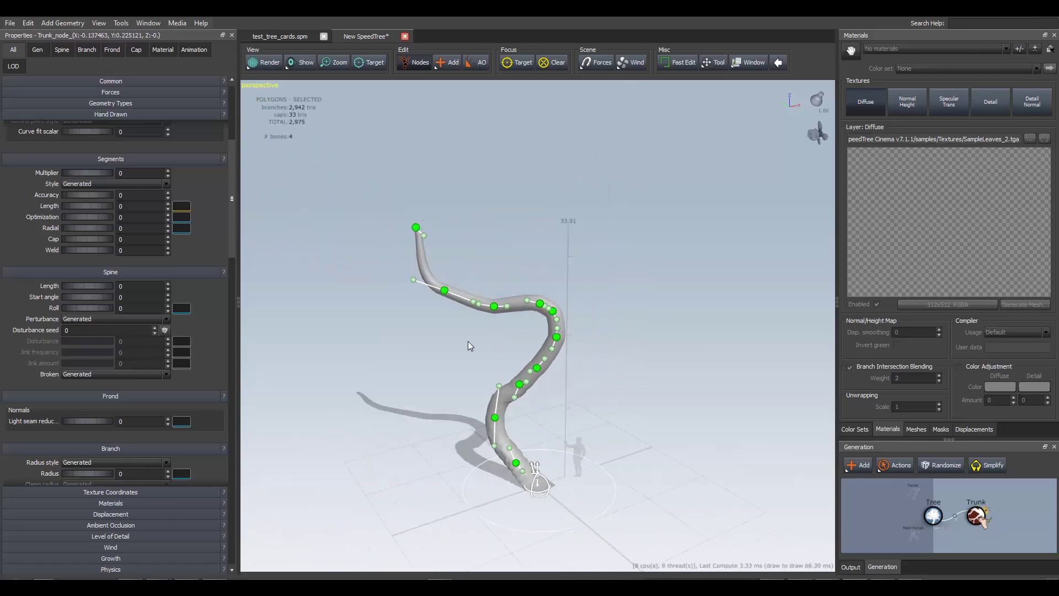
{"action": "middle_click_drag", "start_coordinate": [468, 341], "coordinate": [459, 362]}
{"action": "right_click", "coordinate": [468, 363]}
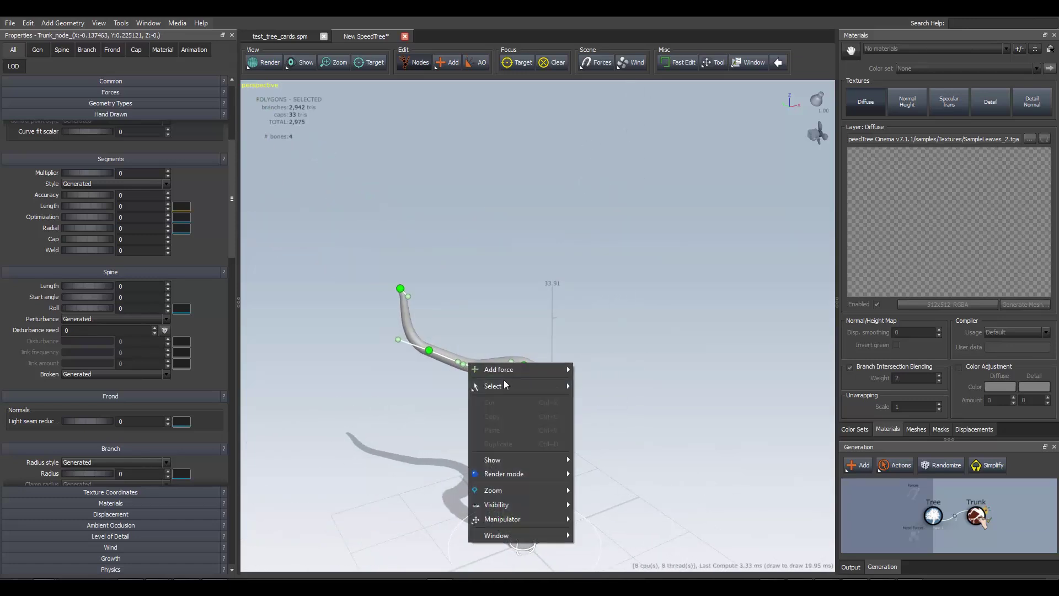
{"action": "left_click", "coordinate": [412, 395]}
{"action": "left_click", "coordinate": [480, 380]}
{"action": "left_click", "coordinate": [461, 364]}
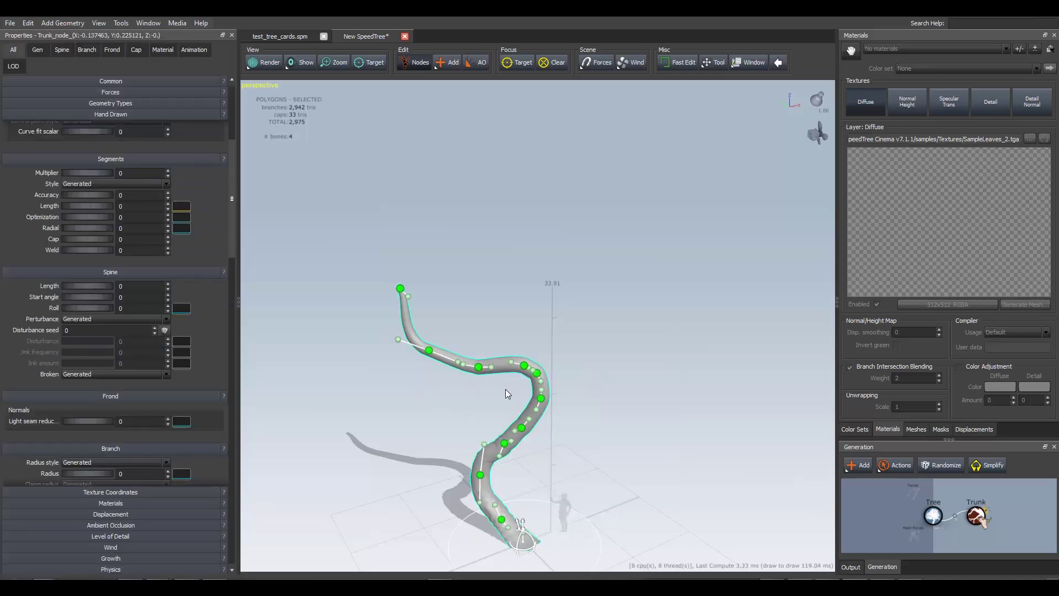
Return to generator editing and hand-draw three branches growing outward and upward from the upper part of the trunk.
{"action": "left_click", "coordinate": [413, 62]}
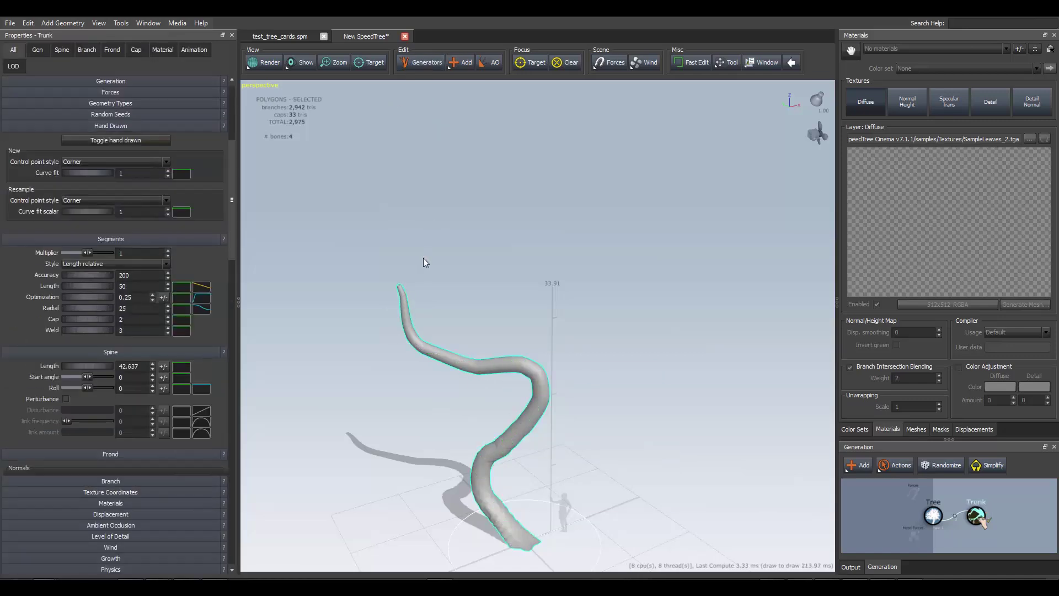
{"action": "left_click_drag", "start_coordinate": [501, 436], "coordinate": [510, 359]}
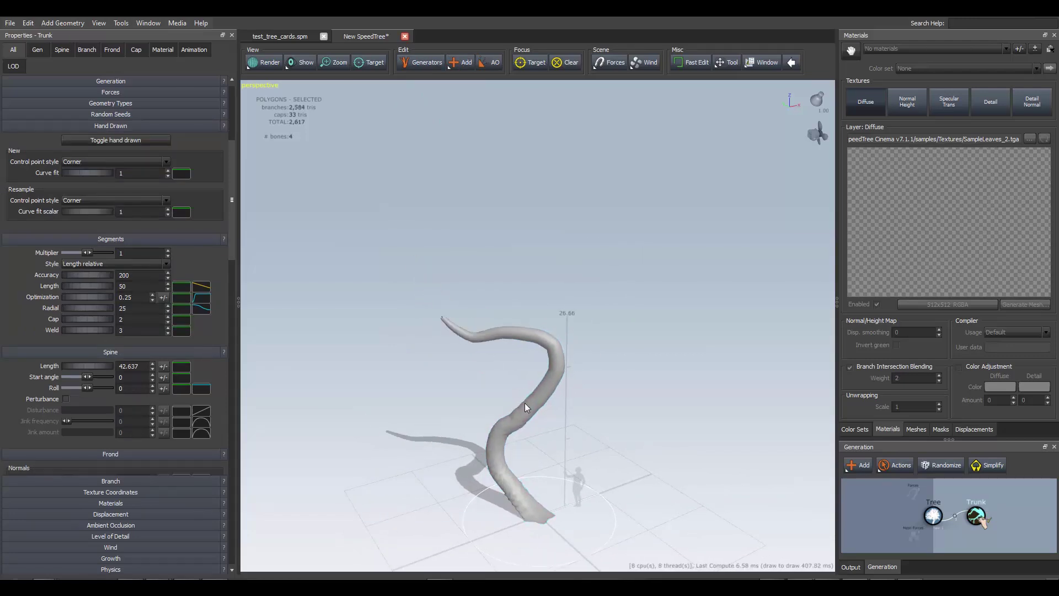
{"action": "left_click_drag", "start_coordinate": [510, 421], "coordinate": [520, 398]}
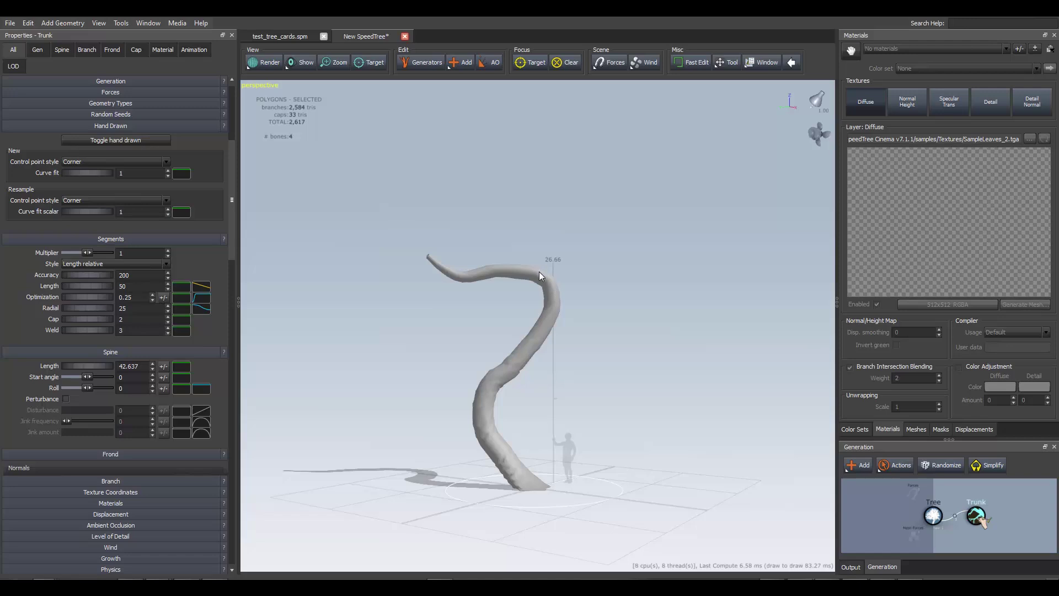
{"action": "mouse_move", "coordinate": [546, 279]}
{"action": "left_mouse_down"}
{"action": "mouse_move", "coordinate": [609, 255]}
{"action": "mouse_move", "coordinate": [651, 215]}
{"action": "mouse_move", "coordinate": [668, 217]}
{"action": "left_mouse_up"}
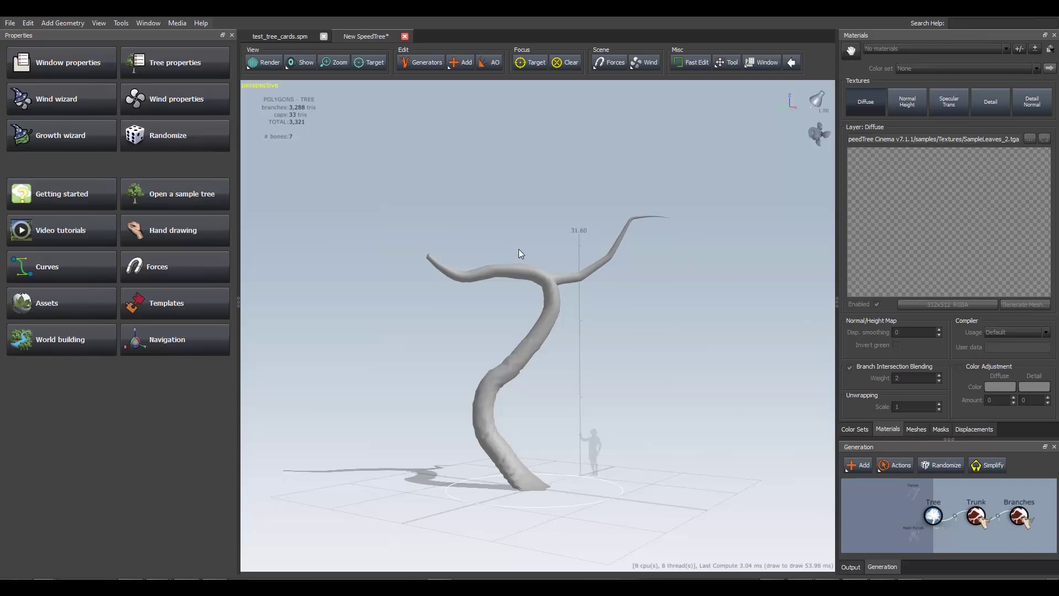
{"action": "mouse_move", "coordinate": [478, 270]}
{"action": "left_mouse_down"}
{"action": "mouse_move", "coordinate": [494, 227]}
{"action": "mouse_move", "coordinate": [548, 204]}
{"action": "mouse_move", "coordinate": [561, 162]}
{"action": "left_mouse_up"}
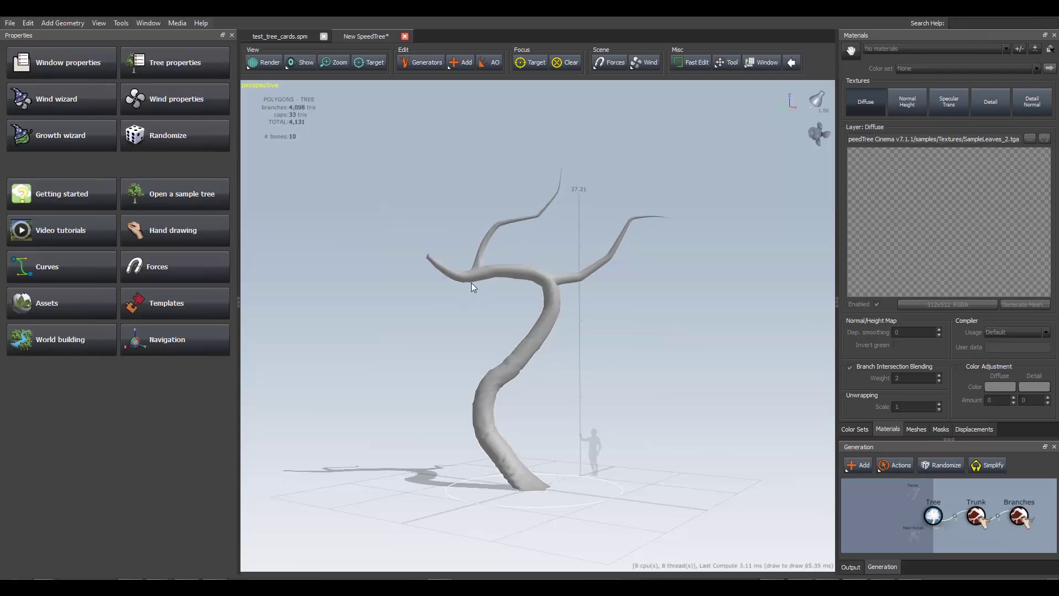
{"action": "mouse_move", "coordinate": [445, 272]}
{"action": "left_mouse_down"}
{"action": "mouse_move", "coordinate": [421, 277]}
{"action": "mouse_move", "coordinate": [331, 244]}
{"action": "mouse_move", "coordinate": [303, 216]}
{"action": "left_mouse_up"}
Hand-draw three more branches from the upper trunk, viewed from another side, to fill out the crown in depth.
{"action": "left_click_drag", "start_coordinate": [634, 355], "coordinate": [553, 403]}
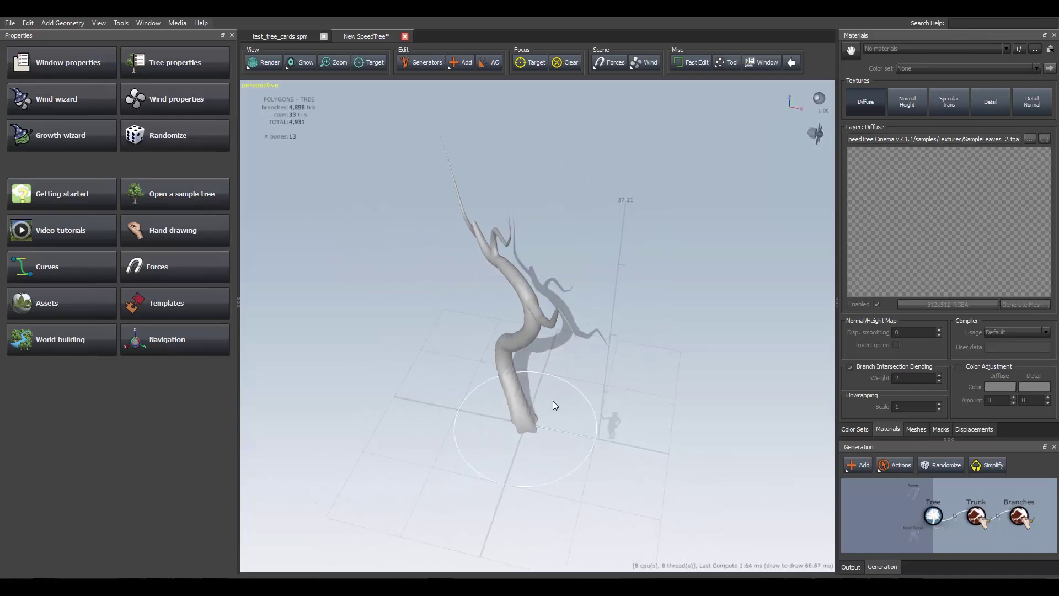
{"action": "mouse_move", "coordinate": [478, 245]}
{"action": "left_mouse_down"}
{"action": "mouse_move", "coordinate": [402, 253]}
{"action": "mouse_move", "coordinate": [343, 231]}
{"action": "left_mouse_up"}
{"action": "mouse_move", "coordinate": [588, 255]}
{"action": "left_mouse_down"}
{"action": "mouse_move", "coordinate": [391, 240]}
{"action": "mouse_move", "coordinate": [422, 239]}
{"action": "mouse_move", "coordinate": [564, 297]}
{"action": "mouse_move", "coordinate": [463, 269]}
{"action": "mouse_move", "coordinate": [430, 239]}
{"action": "mouse_move", "coordinate": [399, 233]}
{"action": "left_mouse_up"}
{"action": "mouse_move", "coordinate": [675, 344]}
{"action": "left_mouse_down"}
{"action": "mouse_move", "coordinate": [541, 279]}
{"action": "mouse_move", "coordinate": [601, 307]}
{"action": "mouse_move", "coordinate": [530, 289]}
{"action": "mouse_move", "coordinate": [617, 321]}
{"action": "mouse_move", "coordinate": [689, 307]}
{"action": "mouse_move", "coordinate": [741, 329]}
{"action": "left_mouse_up"}
{"action": "mouse_move", "coordinate": [587, 388]}
{"action": "left_mouse_down"}
{"action": "mouse_move", "coordinate": [569, 368]}
{"action": "mouse_move", "coordinate": [626, 379]}
{"action": "mouse_move", "coordinate": [578, 362]}
{"action": "left_mouse_up"}
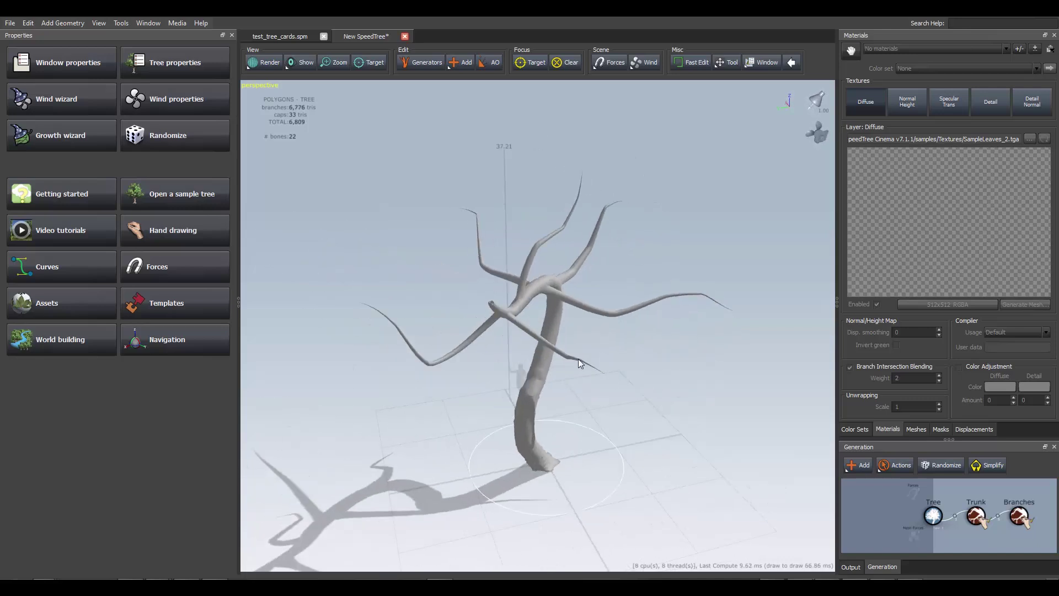
Hand-draw two thin branches from the blunt tip of the trunk, sweeping upward in opposite directions.
{"action": "scroll", "coordinate": [498, 315], "scroll_direction": "up", "scroll_amount": 5}
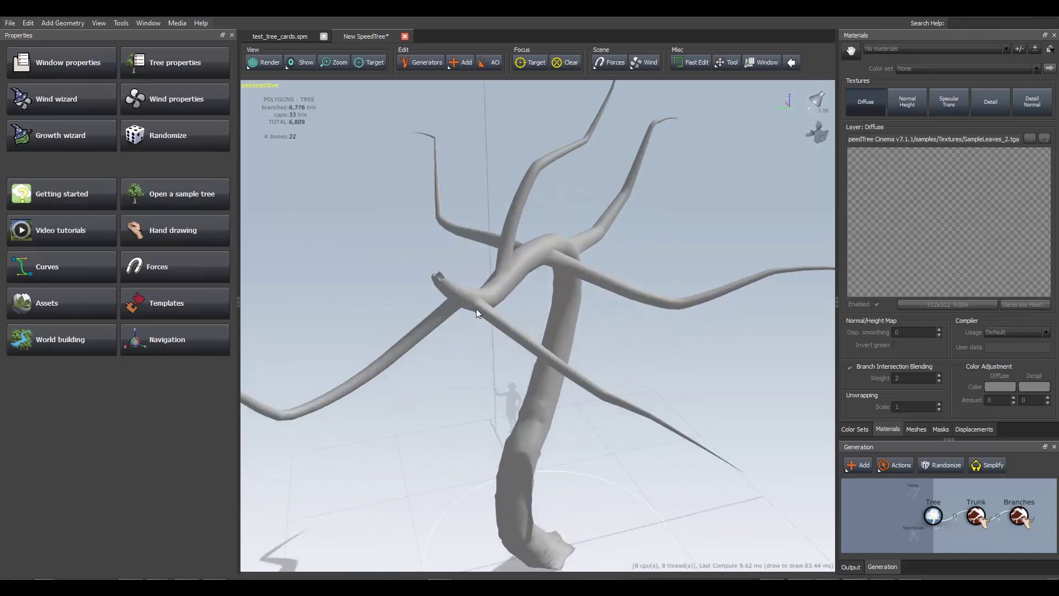
{"action": "left_click_drag", "start_coordinate": [469, 332], "coordinate": [447, 352]}
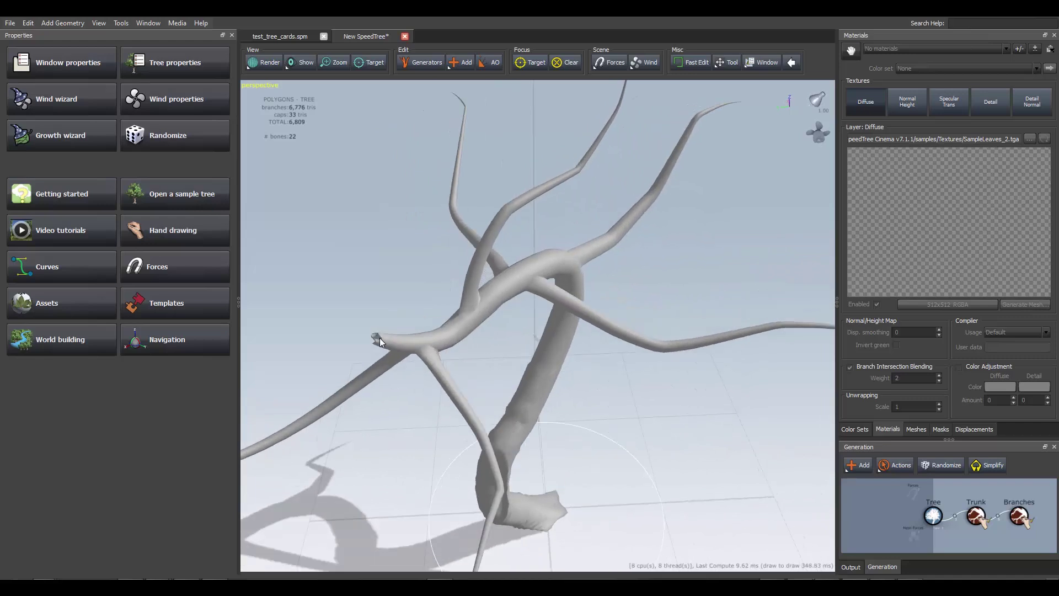
{"action": "mouse_move", "coordinate": [380, 338]}
{"action": "left_mouse_down"}
{"action": "mouse_move", "coordinate": [347, 229]}
{"action": "mouse_move", "coordinate": [300, 141]}
{"action": "left_mouse_up"}
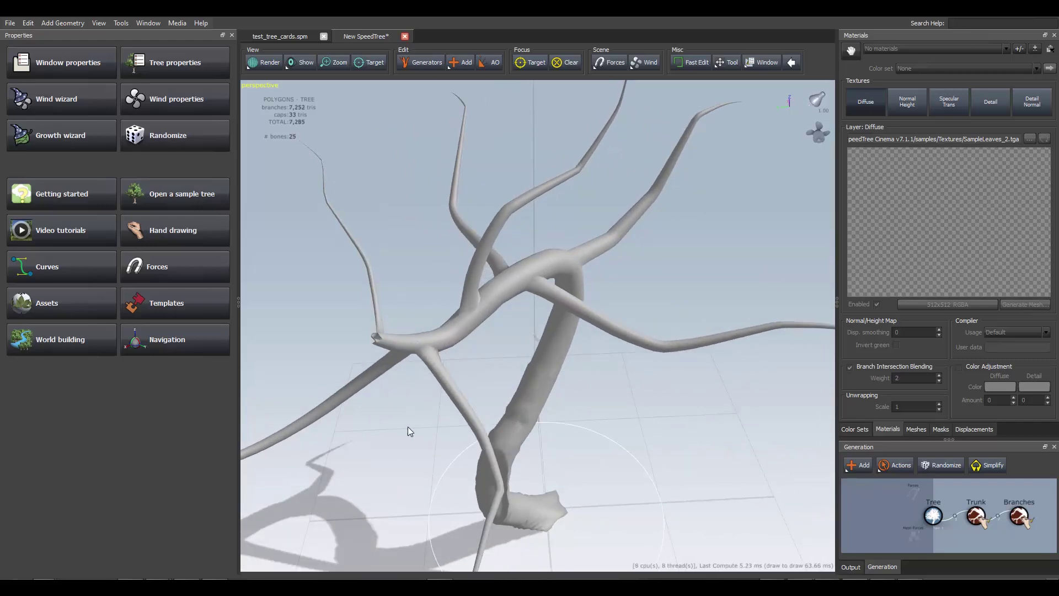
{"action": "left_click_drag", "start_coordinate": [409, 431], "coordinate": [552, 398]}
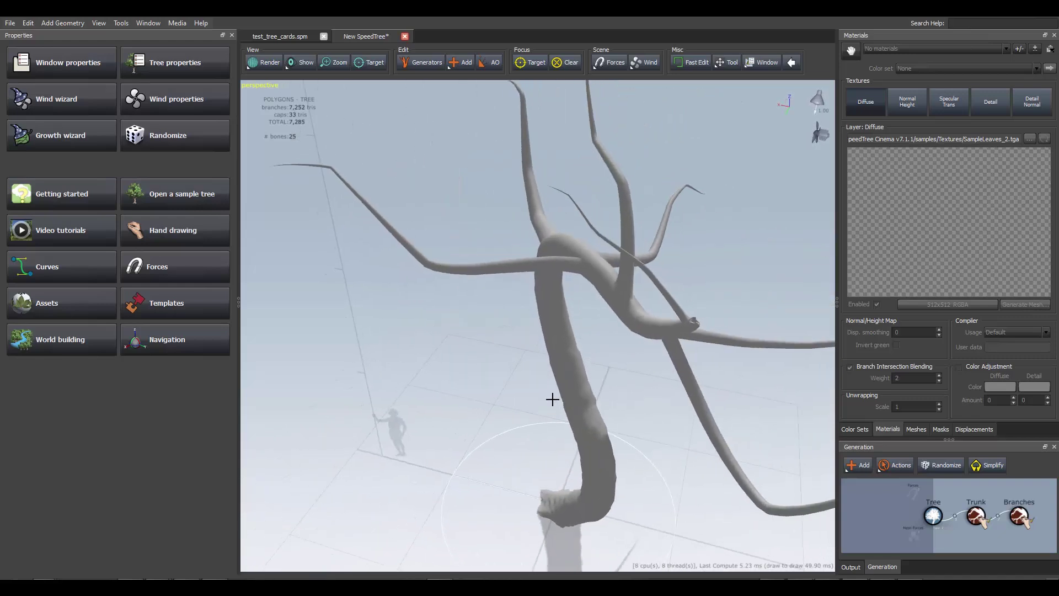
{"action": "left_click_drag", "start_coordinate": [619, 381], "coordinate": [516, 300]}
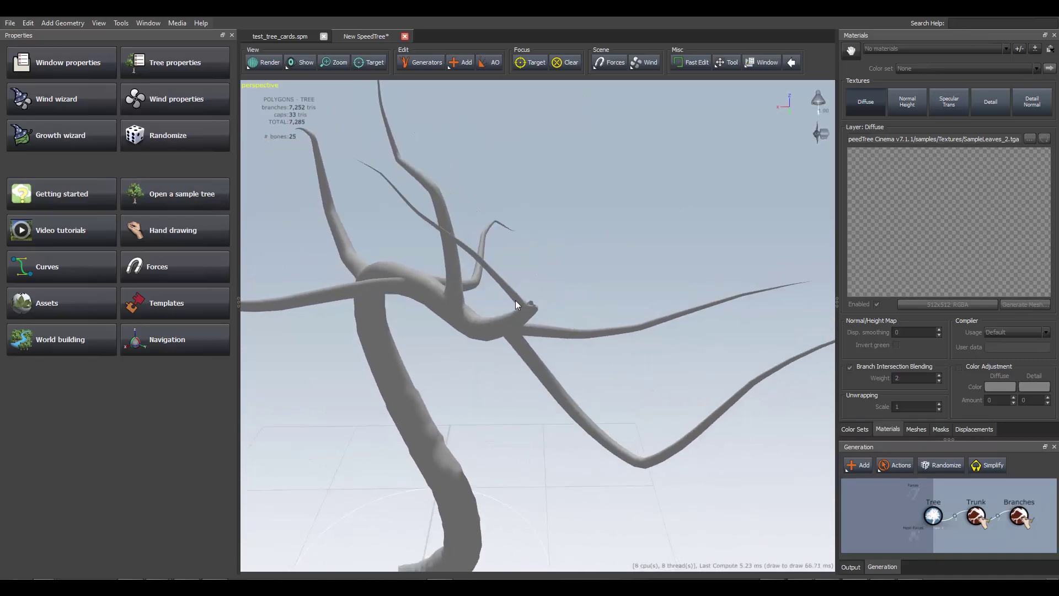
{"action": "mouse_move", "coordinate": [535, 307]}
{"action": "left_mouse_down"}
{"action": "mouse_move", "coordinate": [619, 263]}
{"action": "mouse_move", "coordinate": [744, 220]}
{"action": "mouse_move", "coordinate": [745, 194]}
{"action": "left_mouse_up"}
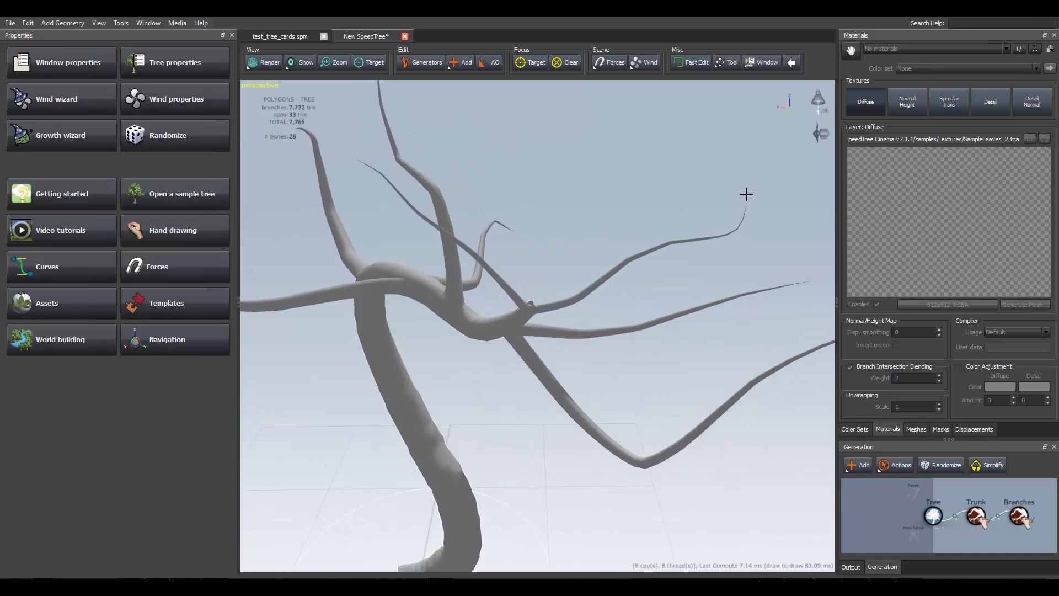
Hand-draw one more long branch from the upper trunk, sweeping outward to fill the open side of the crown.
{"action": "mouse_move", "coordinate": [654, 293]}
{"action": "left_mouse_down"}
{"action": "mouse_move", "coordinate": [616, 294]}
{"action": "mouse_move", "coordinate": [628, 279]}
{"action": "left_mouse_up"}
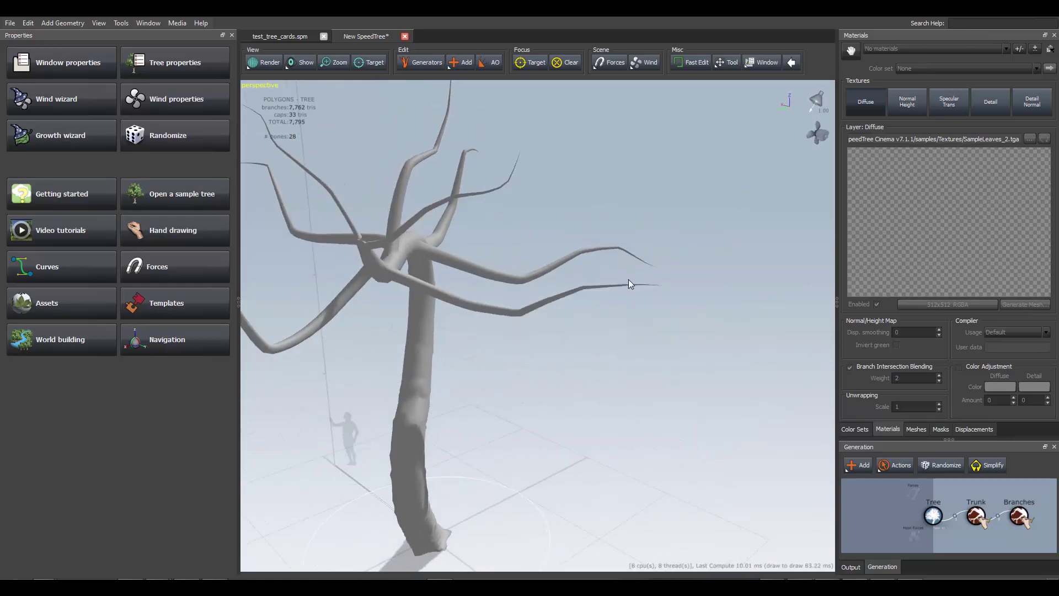
{"action": "scroll", "coordinate": [515, 350], "scroll_direction": "up", "scroll_amount": 3}
{"action": "scroll", "coordinate": [516, 350], "scroll_direction": "down", "scroll_amount": 5}
{"action": "left_click_drag", "start_coordinate": [524, 354], "coordinate": [578, 412]}
{"action": "scroll", "coordinate": [547, 359], "scroll_direction": "up", "scroll_amount": 3}
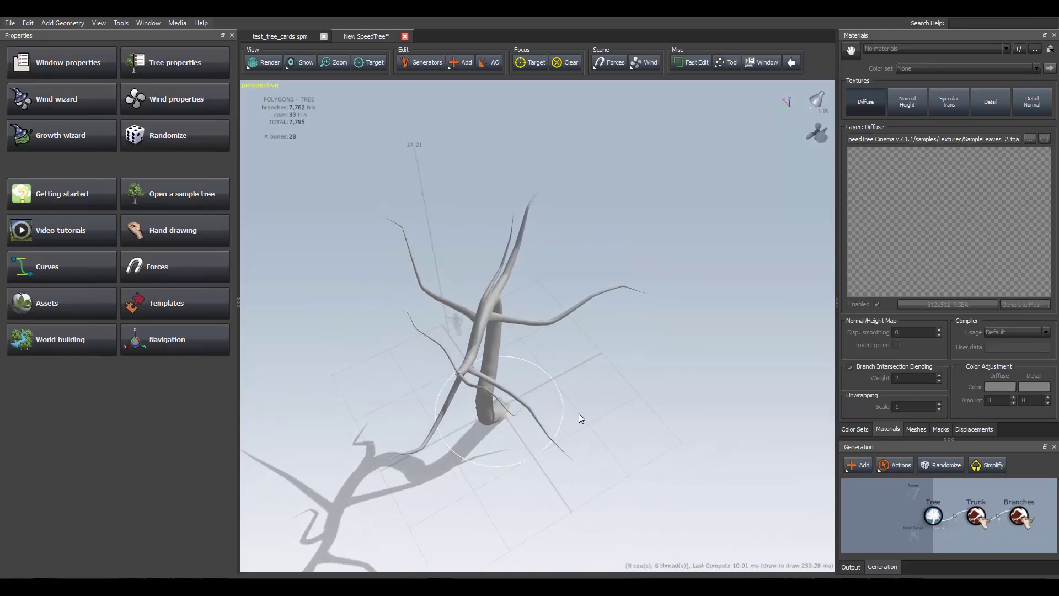
{"action": "mouse_move", "coordinate": [483, 326]}
{"action": "left_mouse_down"}
{"action": "mouse_move", "coordinate": [518, 350]}
{"action": "mouse_move", "coordinate": [685, 355]}
{"action": "left_mouse_up"}
{"action": "mouse_move", "coordinate": [583, 379]}
{"action": "left_mouse_down"}
{"action": "mouse_move", "coordinate": [539, 380]}
{"action": "mouse_move", "coordinate": [514, 319]}
{"action": "mouse_move", "coordinate": [526, 331]}
{"action": "left_mouse_up"}
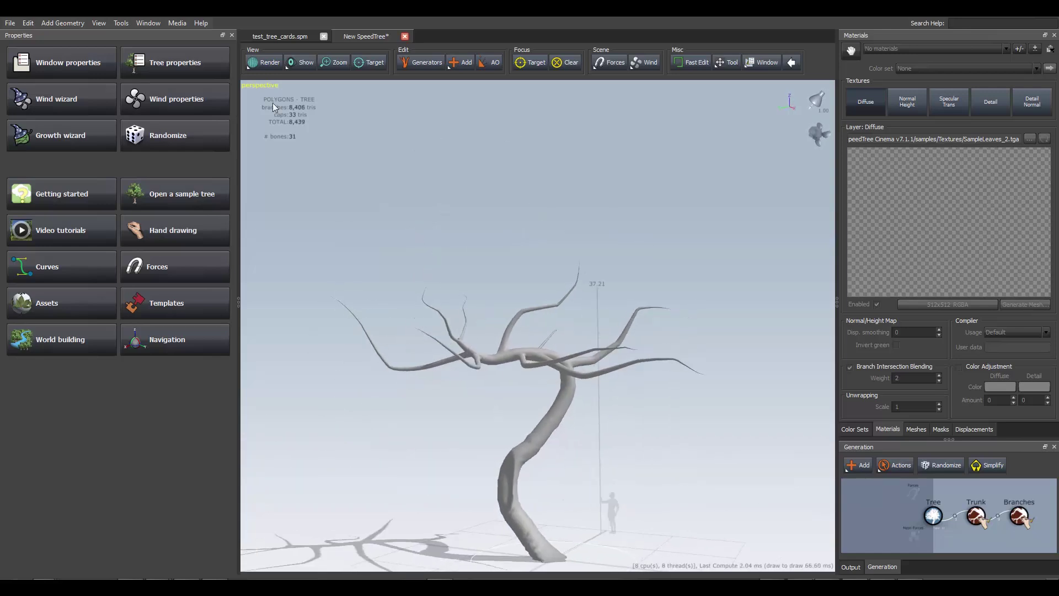
Switch the viewport rendering to Wireframe and examine the mesh density of the trunk and branches.
{"action": "left_click", "coordinate": [260, 60]}
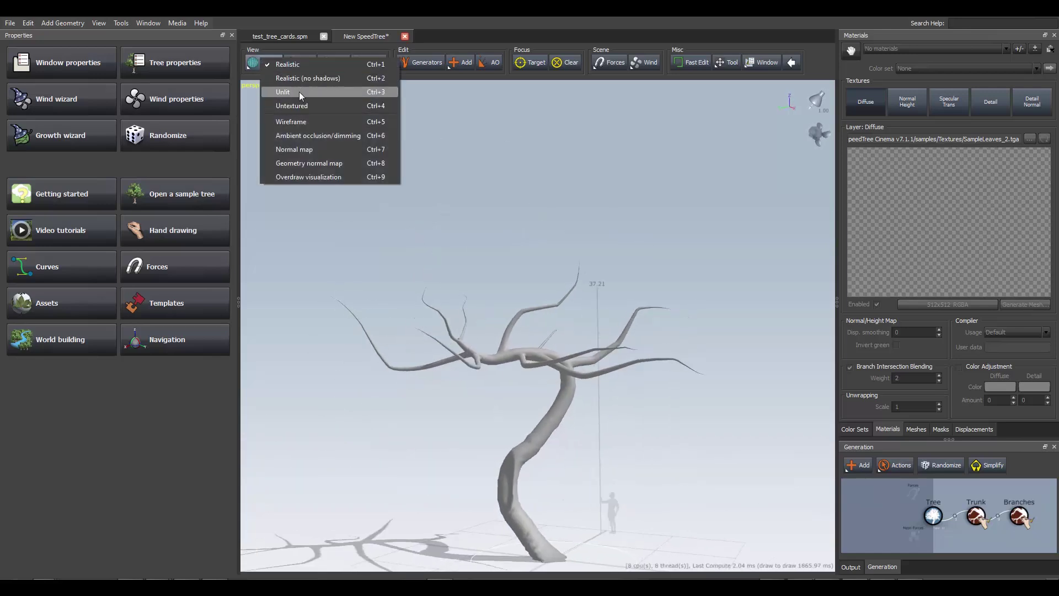
{"action": "left_click", "coordinate": [296, 124]}
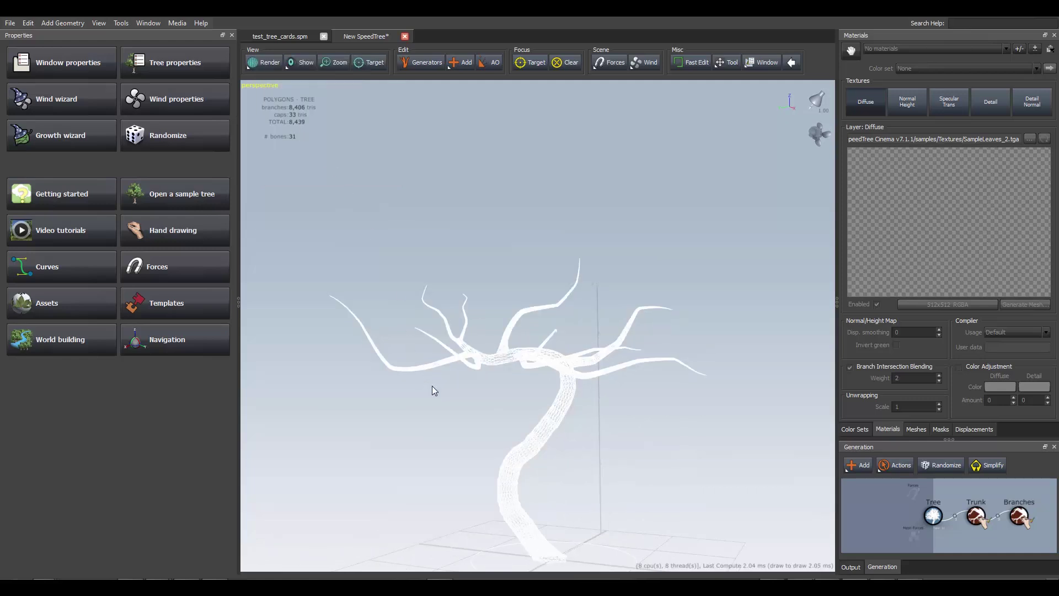
{"action": "scroll", "coordinate": [488, 410], "scroll_direction": "up", "scroll_amount": 8}
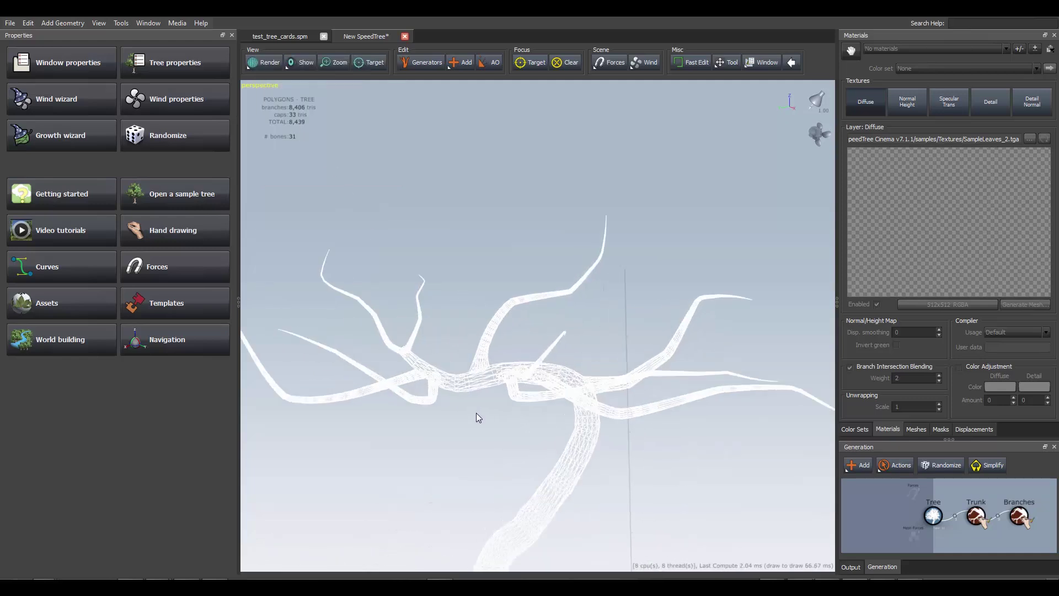
{"action": "middle_click_drag", "start_coordinate": [482, 343], "coordinate": [493, 368]}
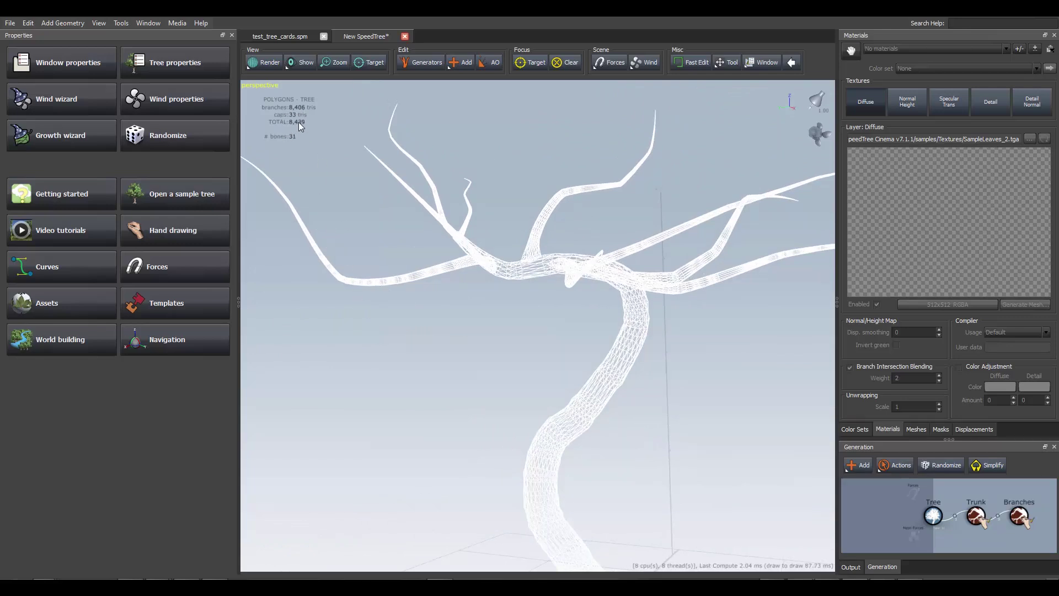
{"action": "scroll", "coordinate": [452, 362], "scroll_direction": "down", "scroll_amount": 5}
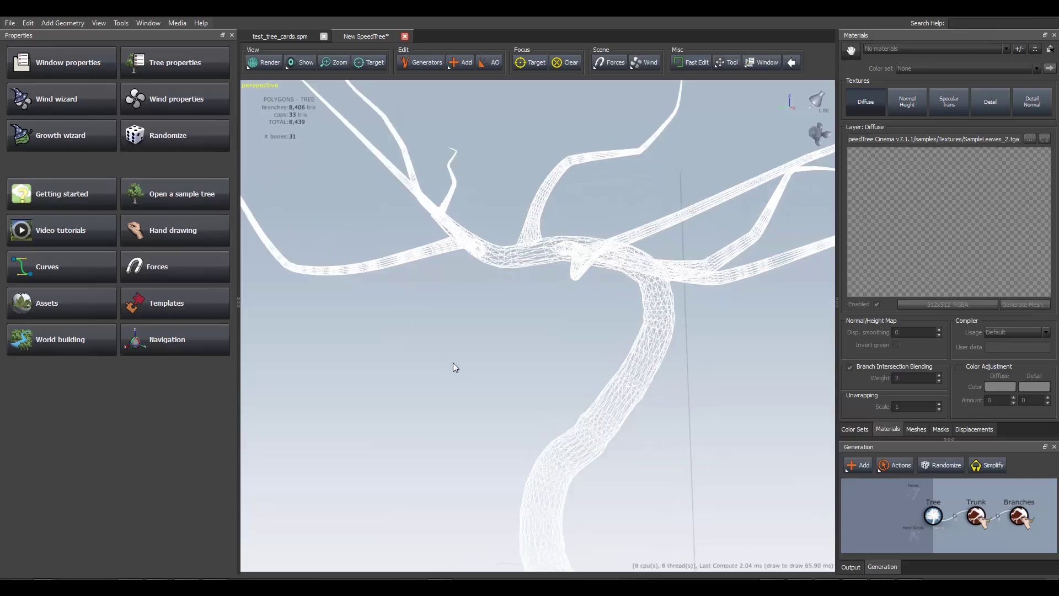
{"action": "middle_click_drag", "start_coordinate": [451, 363], "coordinate": [436, 374]}
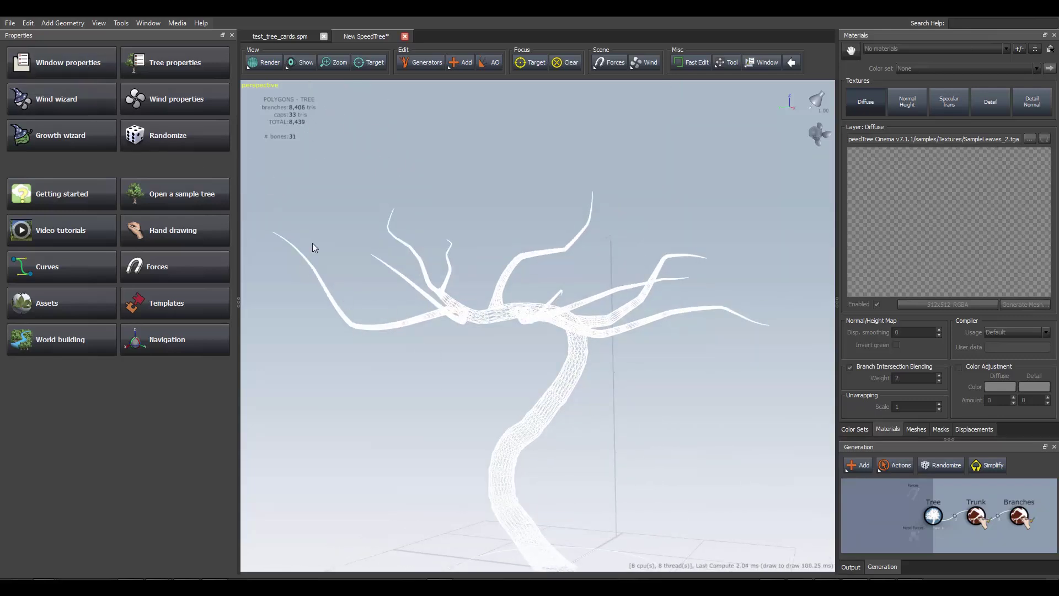
Lower the start of the trunk's level-of-detail segment multiplier curve to thin out its mesh.
{"action": "left_click", "coordinate": [543, 420]}
{"action": "left_click_drag", "start_coordinate": [429, 419], "coordinate": [425, 391]}
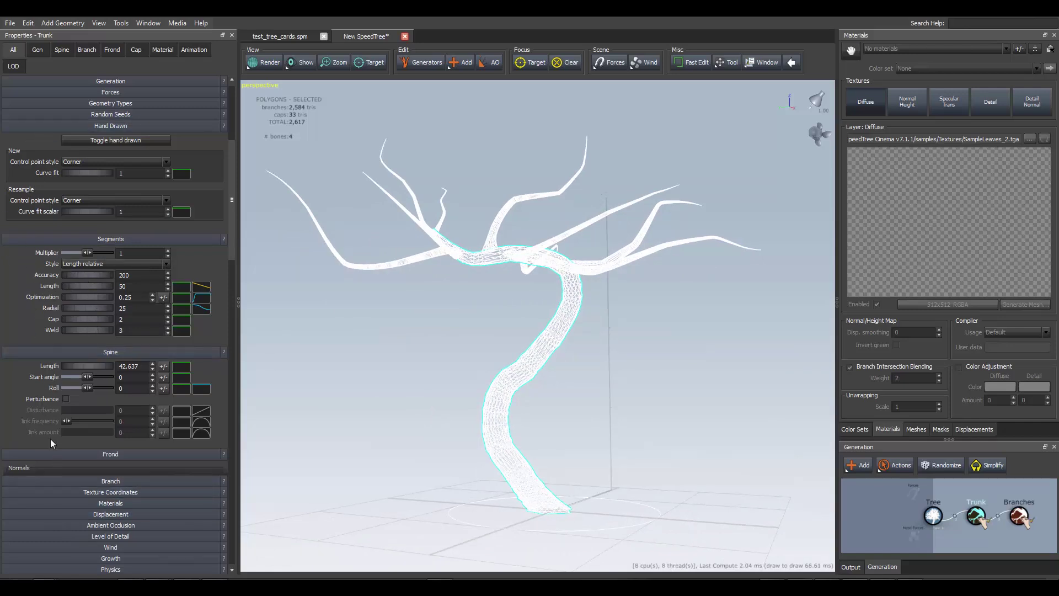
{"action": "left_click", "coordinate": [99, 537]}
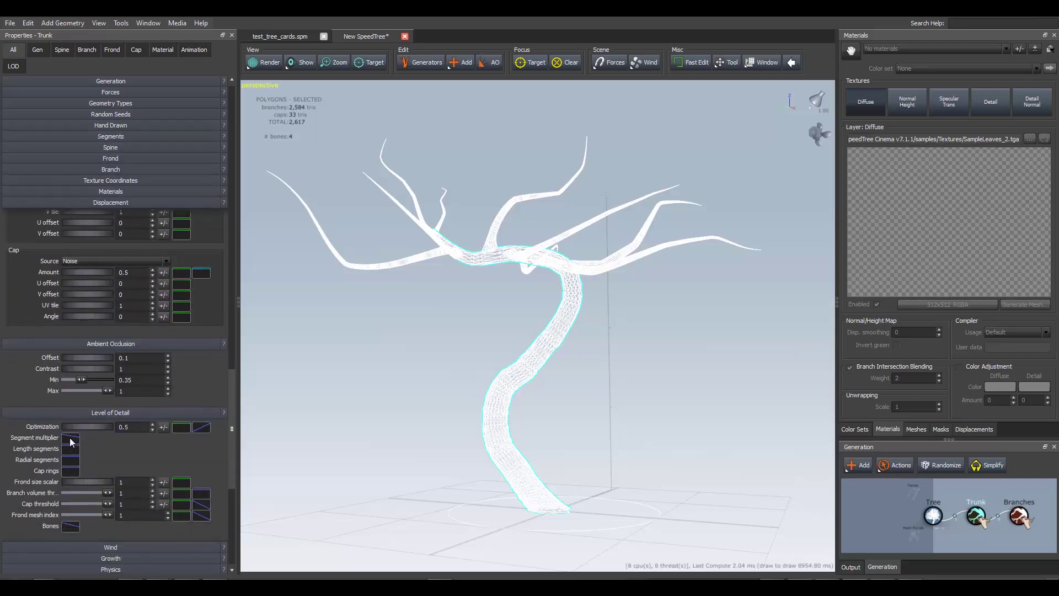
{"action": "left_click", "coordinate": [70, 439]}
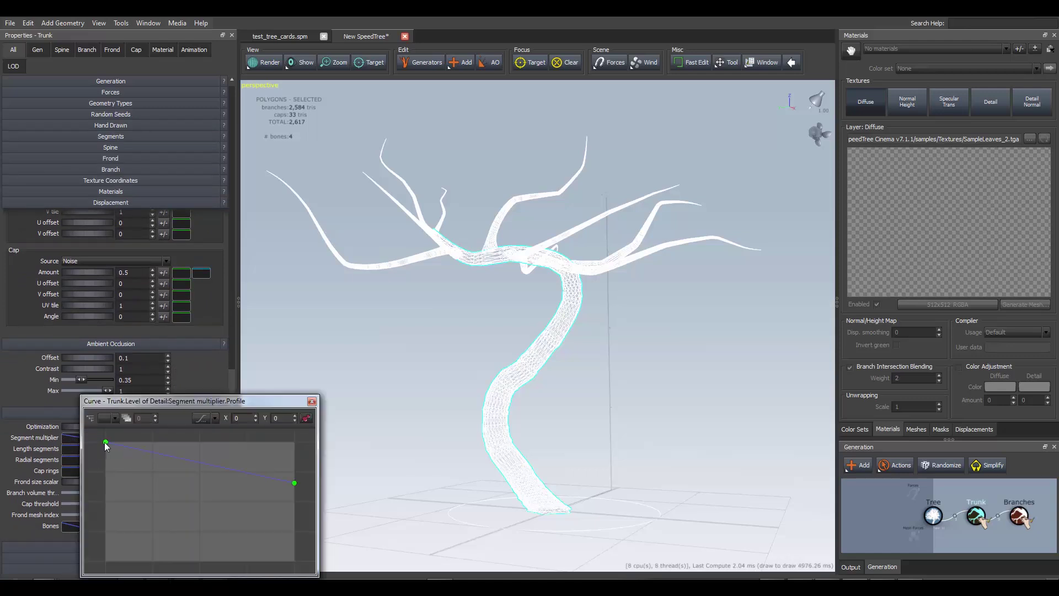
{"action": "left_click_drag", "start_coordinate": [105, 442], "coordinate": [104, 450]}
{"action": "mouse_move", "coordinate": [98, 510]}
{"action": "left_mouse_down"}
{"action": "mouse_move", "coordinate": [98, 495]}
{"action": "mouse_move", "coordinate": [98, 506]}
{"action": "left_mouse_up"}
{"action": "left_click", "coordinate": [414, 381]}
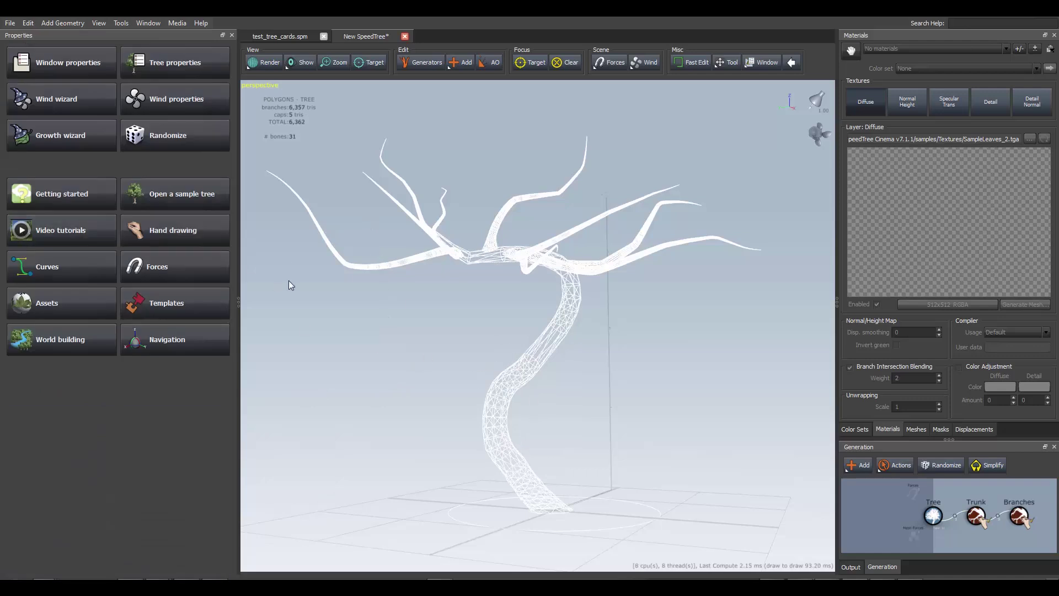
Reduce the branches' level-of-detail segment multiplier curve to 0.406 at its start and 0.293 at its end.
{"action": "left_click", "coordinate": [391, 268]}
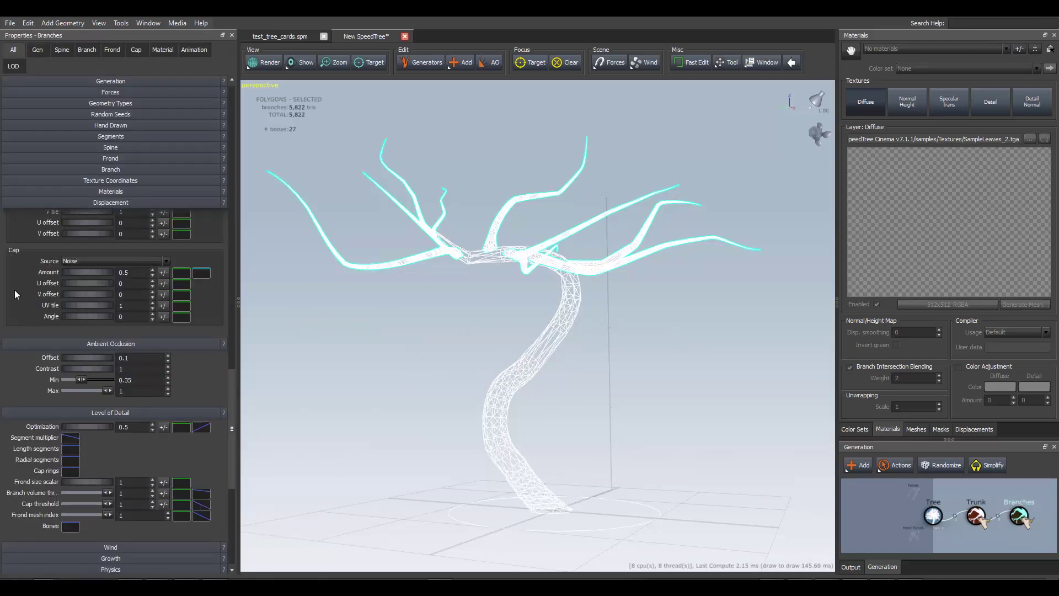
{"action": "left_click", "coordinate": [70, 439]}
{"action": "left_click_drag", "start_coordinate": [105, 441], "coordinate": [76, 503]}
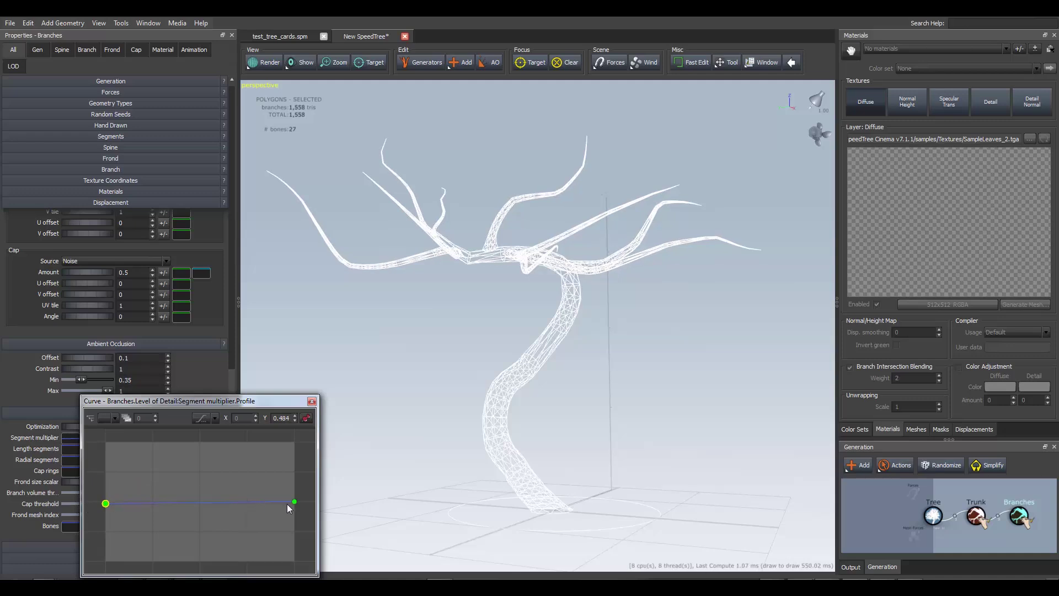
{"action": "left_click_drag", "start_coordinate": [293, 502], "coordinate": [294, 526]}
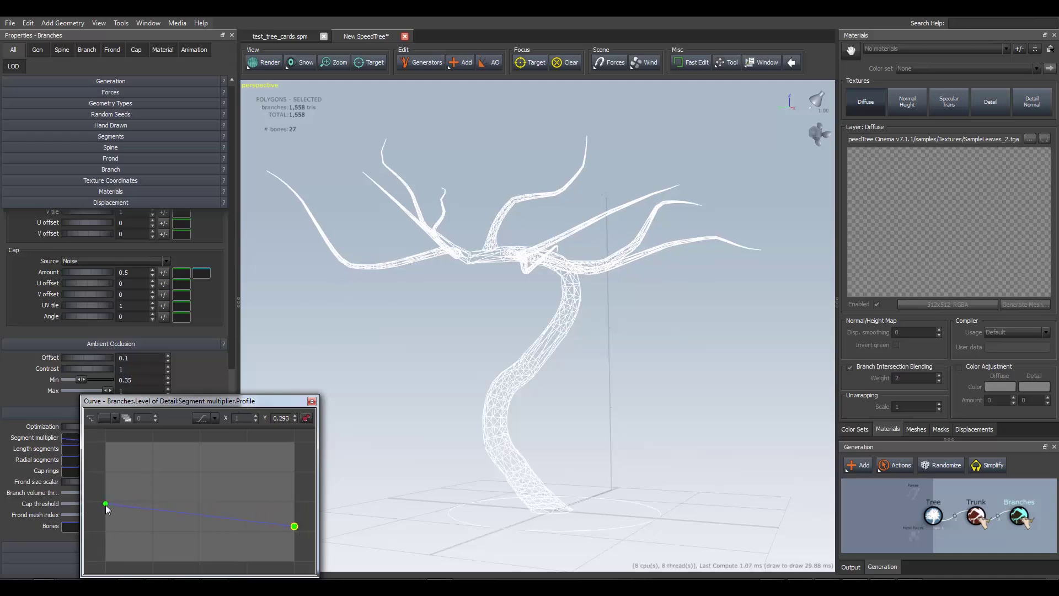
{"action": "left_click_drag", "start_coordinate": [106, 505], "coordinate": [103, 513]}
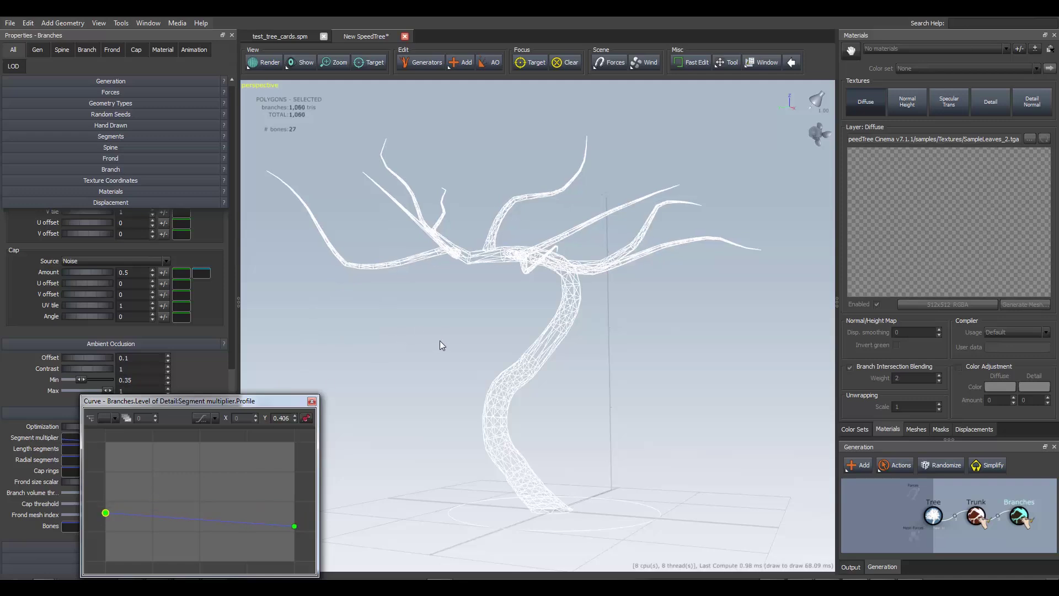
{"action": "left_click", "coordinate": [415, 374]}
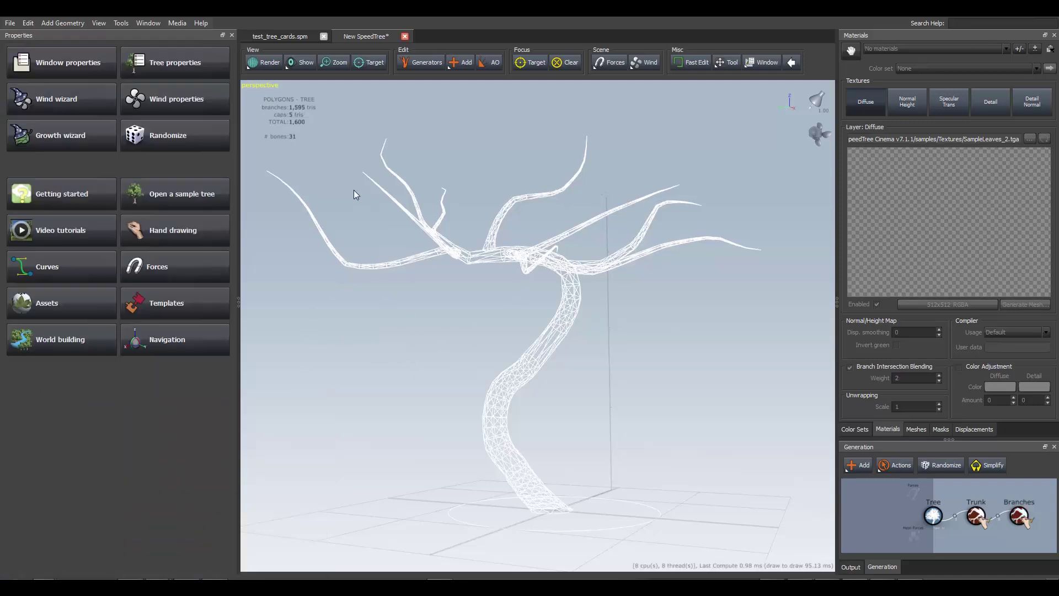
Add Standard (low poly) branches as children of the hand-drawn branches and check the resulting crown.
{"action": "left_click_drag", "start_coordinate": [458, 326], "coordinate": [485, 346]}
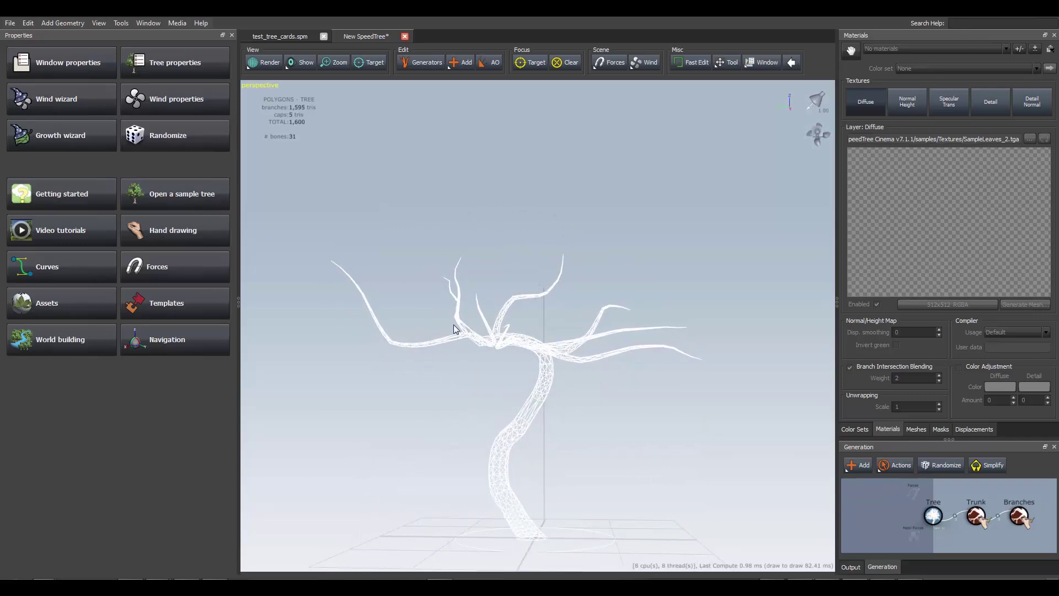
{"action": "left_click", "coordinate": [441, 342]}
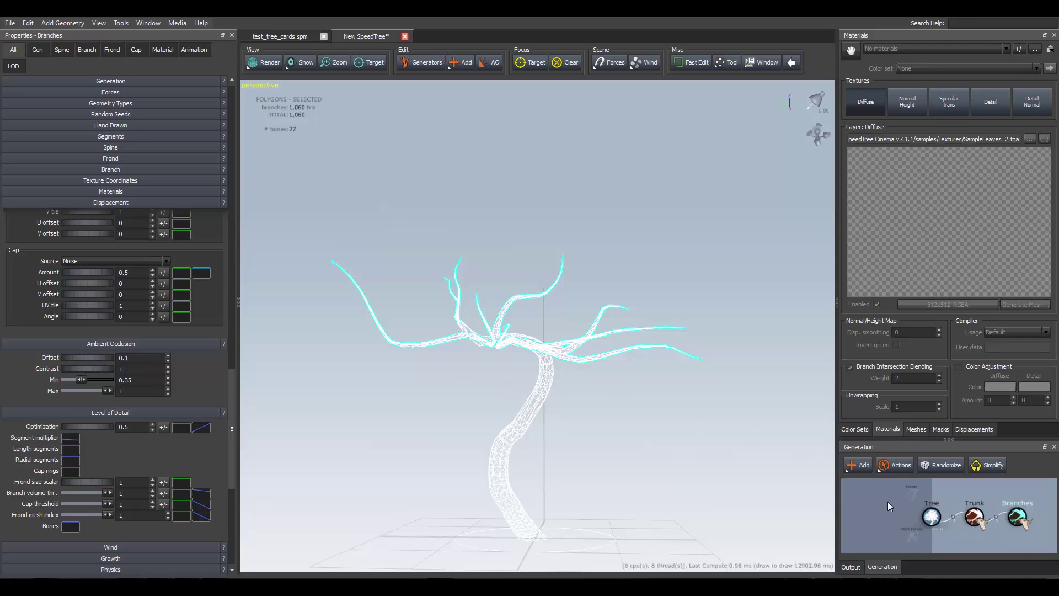
{"action": "left_click", "coordinate": [857, 465]}
{"action": "mouse_move", "coordinate": [877, 358]}
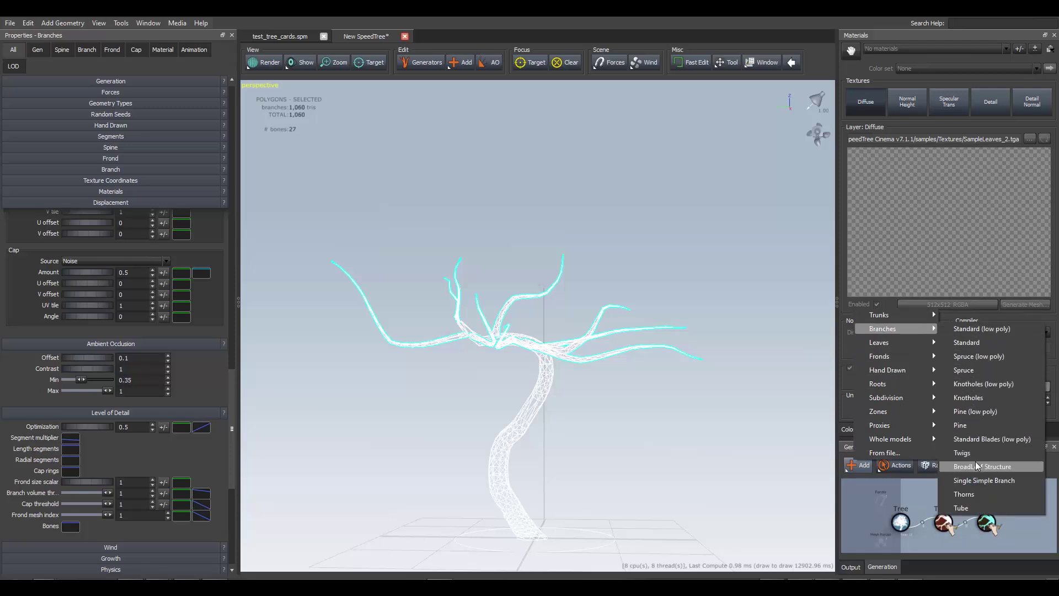
{"action": "left_click", "coordinate": [974, 333]}
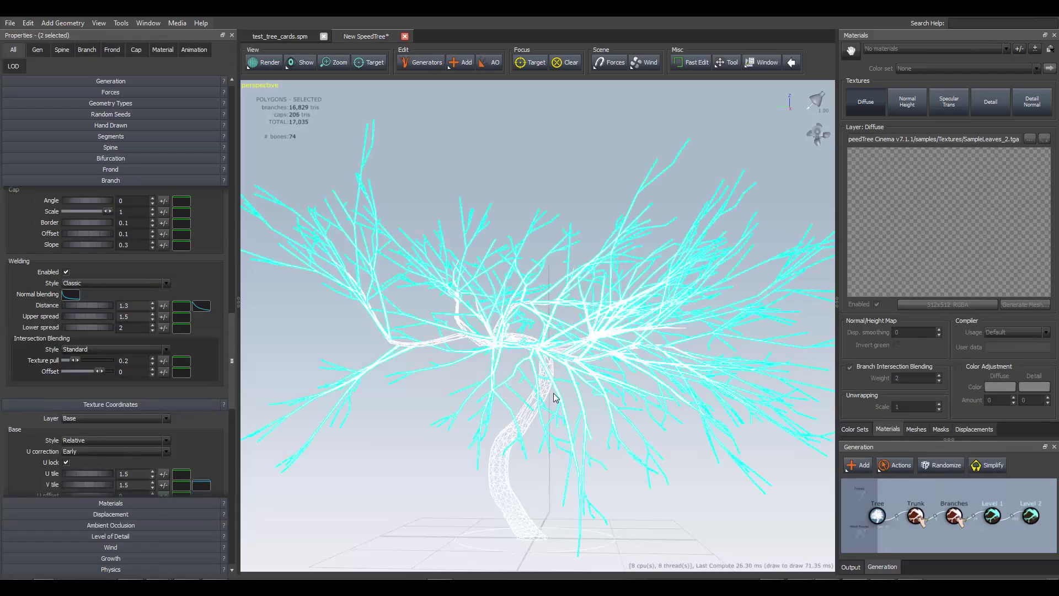
{"action": "scroll", "coordinate": [585, 416], "scroll_direction": "down", "scroll_amount": 4}
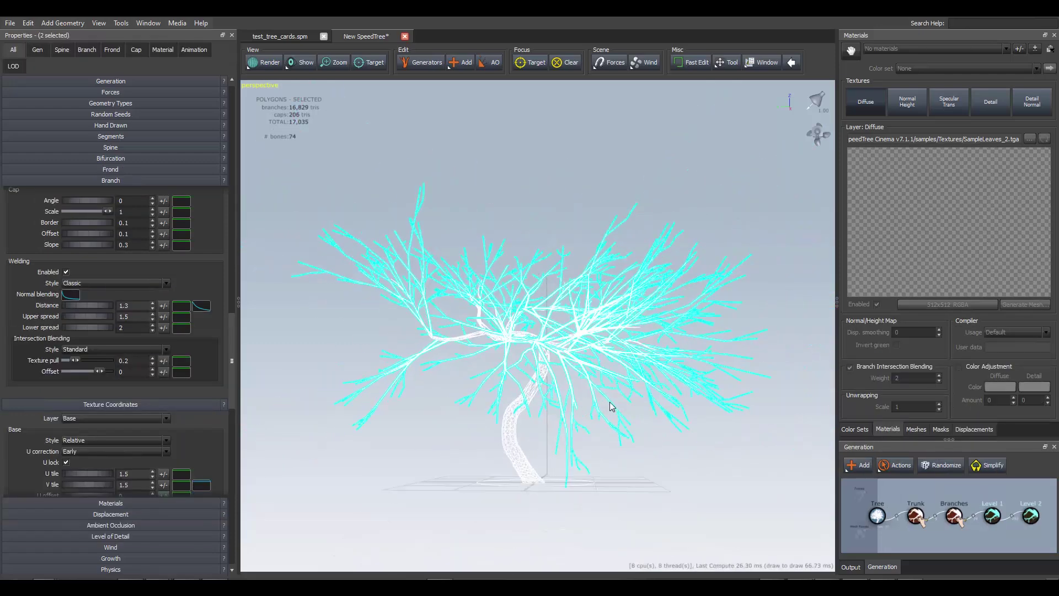
{"action": "left_click", "coordinate": [470, 442]}
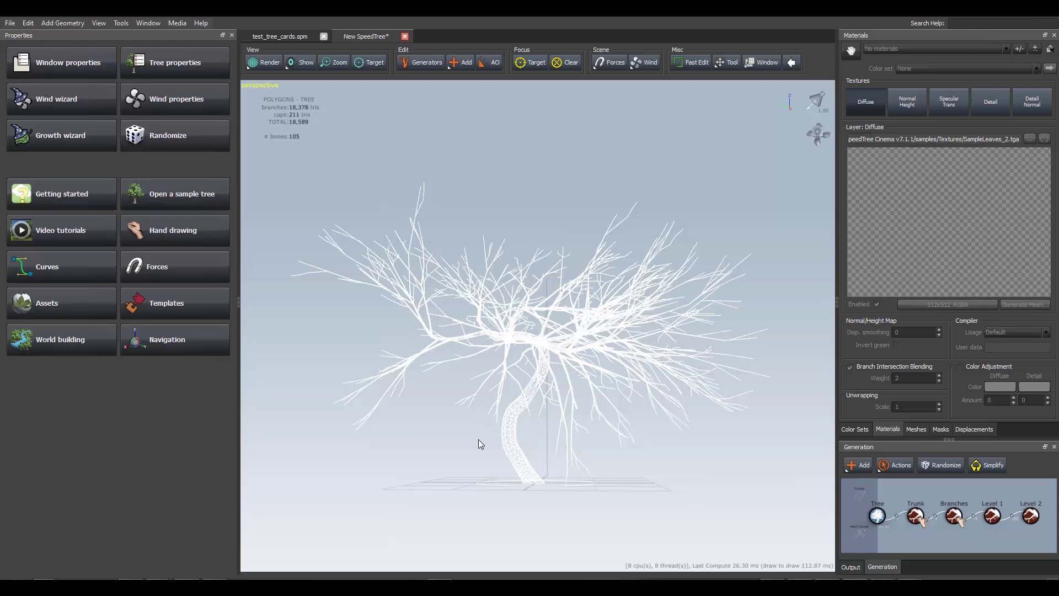
{"action": "left_click_drag", "start_coordinate": [465, 409], "coordinate": [490, 411]}
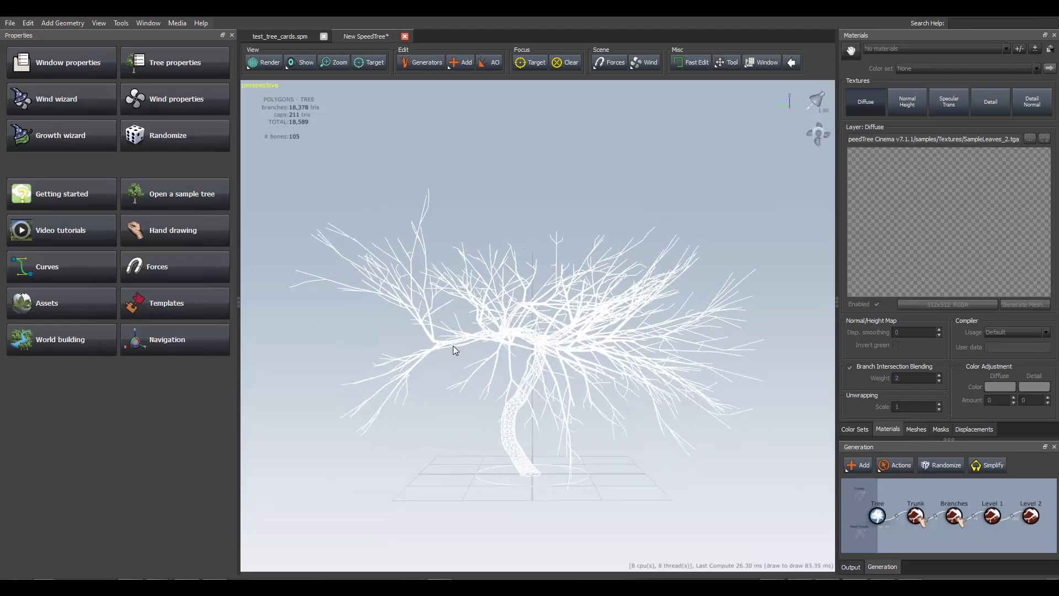
Save the tree as test_tree_detailed.spm in the speedtree folder, replacing the existing file.
{"action": "key", "text": "ctrl+s"}
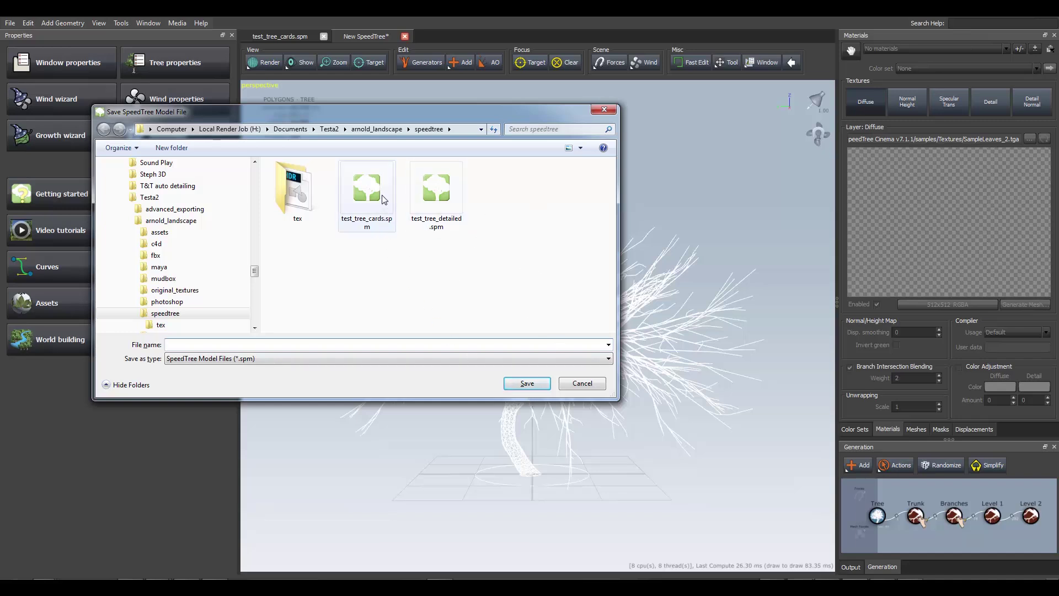
{"action": "left_click", "coordinate": [436, 195]}
{"action": "left_click", "coordinate": [527, 383]}
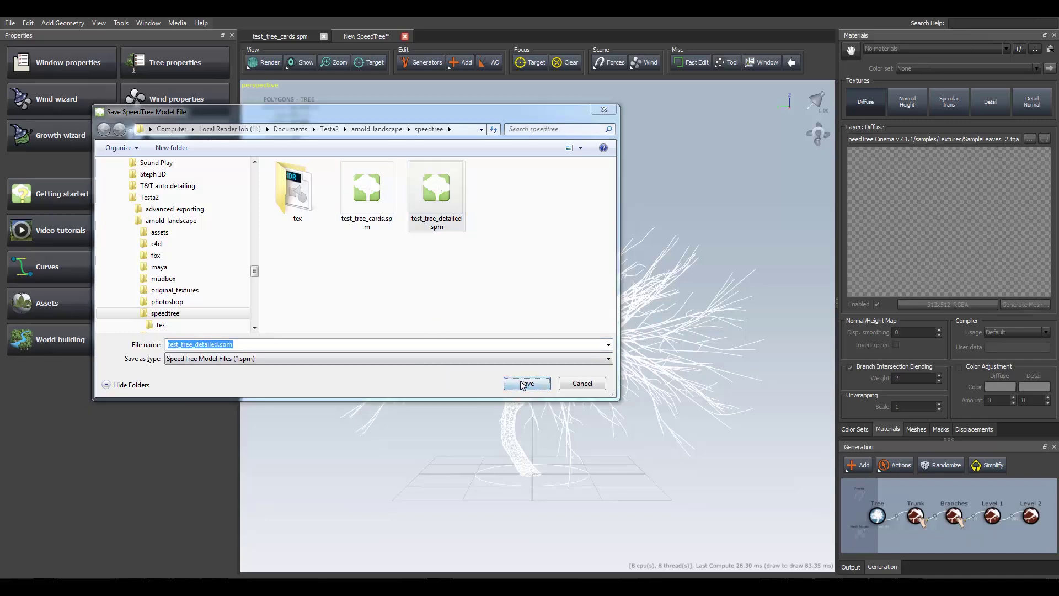
{"action": "left_click", "coordinate": [560, 301]}
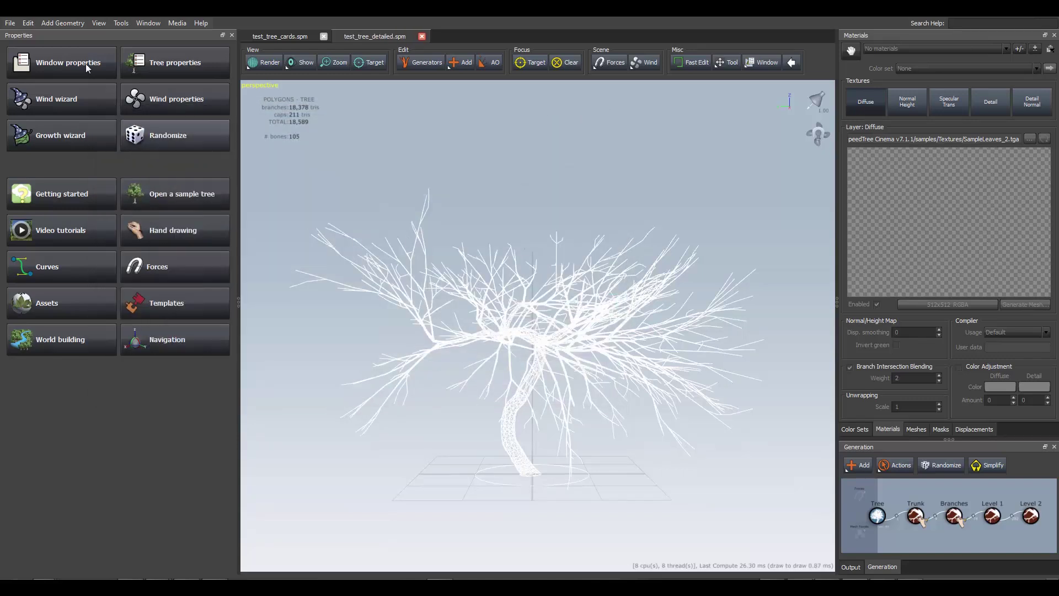
{"action": "left_click", "coordinate": [13, 23]}
{"action": "left_click", "coordinate": [61, 106]}
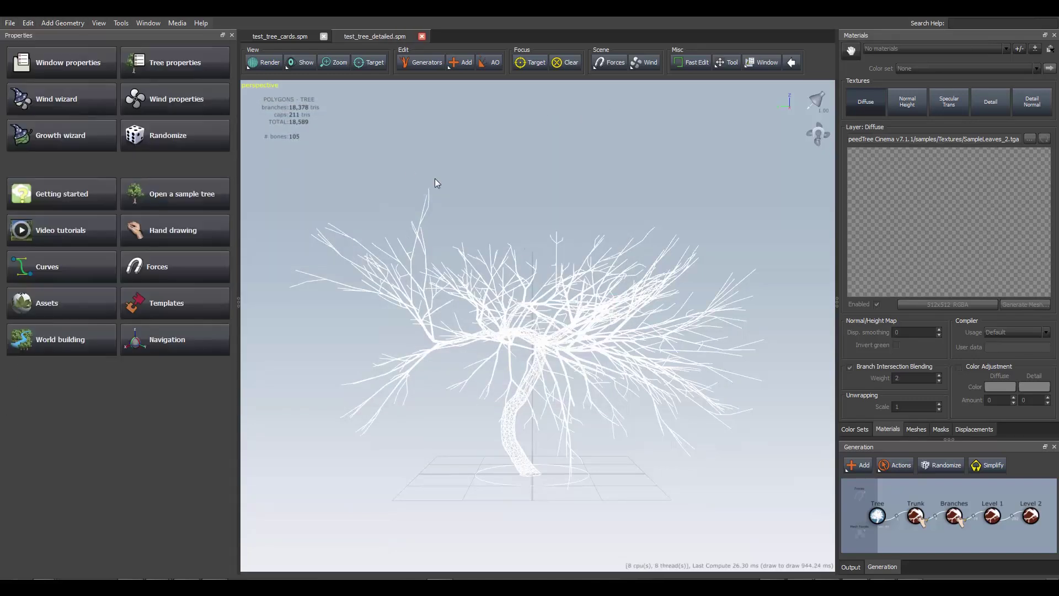
{"action": "left_click", "coordinate": [378, 128]}
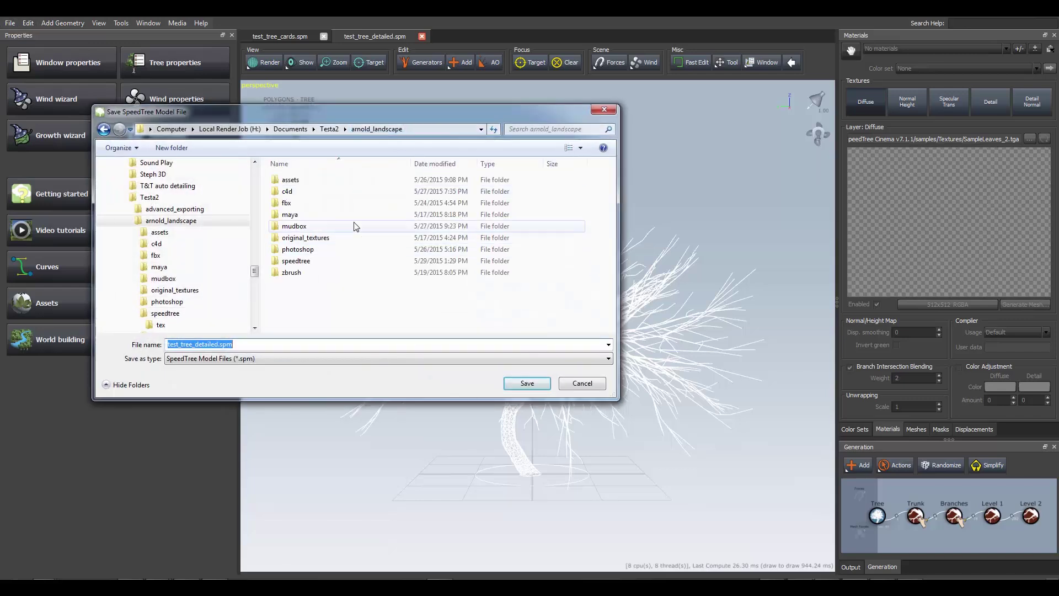
{"action": "double_click", "coordinate": [296, 261]}
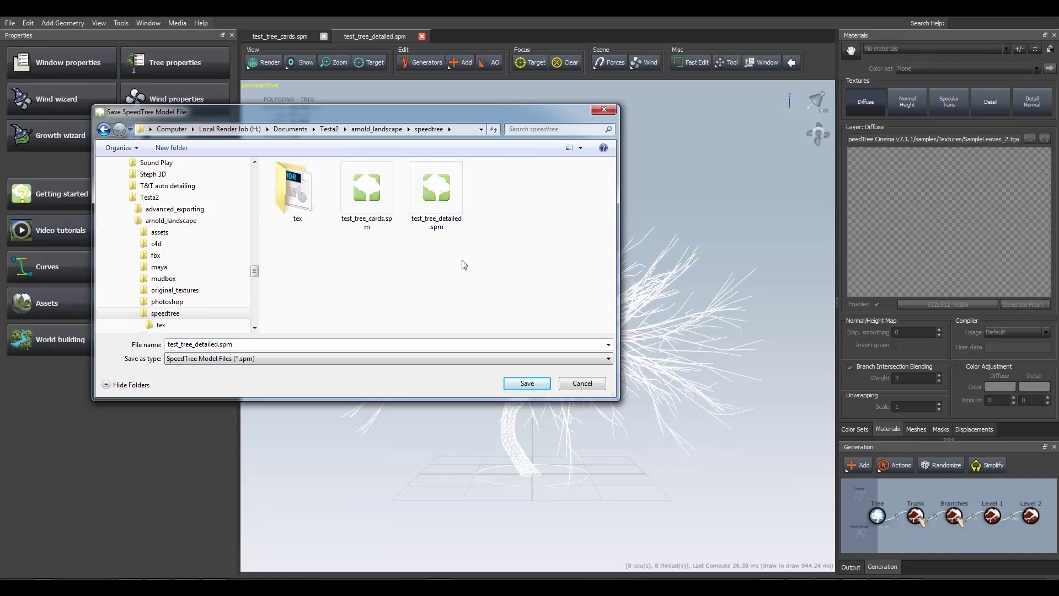
{"action": "left_click", "coordinate": [583, 383]}
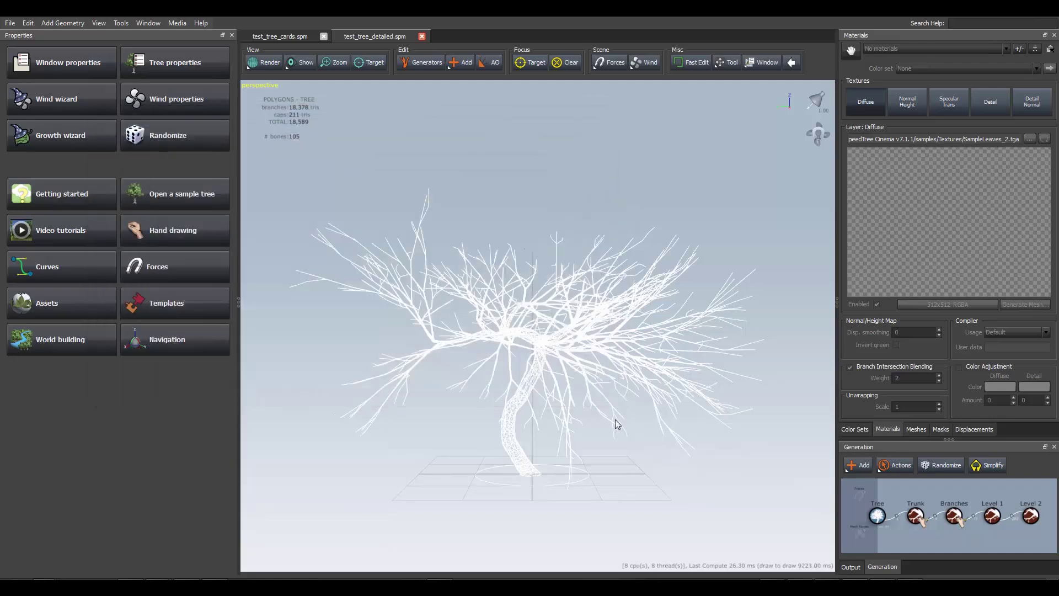
Delete the Level 2 branch generator at the end of the generator chain.
{"action": "mouse_move", "coordinate": [635, 453]}
{"action": "left_mouse_down"}
{"action": "mouse_move", "coordinate": [643, 454]}
{"action": "mouse_move", "coordinate": [597, 465]}
{"action": "mouse_move", "coordinate": [612, 463]}
{"action": "mouse_move", "coordinate": [621, 440]}
{"action": "left_mouse_up"}
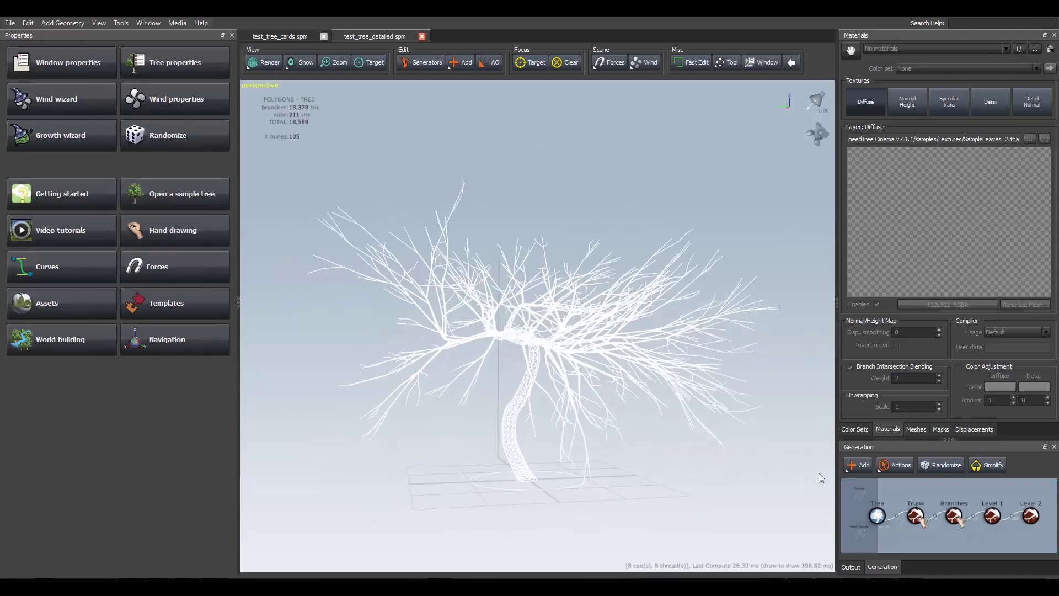
{"action": "left_click", "coordinate": [1029, 514]}
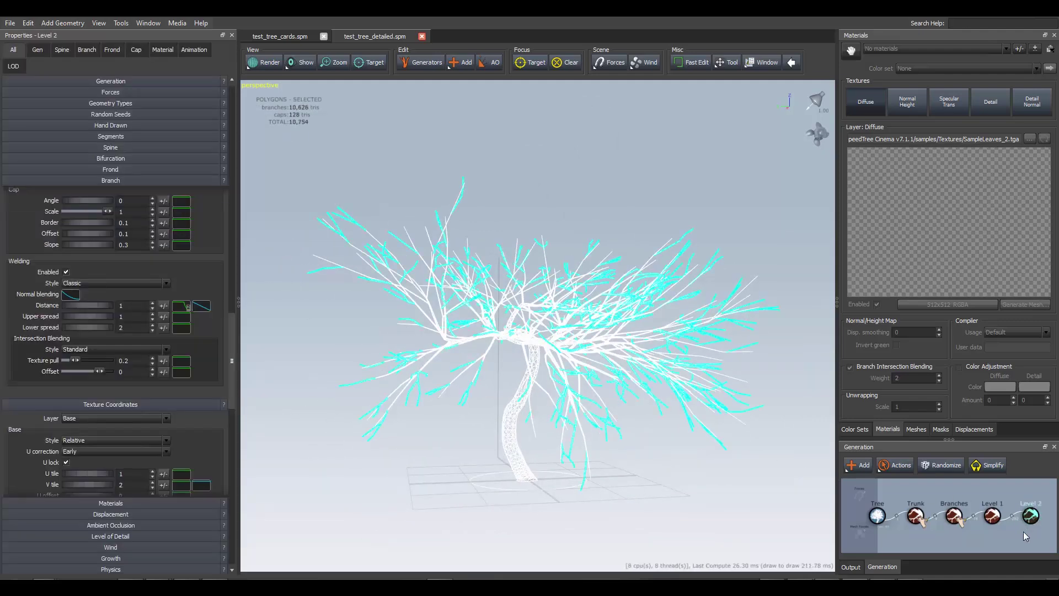
{"action": "key", "text": "Delete"}
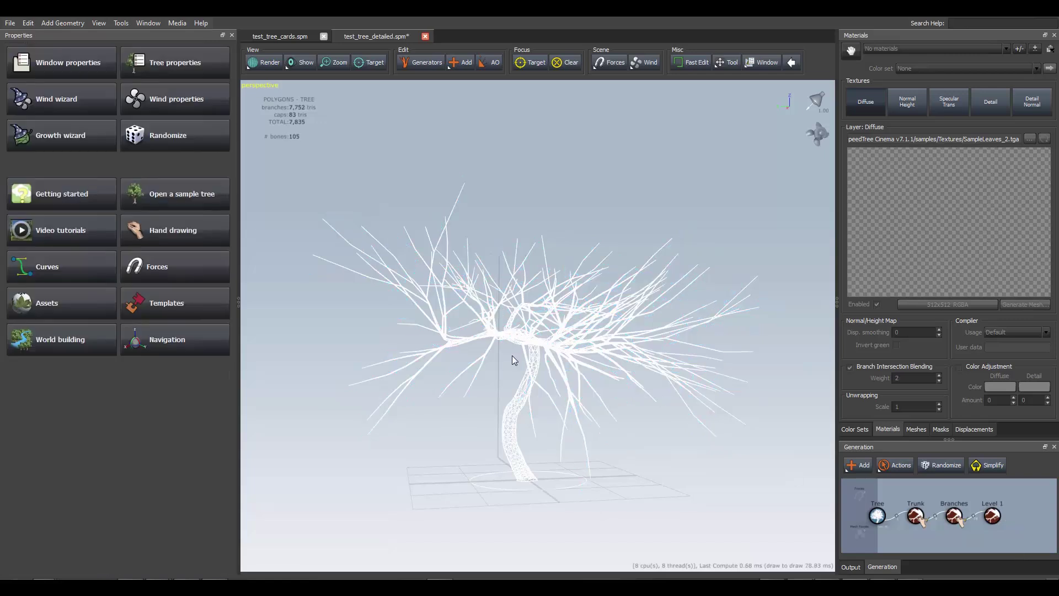
Add Twigs as children of the Level 1 branches and check the resulting crown.
{"action": "left_click", "coordinate": [992, 515]}
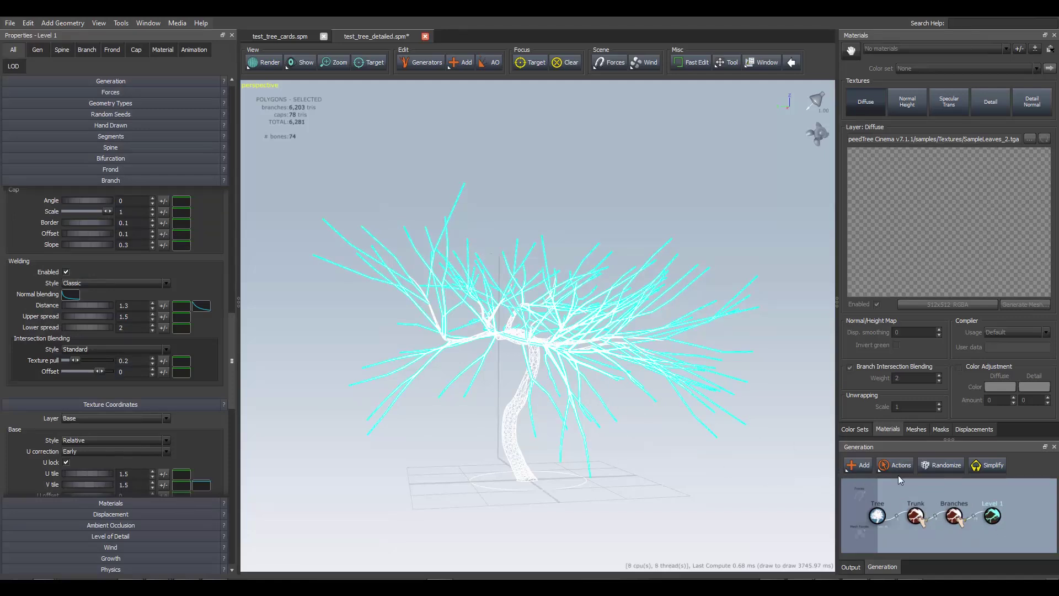
{"action": "left_click", "coordinate": [852, 466]}
{"action": "mouse_move", "coordinate": [905, 329]}
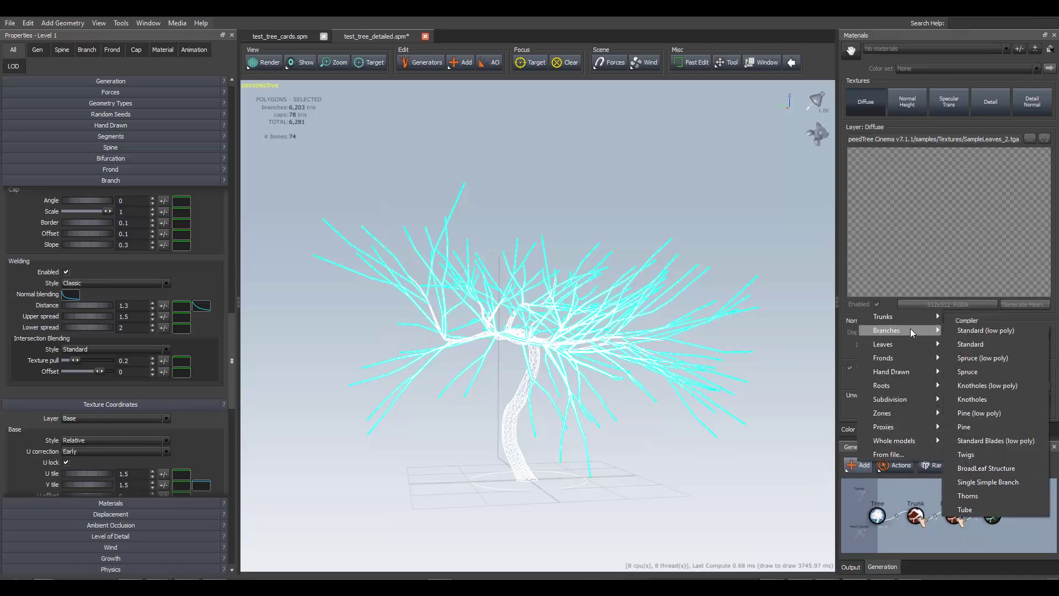
{"action": "left_click", "coordinate": [990, 455]}
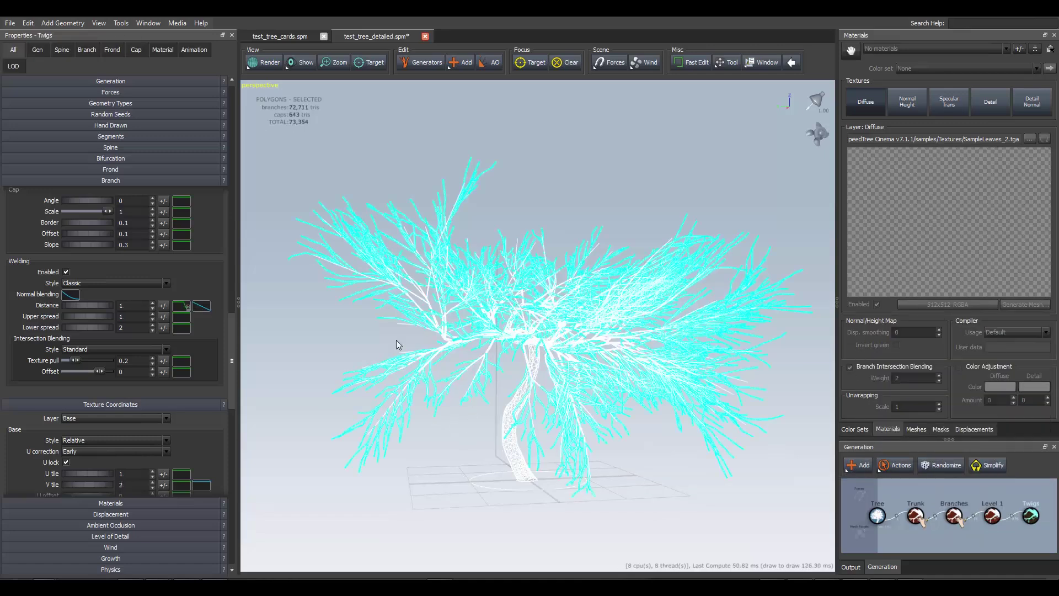
{"action": "left_click_drag", "start_coordinate": [425, 408], "coordinate": [434, 388]}
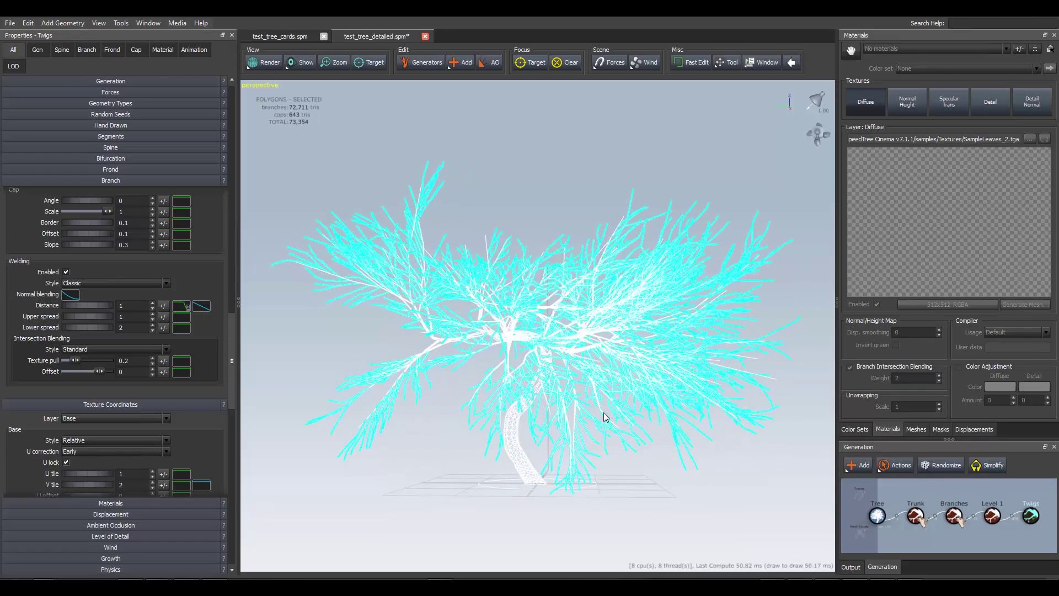
{"action": "mouse_move", "coordinate": [613, 475]}
{"action": "left_mouse_down"}
{"action": "mouse_move", "coordinate": [661, 476]}
{"action": "mouse_move", "coordinate": [656, 466]}
{"action": "mouse_move", "coordinate": [616, 468]}
{"action": "left_mouse_up"}
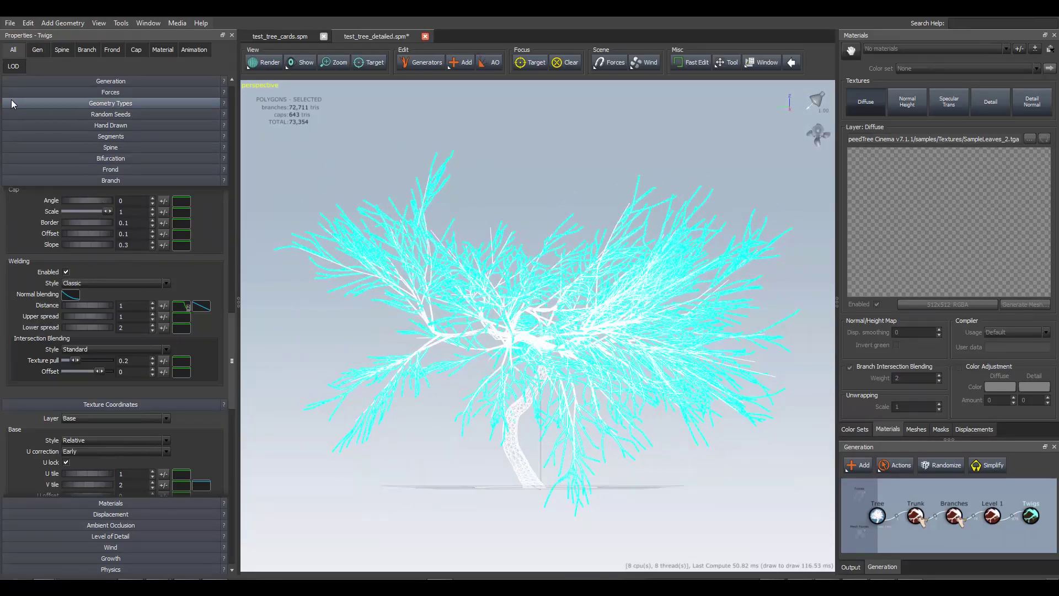
Reduce the Twigs generator's generation steps number to about 12.28 and check the thinned crown.
{"action": "left_click", "coordinate": [41, 79]}
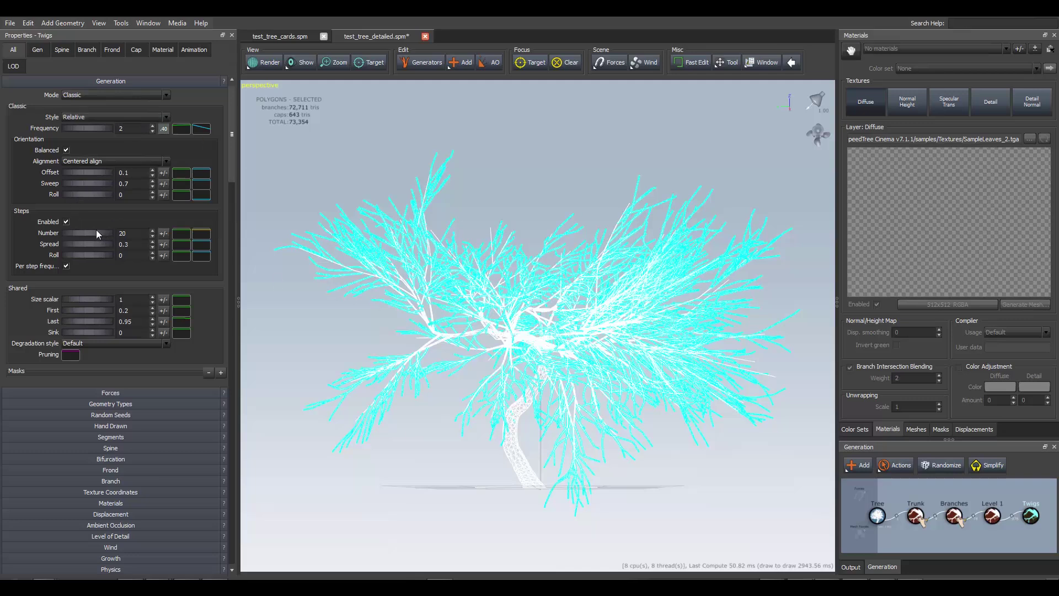
{"action": "left_click_drag", "start_coordinate": [90, 231], "coordinate": [165, 233]}
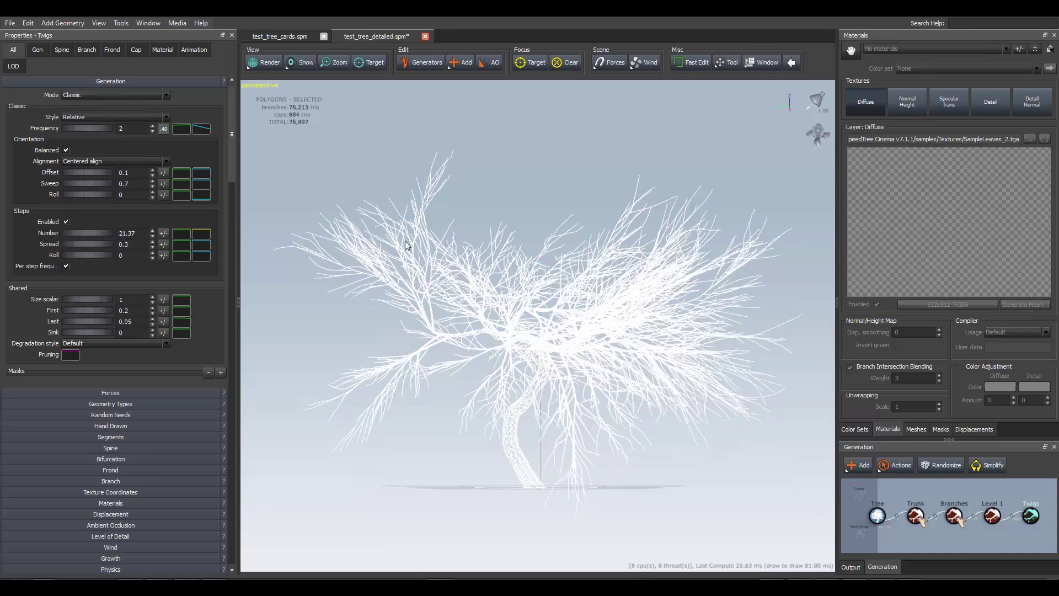
{"action": "left_click_drag", "start_coordinate": [96, 233], "coordinate": [25, 240]}
{"action": "left_click_drag", "start_coordinate": [88, 233], "coordinate": [14, 240]}
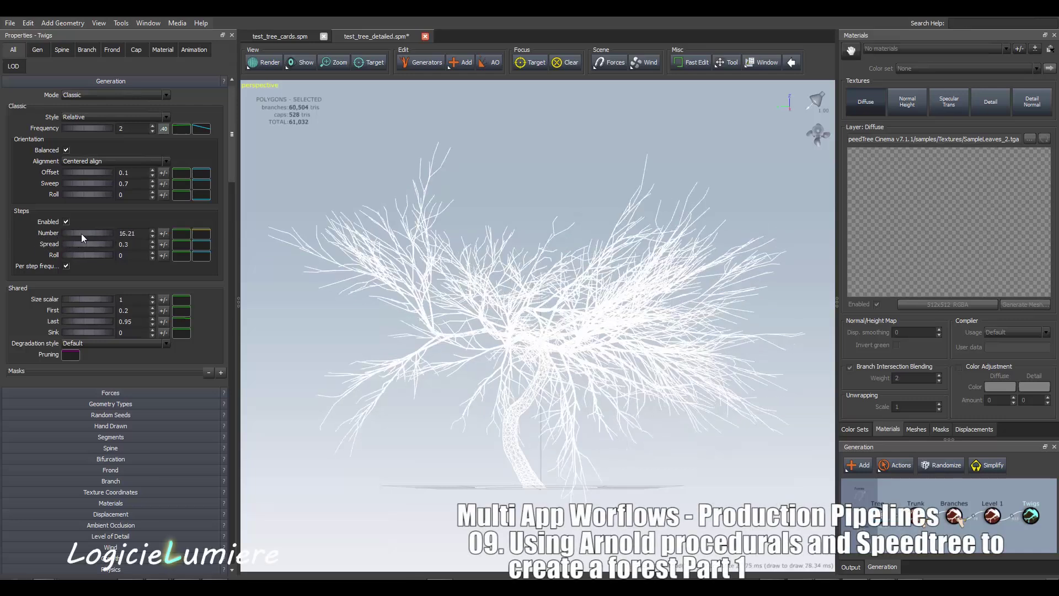
{"action": "left_click_drag", "start_coordinate": [81, 233], "coordinate": [38, 229]}
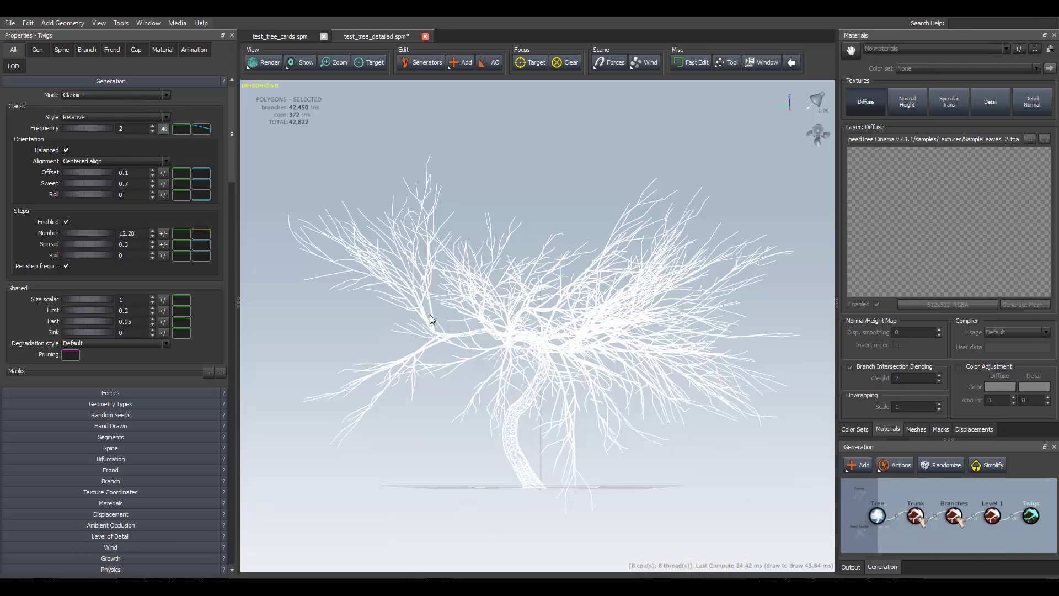
{"action": "mouse_move", "coordinate": [669, 477]}
{"action": "left_mouse_down"}
{"action": "mouse_move", "coordinate": [644, 489]}
{"action": "mouse_move", "coordinate": [663, 491]}
{"action": "left_mouse_up"}
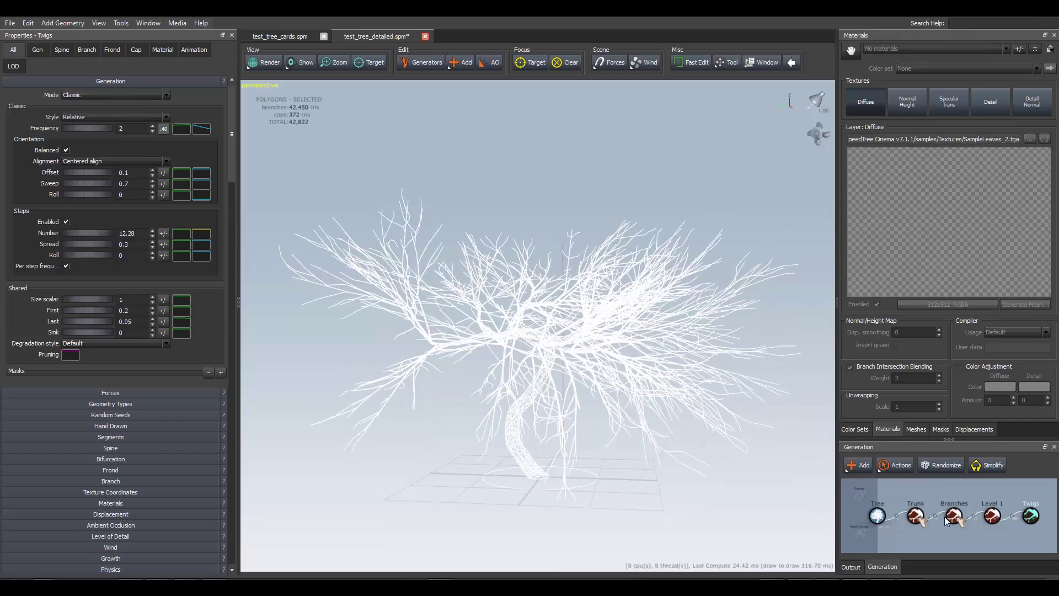
Add Sky Sensitive, Individual Leaves as children of the Twigs and inspect the foliage up close and from a distance.
{"action": "left_click", "coordinate": [858, 465]}
{"action": "mouse_move", "coordinate": [898, 322]}
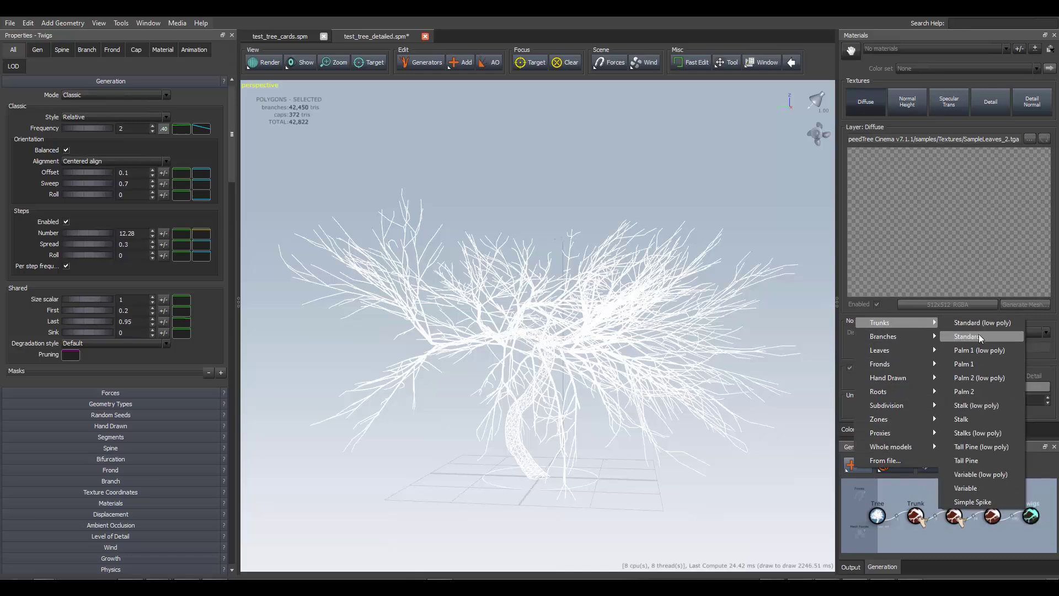
{"action": "mouse_move", "coordinate": [904, 349]}
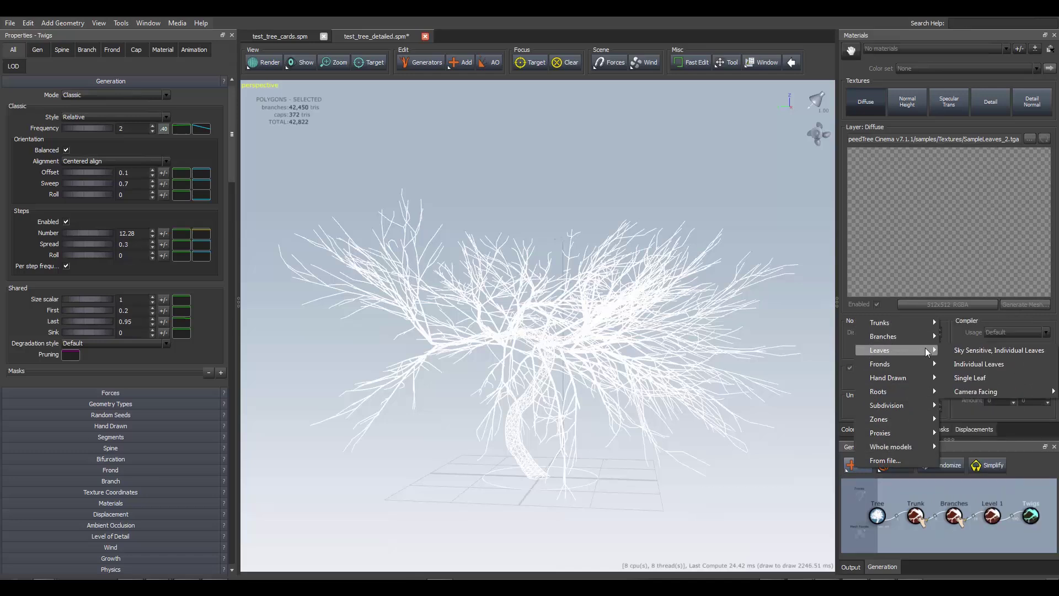
{"action": "left_click", "coordinate": [971, 351]}
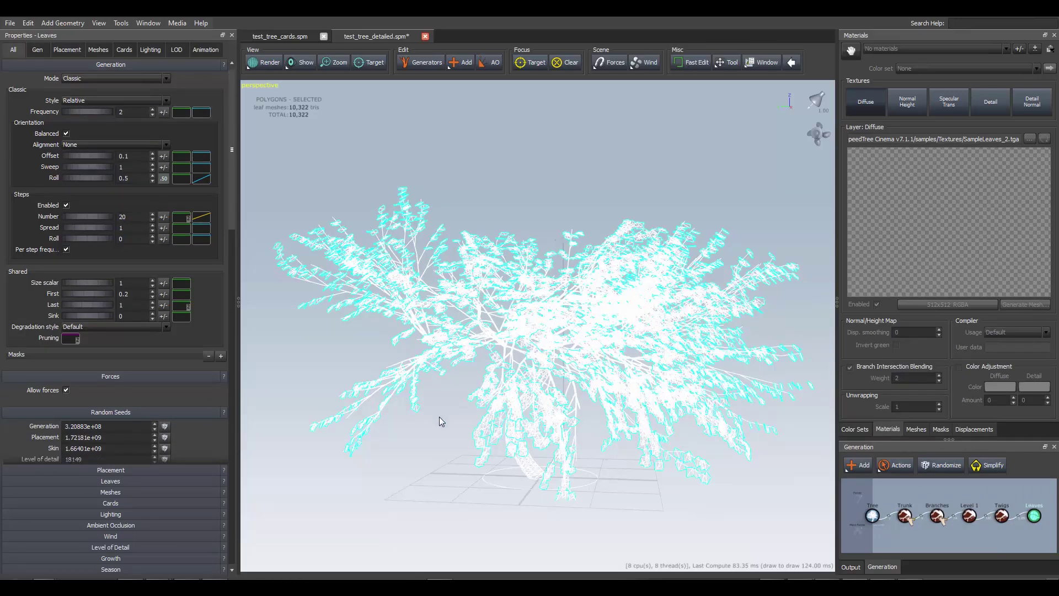
{"action": "left_click_drag", "start_coordinate": [447, 408], "coordinate": [425, 433]}
{"action": "scroll", "coordinate": [436, 430], "scroll_direction": "down", "scroll_amount": 3}
{"action": "scroll", "coordinate": [438, 429], "scroll_direction": "up", "scroll_amount": 5}
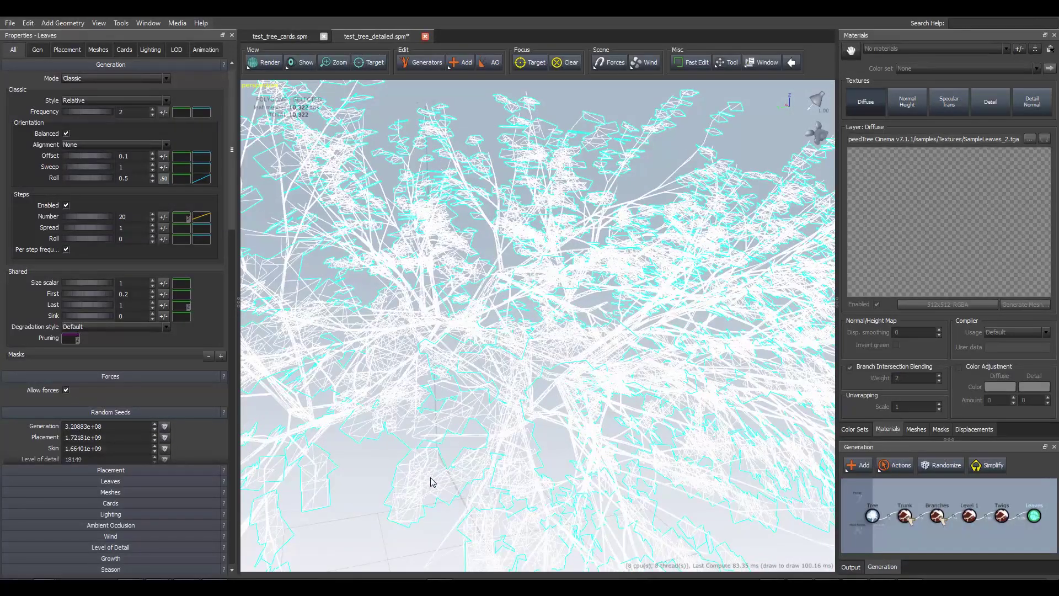
{"action": "scroll", "coordinate": [451, 442], "scroll_direction": "down", "scroll_amount": 5}
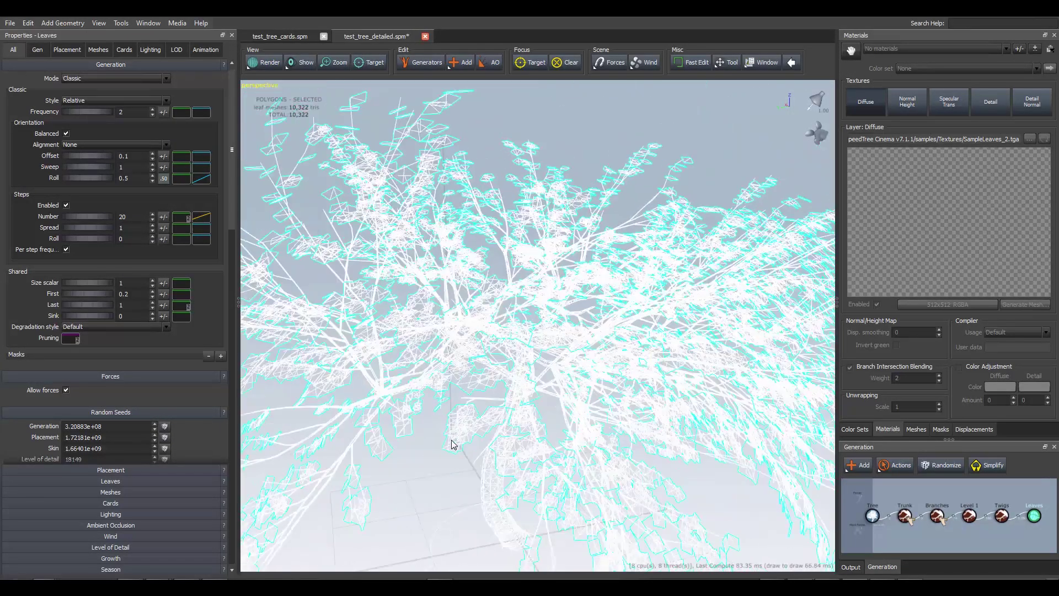
{"action": "mouse_move", "coordinate": [438, 435]}
{"action": "left_mouse_down"}
{"action": "mouse_move", "coordinate": [432, 418]}
{"action": "mouse_move", "coordinate": [442, 421]}
{"action": "left_mouse_up"}
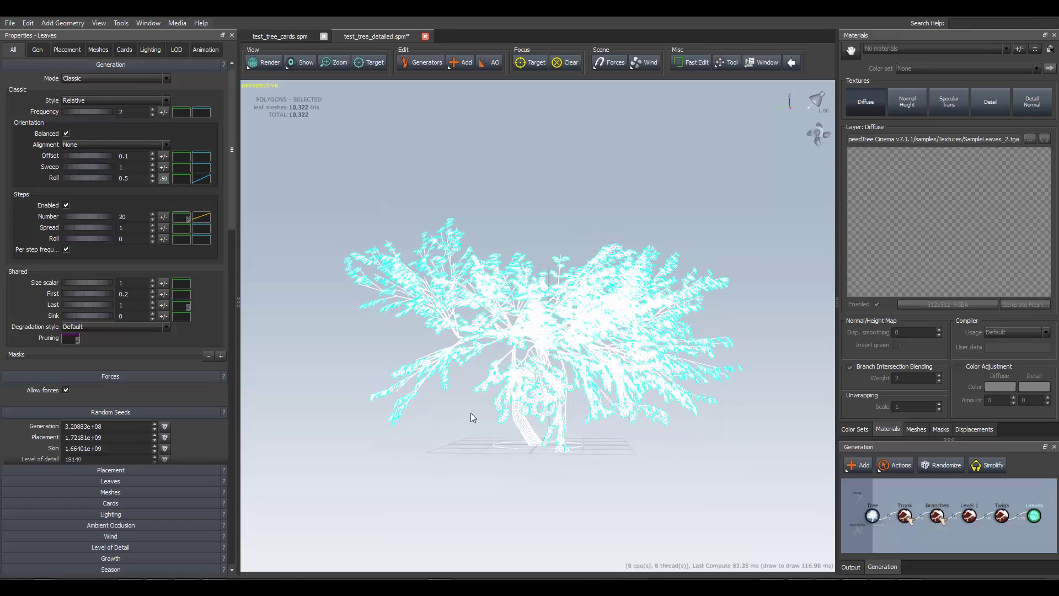
{"action": "left_click_drag", "start_coordinate": [471, 413], "coordinate": [494, 407]}
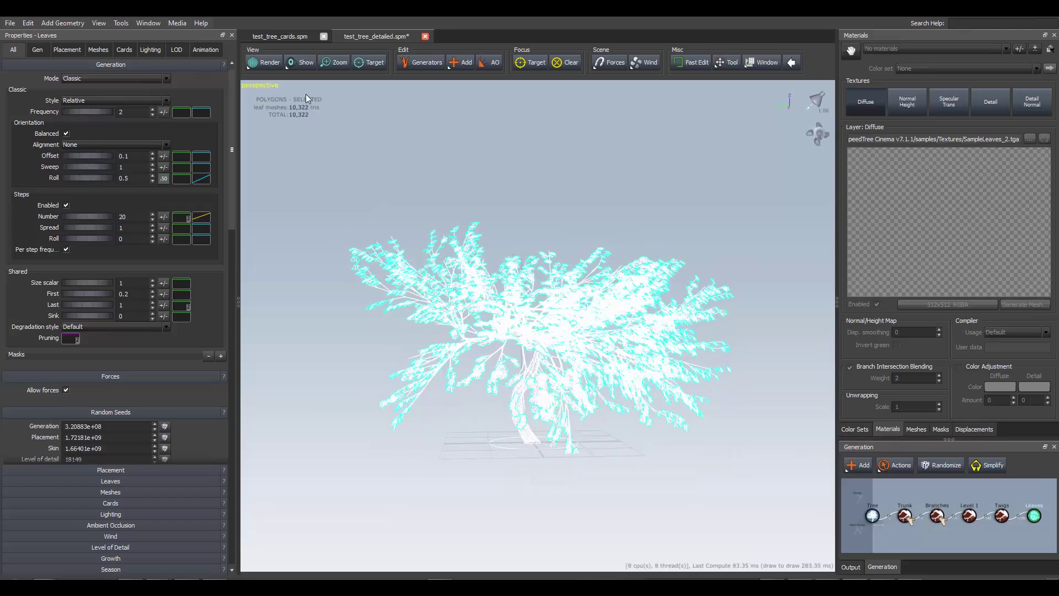
Show the tree shaded instead of as a wireframe, deselect the leaves and bring up the mesh assets.
{"action": "left_click", "coordinate": [265, 62]}
{"action": "left_click", "coordinate": [294, 71]}
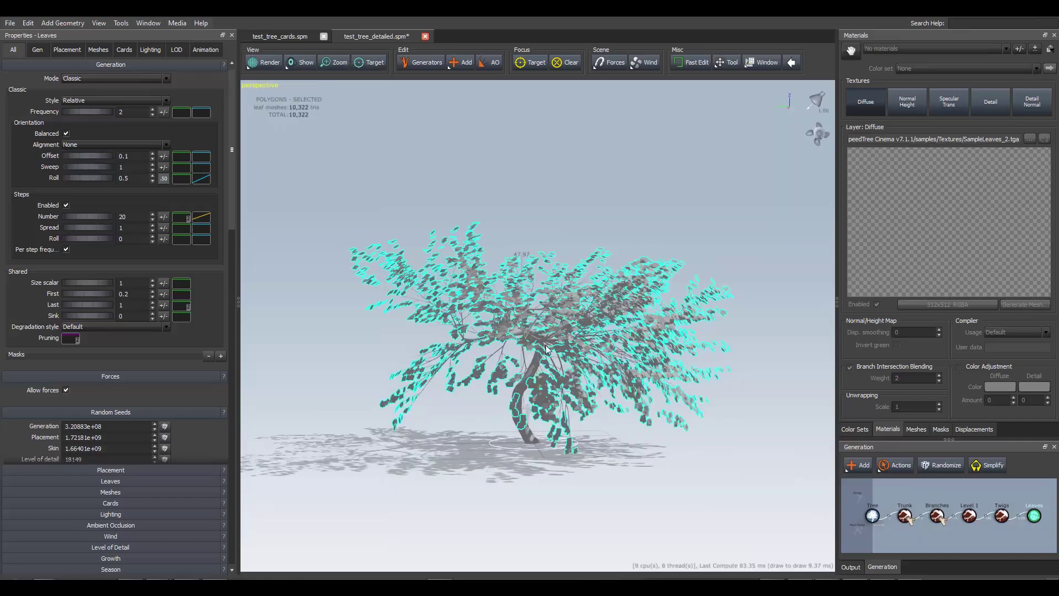
{"action": "left_click", "coordinate": [448, 439]}
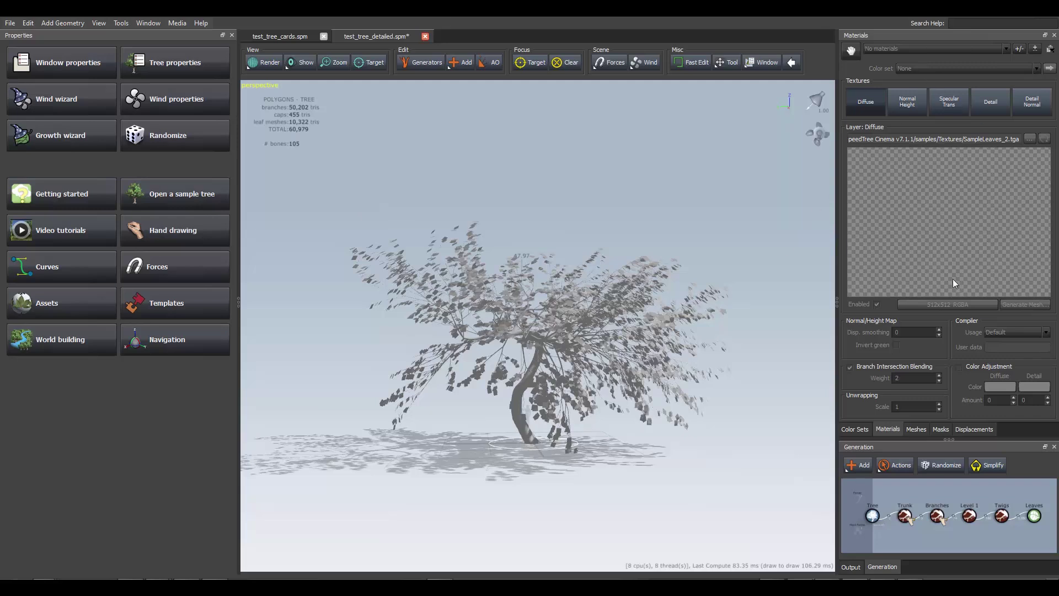
{"action": "left_click", "coordinate": [921, 429]}
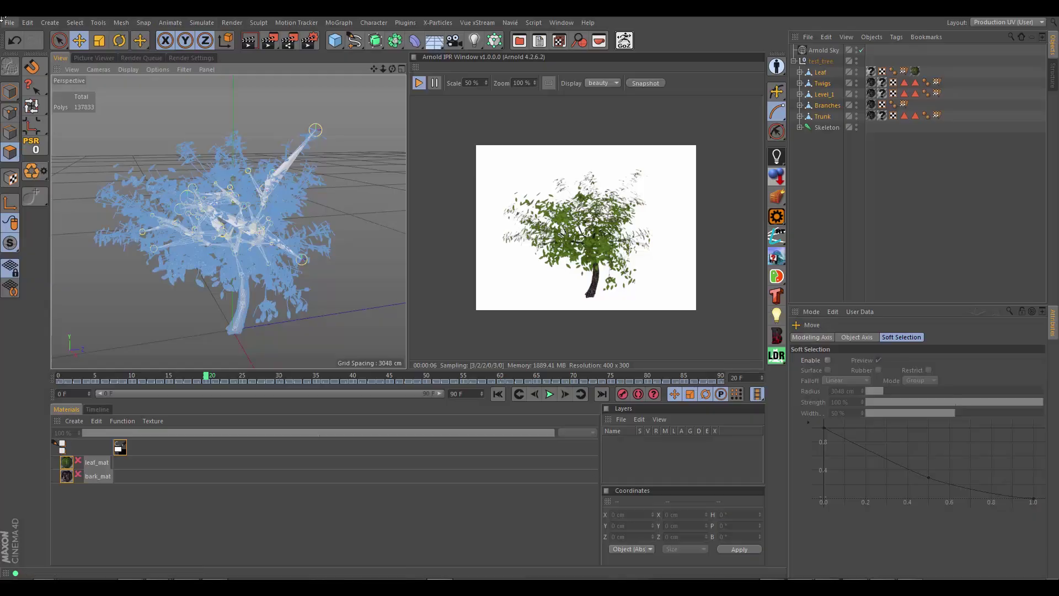
Switch to Cinema 4D, bring up the open project leaf_detailed.c4d and view the leaf model at an angle.
{"action": "left_click", "coordinate": [540, 43]}
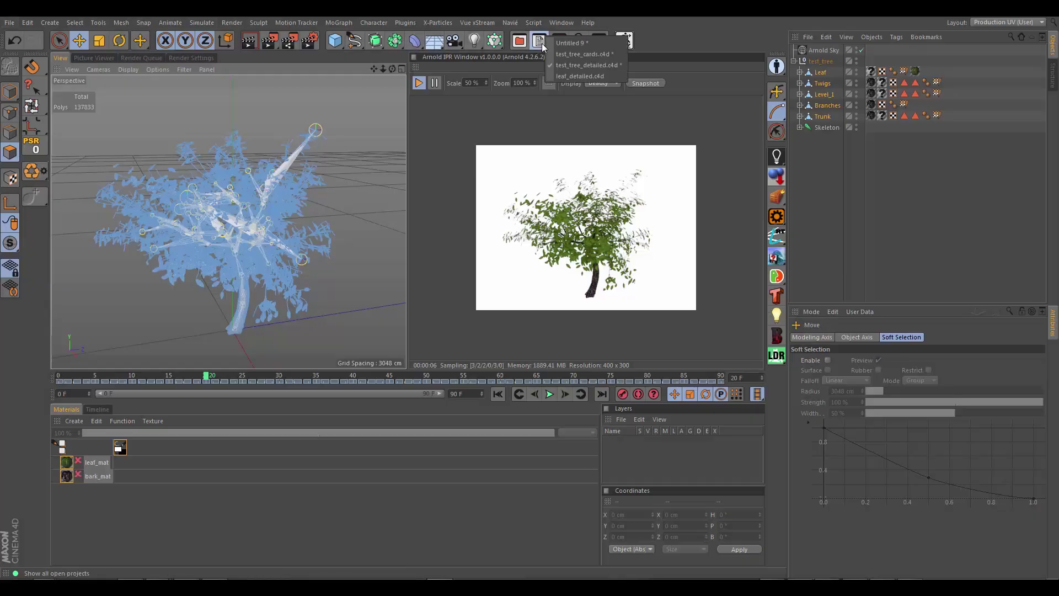
{"action": "left_click", "coordinate": [579, 76]}
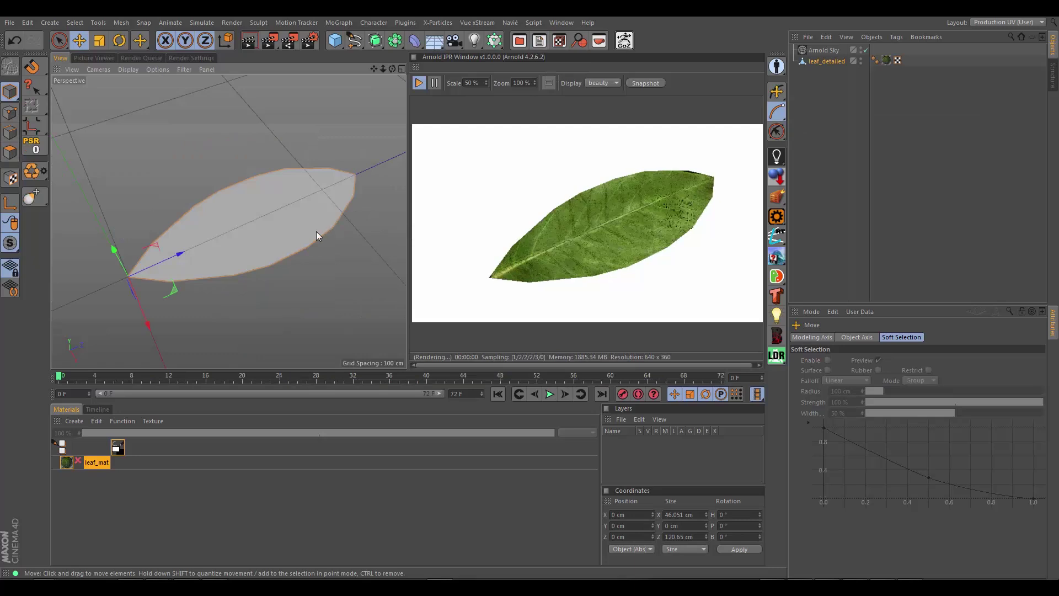
{"action": "left_click_drag", "start_coordinate": [280, 257], "coordinate": [252, 273], "text": "alt"}
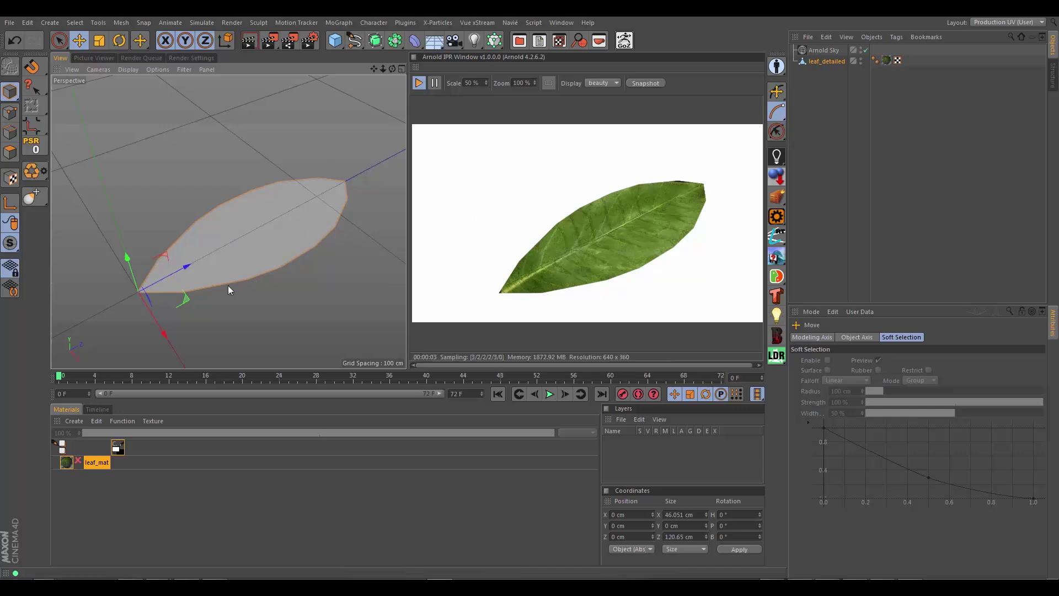
Examine the leaf_mat shader network: the diffuse, specular and bump images and the standard shader's settings.
{"action": "left_click", "coordinate": [96, 463]}
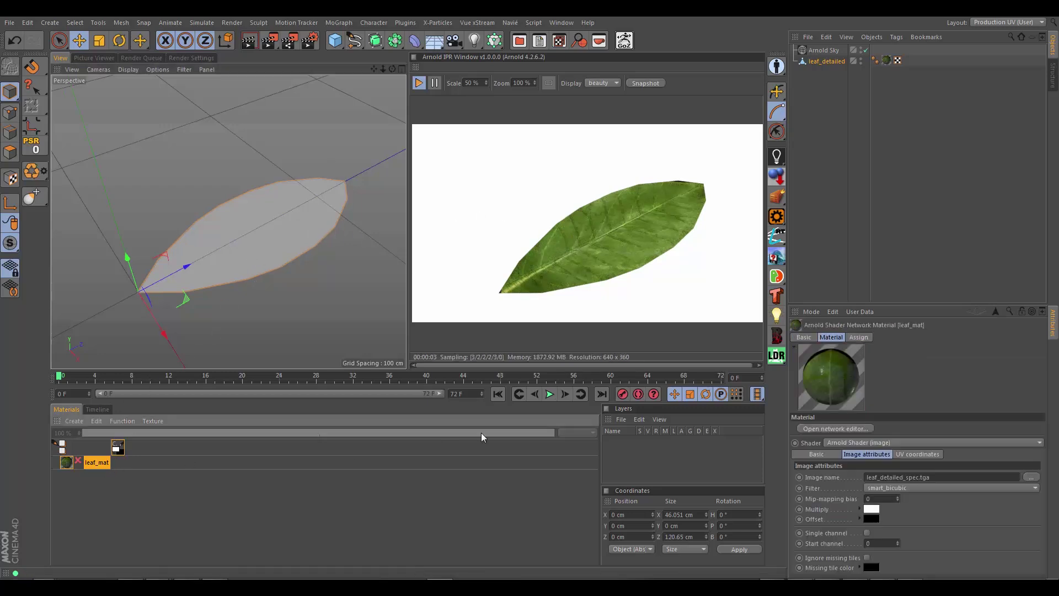
{"action": "left_click", "coordinate": [835, 428]}
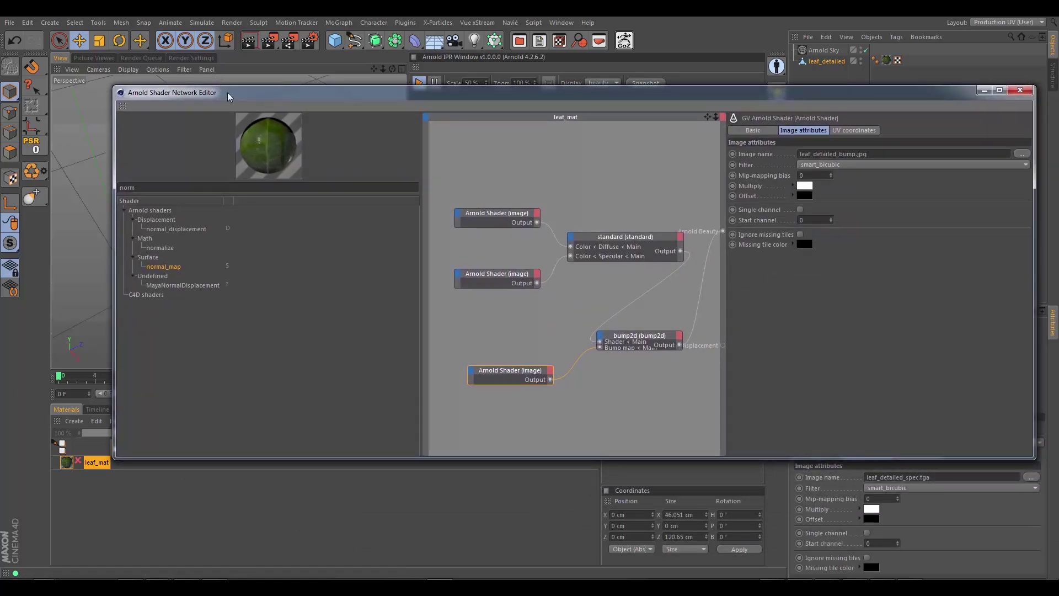
{"action": "left_click_drag", "start_coordinate": [260, 93], "coordinate": [222, 107]}
{"action": "left_click", "coordinate": [465, 235]}
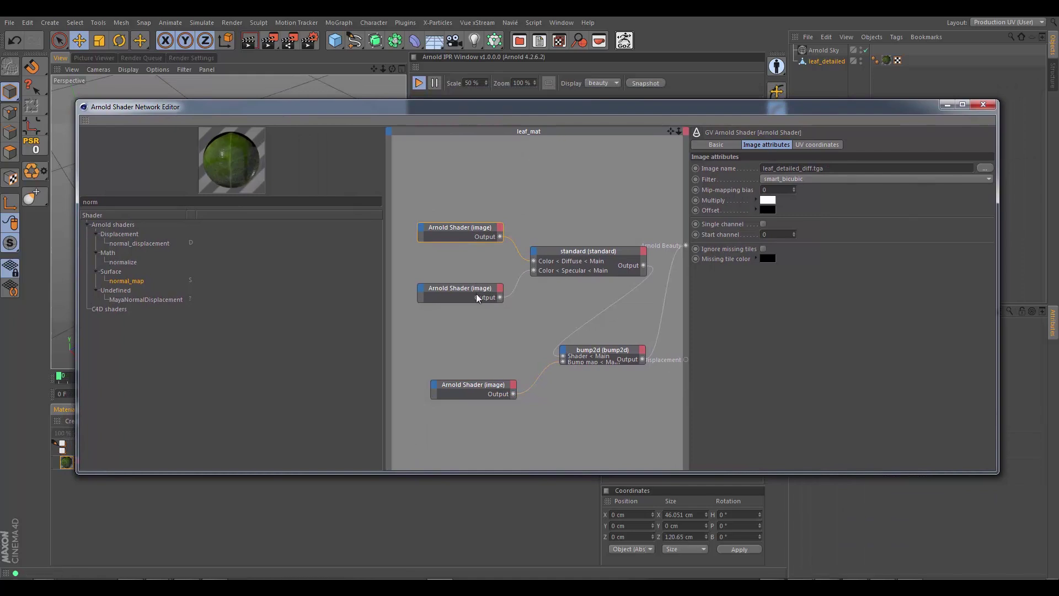
{"action": "left_click", "coordinate": [451, 290]}
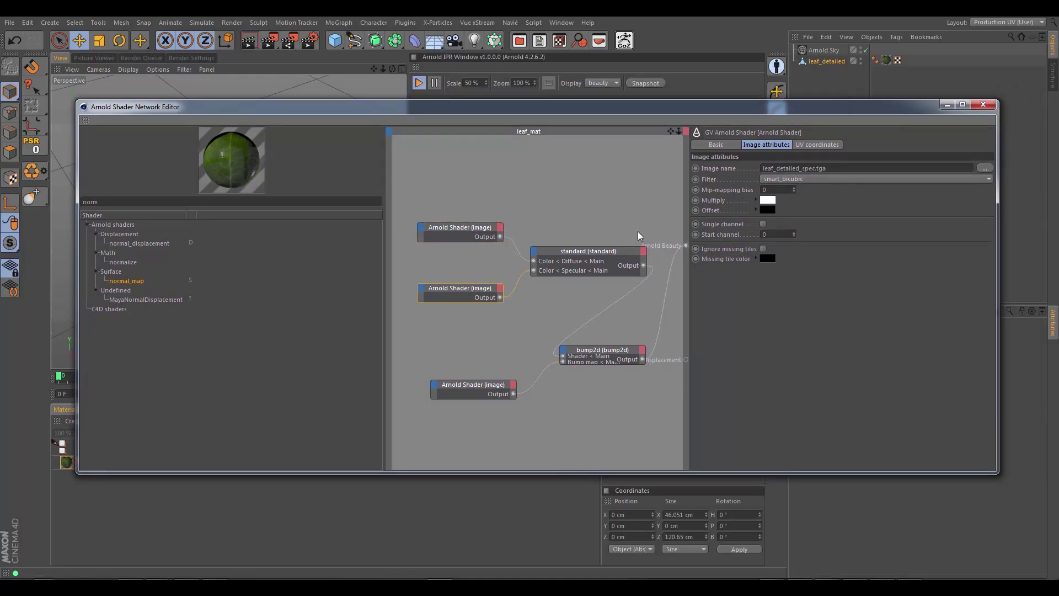
{"action": "left_click", "coordinate": [487, 397]}
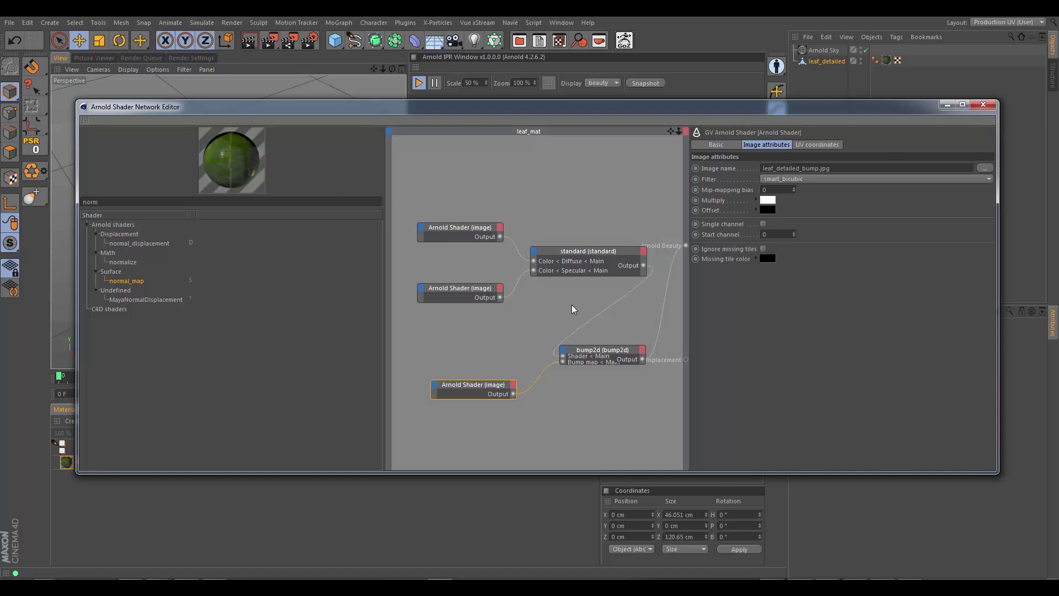
{"action": "left_click", "coordinate": [603, 252]}
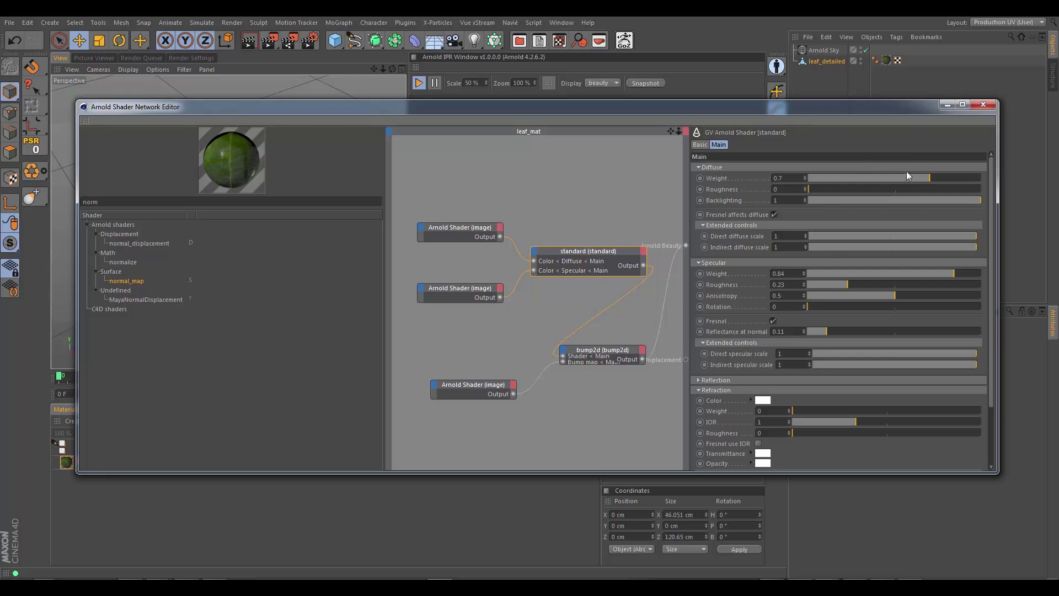
{"action": "left_click", "coordinate": [946, 105]}
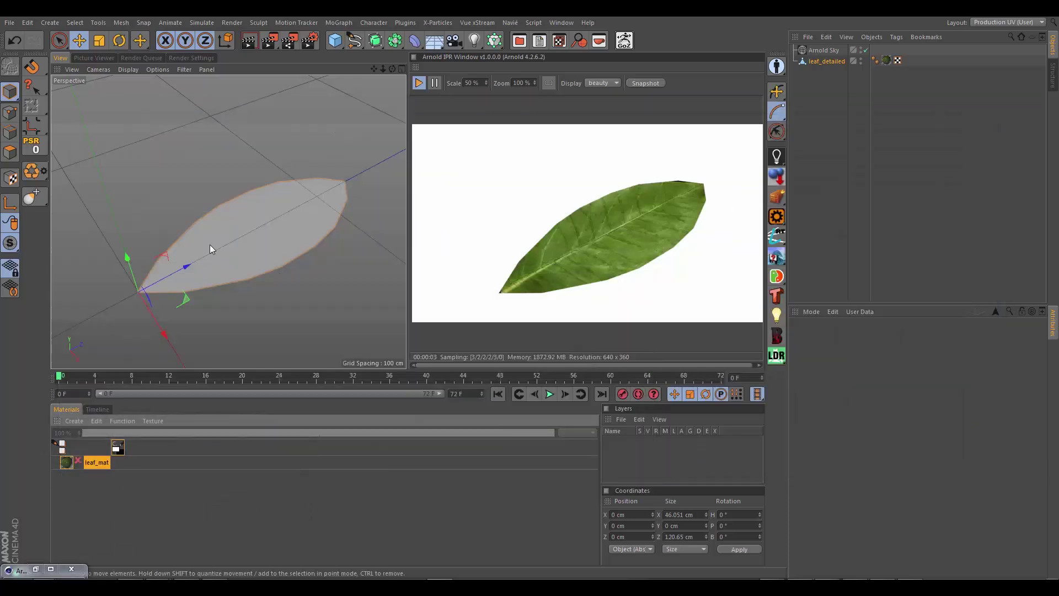
Create a sphere, lower it to about -21.9 cm in Y and scale it down to about 22.8 cm.
{"action": "left_click", "coordinate": [336, 41]}
{"action": "left_click", "coordinate": [558, 76]}
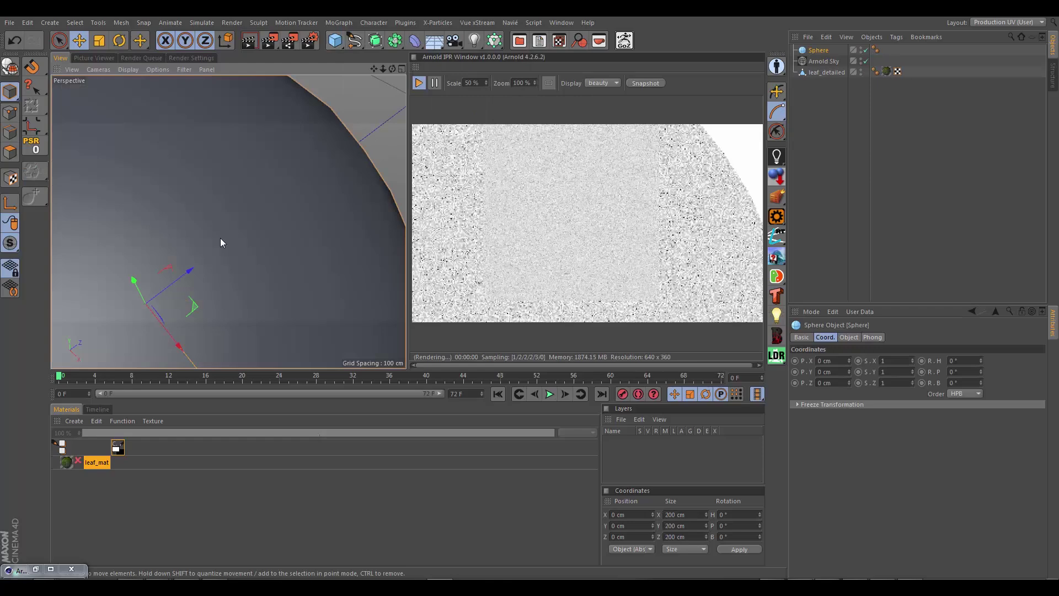
{"action": "left_click_drag", "start_coordinate": [224, 238], "coordinate": [190, 138], "text": "alt"}
{"action": "left_click_drag", "start_coordinate": [195, 218], "coordinate": [194, 259]}
{"action": "key", "text": "t"}
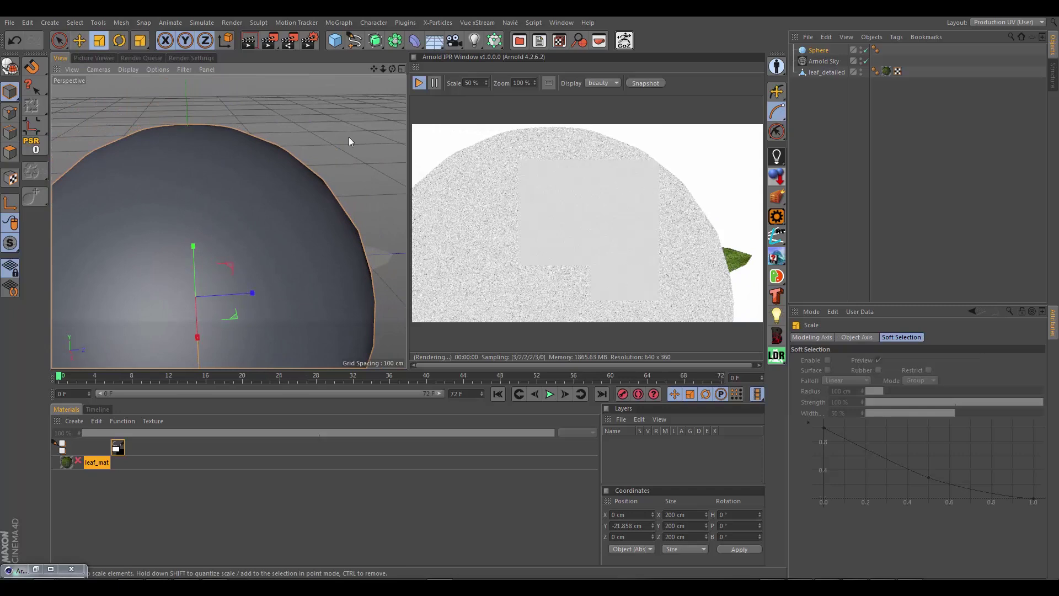
{"action": "left_click_drag", "start_coordinate": [349, 142], "coordinate": [77, 255]}
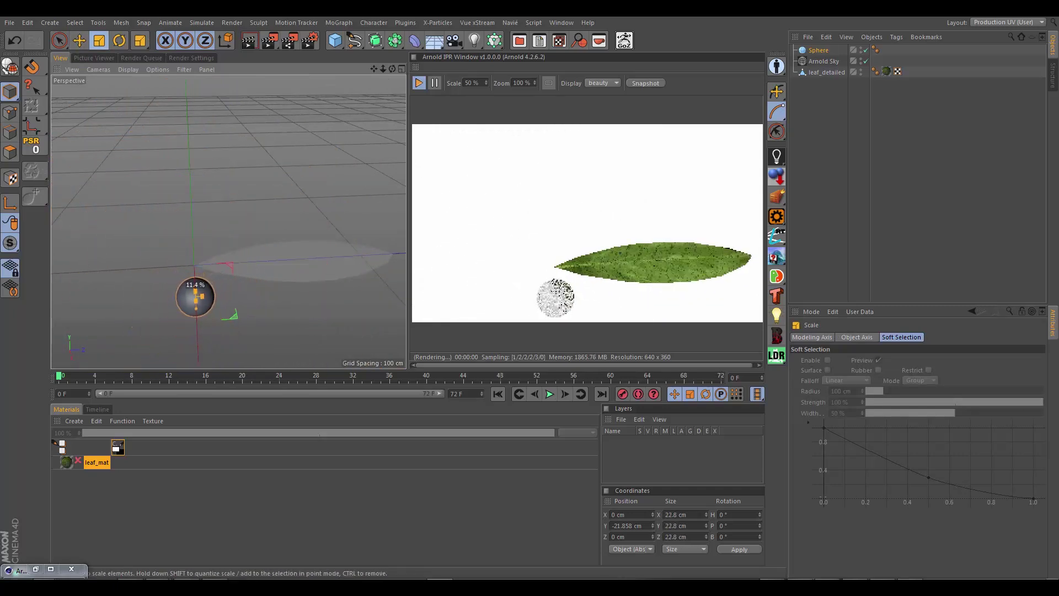
Move the sphere along Z to about 65 cm, beneath the middle of the leaf, and view the leaf from above.
{"action": "left_click", "coordinate": [79, 40]}
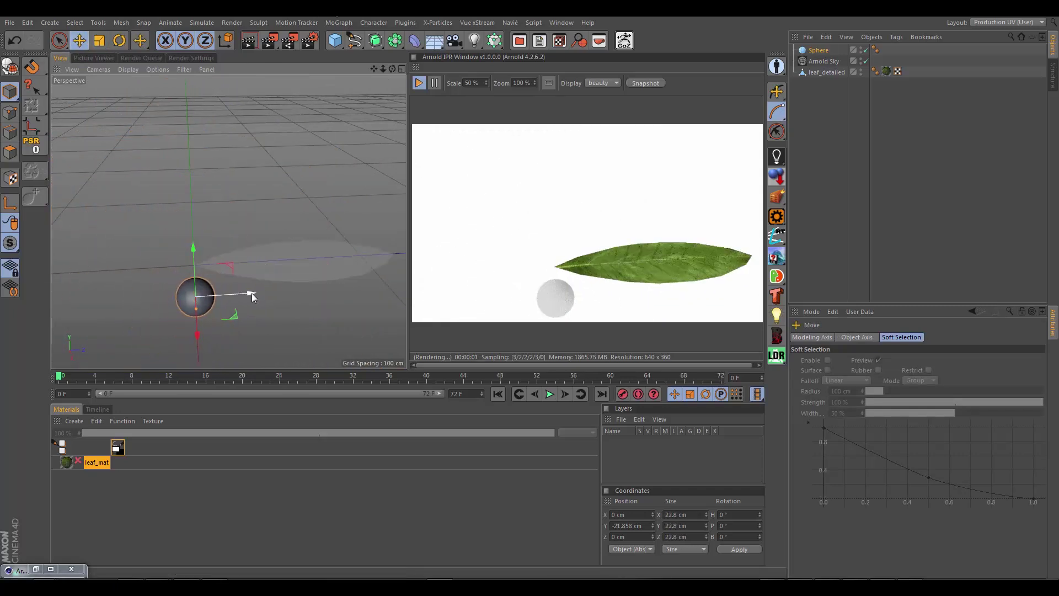
{"action": "left_click_drag", "start_coordinate": [252, 293], "coordinate": [356, 306]}
{"action": "left_click_drag", "start_coordinate": [228, 222], "coordinate": [283, 221], "text": "alt"}
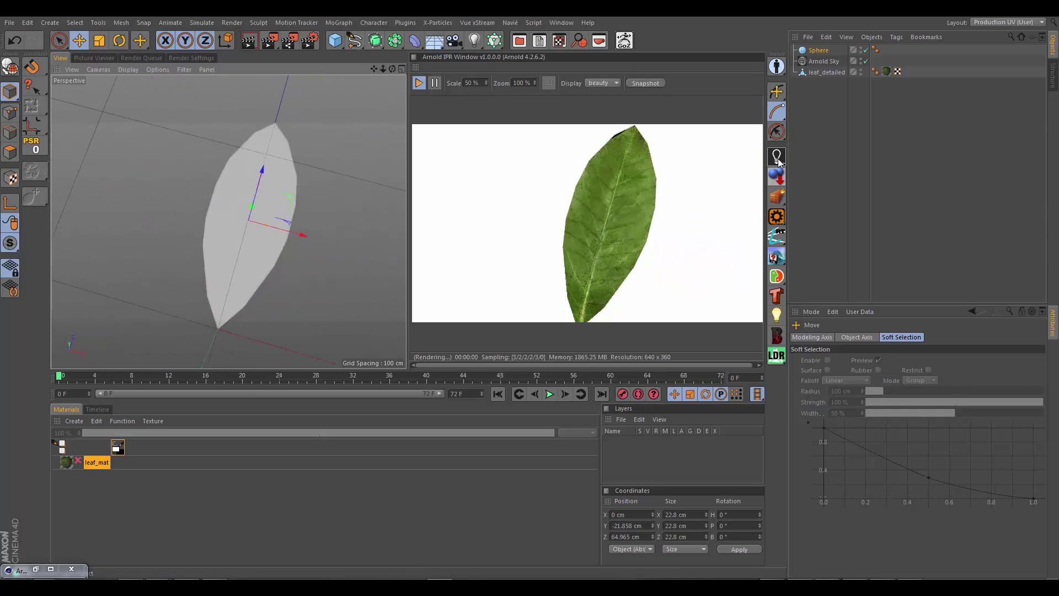
Add an Arnold Light, place it beneath the sphere at about Y -47.6 cm and Z 64.8 cm, and check the sphere's shadow through the leaf.
{"action": "left_click_drag", "start_coordinate": [777, 157], "coordinate": [825, 178]}
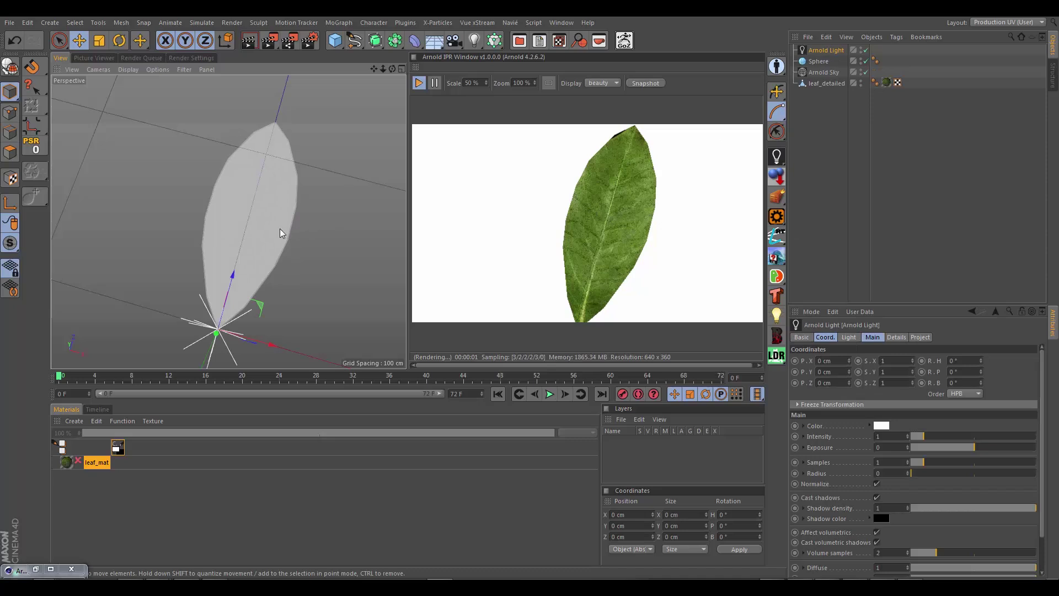
{"action": "left_click_drag", "start_coordinate": [279, 229], "coordinate": [316, 293], "text": "alt"}
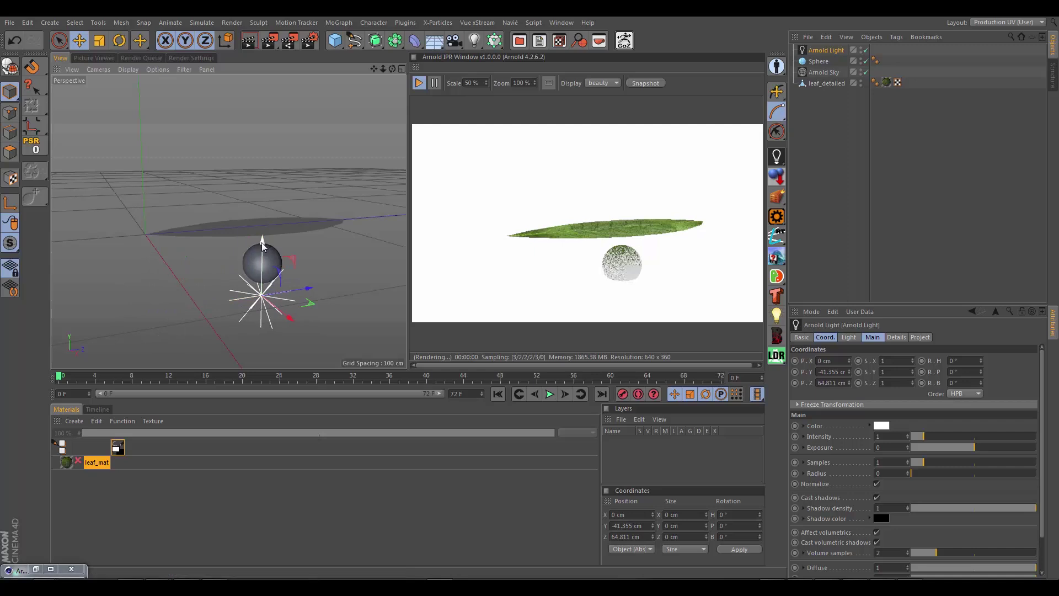
{"action": "left_click_drag", "start_coordinate": [262, 243], "coordinate": [317, 332]}
{"action": "scroll", "coordinate": [226, 190], "scroll_direction": "up", "scroll_amount": 2}
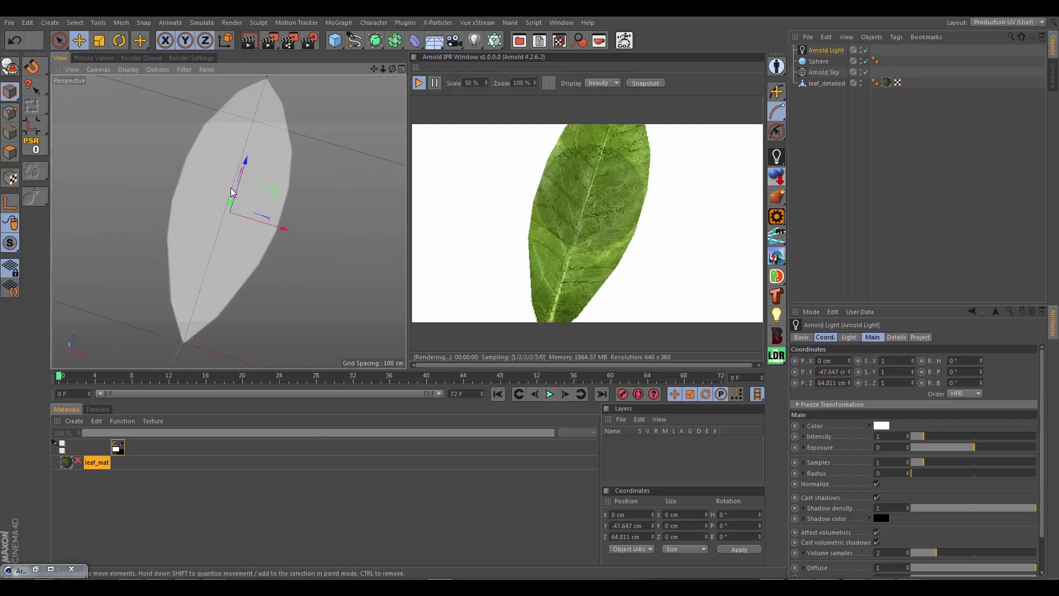
{"action": "middle_click_drag", "start_coordinate": [226, 190], "coordinate": [233, 217], "text": "alt"}
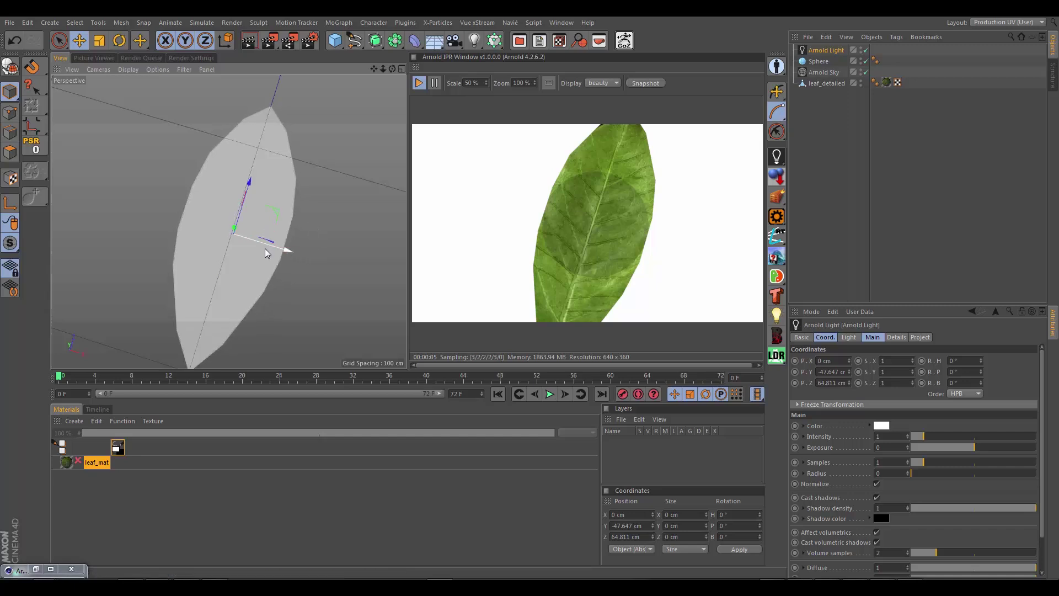
{"action": "left_click_drag", "start_coordinate": [263, 254], "coordinate": [243, 220], "text": "alt"}
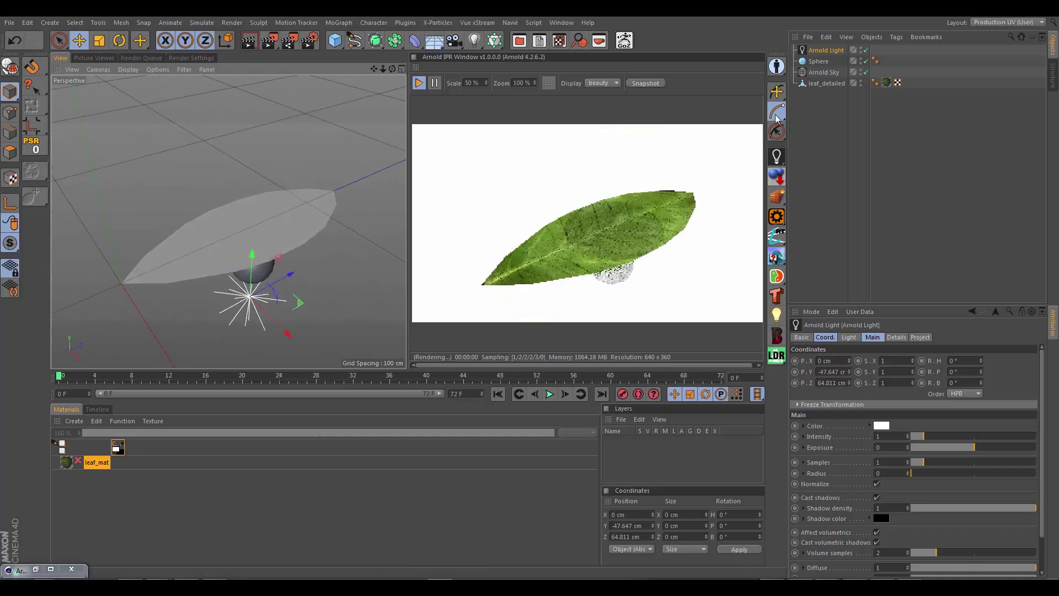
Delete the sphere and the Arnold Light from the scene.
{"action": "left_click", "coordinate": [819, 61]}
{"action": "key", "text": "Delete"}
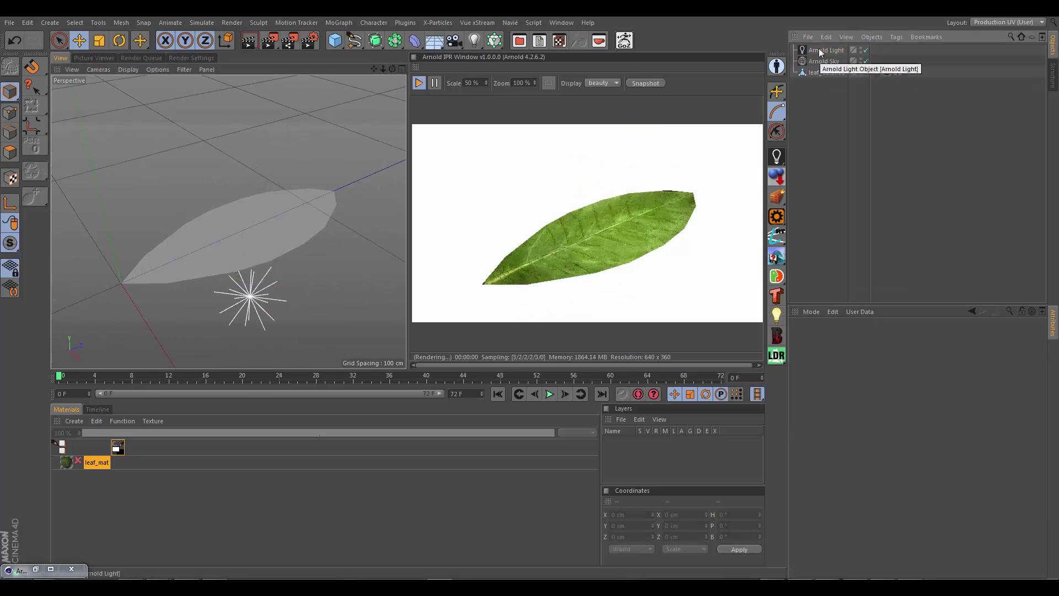
{"action": "left_click", "coordinate": [821, 51]}
{"action": "key", "text": "Delete"}
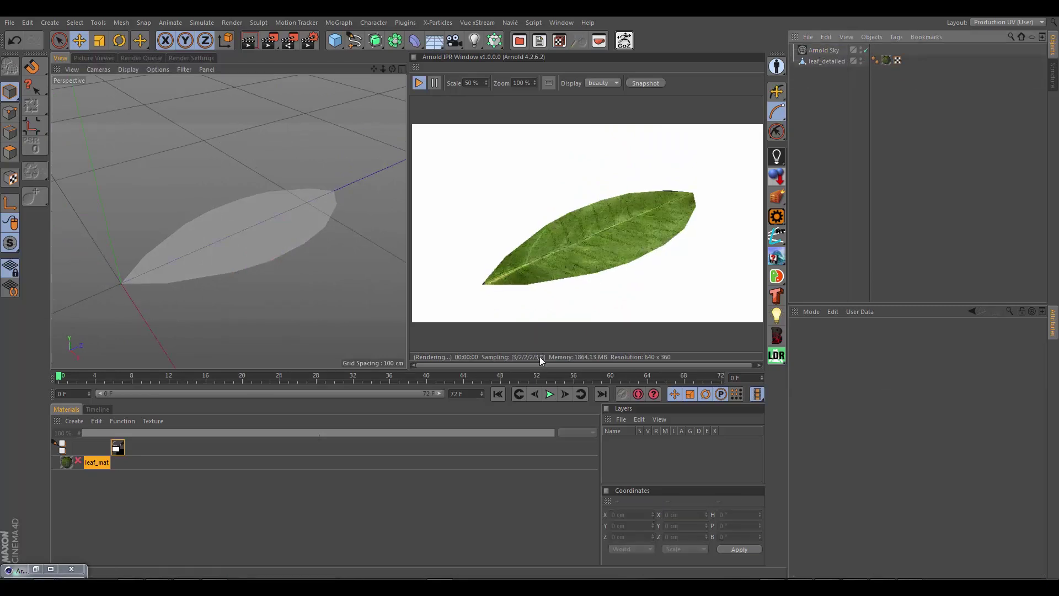
Open the leaf_mat shader network and bring up the settings of its standard shader.
{"action": "left_click", "coordinate": [96, 464]}
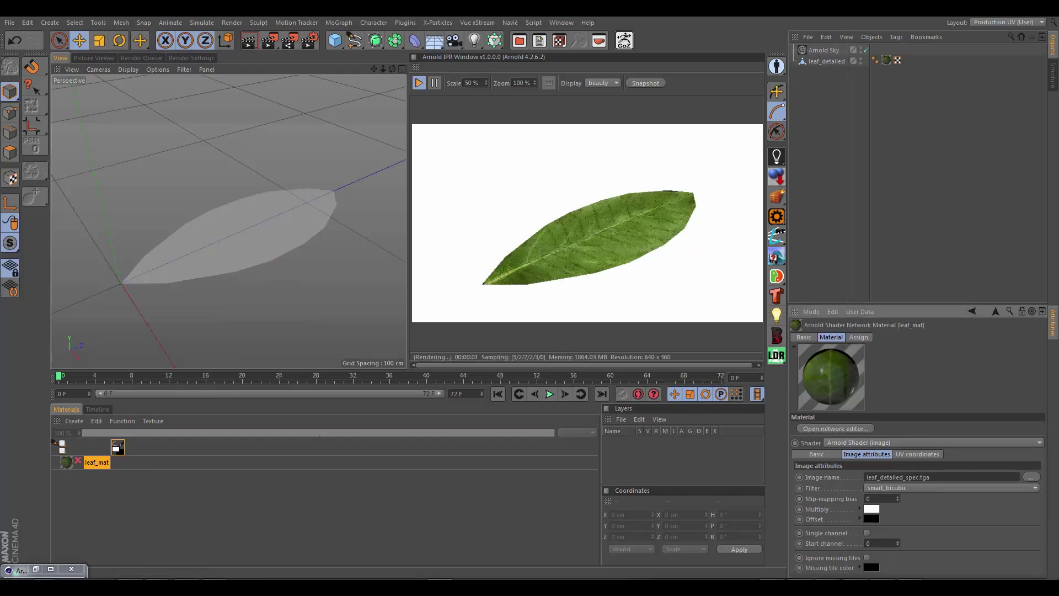
{"action": "left_click", "coordinate": [36, 570]}
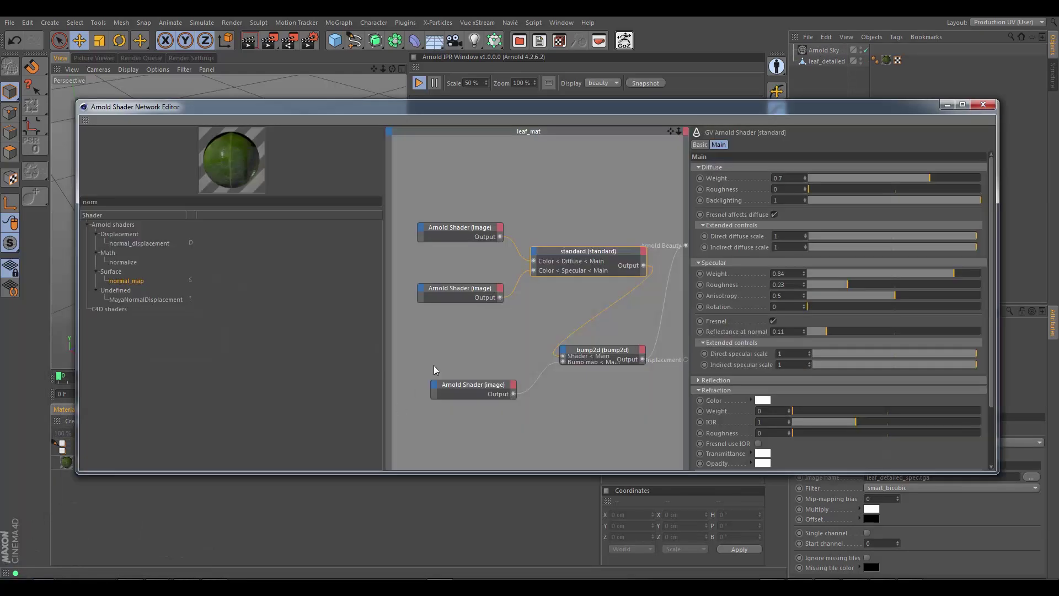
{"action": "left_click", "coordinate": [485, 288]}
{"action": "left_click", "coordinate": [572, 254]}
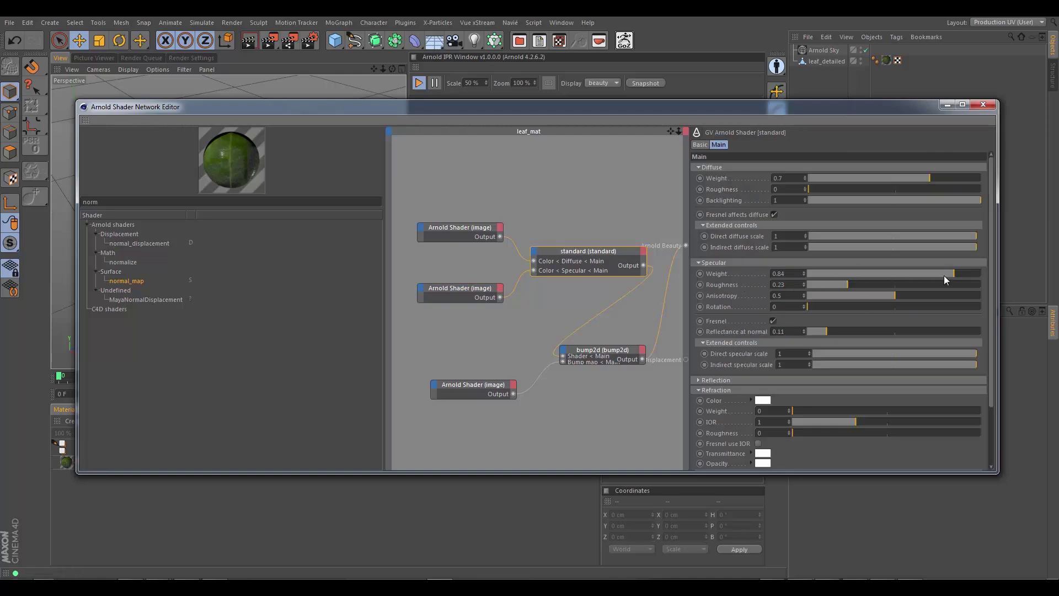
{"action": "left_click_drag", "start_coordinate": [703, 110], "coordinate": [688, 191]}
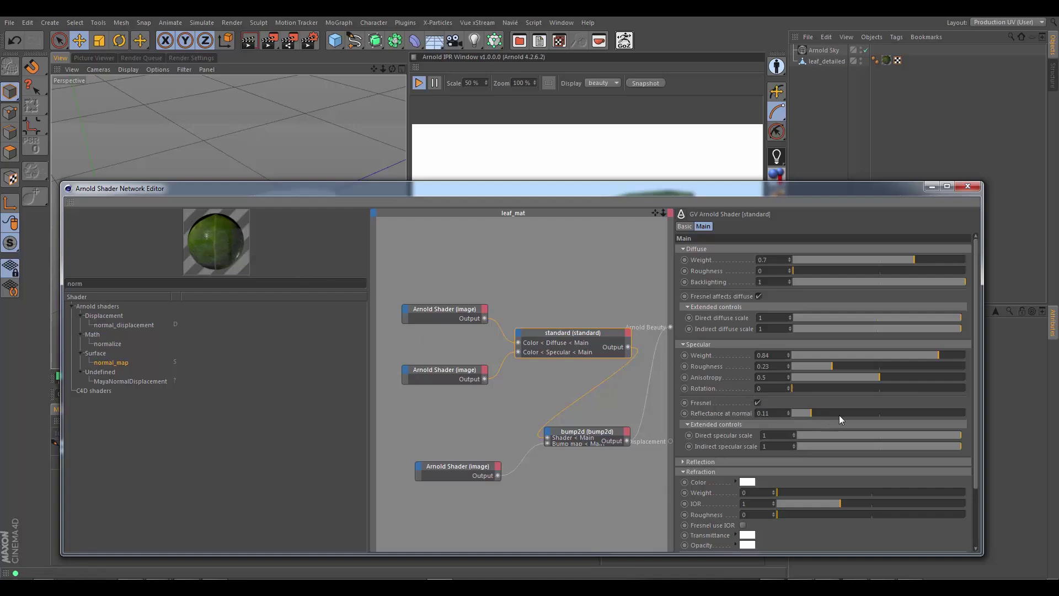
Try a specular Reflectance at normal of 0.98 on the standard shader and check the leaf in the live render.
{"action": "left_click", "coordinate": [962, 413]}
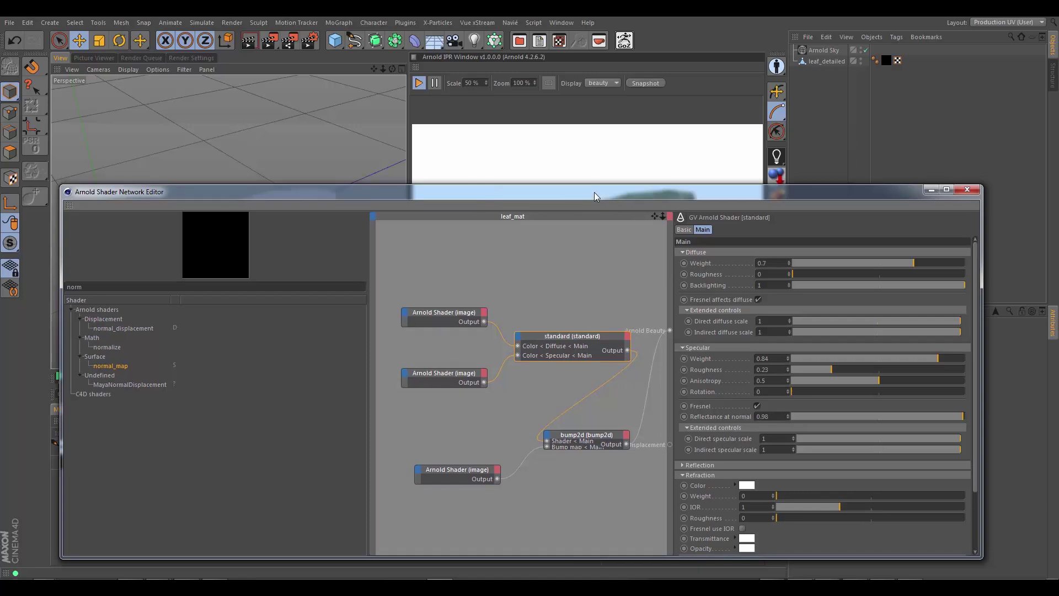
{"action": "left_click_drag", "start_coordinate": [594, 192], "coordinate": [617, 313]}
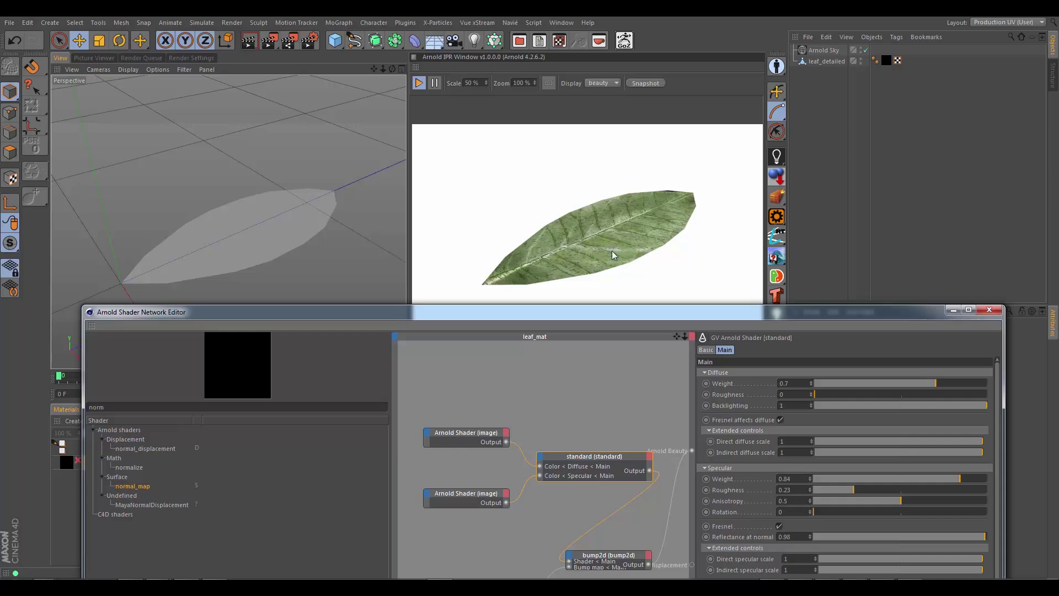
{"action": "left_click_drag", "start_coordinate": [616, 312], "coordinate": [572, 156]}
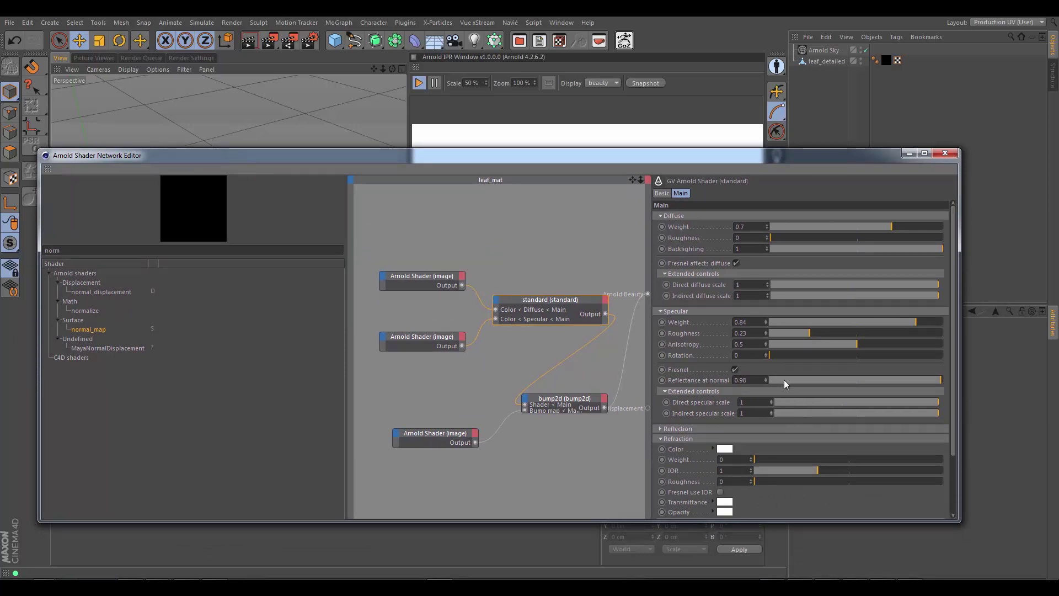
Set the standard shader's specular Reflectance at normal to 0.1, check the rendered leaf and close the shader network.
{"action": "left_click", "coordinate": [783, 380]}
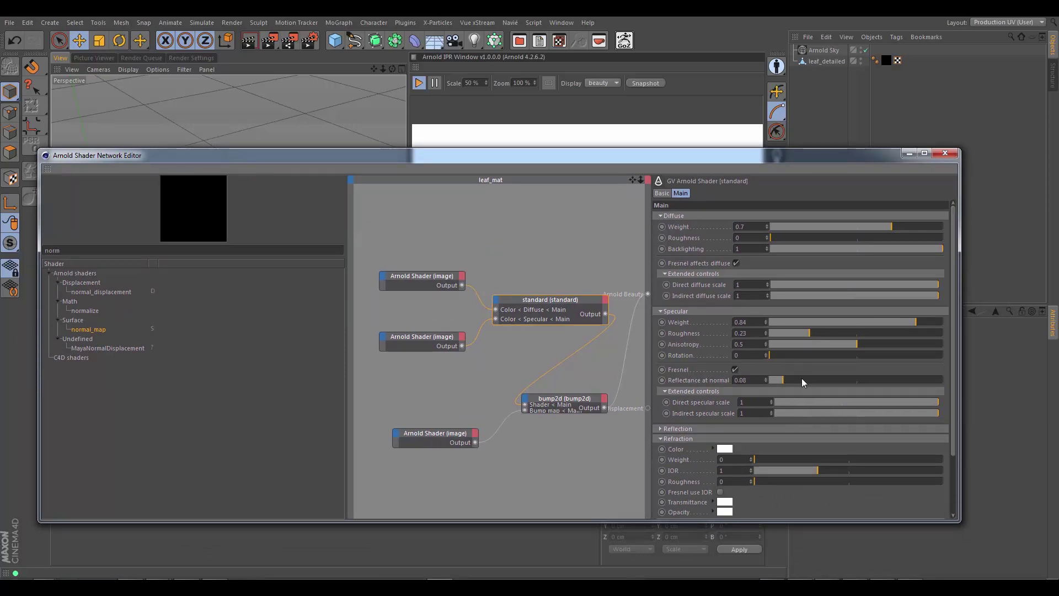
{"action": "left_click_drag", "start_coordinate": [601, 158], "coordinate": [587, 300]}
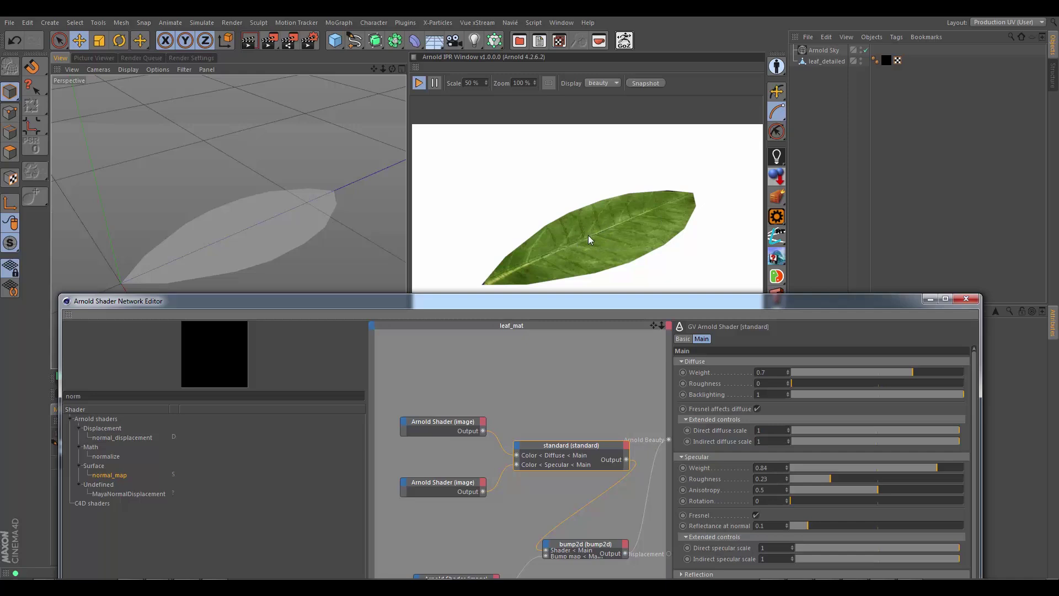
{"action": "left_click_drag", "start_coordinate": [579, 300], "coordinate": [566, 155]}
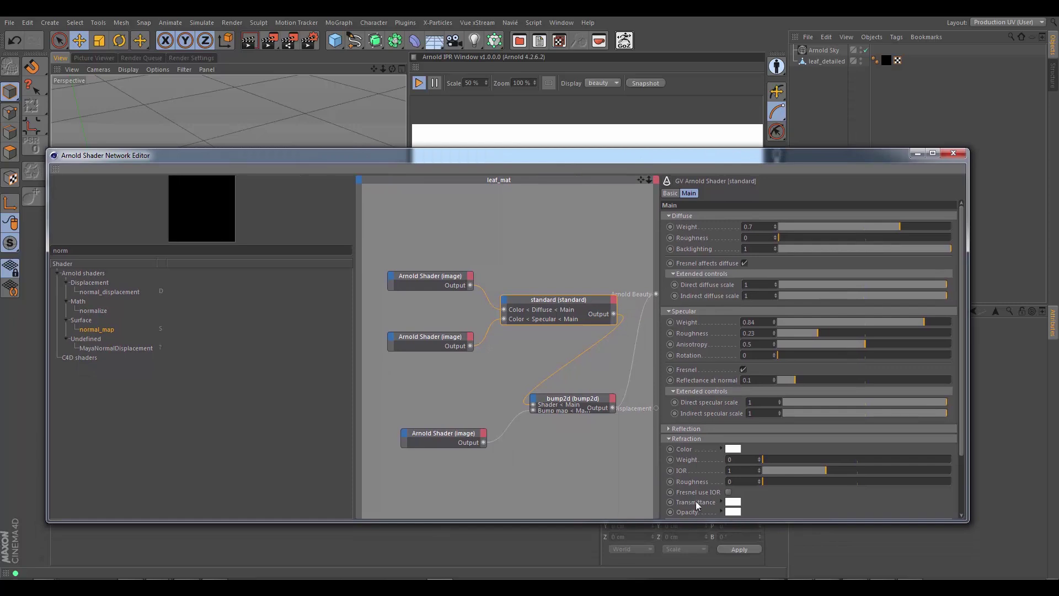
{"action": "left_click", "coordinate": [953, 152]}
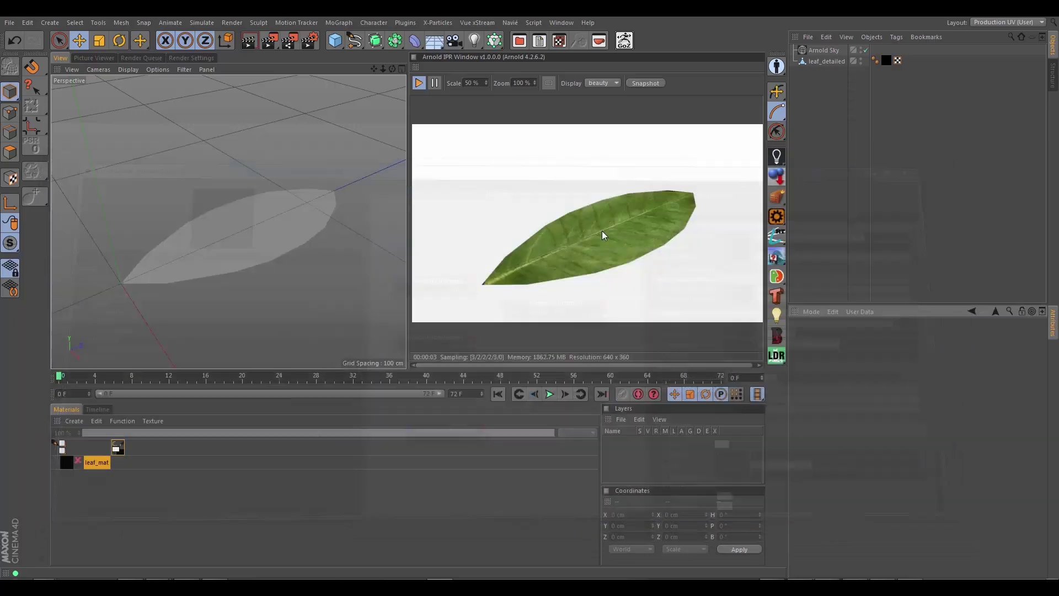
{"action": "left_click_drag", "start_coordinate": [267, 260], "coordinate": [252, 282], "text": "alt"}
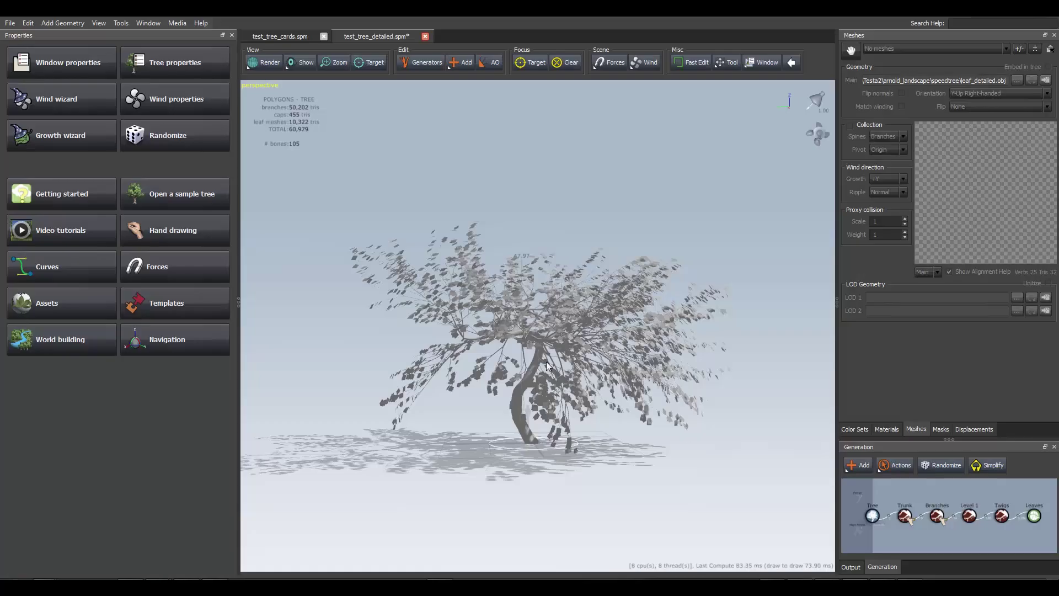
{"action": "middle_click_drag", "start_coordinate": [557, 390], "coordinate": [496, 331]}
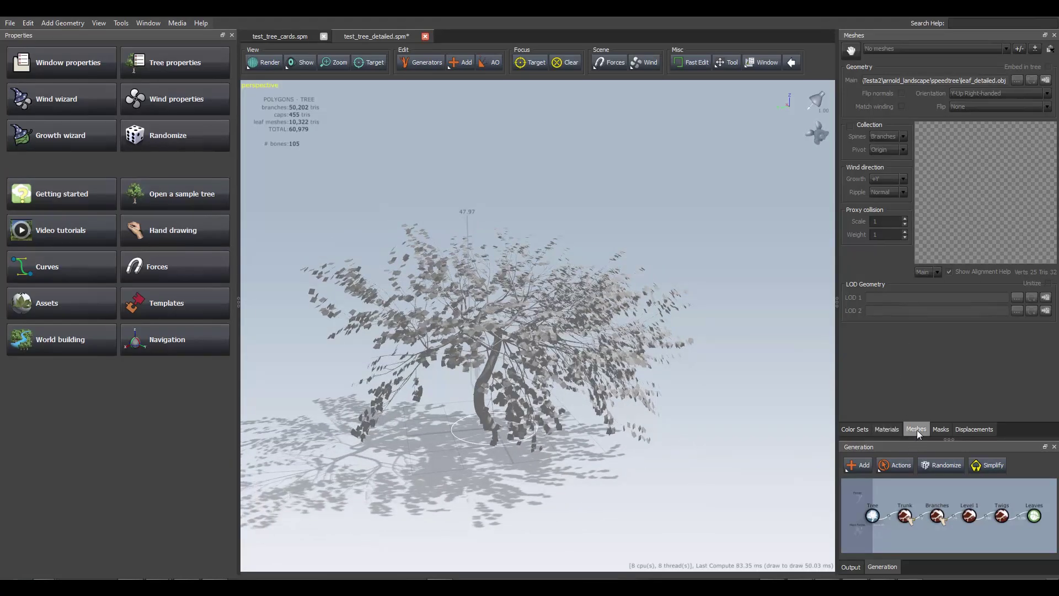
{"action": "left_click", "coordinate": [1035, 49]}
{"action": "left_click", "coordinate": [571, 384]}
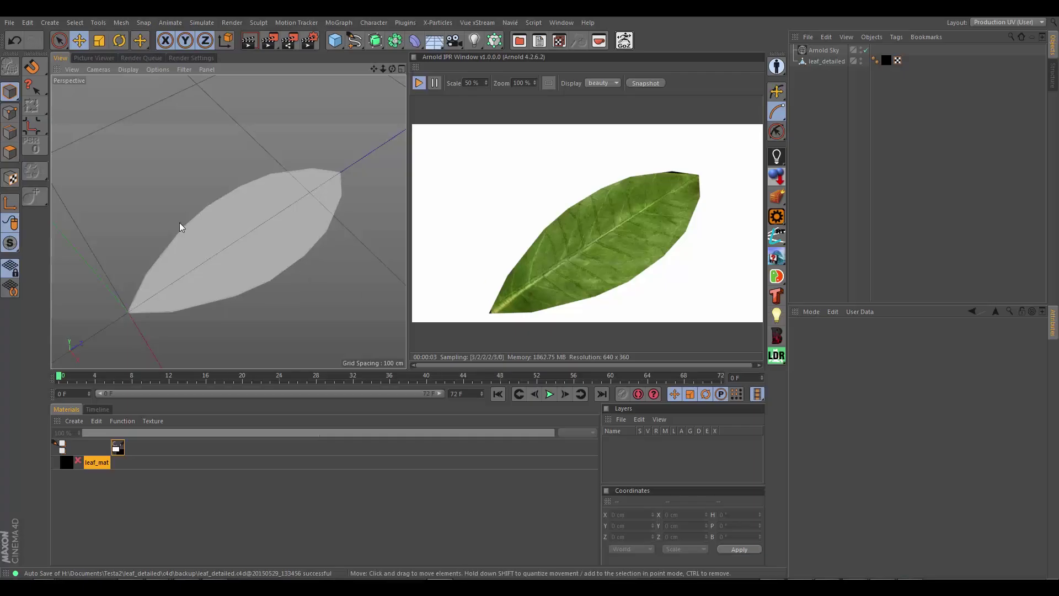
{"action": "left_click_drag", "start_coordinate": [180, 223], "coordinate": [122, 144]}
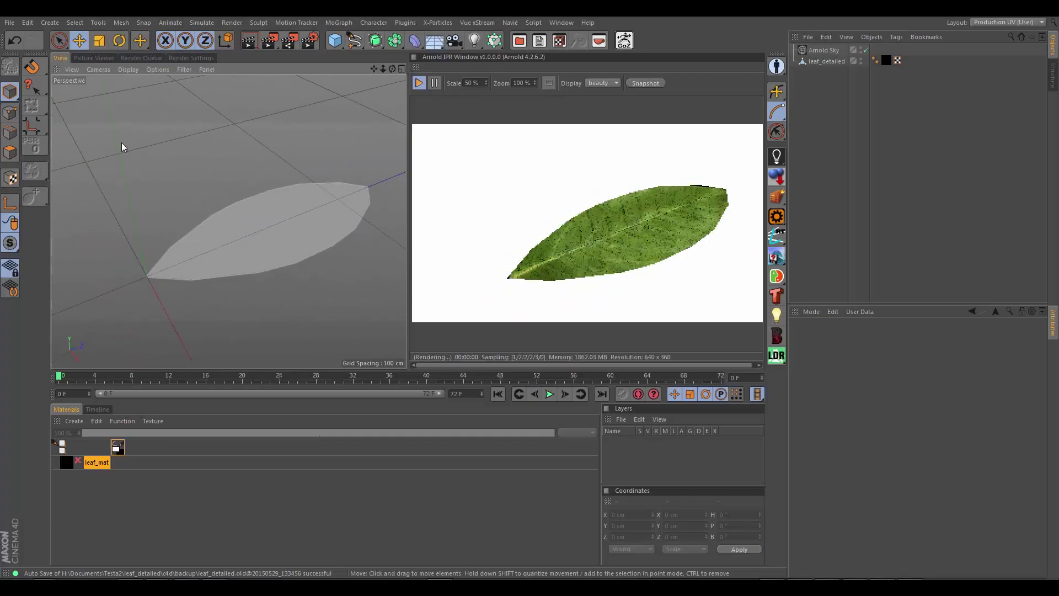
{"action": "left_click", "coordinate": [249, 232]}
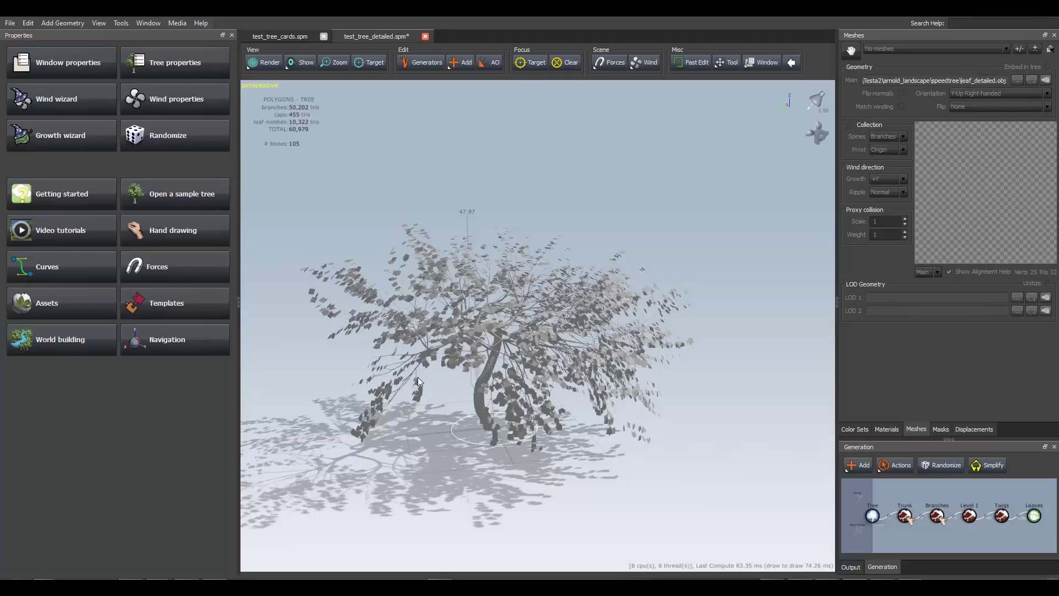
Switch to SpeedTree and examine the leaves and branches of test_tree_detailed.spm up close and as a whole.
{"action": "scroll", "coordinate": [486, 402], "scroll_direction": "down", "scroll_amount": 3}
{"action": "scroll", "coordinate": [486, 401], "scroll_direction": "up", "scroll_amount": 8}
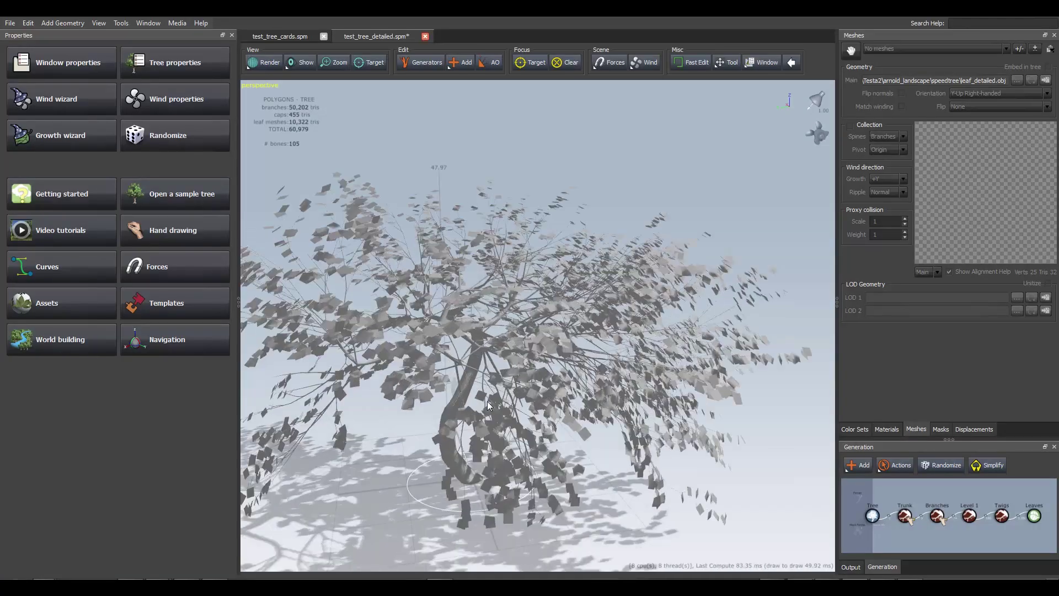
{"action": "scroll", "coordinate": [480, 397], "scroll_direction": "up", "scroll_amount": 5}
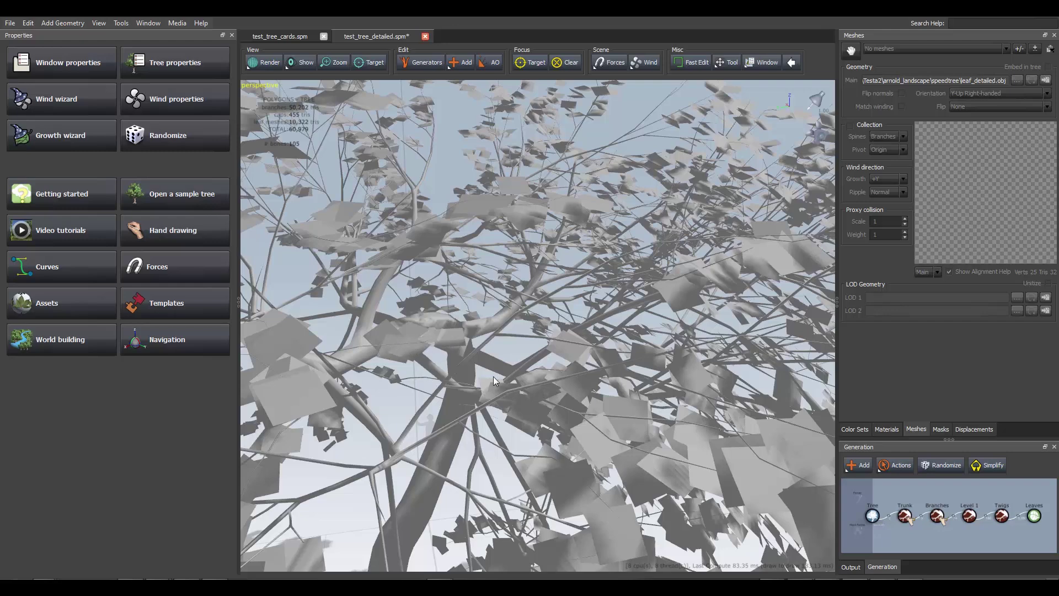
{"action": "scroll", "coordinate": [497, 378], "scroll_direction": "down", "scroll_amount": 10}
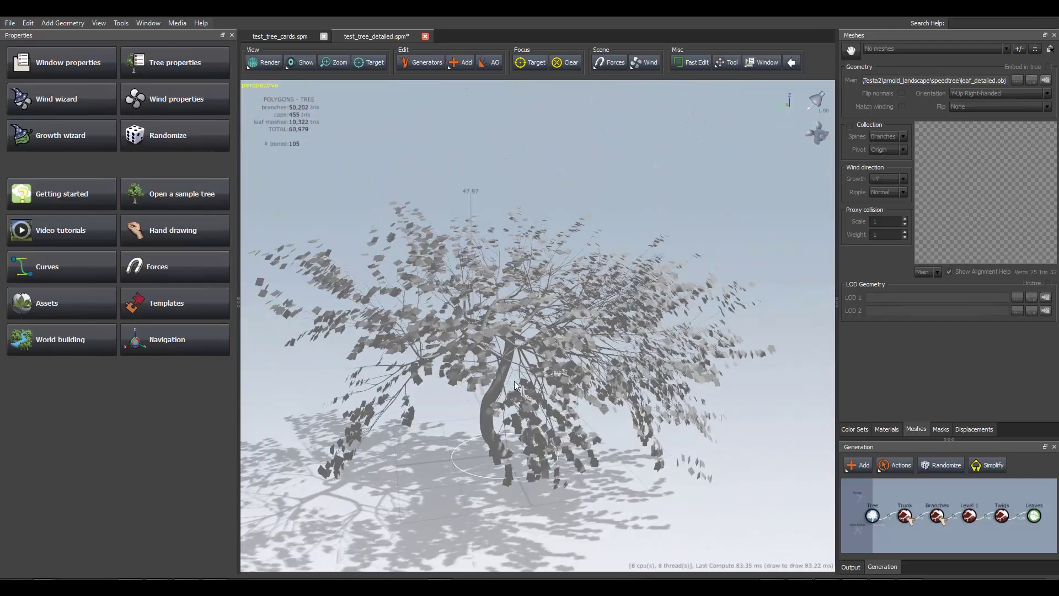
{"action": "middle_click_drag", "start_coordinate": [514, 382], "coordinate": [518, 369], "text": "alt"}
{"action": "middle_click_drag", "start_coordinate": [584, 329], "coordinate": [542, 368], "text": "alt"}
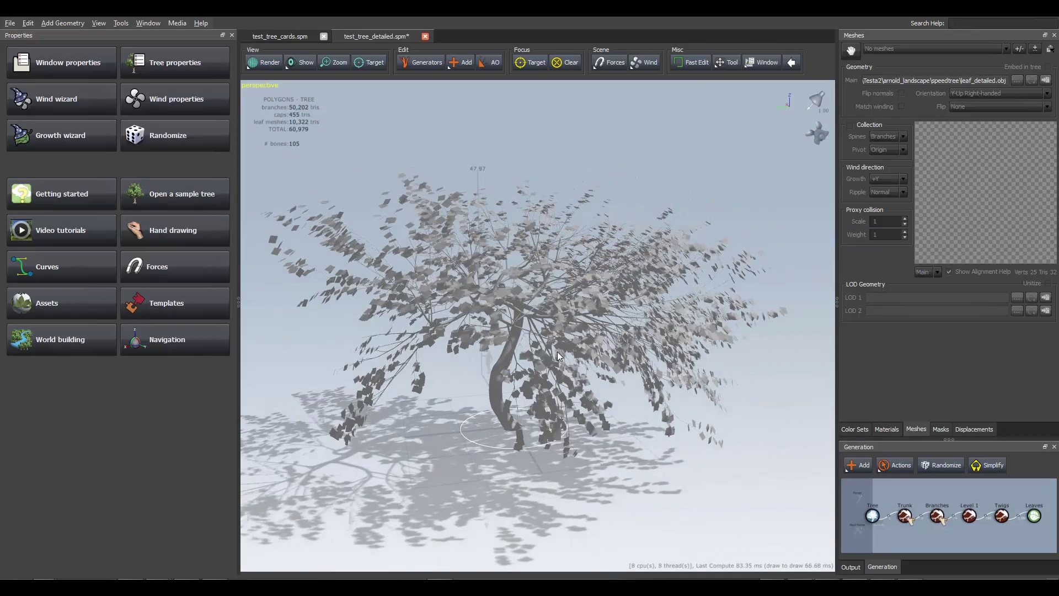
Add the mesh leaf_detailed.obj from the Testa2\leaf_detailed\obj folder for use as either a leaf or a frond mesh.
{"action": "left_click", "coordinate": [1036, 50]}
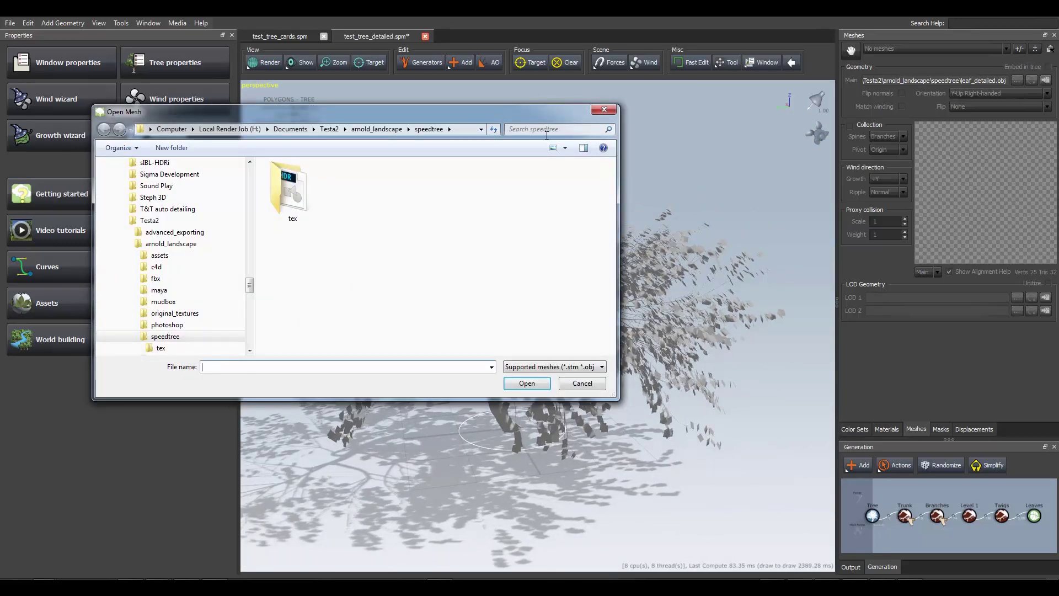
{"action": "left_click", "coordinate": [377, 128]}
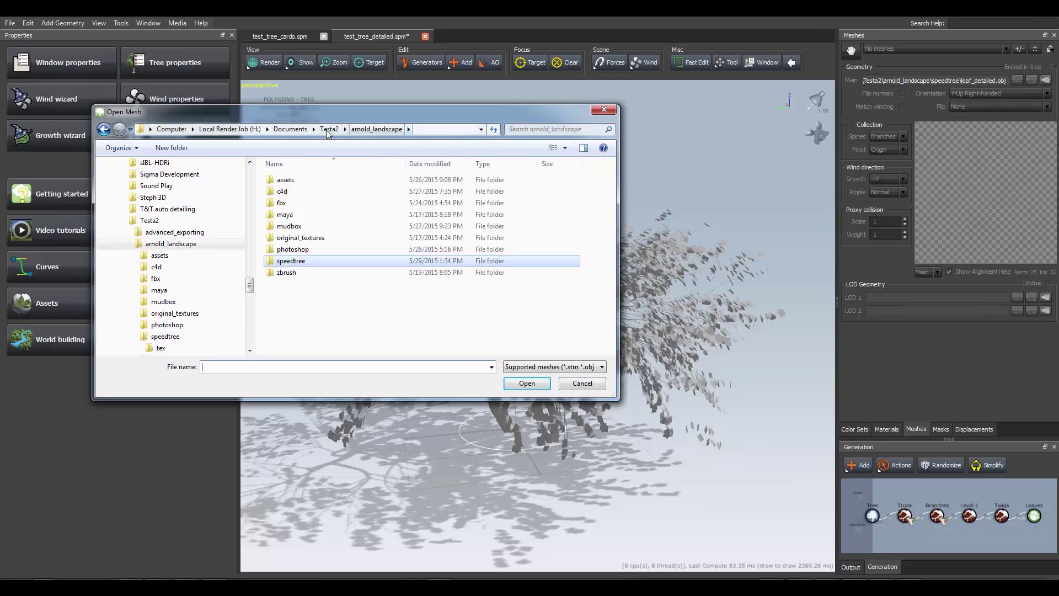
{"action": "left_click", "coordinate": [329, 128]}
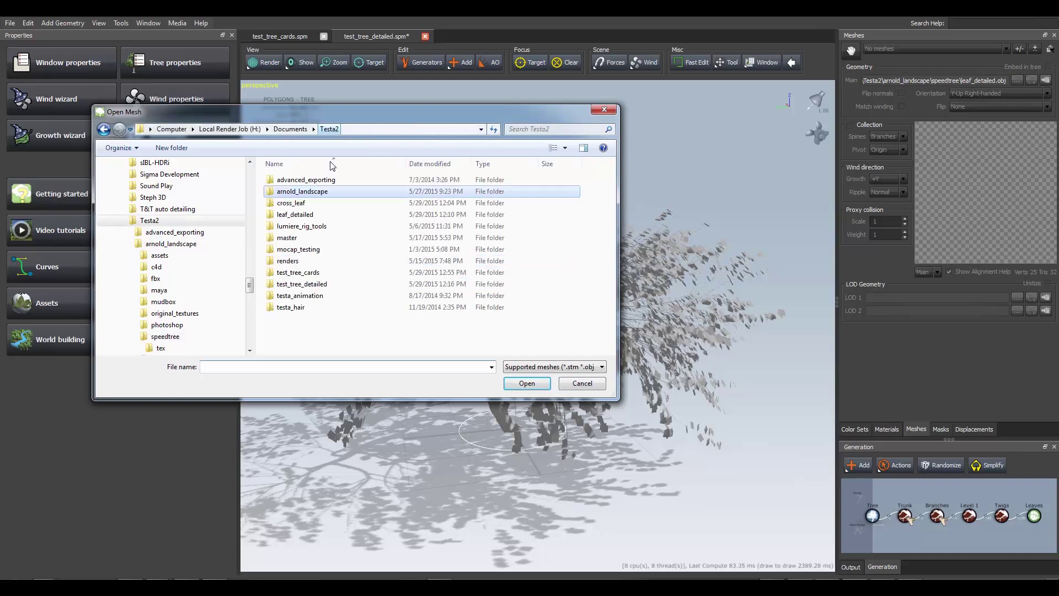
{"action": "left_click", "coordinate": [301, 218]}
{"action": "double_click", "coordinate": [302, 219]}
{"action": "double_click", "coordinate": [290, 191]}
{"action": "left_click", "coordinate": [297, 197]}
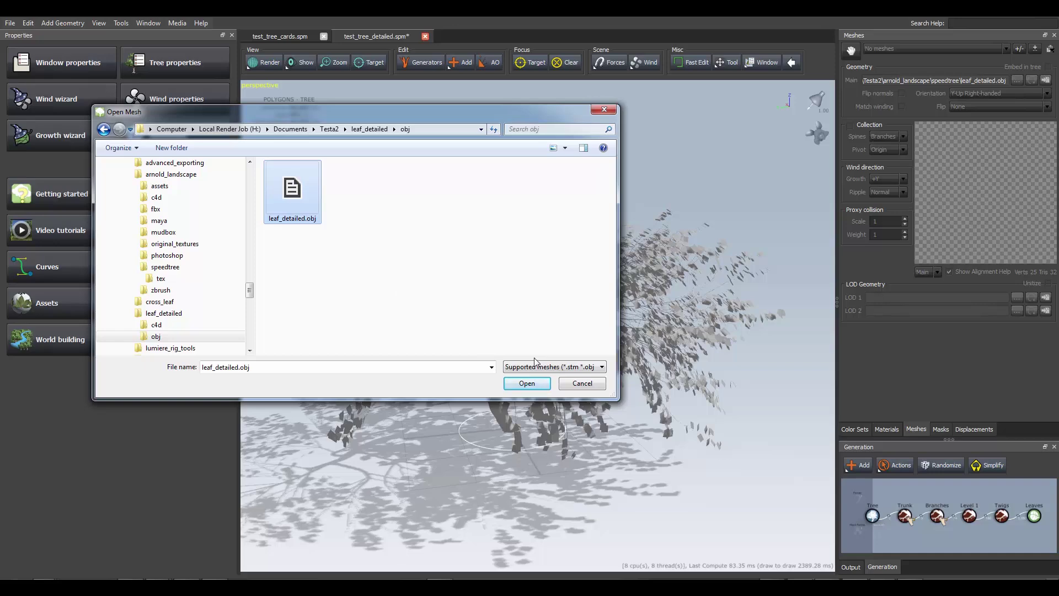
{"action": "left_click", "coordinate": [526, 383]}
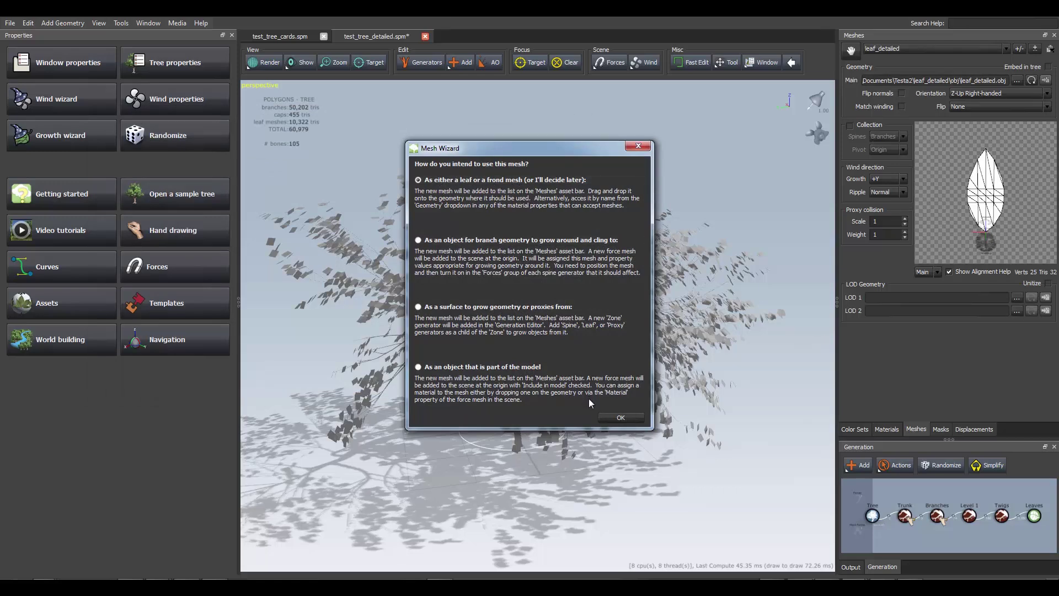
{"action": "left_click", "coordinate": [621, 418]}
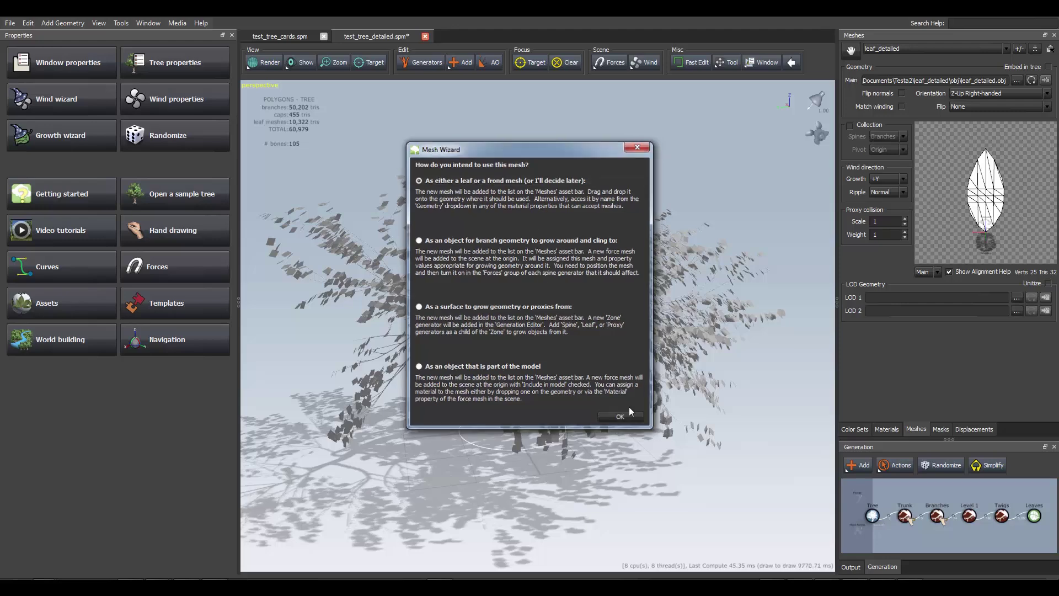
Set the leaf_detailed mesh's orientation to Y-Up Right-handed and rotate its preview to check the alignment.
{"action": "left_click", "coordinate": [977, 95]}
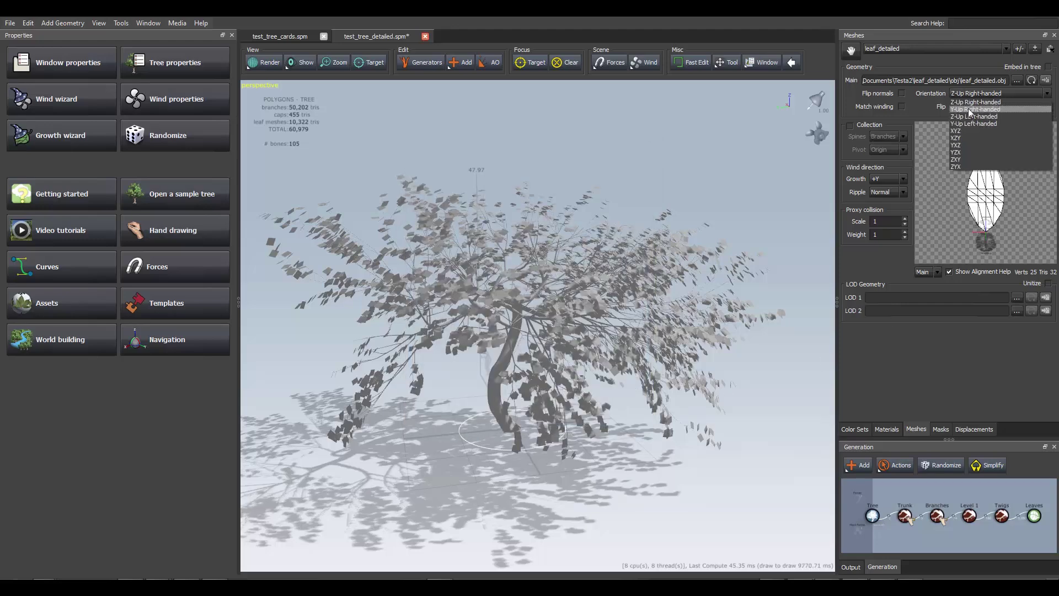
{"action": "left_click", "coordinate": [970, 111]}
{"action": "left_click_drag", "start_coordinate": [1016, 212], "coordinate": [982, 237]}
{"action": "mouse_move", "coordinate": [1021, 198]}
{"action": "left_mouse_down"}
{"action": "mouse_move", "coordinate": [1009, 216]}
{"action": "mouse_move", "coordinate": [1027, 170]}
{"action": "mouse_move", "coordinate": [1015, 192]}
{"action": "left_mouse_up"}
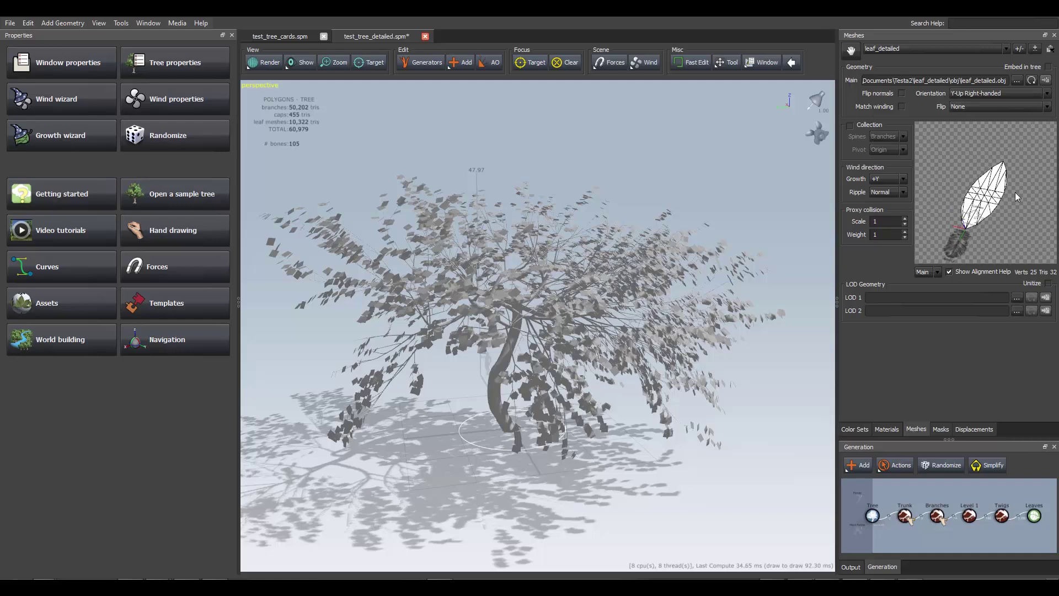
Set the Leaves generator's geometry type to the leaf_detailed mesh.
{"action": "left_click_drag", "start_coordinate": [981, 236], "coordinate": [1009, 225]}
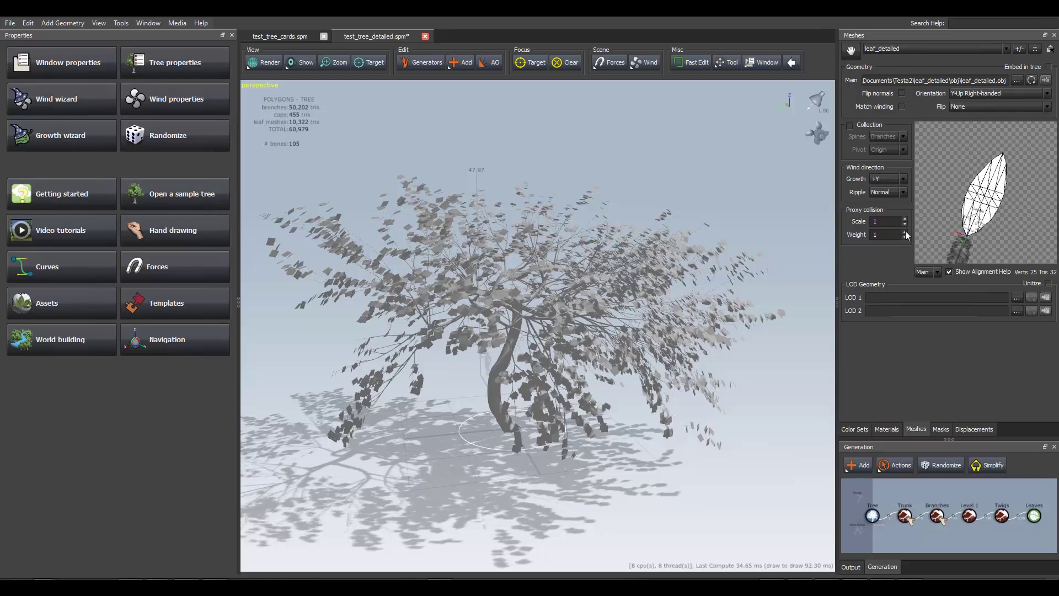
{"action": "left_click", "coordinate": [451, 200]}
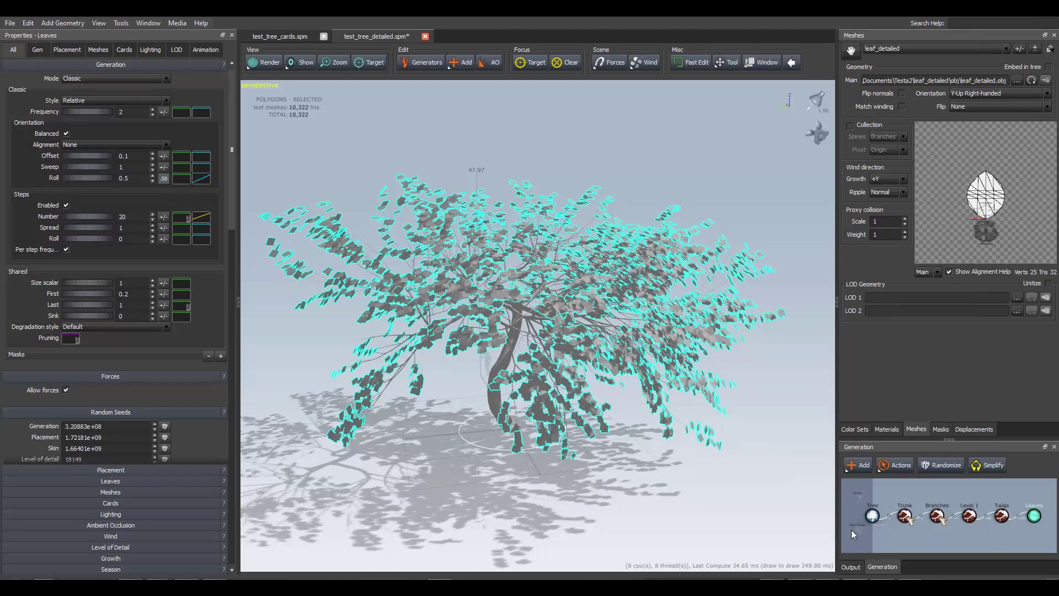
{"action": "left_click", "coordinate": [109, 493]}
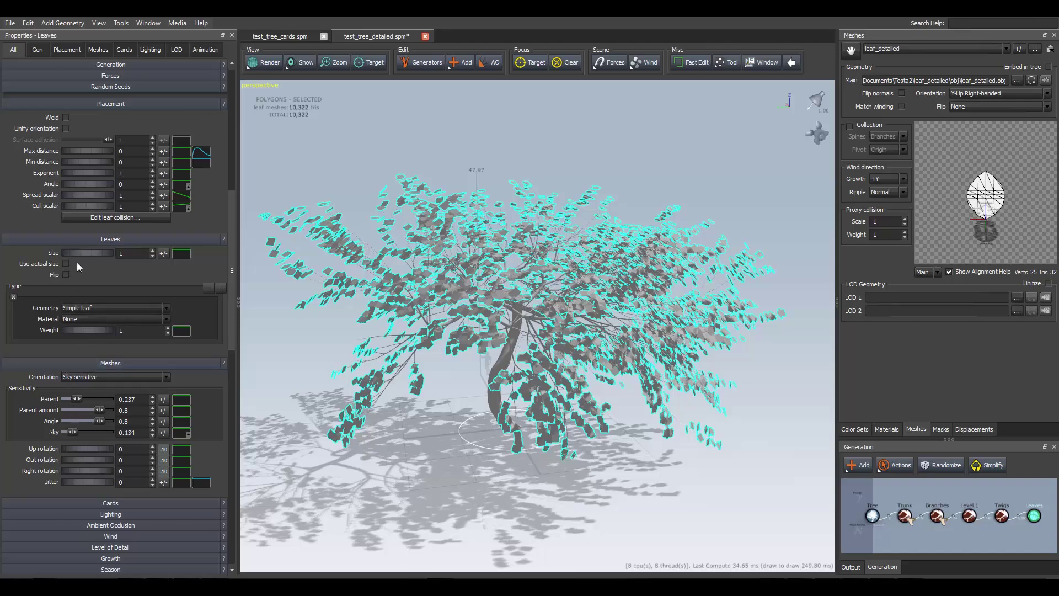
{"action": "left_click", "coordinate": [161, 308]}
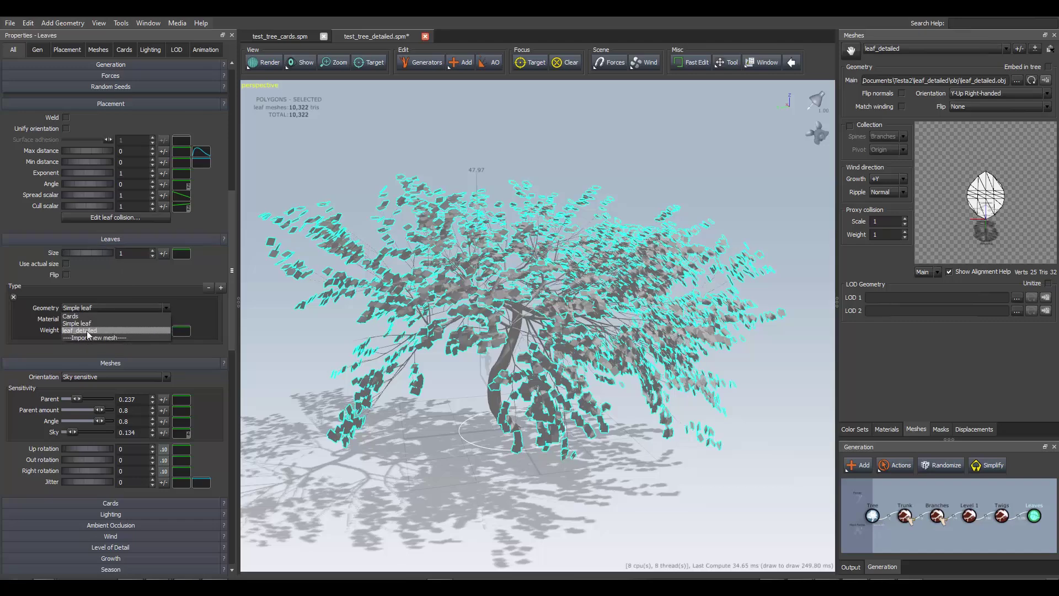
{"action": "left_click", "coordinate": [88, 331]}
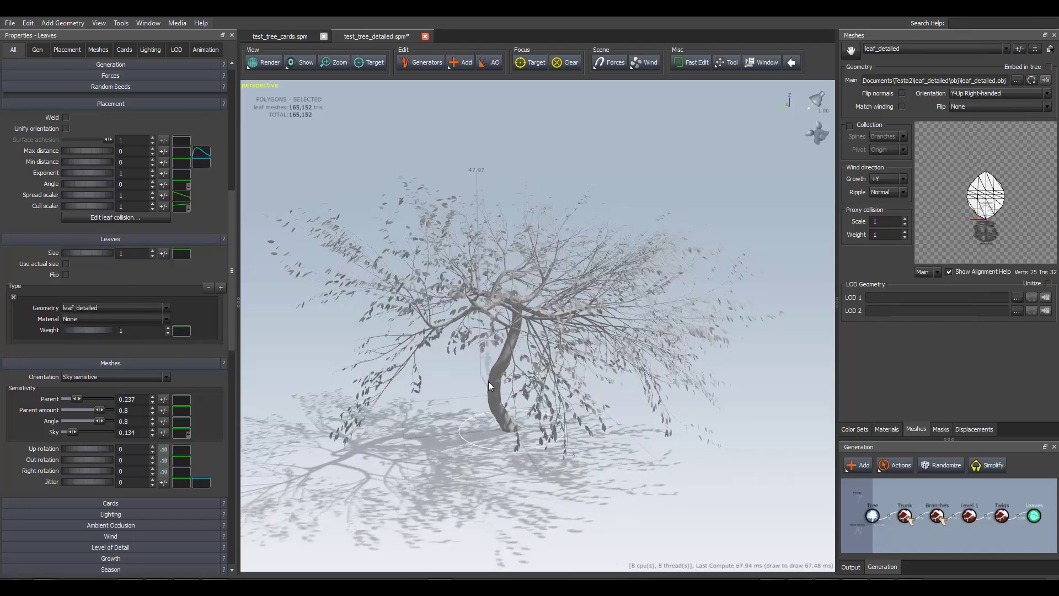
{"action": "left_click", "coordinate": [85, 307]}
{"action": "left_click", "coordinate": [83, 331]}
Add a new material using BroadleafBark.tga from the SpeedTree Cinema v7.1.1 samples\Textures folder.
{"action": "left_click", "coordinate": [887, 430]}
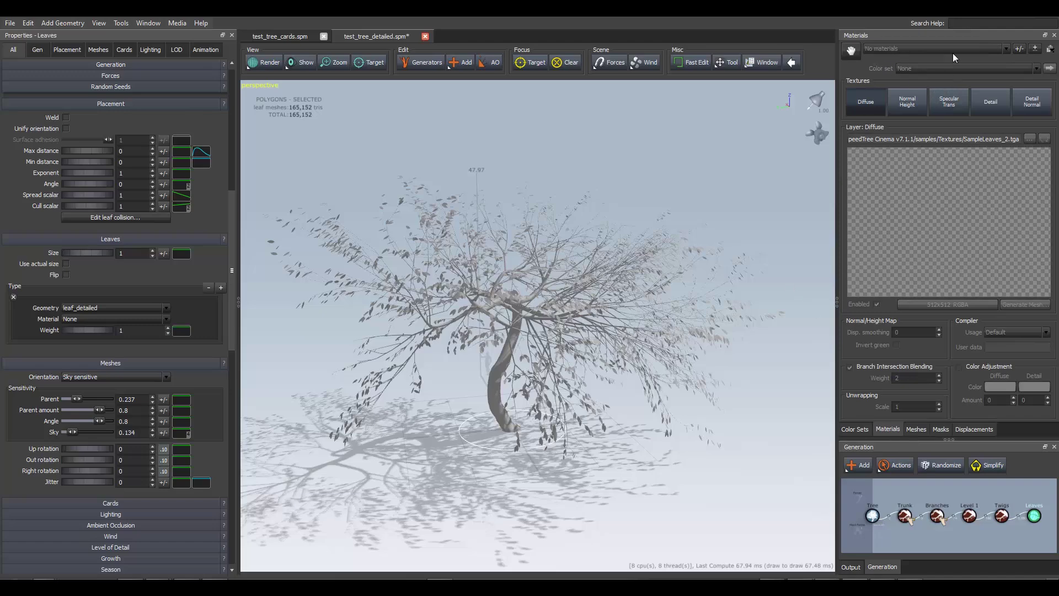
{"action": "left_click", "coordinate": [1037, 51]}
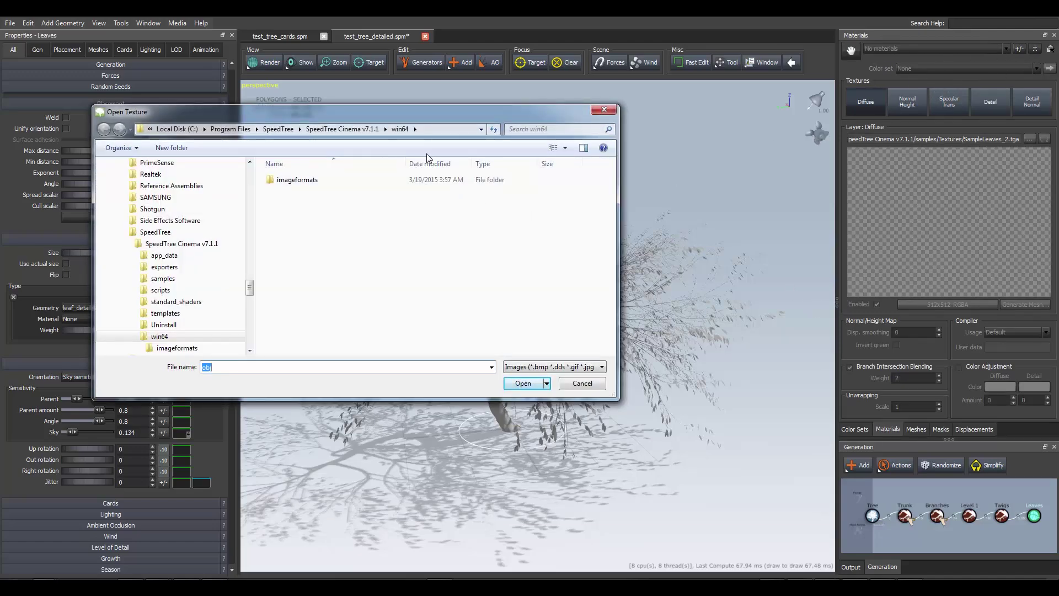
{"action": "left_click", "coordinate": [362, 130]}
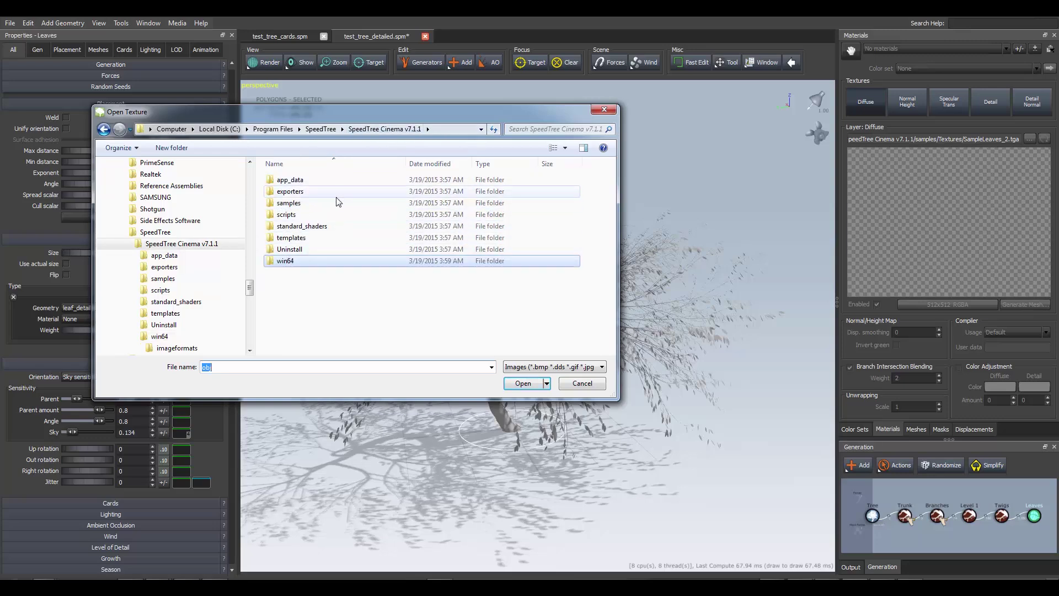
{"action": "double_click", "coordinate": [312, 204]}
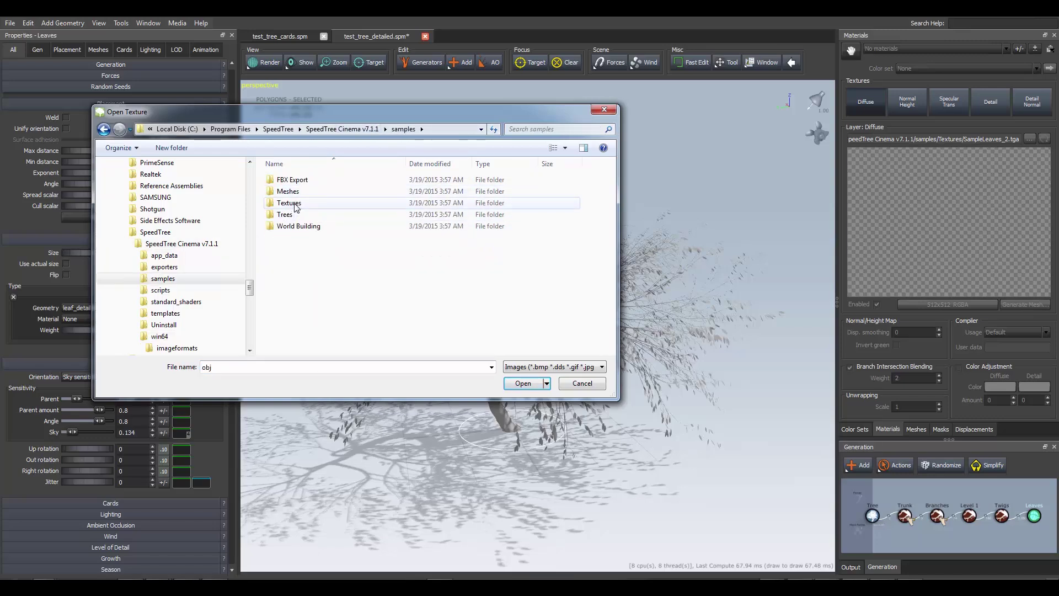
{"action": "double_click", "coordinate": [289, 203]}
{"action": "scroll", "coordinate": [462, 270], "scroll_direction": "down", "scroll_amount": 5}
{"action": "scroll", "coordinate": [462, 270], "scroll_direction": "up", "scroll_amount": 2}
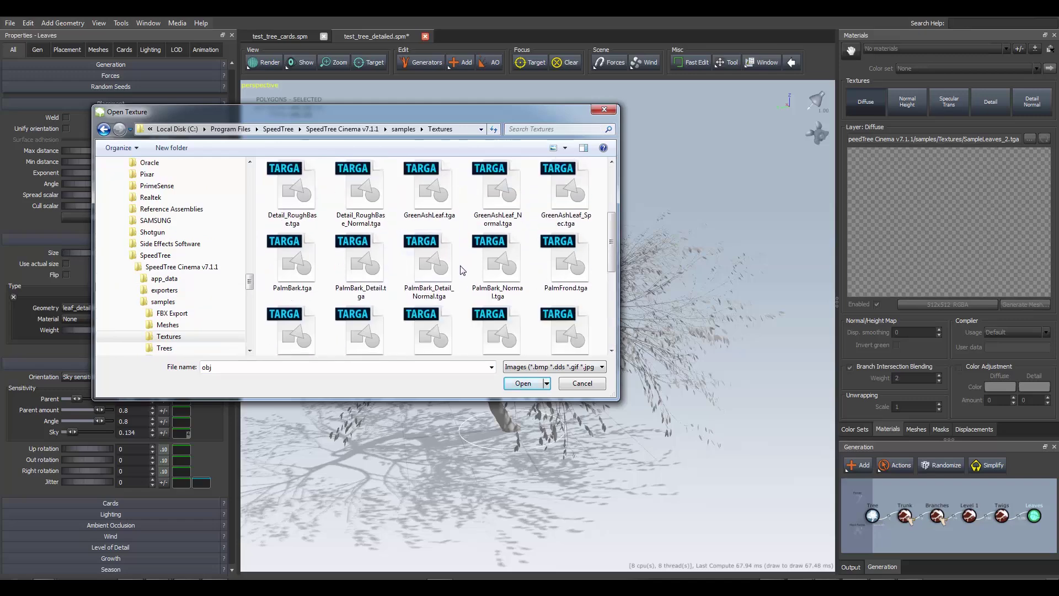
{"action": "scroll", "coordinate": [462, 270], "scroll_direction": "up", "scroll_amount": 3}
{"action": "scroll", "coordinate": [462, 270], "scroll_direction": "down", "scroll_amount": 6}
{"action": "scroll", "coordinate": [464, 273], "scroll_direction": "up", "scroll_amount": 3}
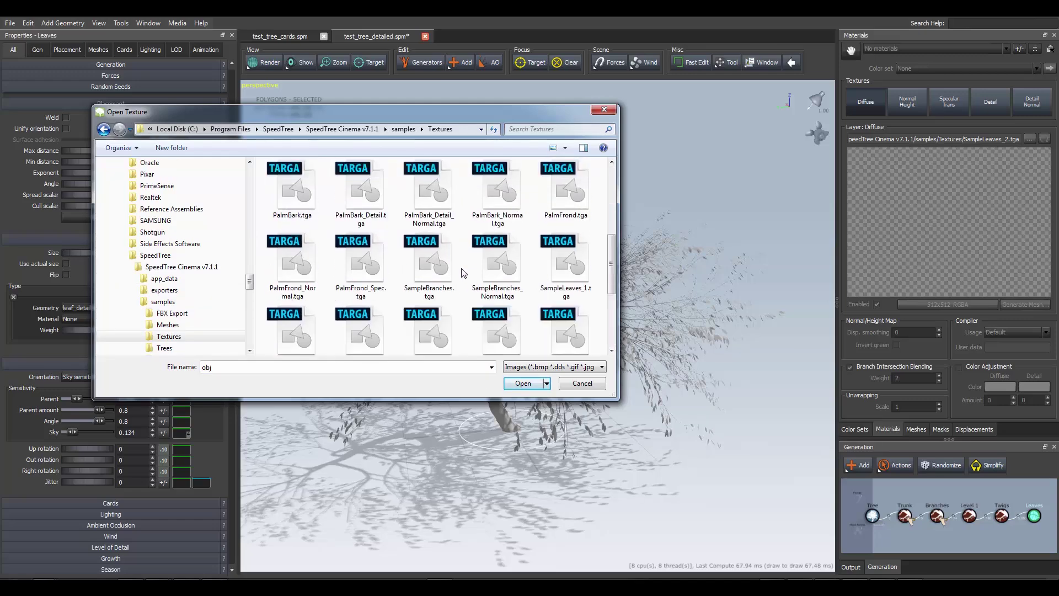
{"action": "scroll", "coordinate": [463, 273], "scroll_direction": "up", "scroll_amount": 3}
{"action": "scroll", "coordinate": [402, 234], "scroll_direction": "down", "scroll_amount": 4}
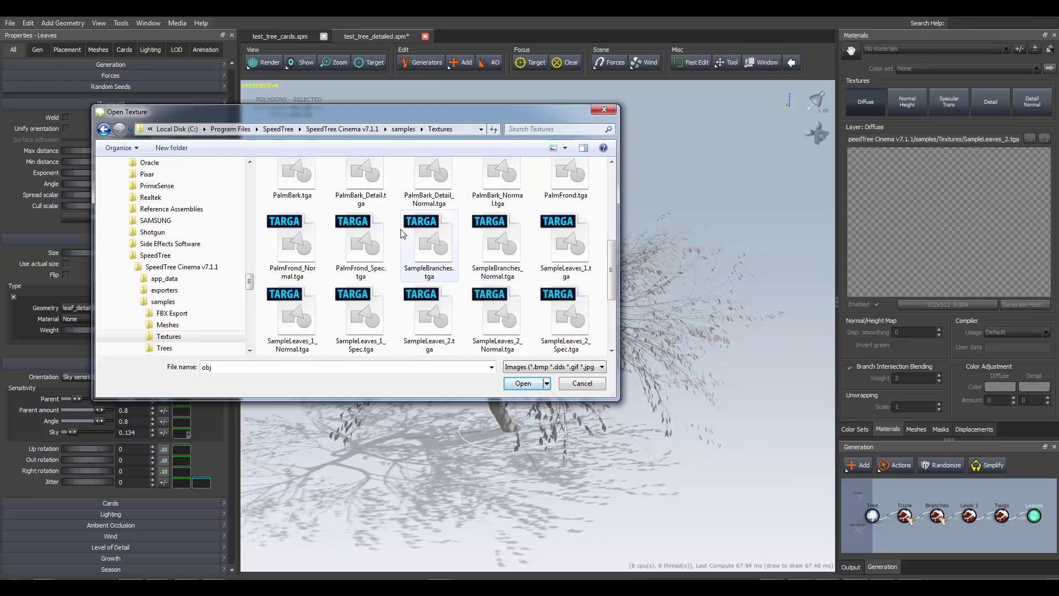
{"action": "scroll", "coordinate": [427, 243], "scroll_direction": "up", "scroll_amount": 5}
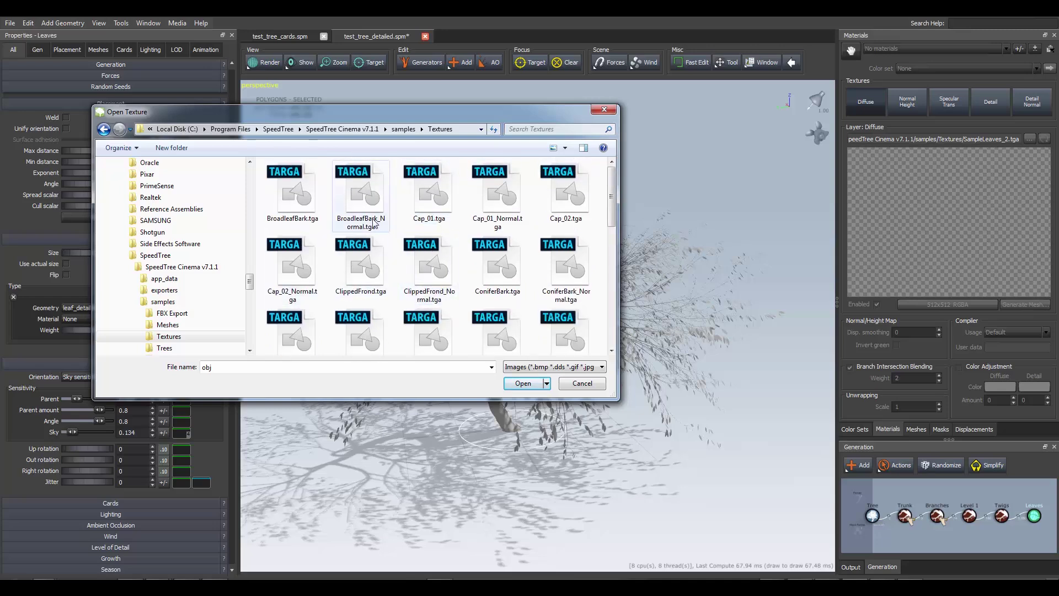
{"action": "left_click", "coordinate": [288, 211]}
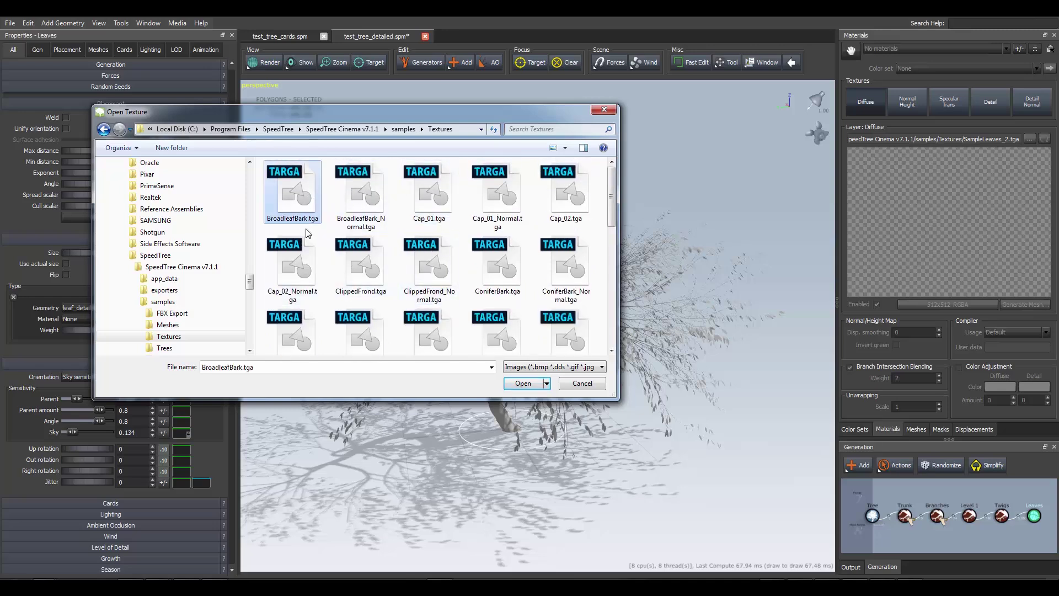
{"action": "left_click", "coordinate": [513, 382]}
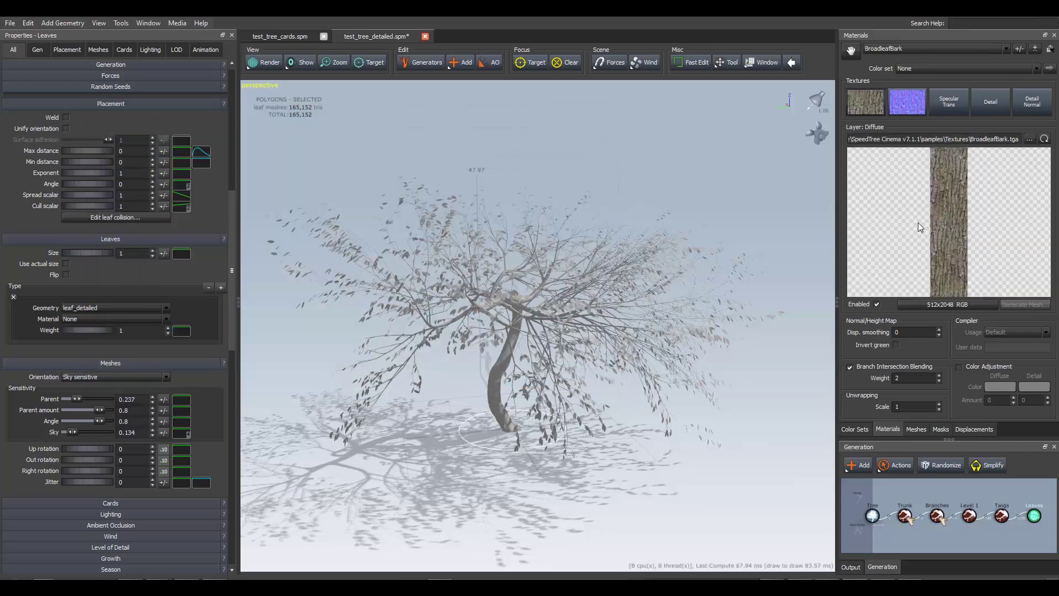
Add a material from leaf_detailed_diff.tga in H:\Documents\Testa2\leaf_detailed\c4d\tex and assign it to the Leaves generator's leaf_detailed geometry.
{"action": "left_click", "coordinate": [1035, 49]}
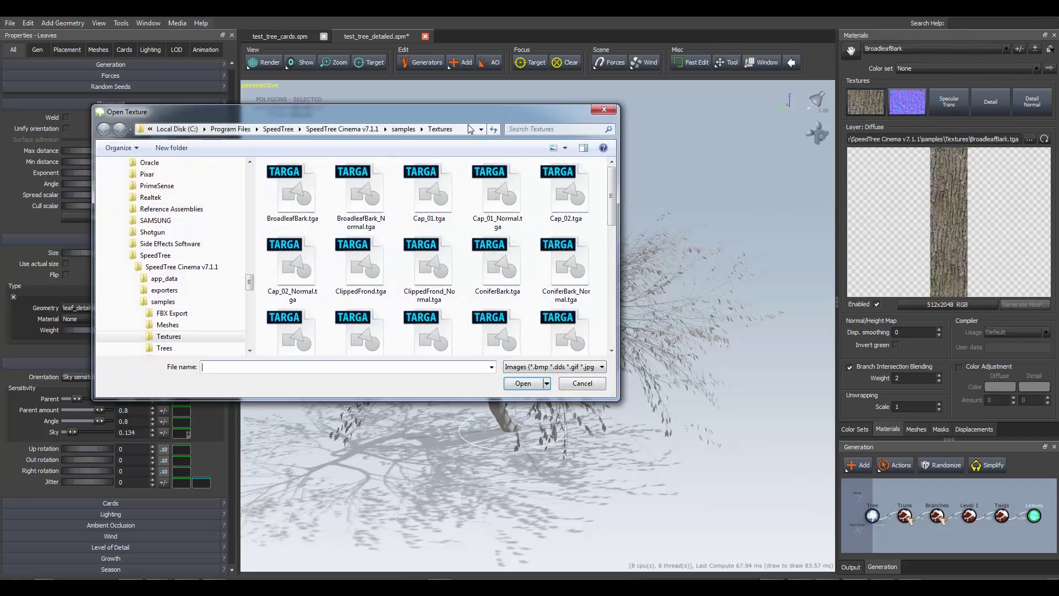
{"action": "left_click", "coordinate": [463, 135]}
{"action": "type", "text": "H"}
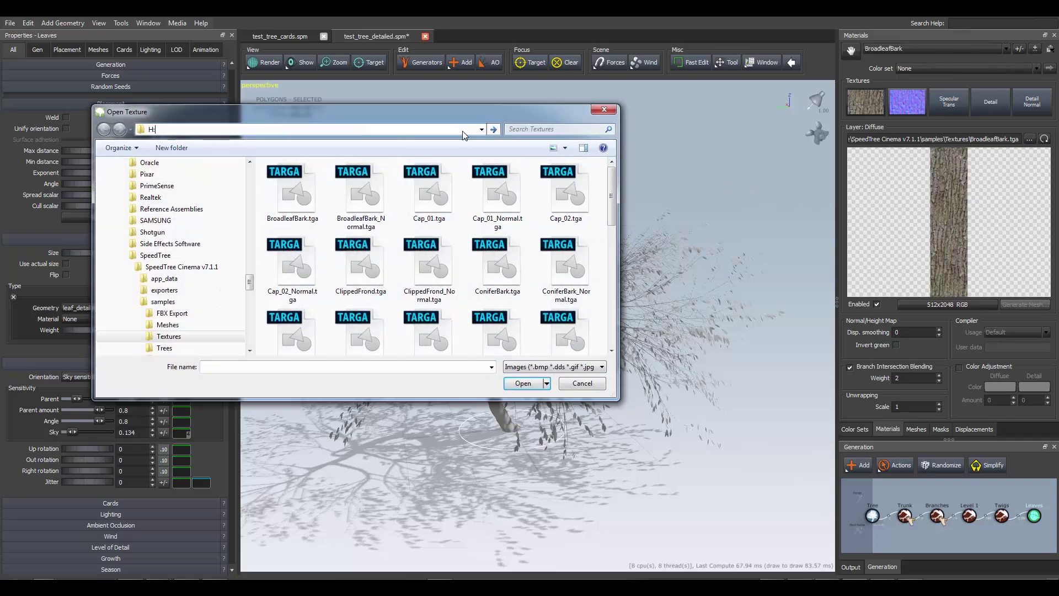
{"action": "type", "text": ":) >"}
{"action": "key", "text": "Return"}
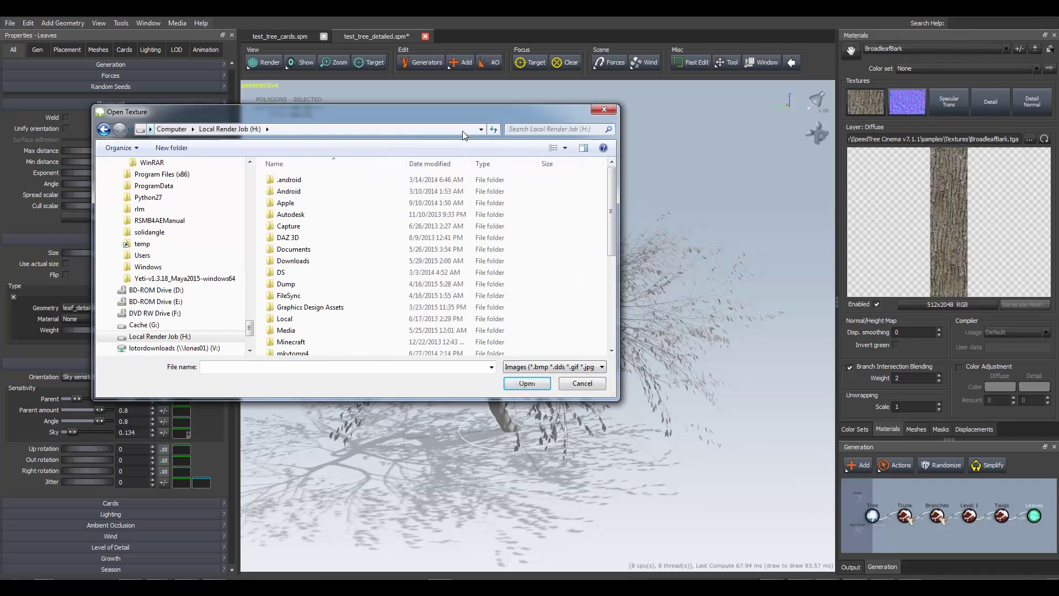
{"action": "double_click", "coordinate": [302, 253]}
{"action": "scroll", "coordinate": [309, 306], "scroll_direction": "down", "scroll_amount": 5}
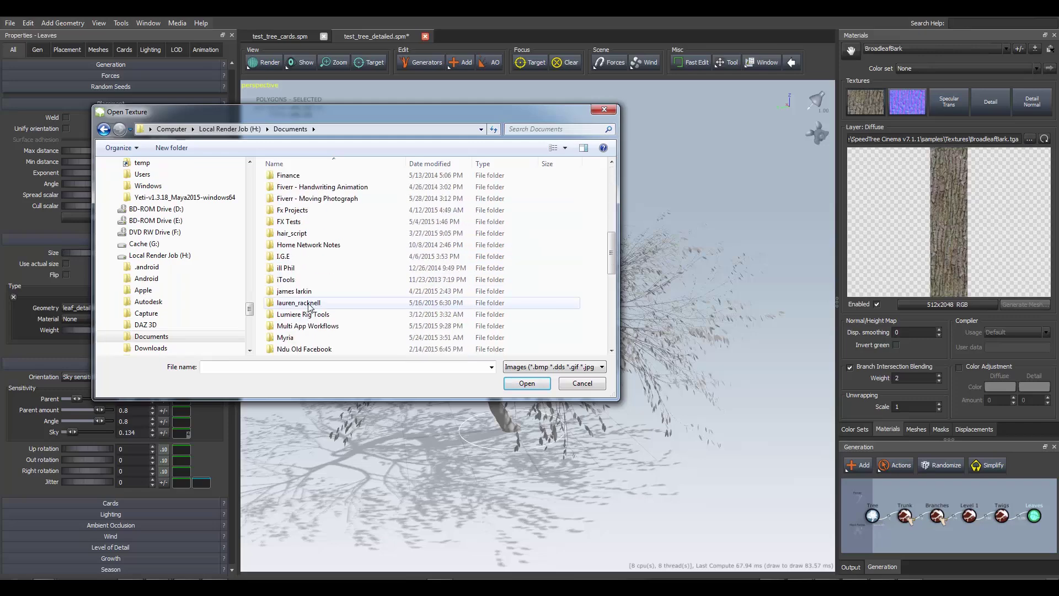
{"action": "scroll", "coordinate": [310, 307], "scroll_direction": "down", "scroll_amount": 5}
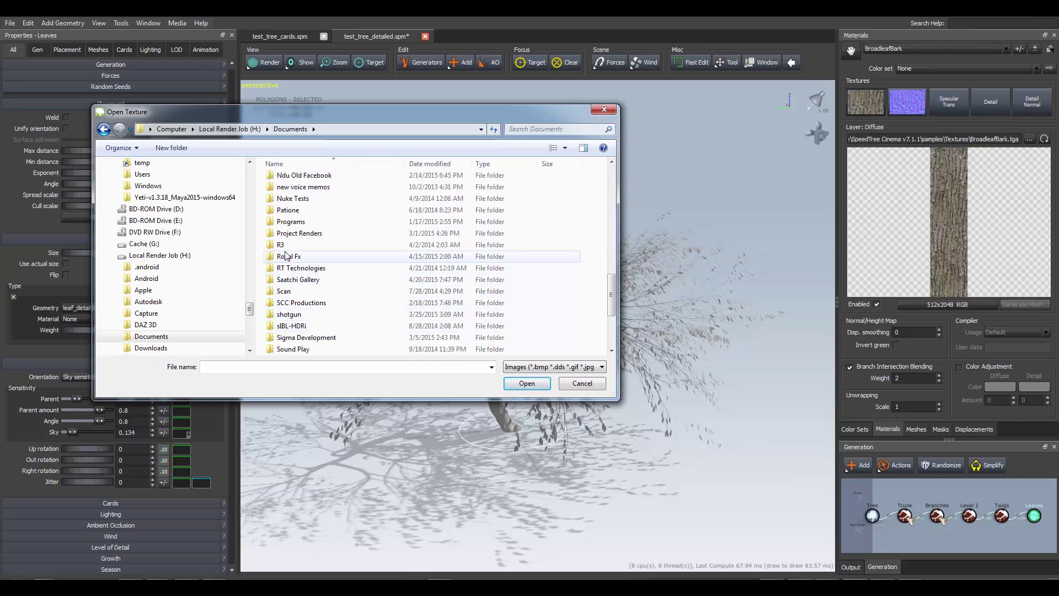
{"action": "scroll", "coordinate": [286, 255], "scroll_direction": "down", "scroll_amount": 2}
{"action": "double_click", "coordinate": [315, 313]}
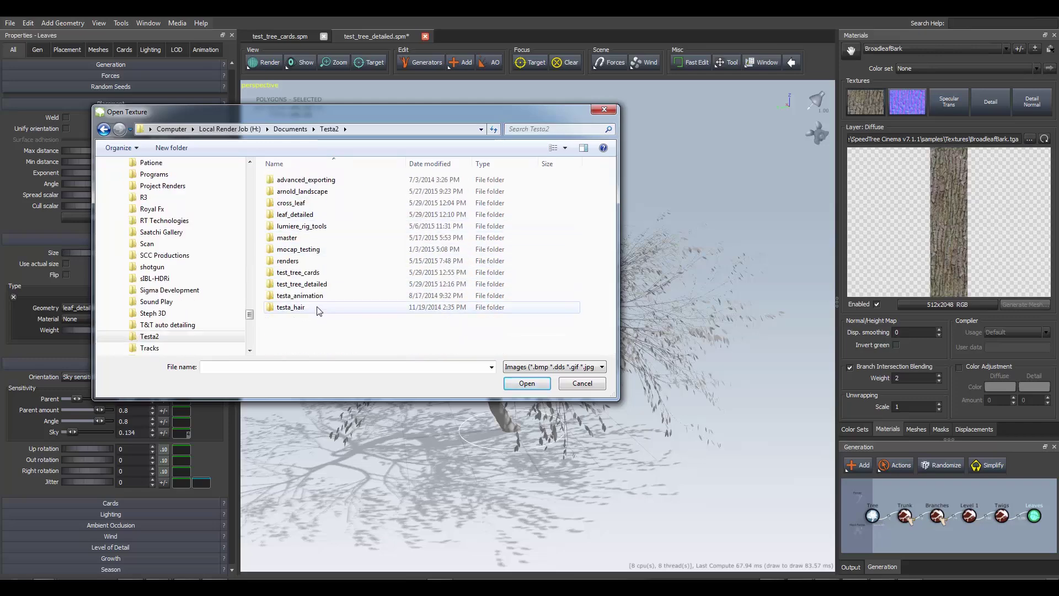
{"action": "double_click", "coordinate": [303, 215]}
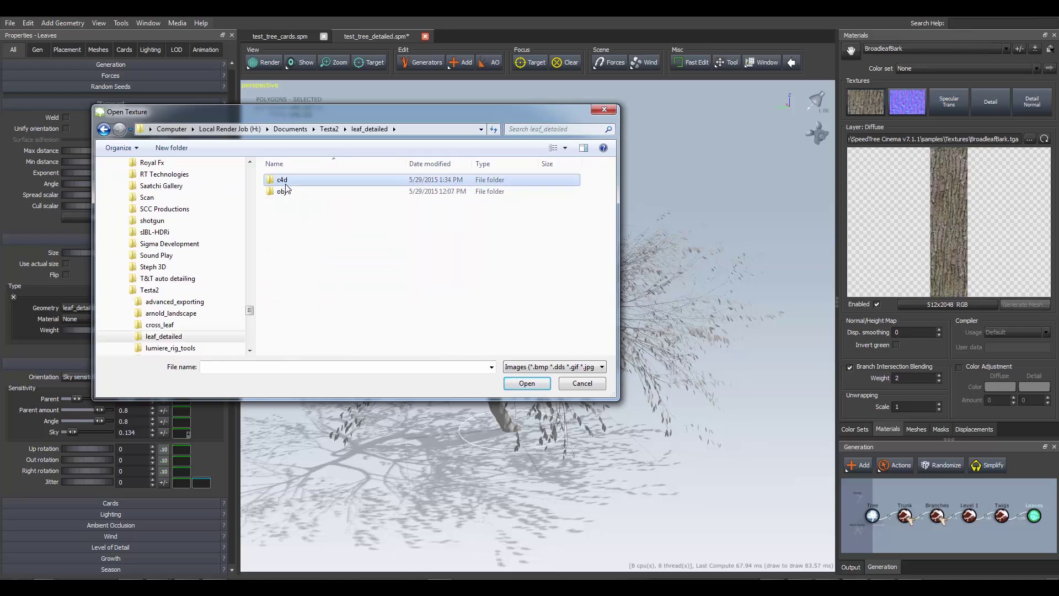
{"action": "double_click", "coordinate": [286, 181]}
{"action": "double_click", "coordinate": [284, 192]}
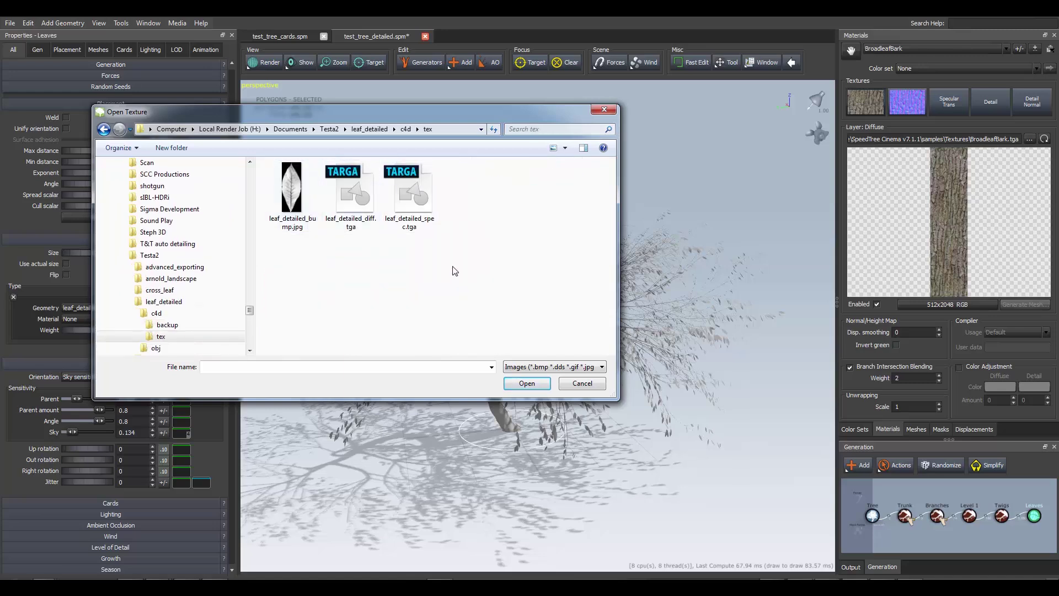
{"action": "left_click", "coordinate": [352, 194]}
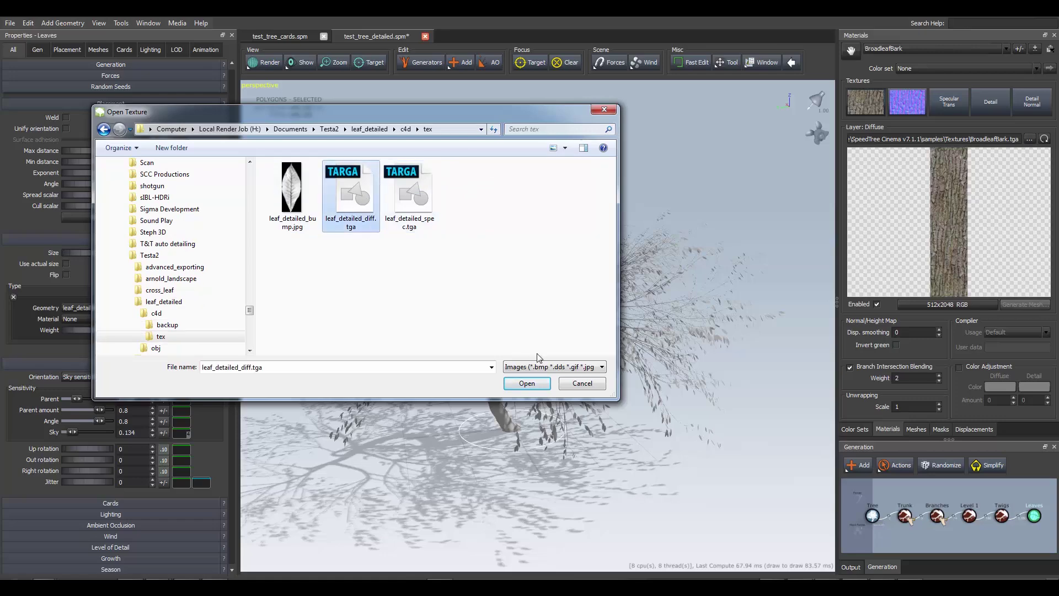
{"action": "left_click", "coordinate": [527, 384]}
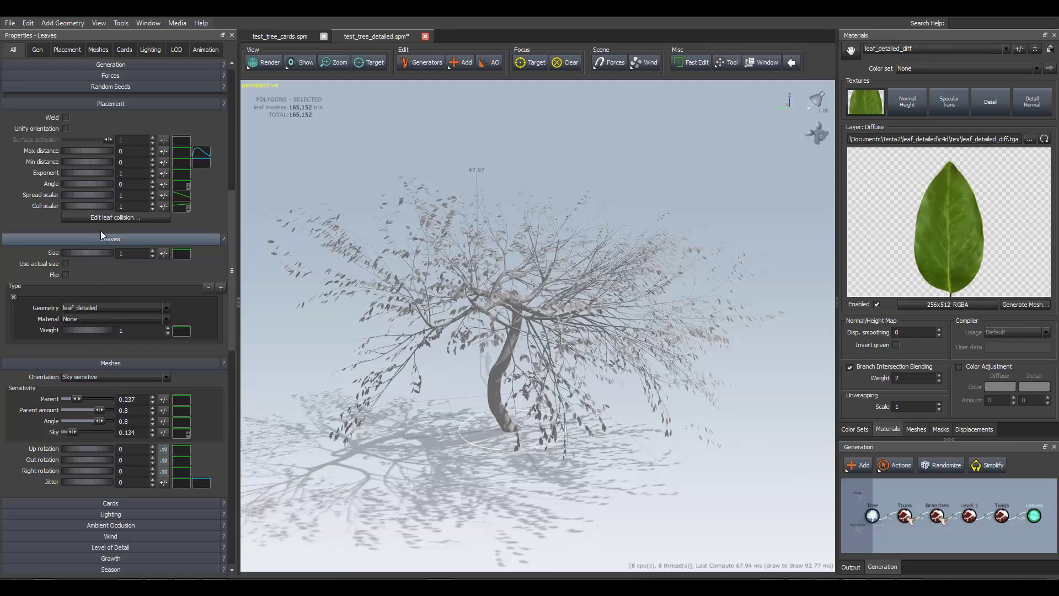
{"action": "left_click", "coordinate": [100, 316]}
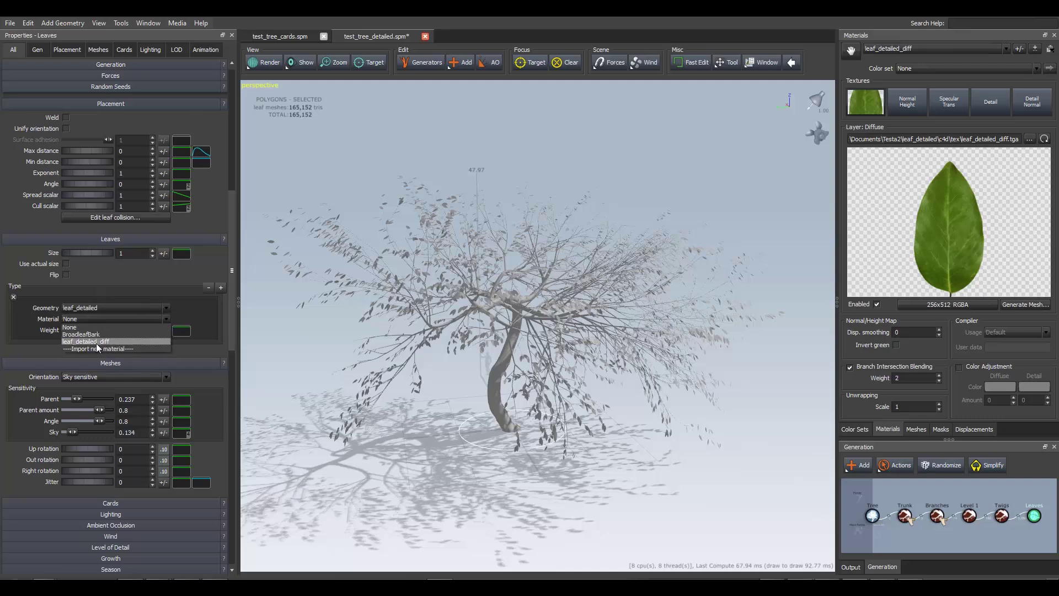
{"action": "left_click", "coordinate": [94, 341]}
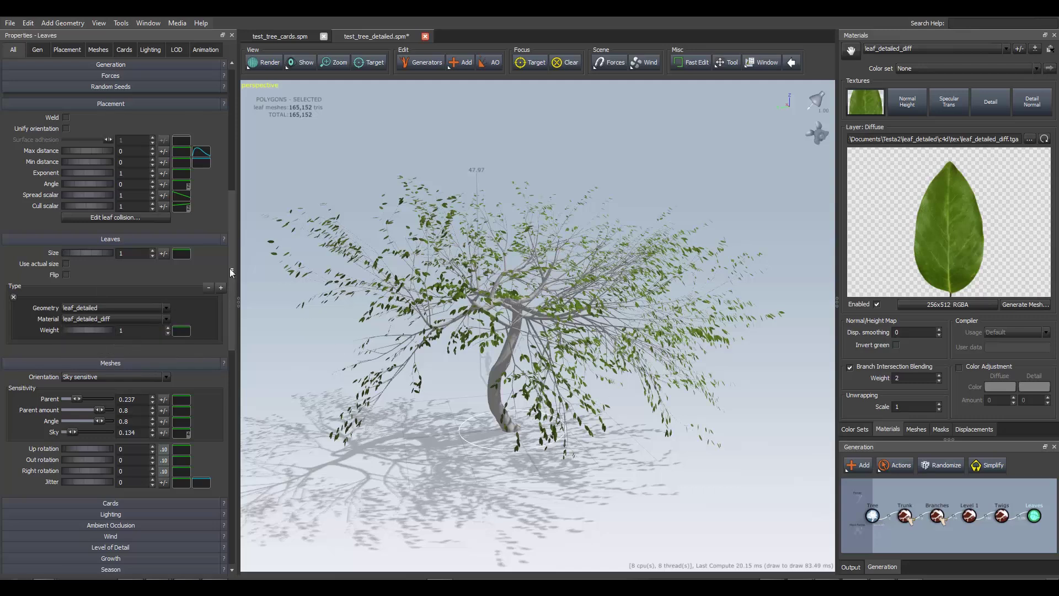
Add a branch material entry to the Trunk generator and set it to BroadleafBark.
{"action": "left_click", "coordinate": [502, 371]}
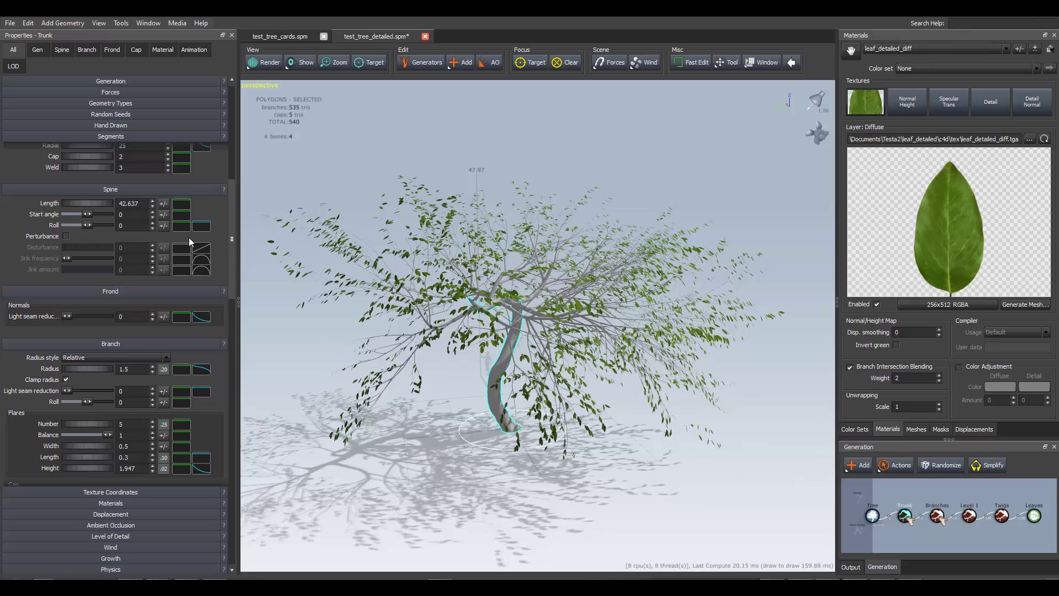
{"action": "left_click_drag", "start_coordinate": [232, 257], "coordinate": [217, 350]}
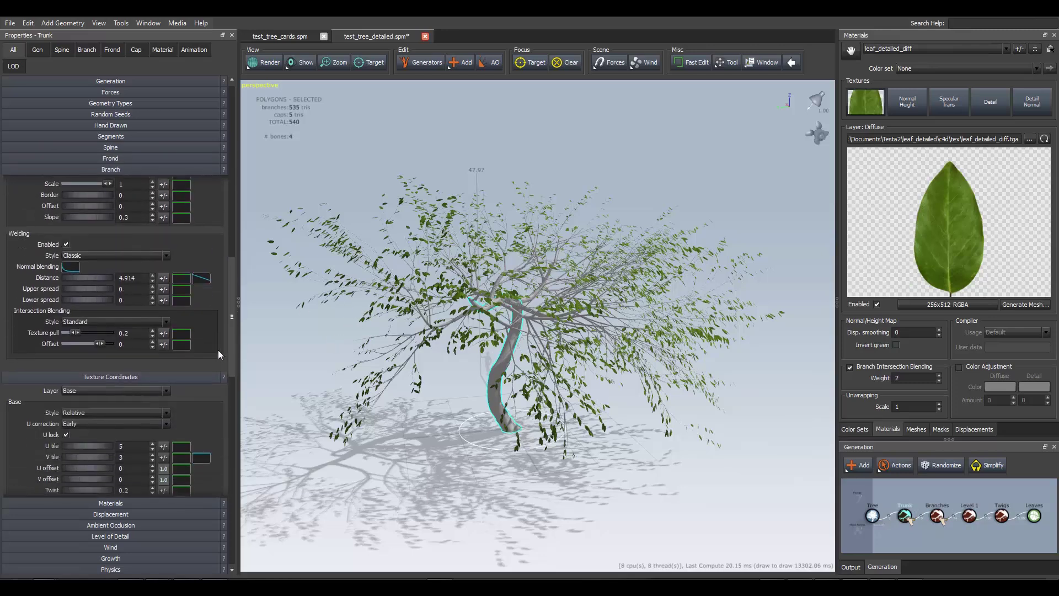
{"action": "left_click", "coordinate": [151, 503]}
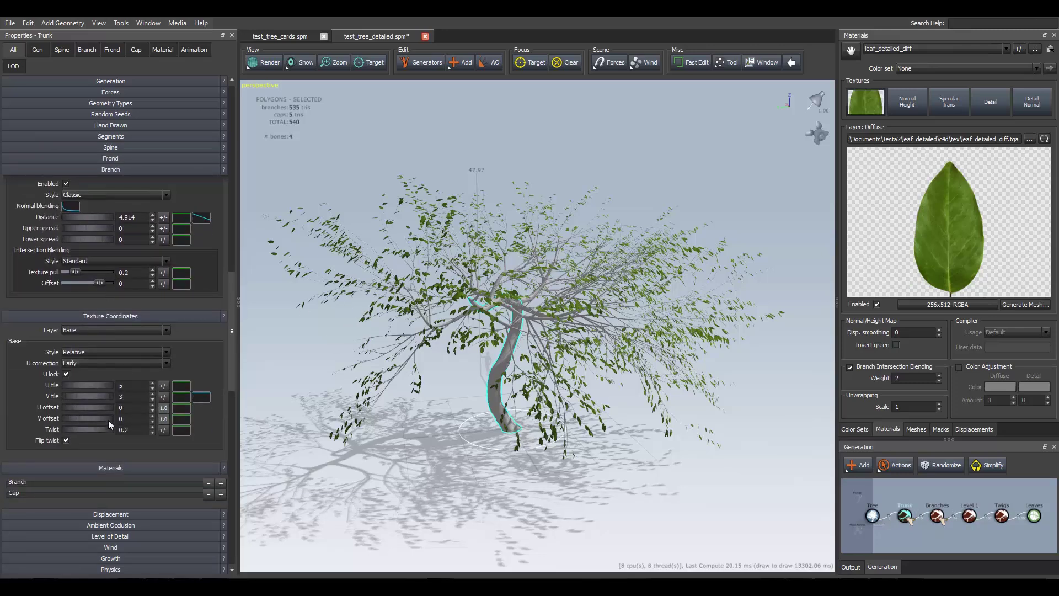
{"action": "left_click", "coordinate": [220, 483]}
{"action": "scroll", "coordinate": [74, 458], "scroll_direction": "down", "scroll_amount": 2}
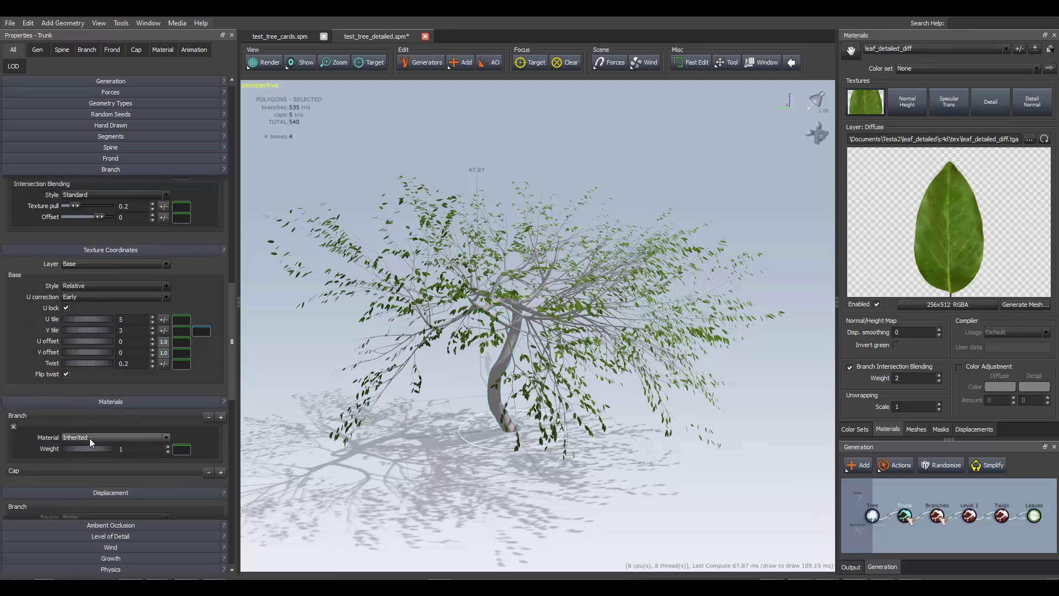
{"action": "left_click", "coordinate": [158, 437]}
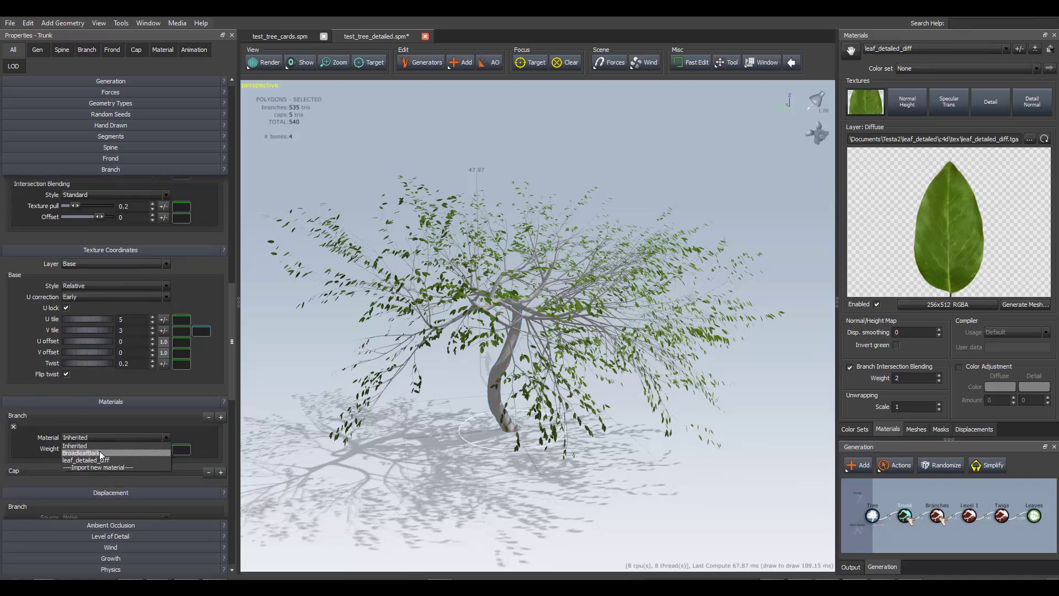
{"action": "left_click", "coordinate": [83, 453]}
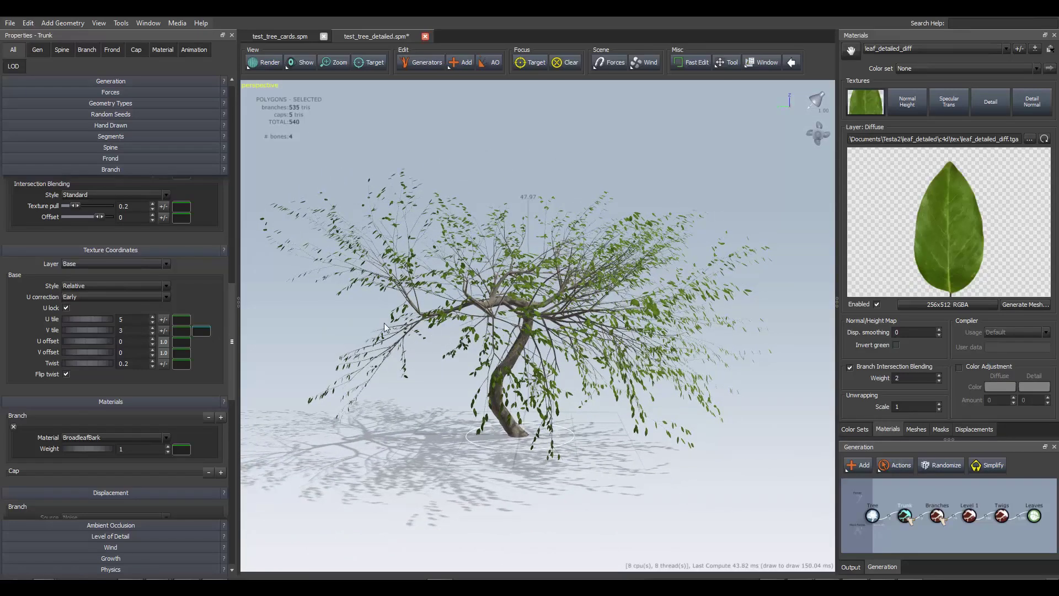
Set the size of the Leaves generator's leaves to 1.5.
{"action": "left_click", "coordinate": [312, 406]}
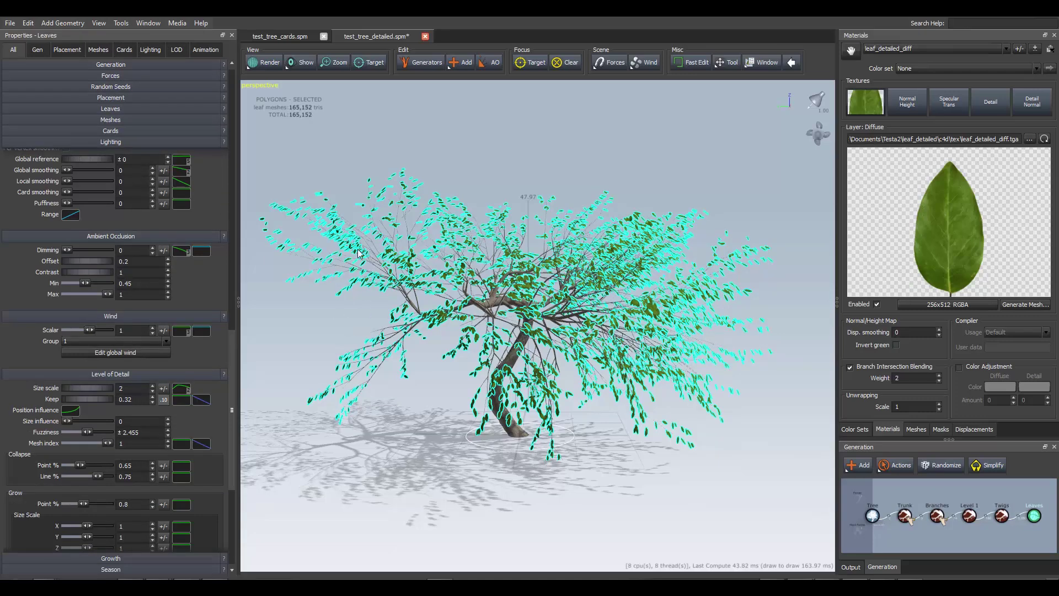
{"action": "left_click", "coordinate": [51, 65]}
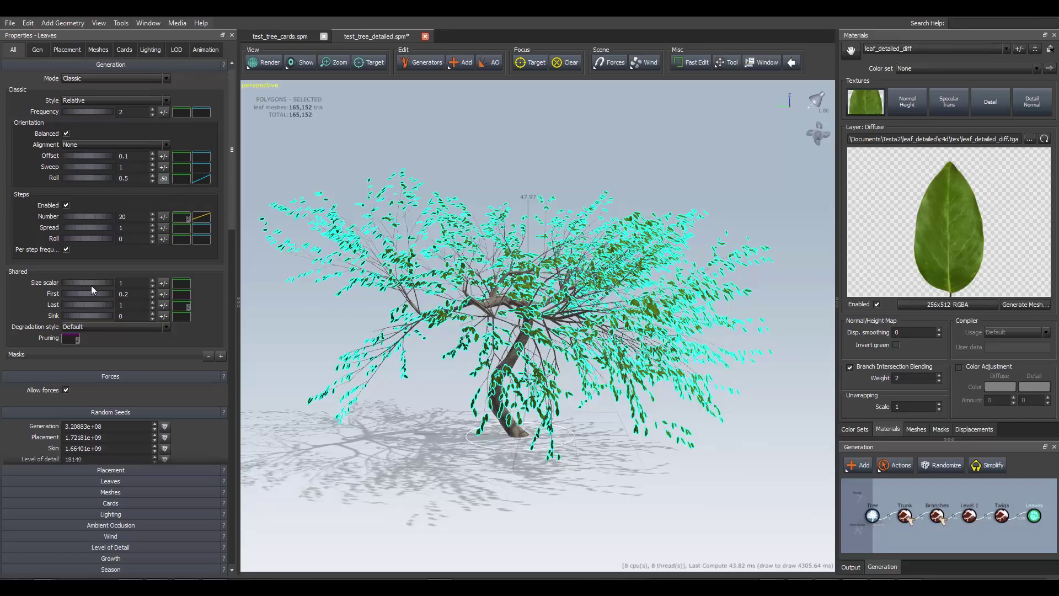
{"action": "left_click", "coordinate": [144, 481]}
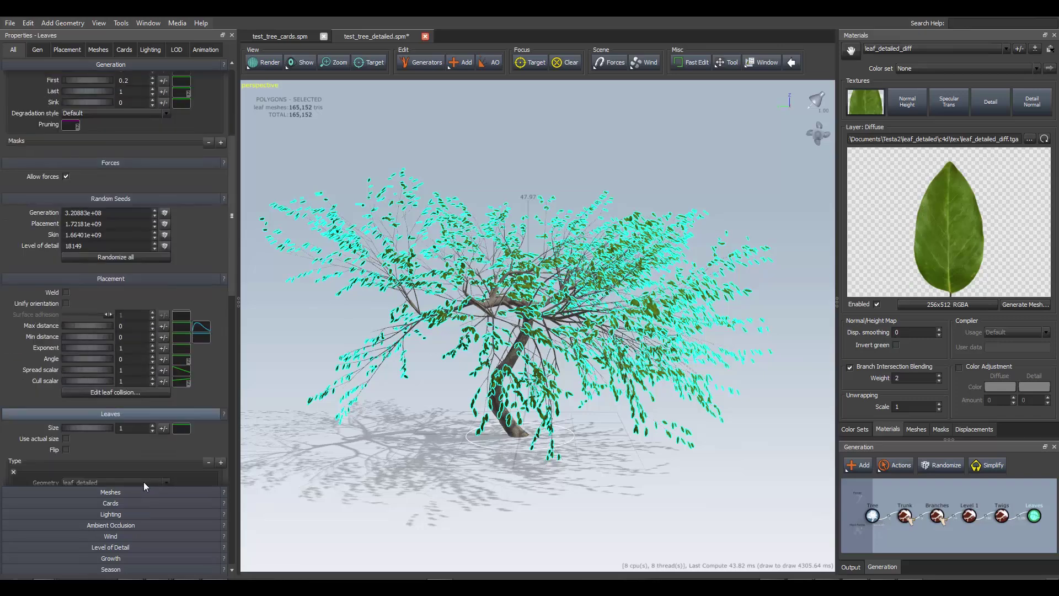
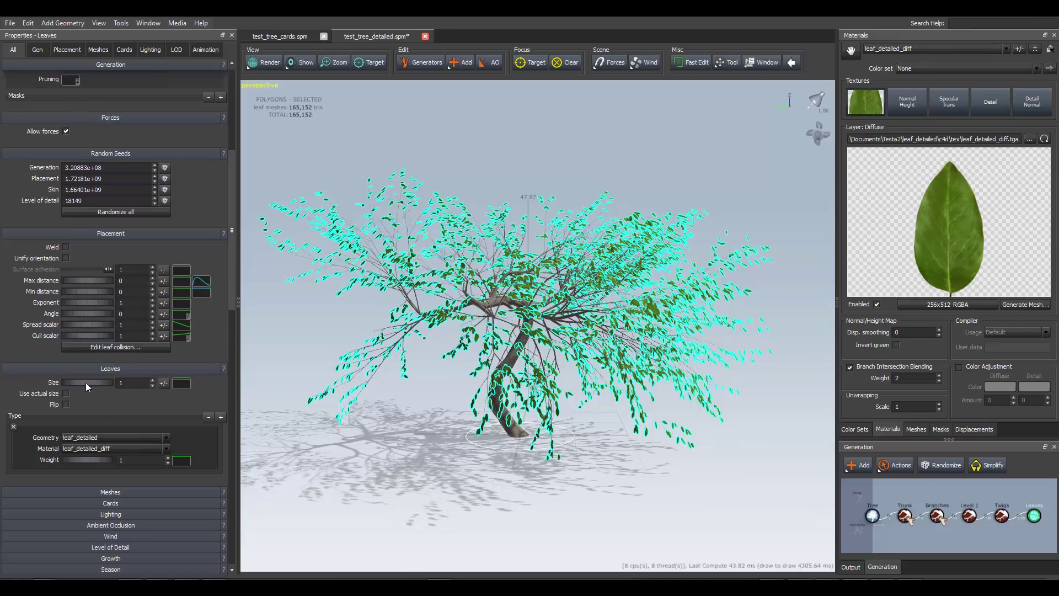
{"action": "left_click_drag", "start_coordinate": [88, 383], "coordinate": [115, 378]}
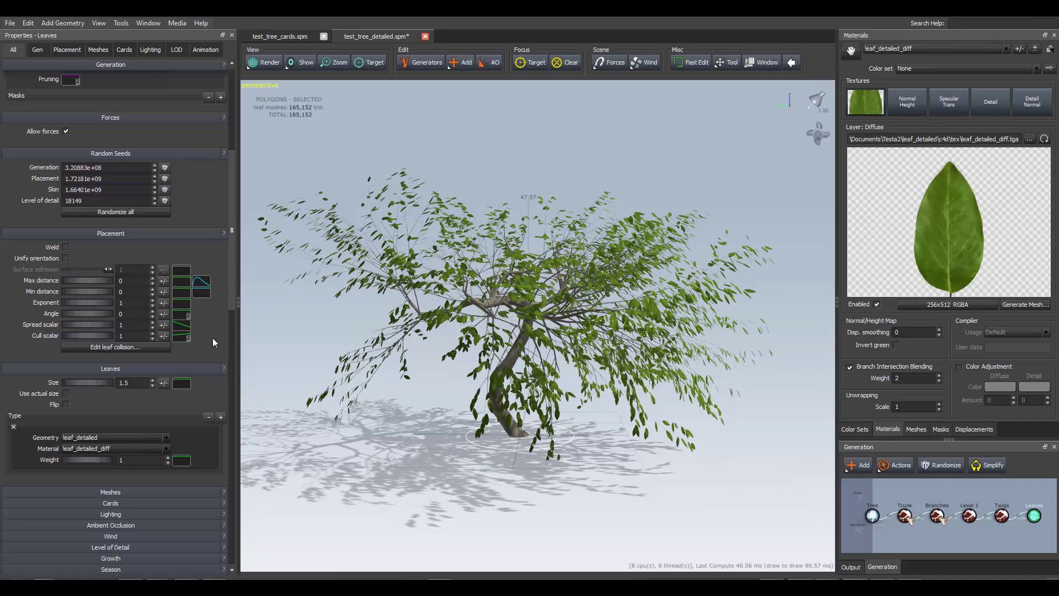
Set the Leaves generator's shared First value to 0 and Last value to 1.
{"action": "left_click_drag", "start_coordinate": [233, 269], "coordinate": [236, 215]}
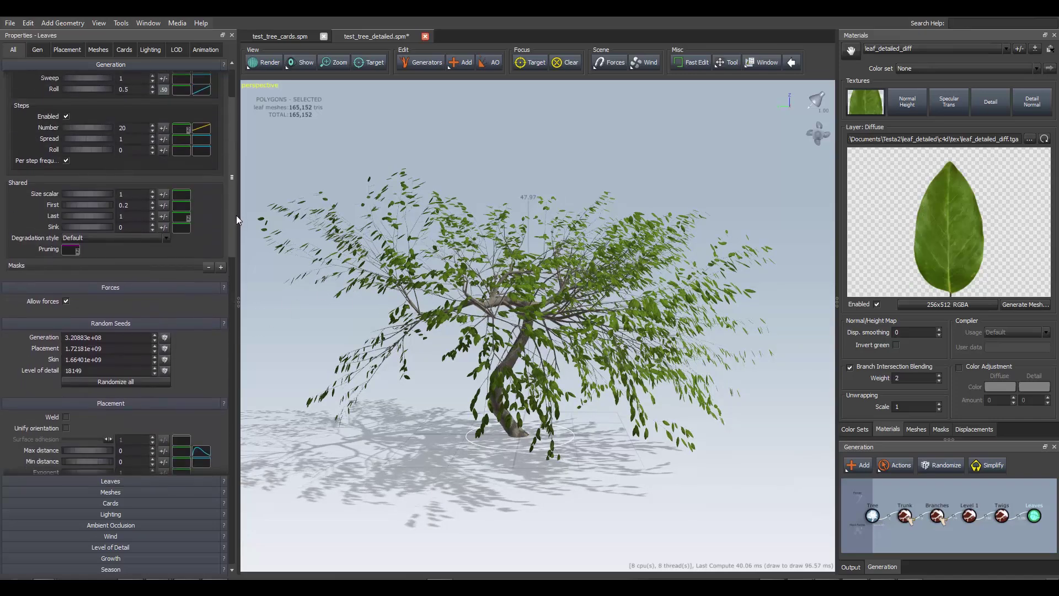
{"action": "scroll", "coordinate": [236, 216], "scroll_direction": "up", "scroll_amount": 3}
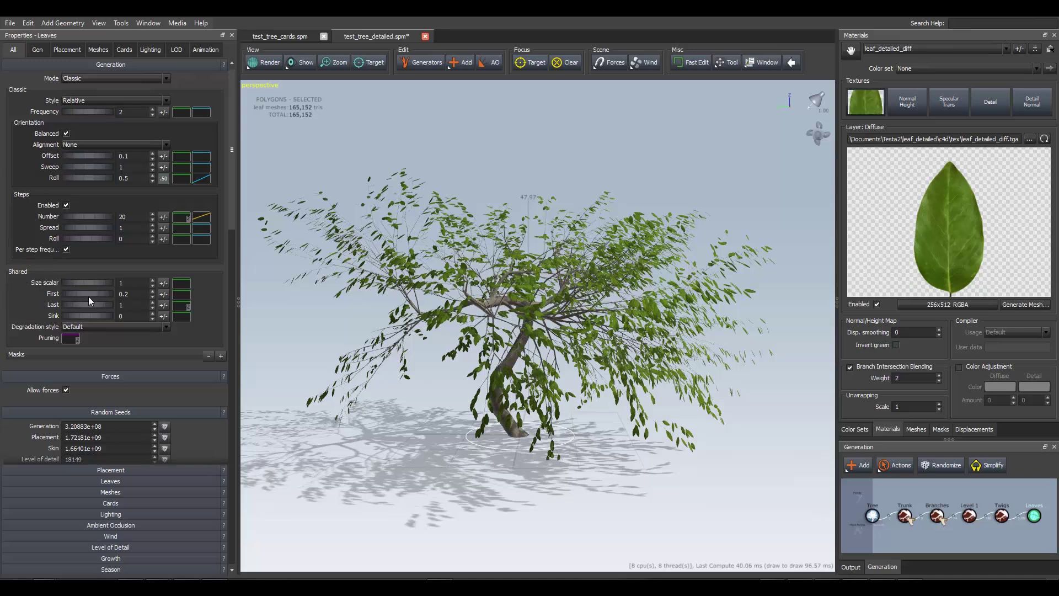
{"action": "mouse_move", "coordinate": [107, 293]}
{"action": "left_mouse_down"}
{"action": "mouse_move", "coordinate": [87, 294]}
{"action": "mouse_move", "coordinate": [101, 293]}
{"action": "left_mouse_up"}
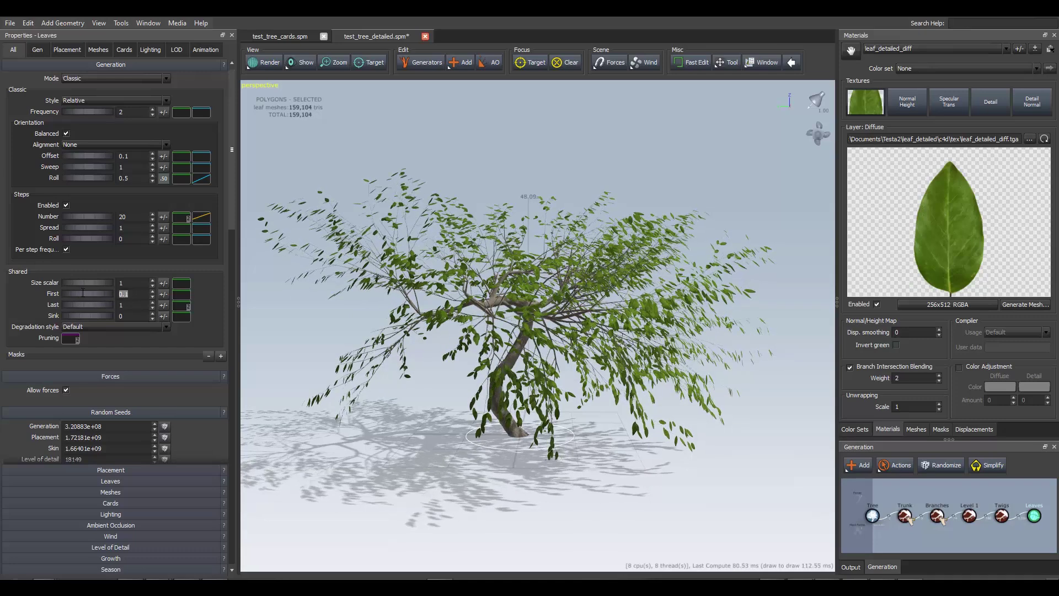
{"action": "type", "text": "0"}
{"action": "left_click_drag", "start_coordinate": [97, 305], "coordinate": [44, 316]}
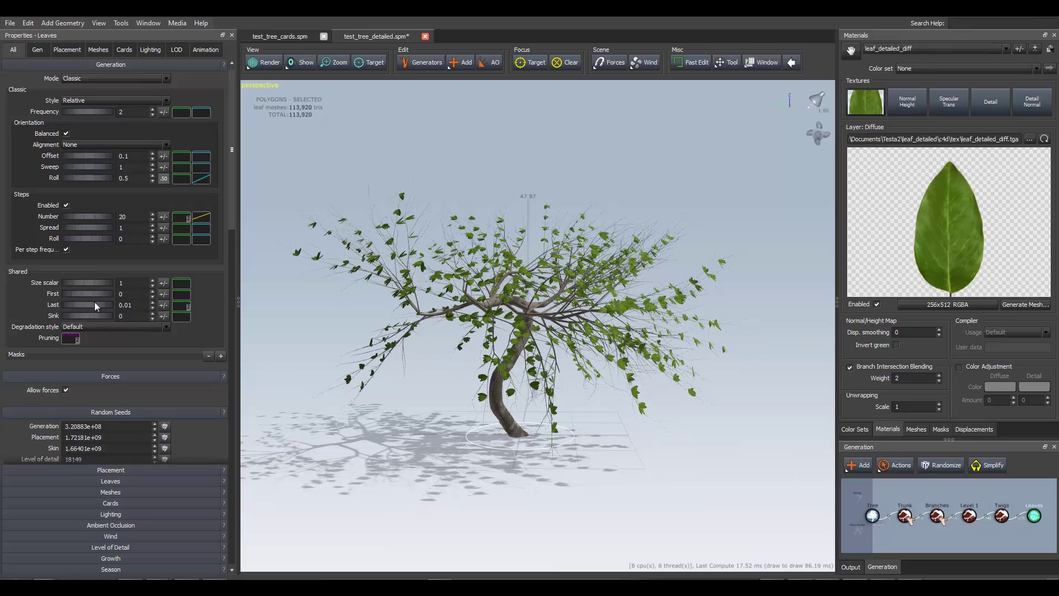
{"action": "mouse_move", "coordinate": [94, 305]}
{"action": "left_mouse_down"}
{"action": "mouse_move", "coordinate": [151, 305]}
{"action": "mouse_move", "coordinate": [83, 306]}
{"action": "left_mouse_up"}
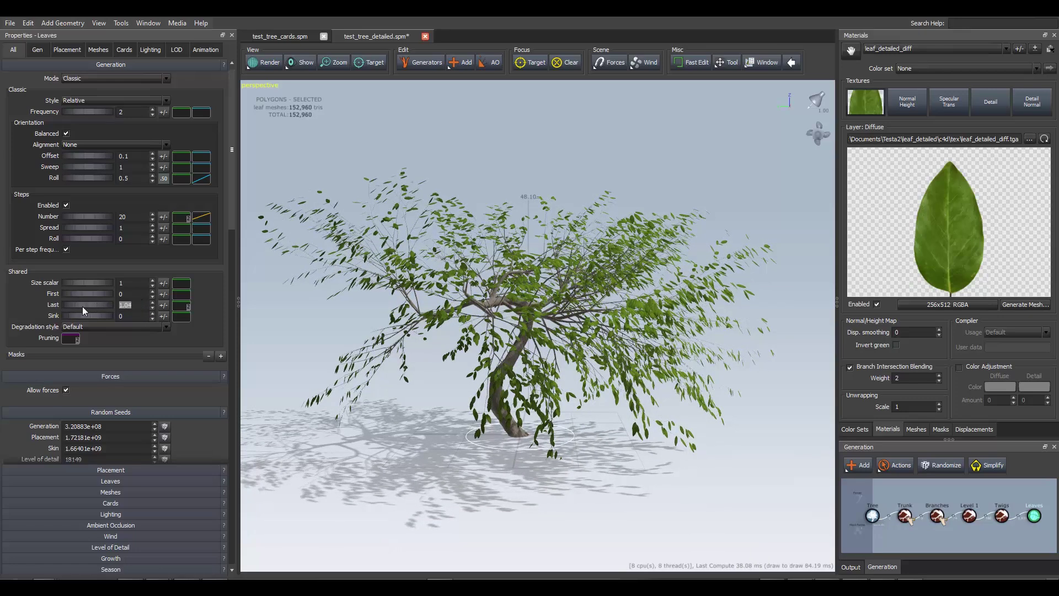
{"action": "type", "text": "1"}
{"action": "left_click", "coordinate": [122, 294]}
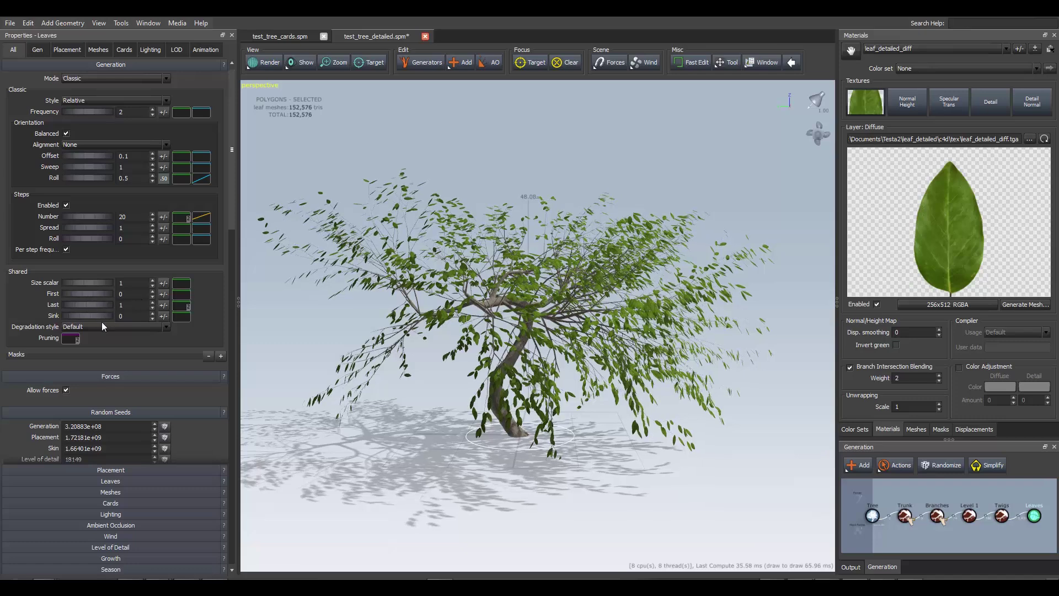
{"action": "left_click_drag", "start_coordinate": [97, 281], "coordinate": [71, 283]}
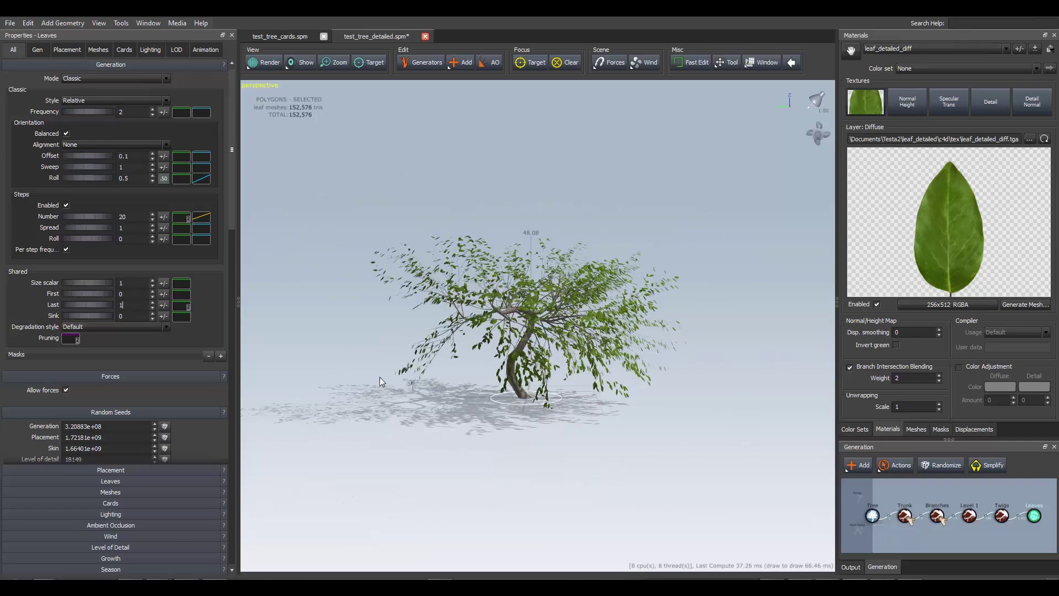
Try a different Sink value for the leaves while viewing them up close, and undo the change.
{"action": "scroll", "coordinate": [384, 372], "scroll_direction": "up", "scroll_amount": 10}
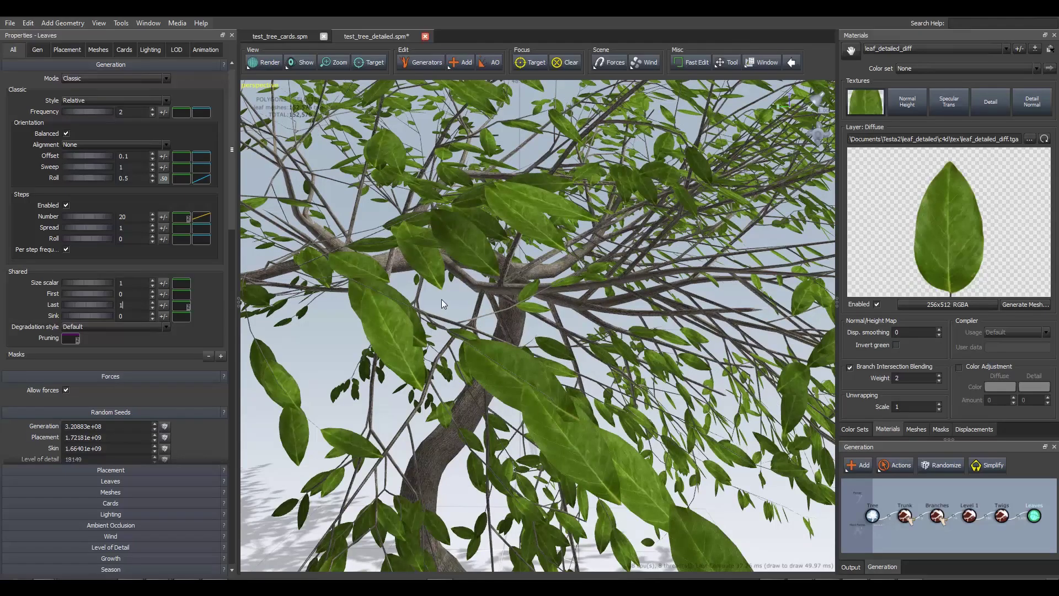
{"action": "mouse_move", "coordinate": [441, 299]}
{"action": "left_mouse_down"}
{"action": "mouse_move", "coordinate": [424, 305]}
{"action": "mouse_move", "coordinate": [432, 323]}
{"action": "mouse_move", "coordinate": [458, 292]}
{"action": "left_mouse_up"}
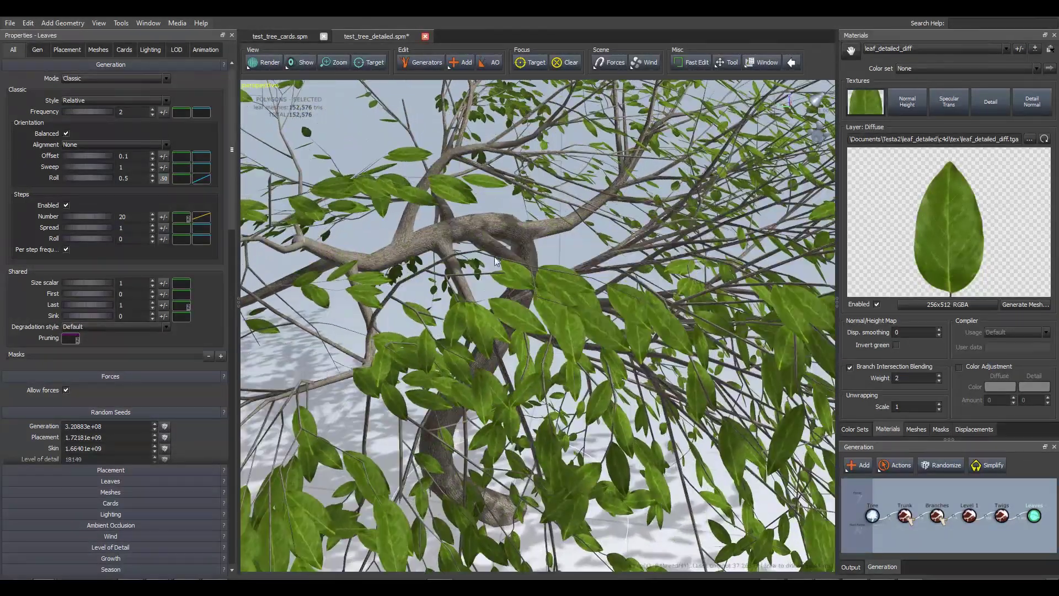
{"action": "scroll", "coordinate": [532, 281], "scroll_direction": "up", "scroll_amount": 5}
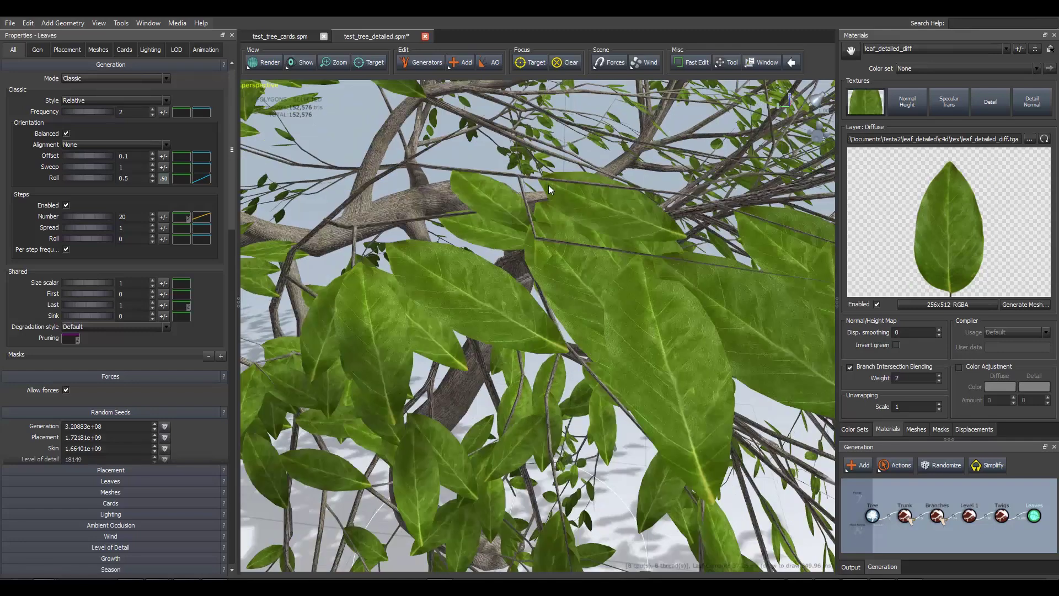
{"action": "mouse_move", "coordinate": [86, 316]}
{"action": "left_mouse_down"}
{"action": "mouse_move", "coordinate": [116, 316]}
{"action": "mouse_move", "coordinate": [68, 313]}
{"action": "mouse_move", "coordinate": [154, 323]}
{"action": "mouse_move", "coordinate": [102, 316]}
{"action": "left_mouse_up"}
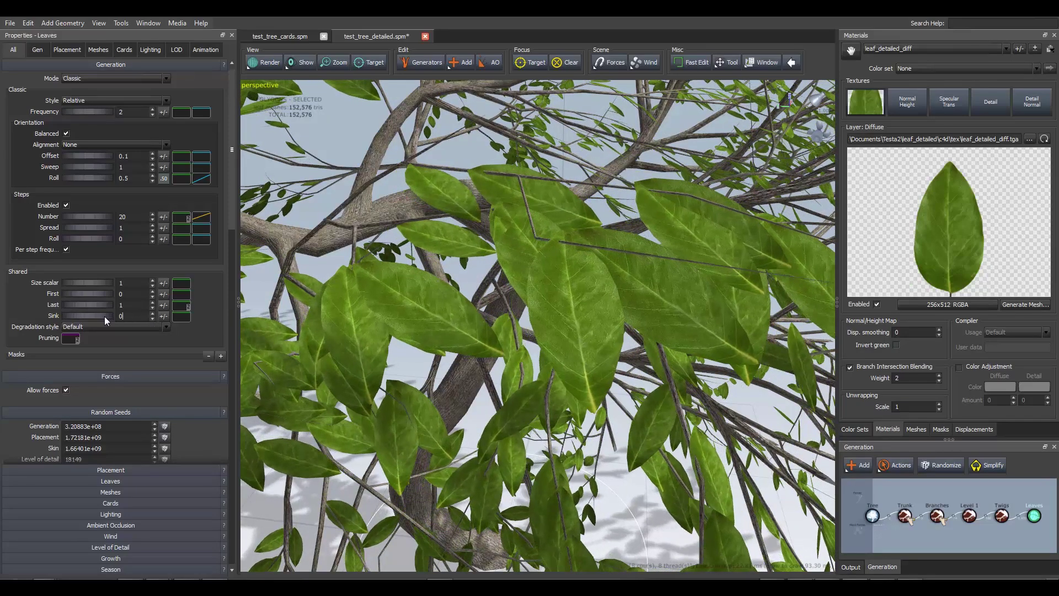
{"action": "key", "text": "ctrl+z"}
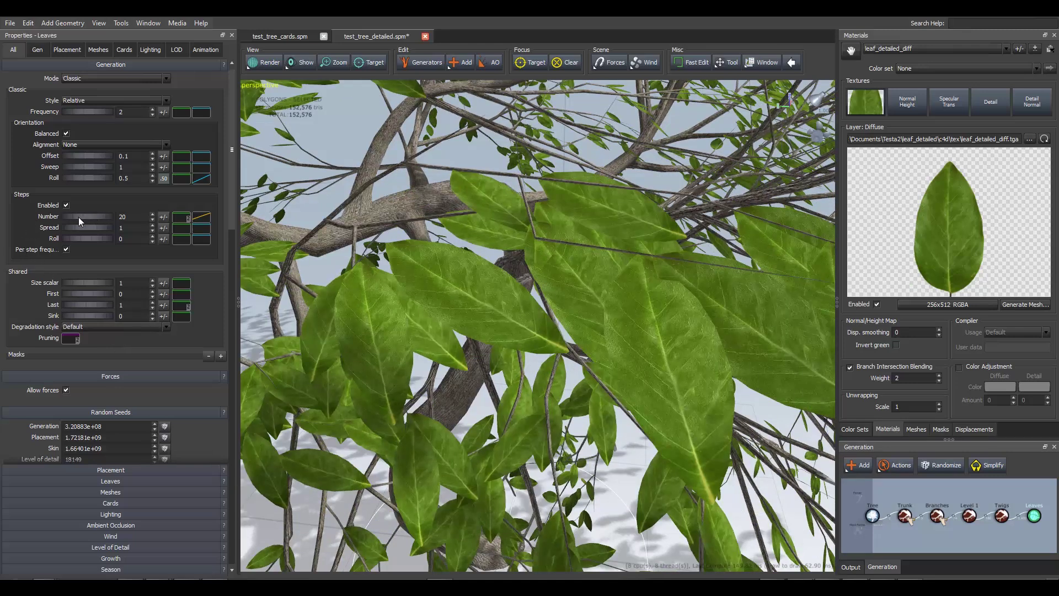
Increase the Number of leaf steps to 26.12 and check the foliage from near and far.
{"action": "left_click_drag", "start_coordinate": [78, 217], "coordinate": [323, 256]}
{"action": "scroll", "coordinate": [408, 244], "scroll_direction": "up", "scroll_amount": 6}
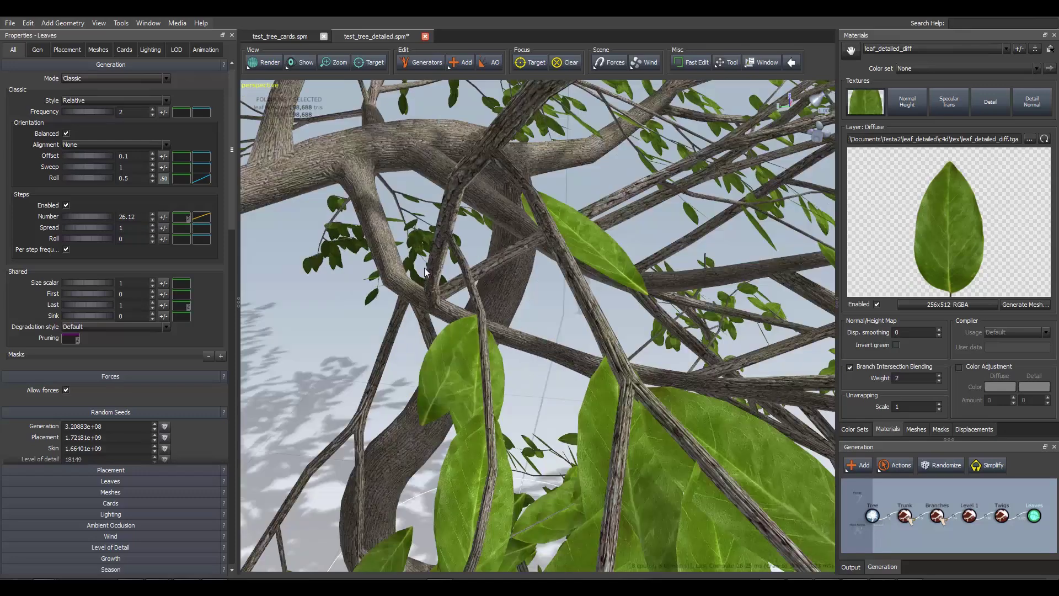
{"action": "scroll", "coordinate": [430, 270], "scroll_direction": "down", "scroll_amount": 7}
{"action": "scroll", "coordinate": [433, 273], "scroll_direction": "down", "scroll_amount": 8}
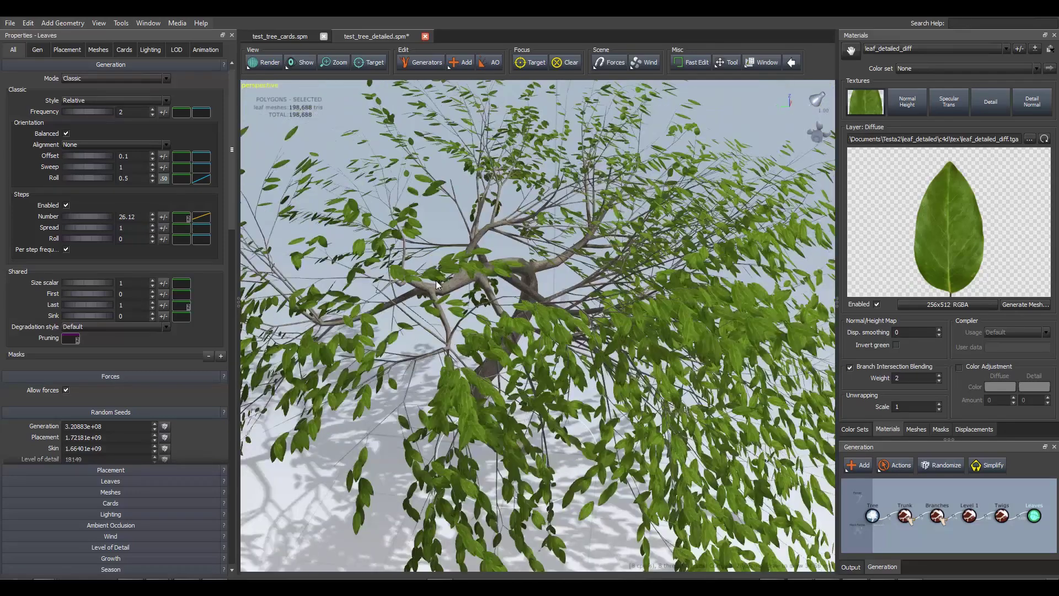
{"action": "scroll", "coordinate": [439, 296], "scroll_direction": "up", "scroll_amount": 2}
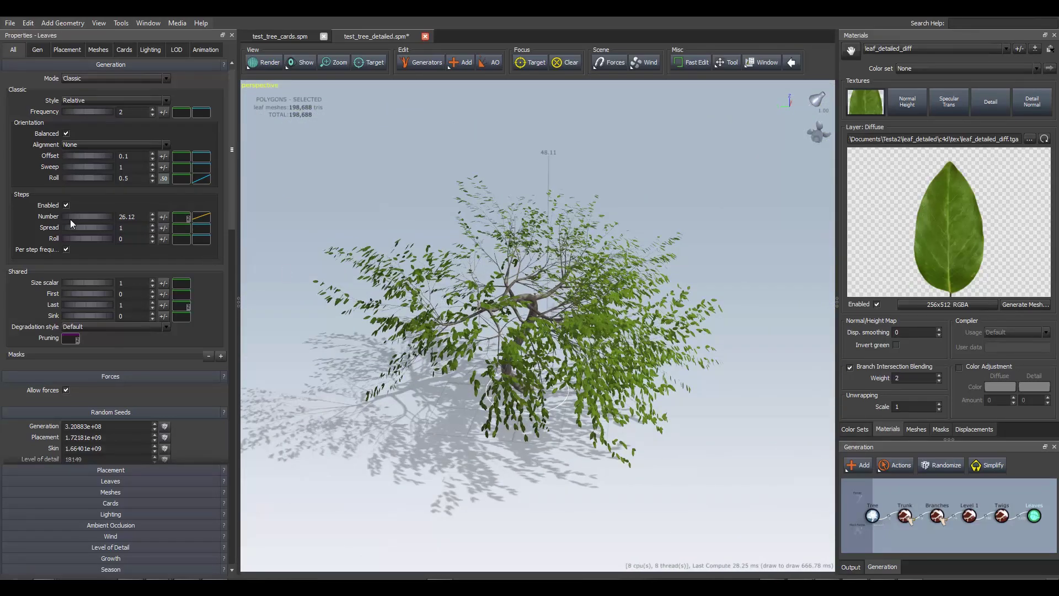
Set the Leaves generation style to Absolute and reduce the Number of steps to 9.12.
{"action": "left_click", "coordinate": [83, 100]}
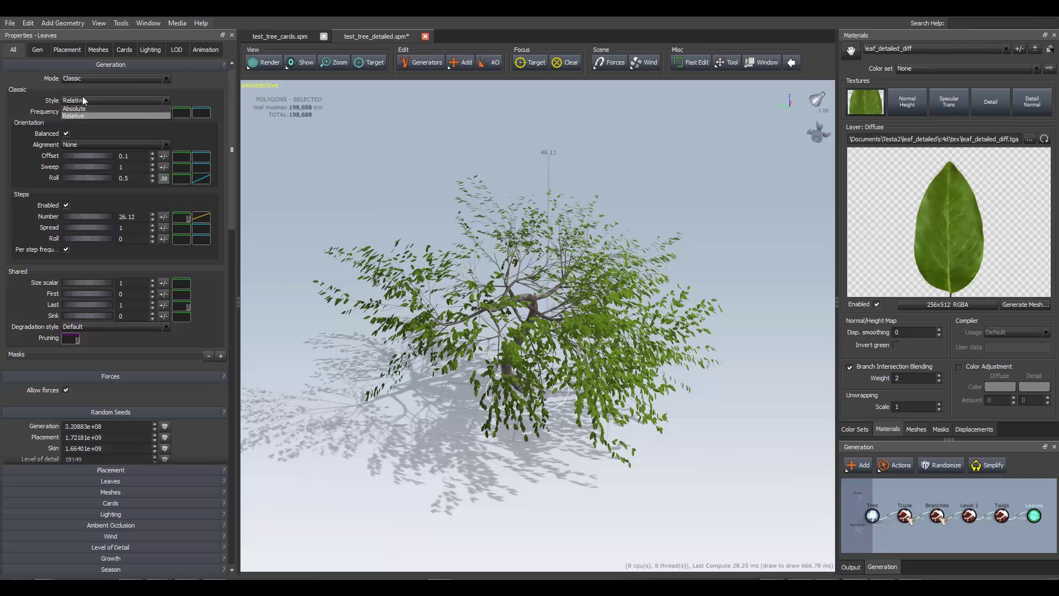
{"action": "left_click", "coordinate": [82, 109]}
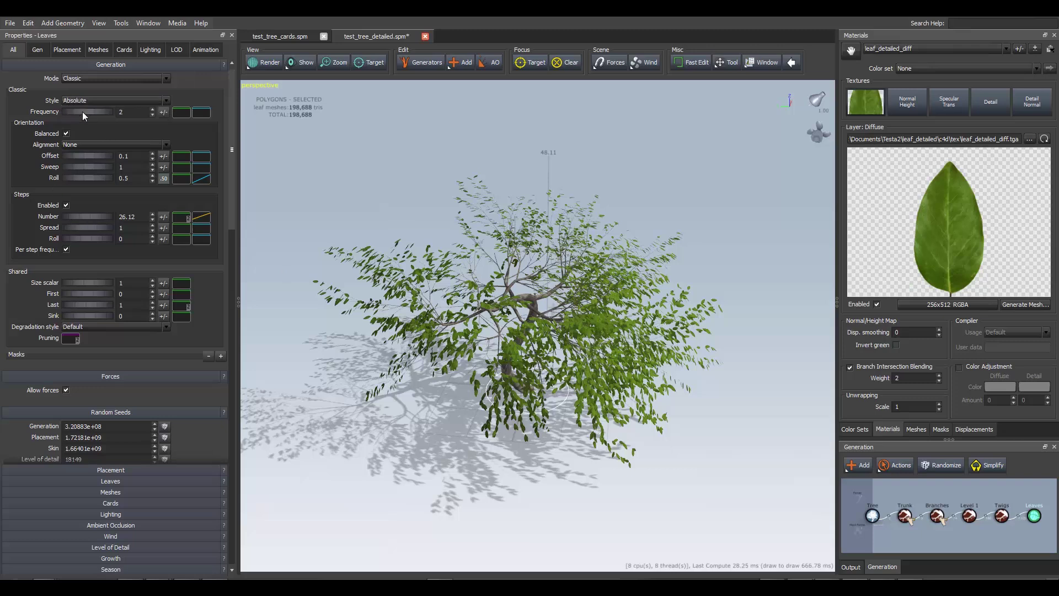
{"action": "left_click", "coordinate": [66, 133]}
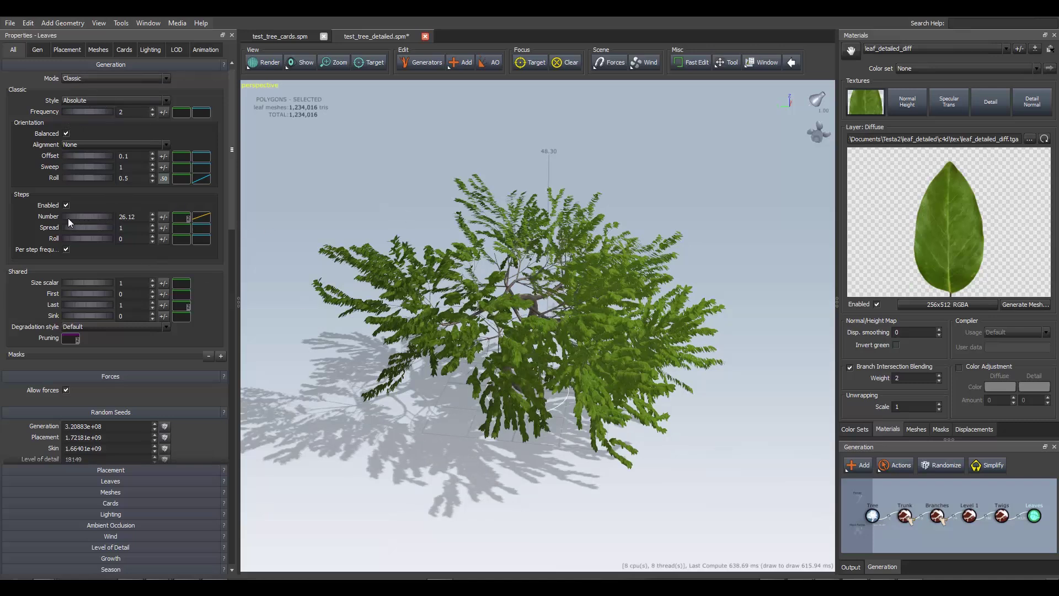
{"action": "mouse_move", "coordinate": [68, 218]}
{"action": "left_mouse_down"}
{"action": "mouse_move", "coordinate": [41, 218]}
{"action": "mouse_move", "coordinate": [92, 216]}
{"action": "mouse_move", "coordinate": [64, 216]}
{"action": "left_mouse_up"}
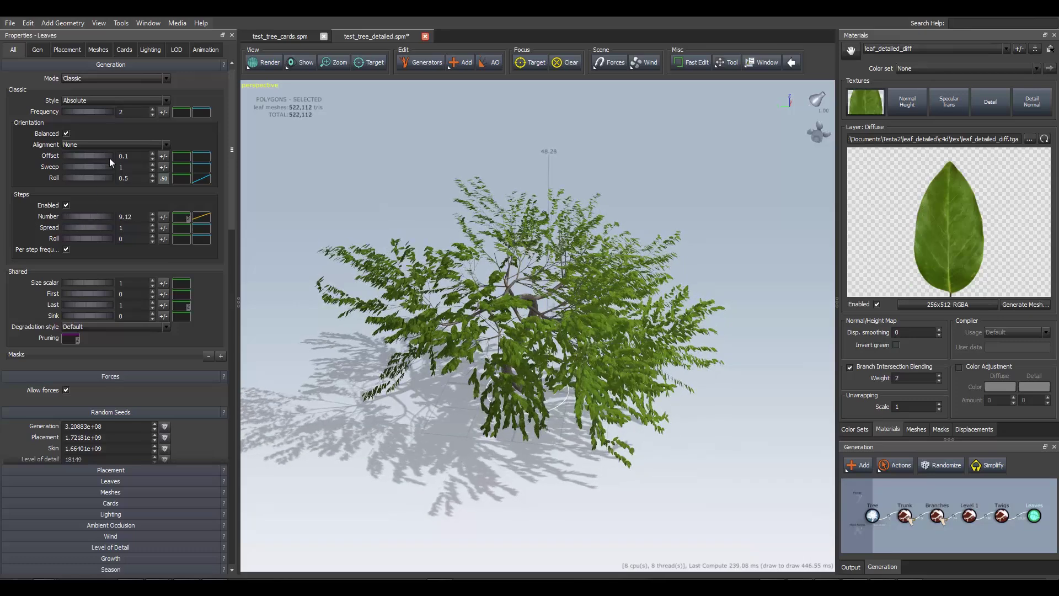
{"action": "left_click", "coordinate": [95, 101]}
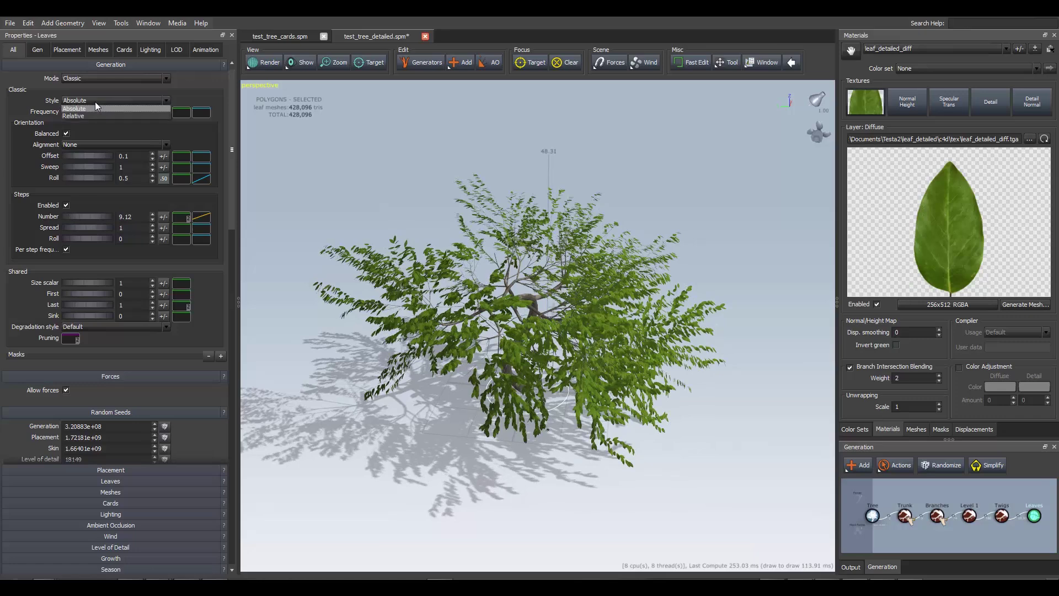
{"action": "left_click", "coordinate": [35, 93]}
Change the Leaves generation mode to Proportional steps, with 7 steps and a per-step Number of 3.
{"action": "left_click", "coordinate": [73, 80]}
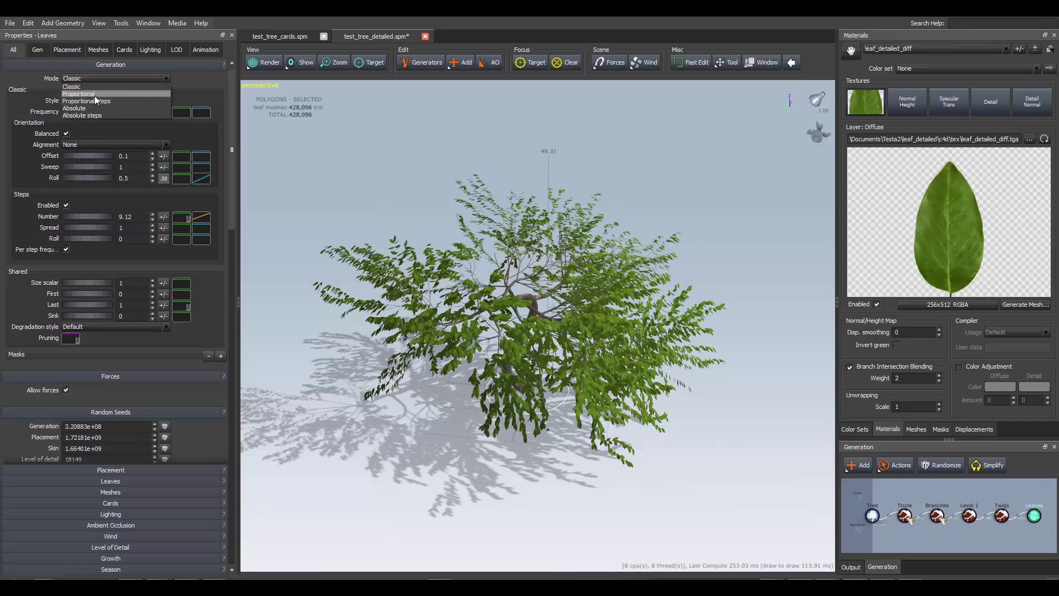
{"action": "left_click", "coordinate": [98, 101]}
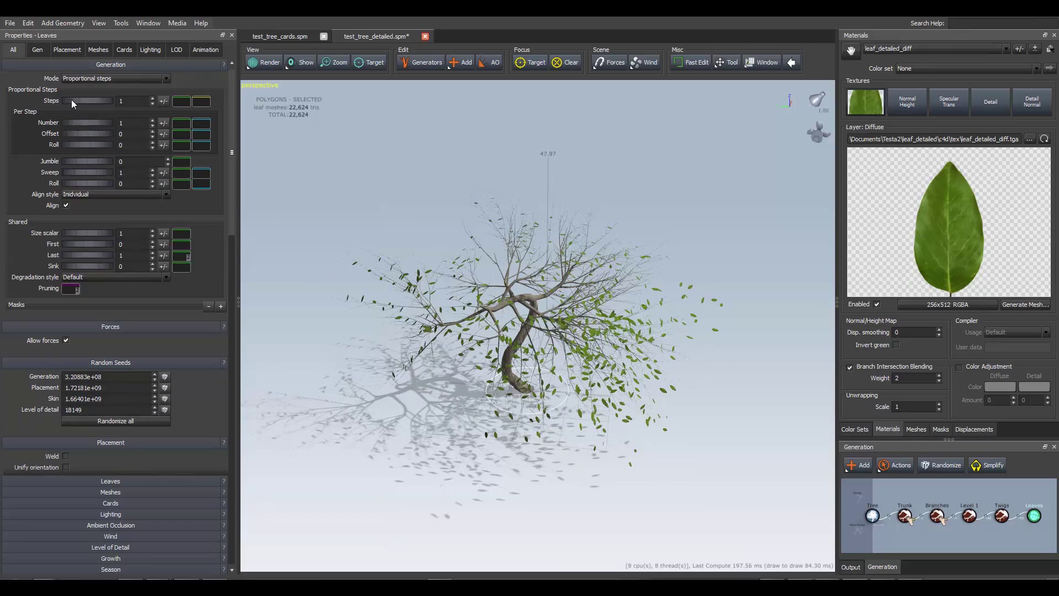
{"action": "left_click_drag", "start_coordinate": [72, 99], "coordinate": [127, 103]}
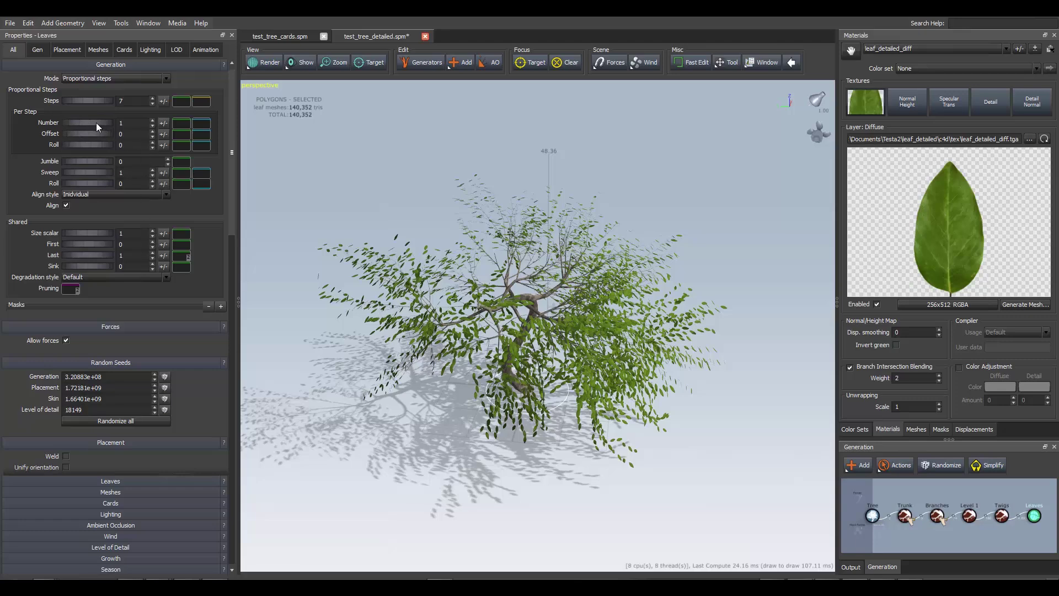
{"action": "left_click_drag", "start_coordinate": [102, 123], "coordinate": [121, 123]}
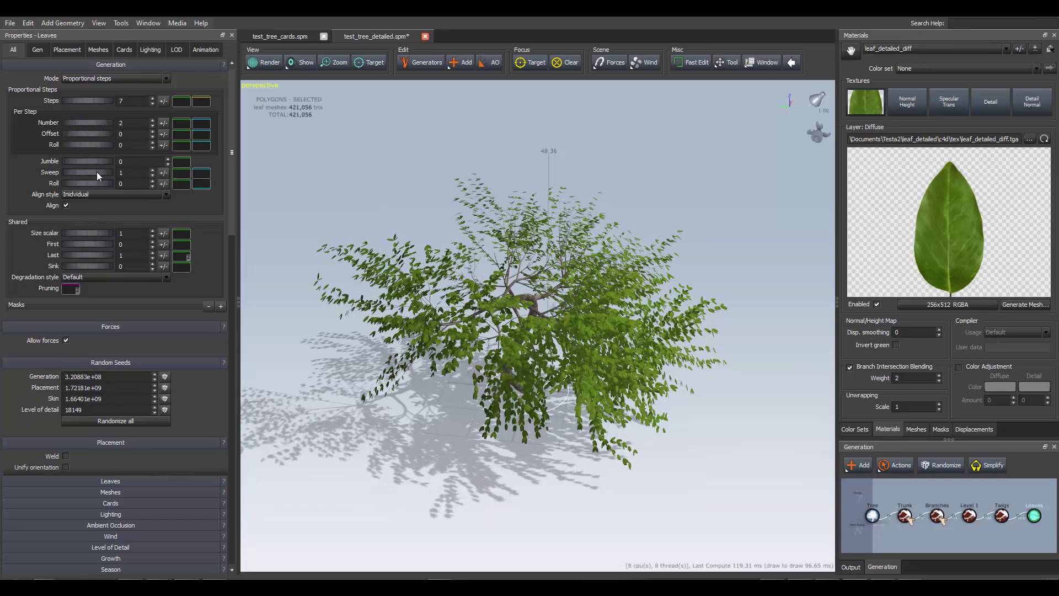
Try the leaves' Jumble and Align settings, reset Jumble to 0, and inspect the foliage up close and from a distance.
{"action": "mouse_move", "coordinate": [79, 162]}
{"action": "left_mouse_down"}
{"action": "mouse_move", "coordinate": [113, 161]}
{"action": "mouse_move", "coordinate": [78, 161]}
{"action": "left_mouse_up"}
{"action": "type", "text": "0"}
{"action": "left_click", "coordinate": [66, 205]}
{"action": "scroll", "coordinate": [523, 356], "scroll_direction": "down", "scroll_amount": 3}
{"action": "scroll", "coordinate": [523, 356], "scroll_direction": "up", "scroll_amount": 8}
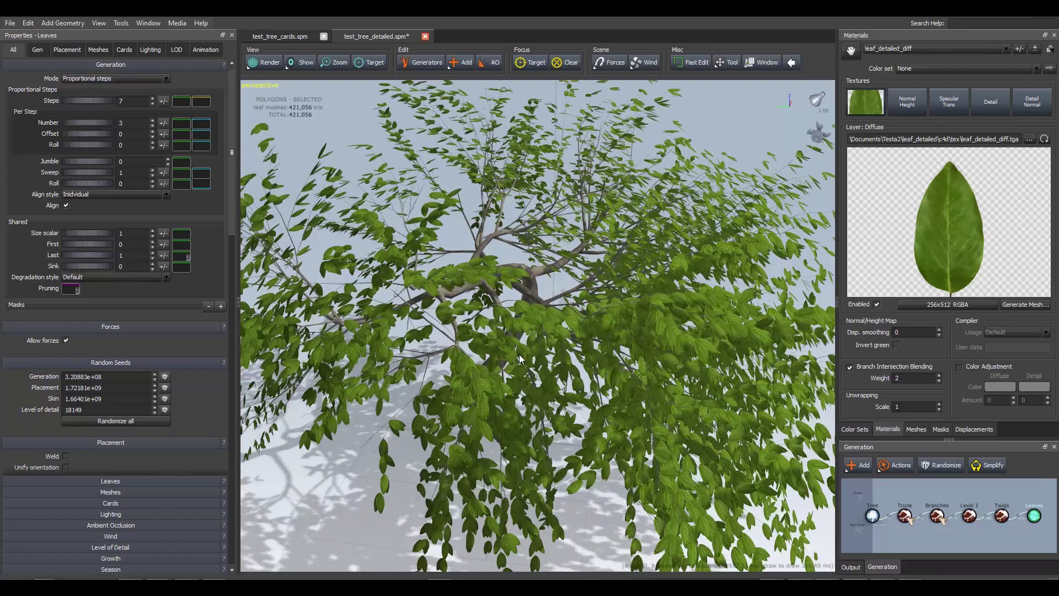
{"action": "scroll", "coordinate": [519, 357], "scroll_direction": "up", "scroll_amount": 10}
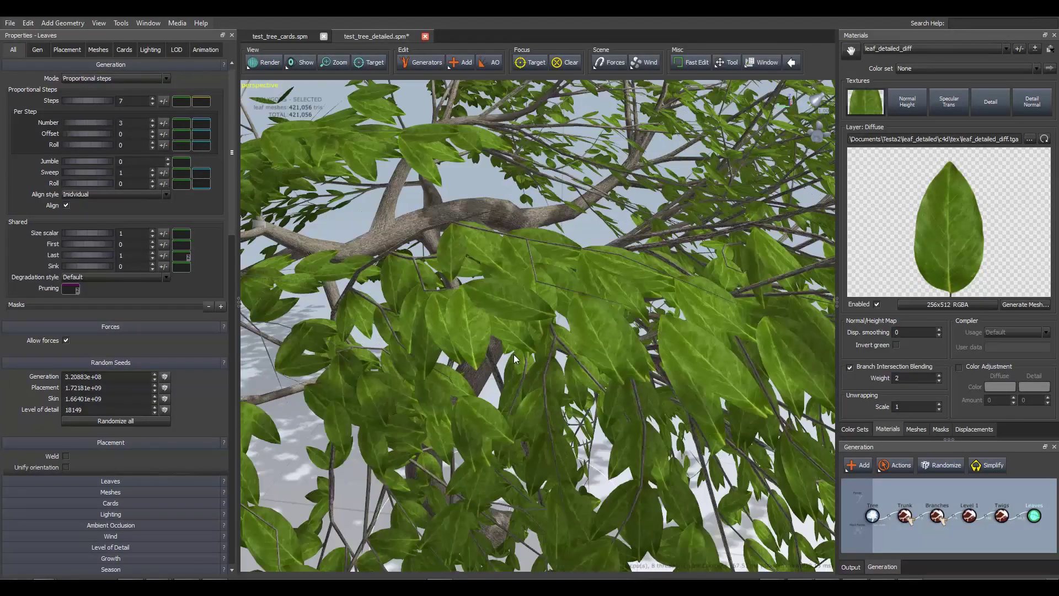
{"action": "scroll", "coordinate": [514, 354], "scroll_direction": "down", "scroll_amount": 10}
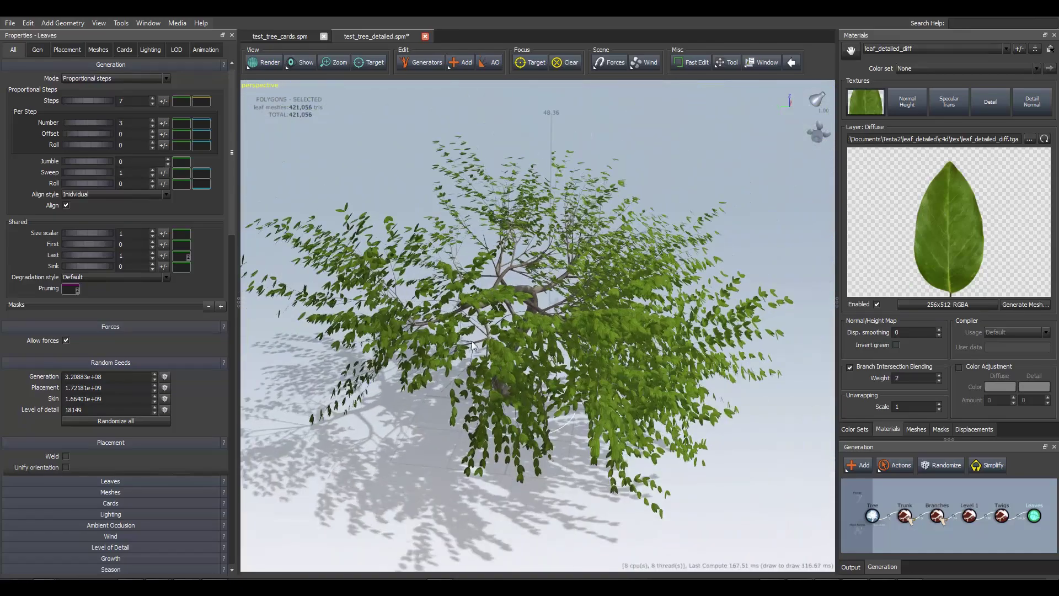
{"action": "left_click_drag", "start_coordinate": [472, 344], "coordinate": [516, 354]}
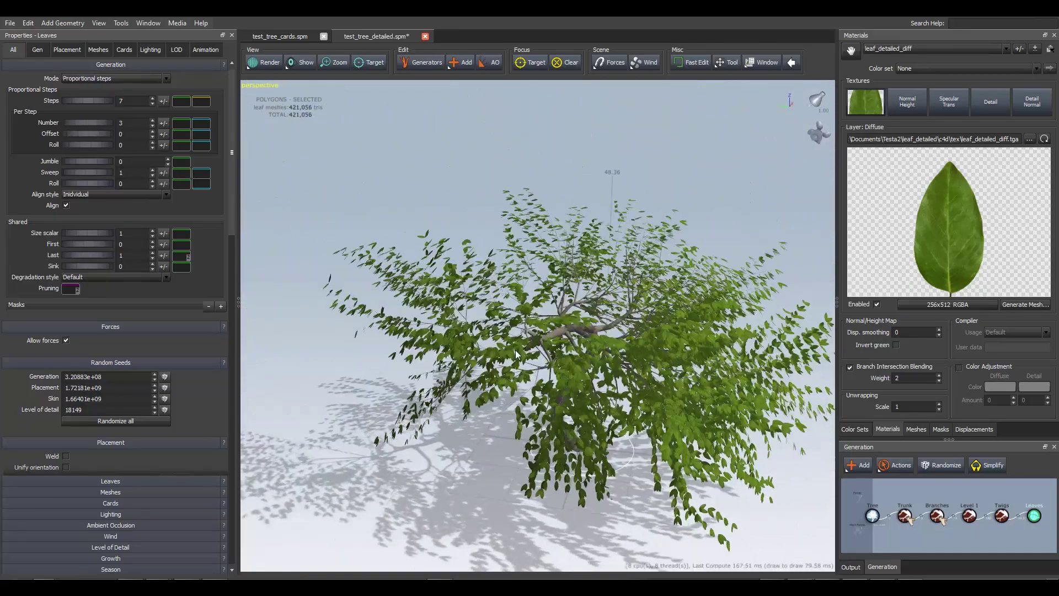
Switch the Leaves generation mode back to Classic.
{"action": "left_click", "coordinate": [82, 80]}
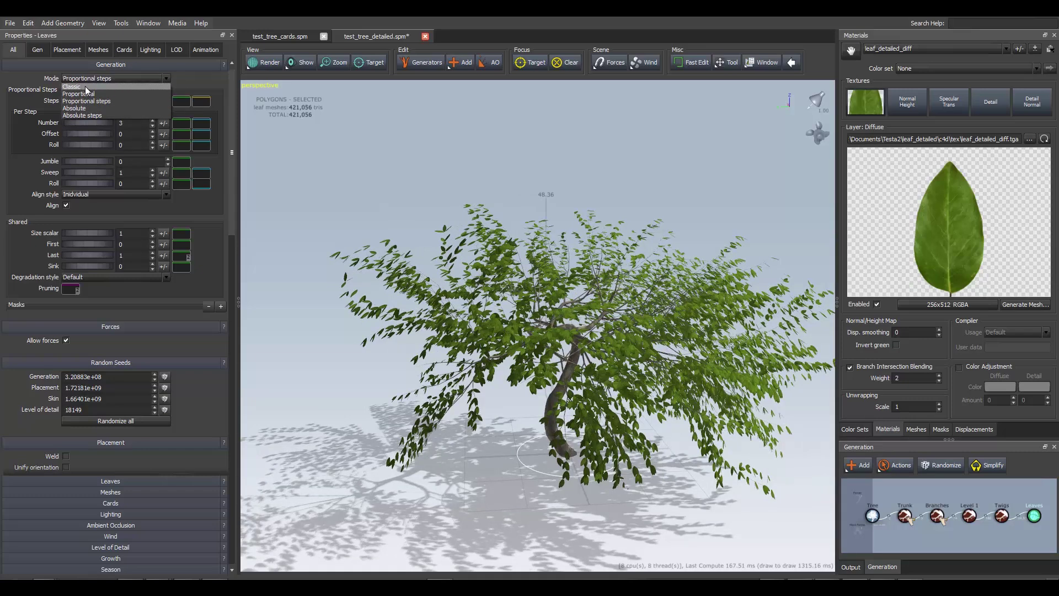
{"action": "left_click", "coordinate": [84, 87]}
{"action": "scroll", "coordinate": [513, 289], "scroll_direction": "up", "scroll_amount": 1}
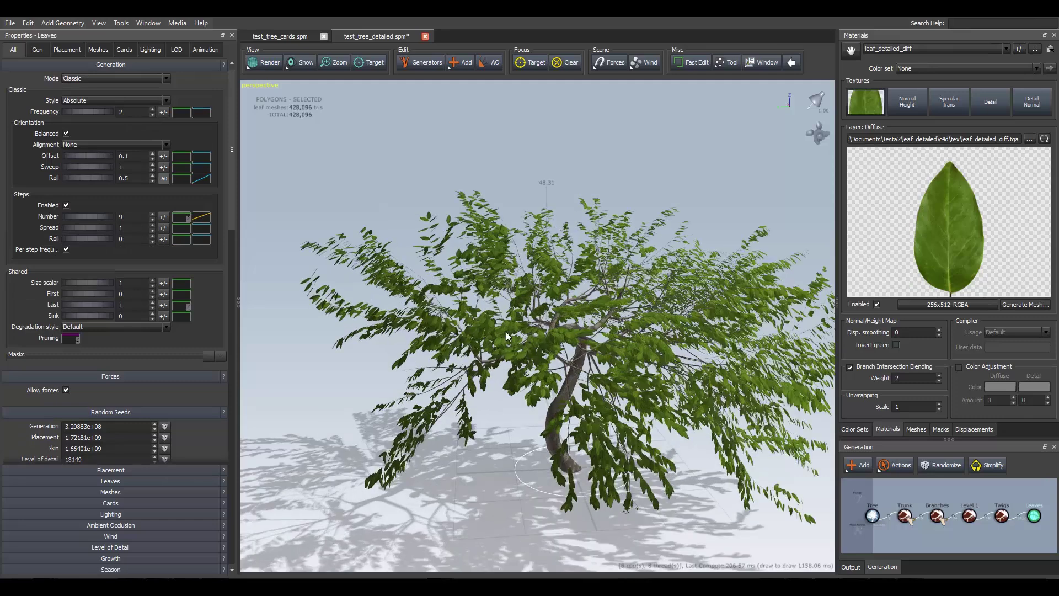
Try Leaves generation Frequency values of 6 and 2, and settle on a Frequency of 1.
{"action": "scroll", "coordinate": [510, 342], "scroll_direction": "down", "scroll_amount": 2}
{"action": "middle_click_drag", "start_coordinate": [520, 361], "coordinate": [358, 381]}
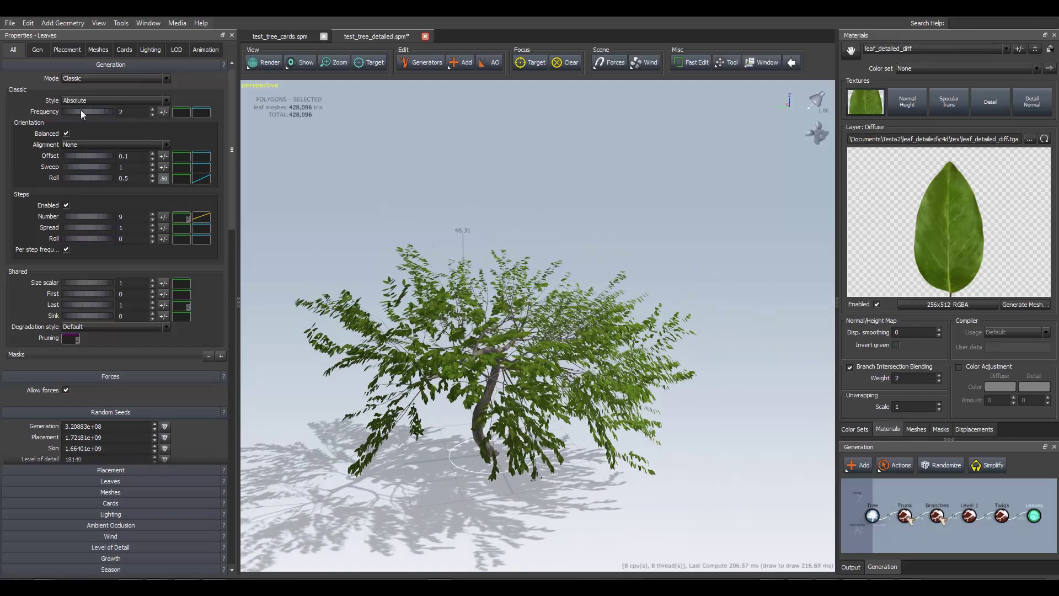
{"action": "mouse_move", "coordinate": [101, 113]}
{"action": "left_mouse_down"}
{"action": "mouse_move", "coordinate": [117, 114]}
{"action": "mouse_move", "coordinate": [98, 113]}
{"action": "left_mouse_up"}
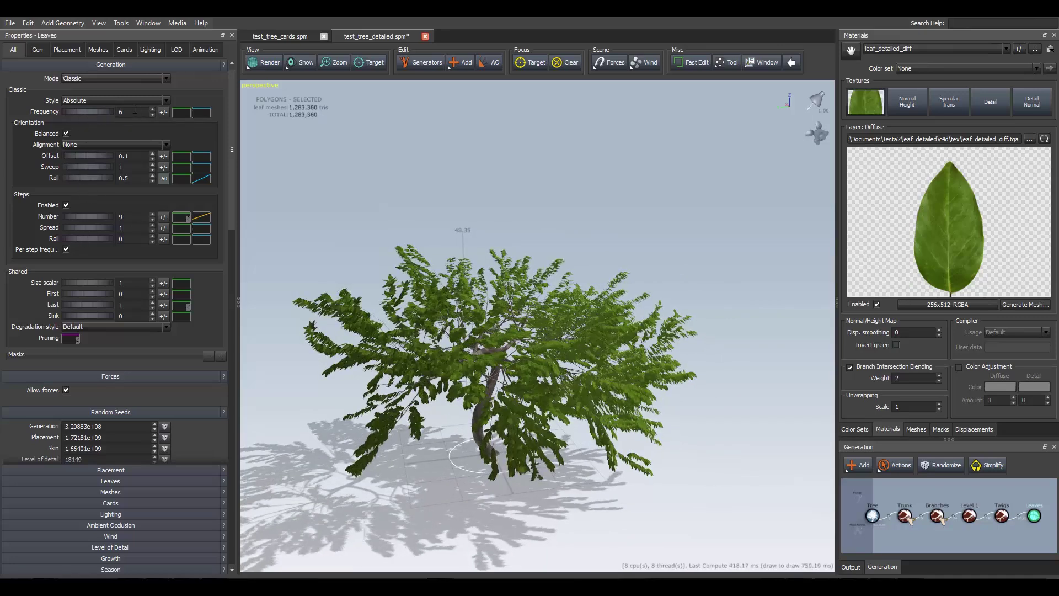
{"action": "type", "text": "2"}
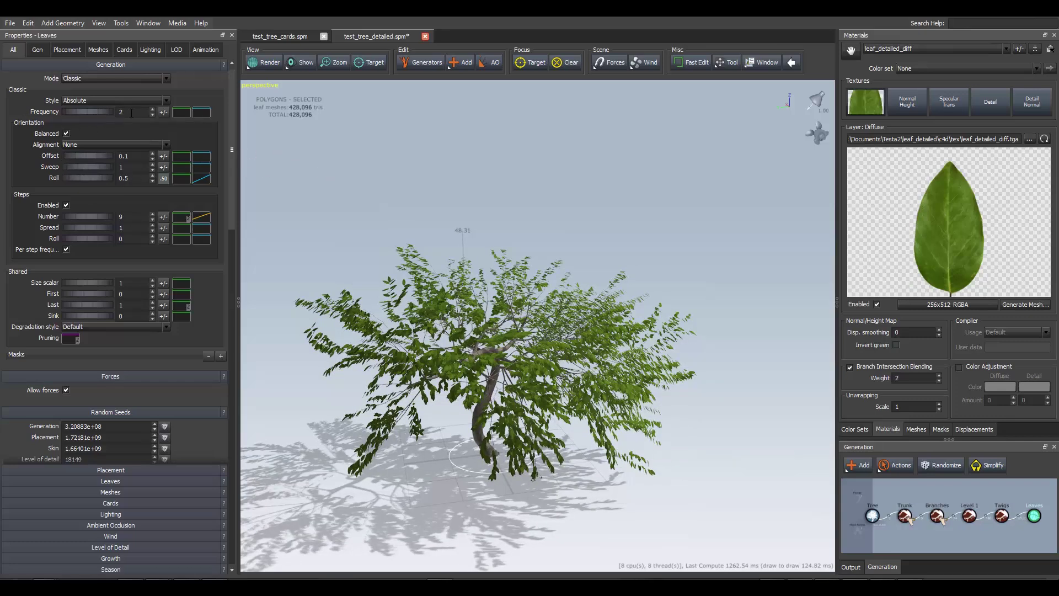
{"action": "double_click", "coordinate": [108, 111]}
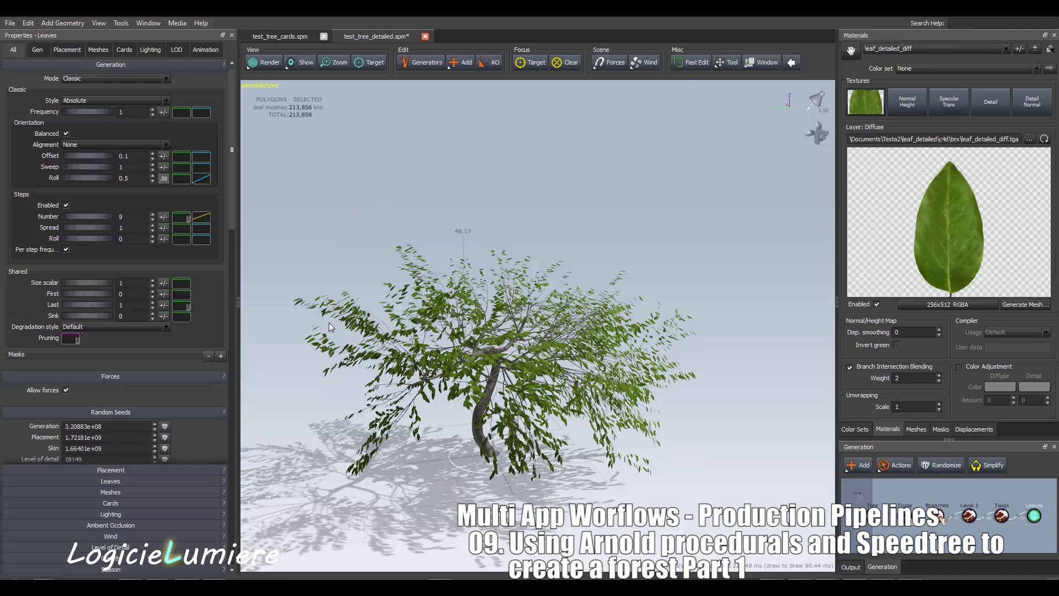
Try the Proportional steps generation mode for the leaves with 3 steps and a per-step Number of 2, and return to Classic.
{"action": "left_click", "coordinate": [102, 78]}
{"action": "left_click", "coordinate": [91, 101]}
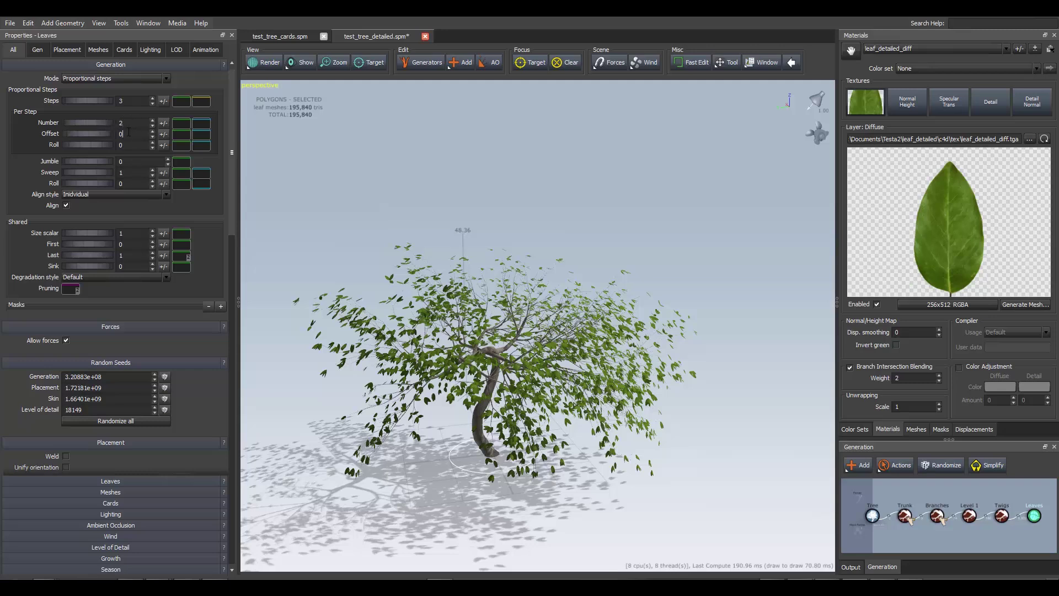
{"action": "type", "text": "2"}
{"action": "key", "text": "Return"}
{"action": "left_click", "coordinate": [97, 78]}
{"action": "left_click", "coordinate": [77, 88]}
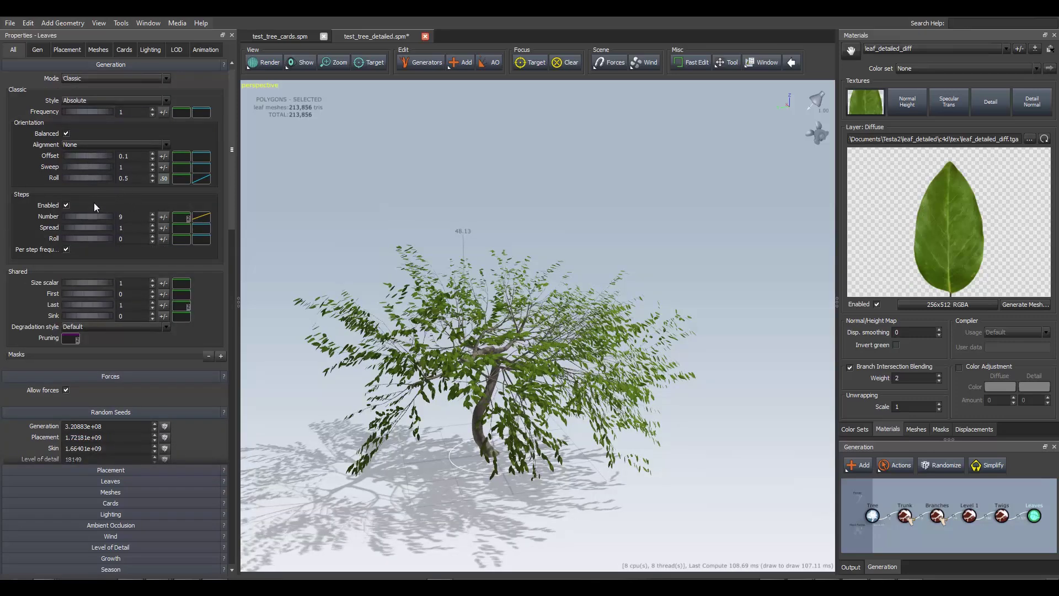
Set the Number of leaf generation steps to 8, and check the leaf properties and the tree from another angle.
{"action": "left_click_drag", "start_coordinate": [102, 216], "coordinate": [80, 216]}
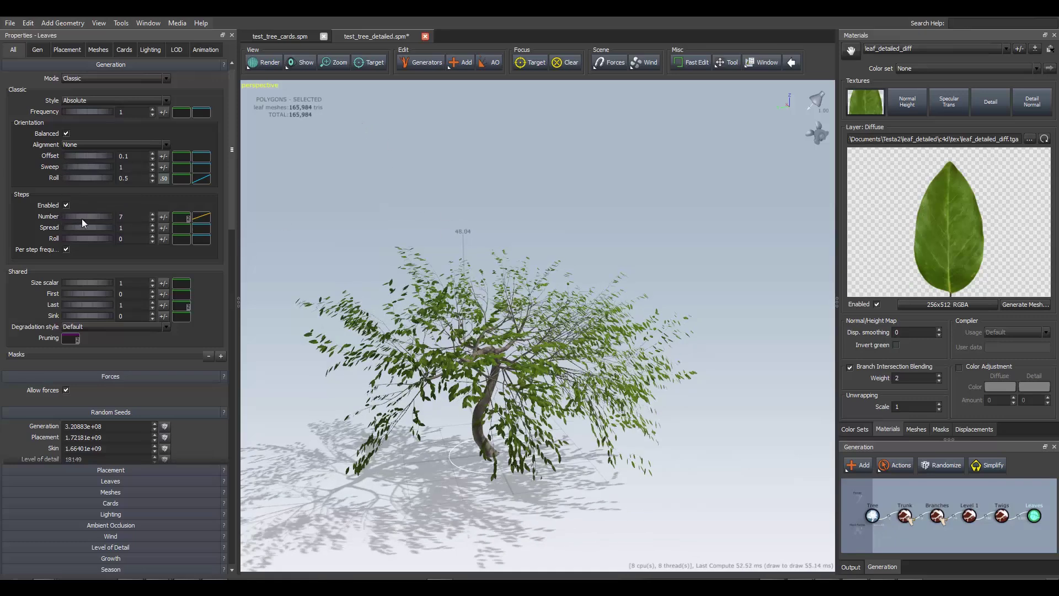
{"action": "left_click_drag", "start_coordinate": [81, 217], "coordinate": [111, 219]}
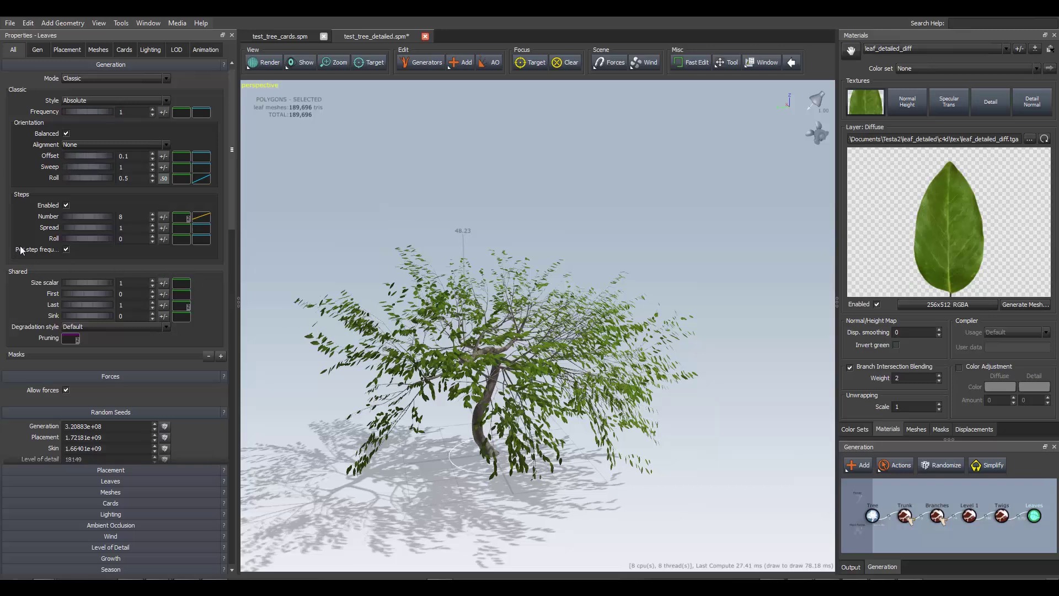
{"action": "scroll", "coordinate": [7, 311], "scroll_direction": "down", "scroll_amount": 7}
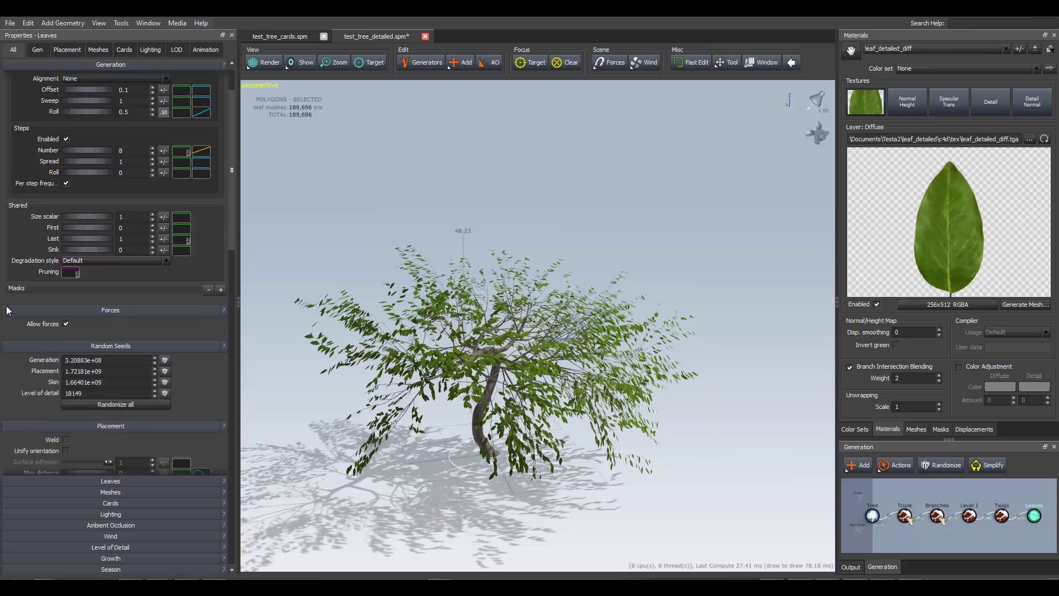
{"action": "scroll", "coordinate": [7, 311], "scroll_direction": "down", "scroll_amount": 3}
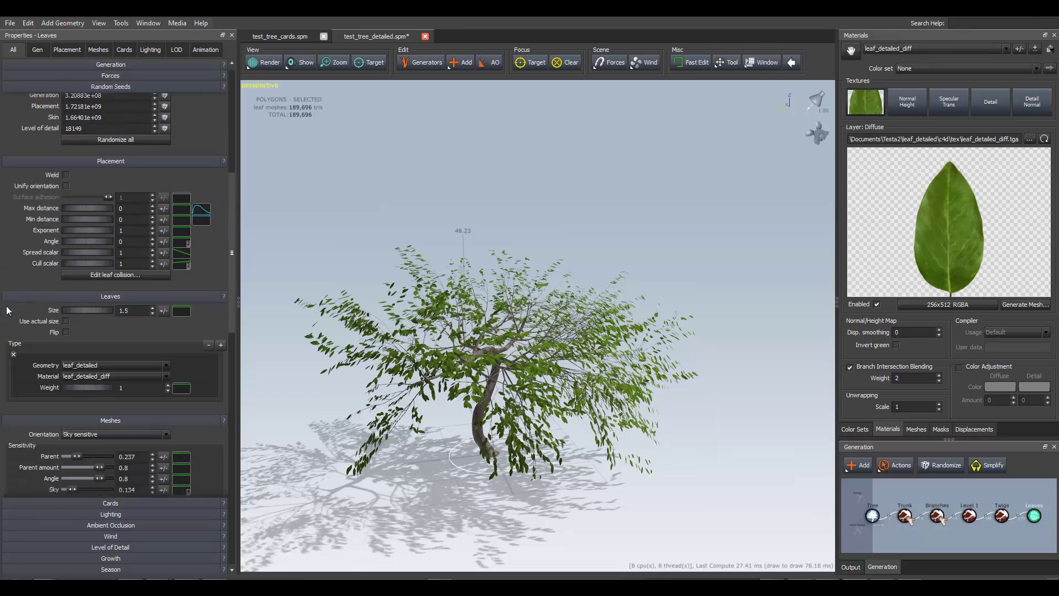
{"action": "scroll", "coordinate": [7, 310], "scroll_direction": "down", "scroll_amount": 2}
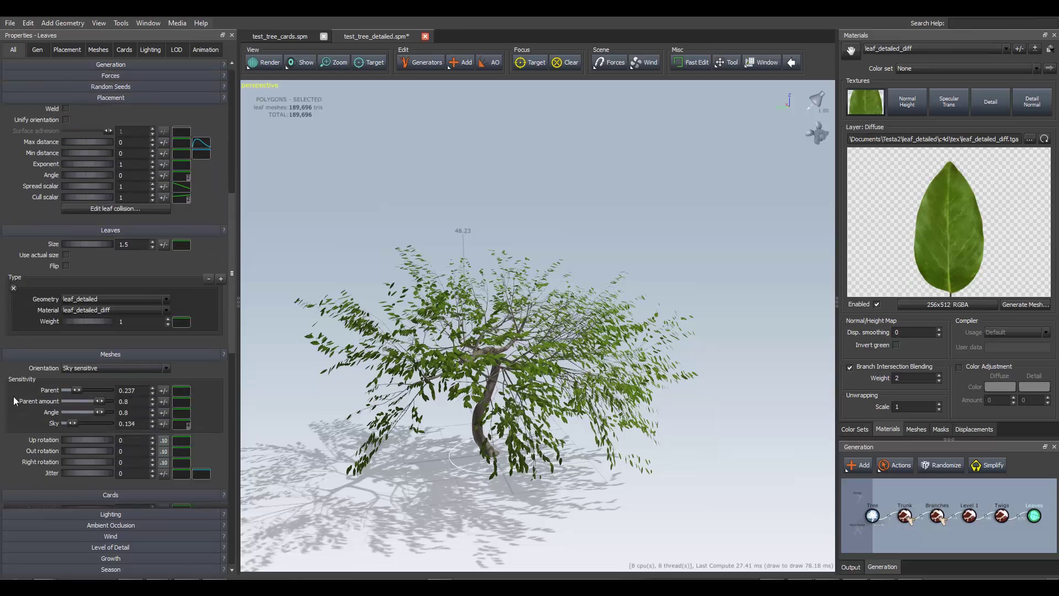
{"action": "scroll", "coordinate": [14, 398], "scroll_direction": "down", "scroll_amount": 3}
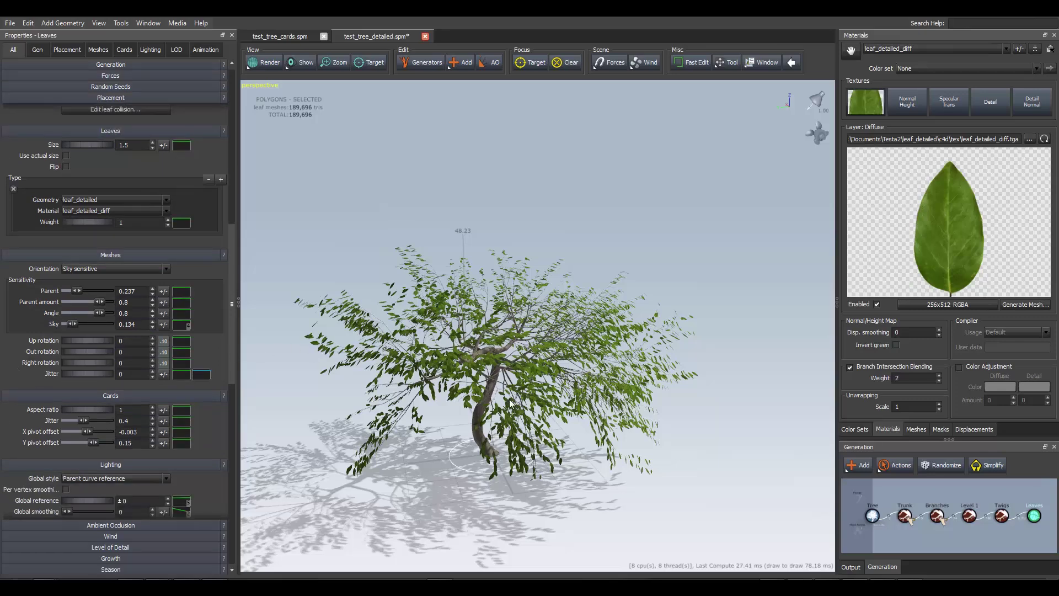
{"action": "left_click_drag", "start_coordinate": [511, 402], "coordinate": [441, 399]}
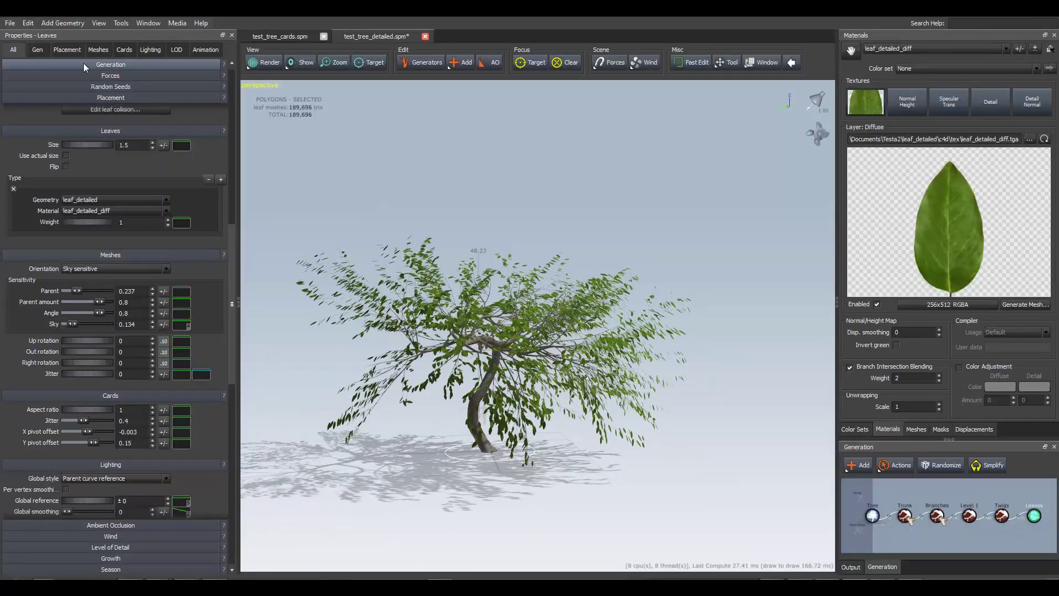
Start exporting the tree mesh with Cinema 4D (*.c4d) as the file type.
{"action": "left_click", "coordinate": [10, 23]}
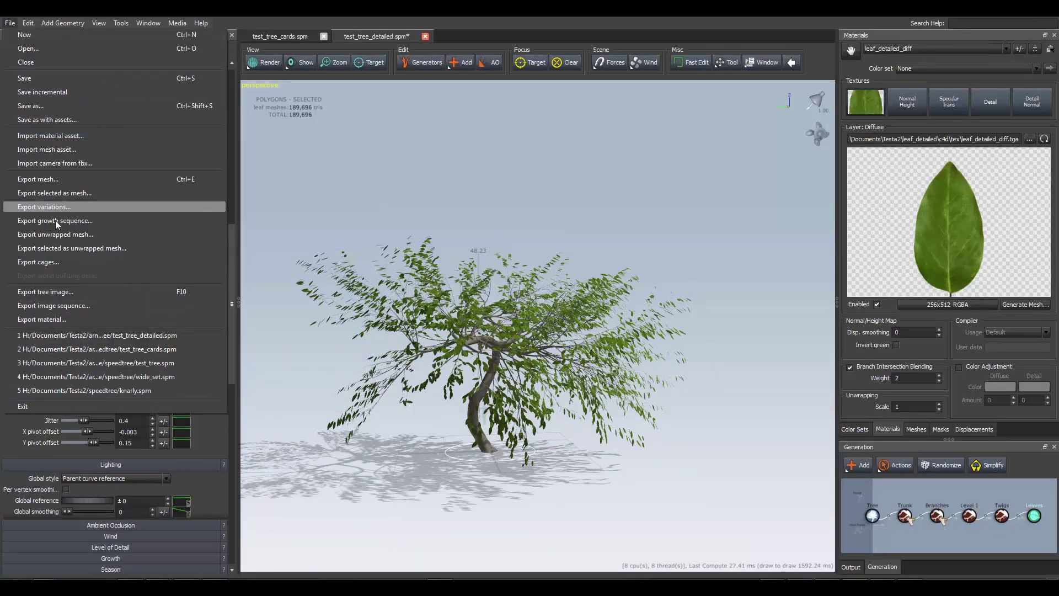
{"action": "left_click", "coordinate": [61, 180]}
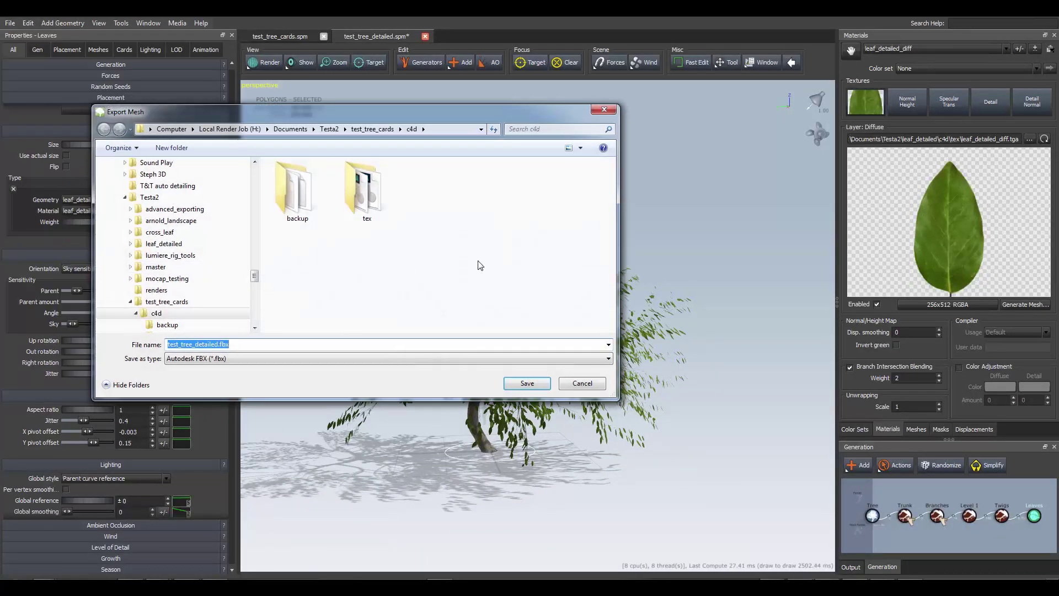
{"action": "left_click", "coordinate": [274, 358]}
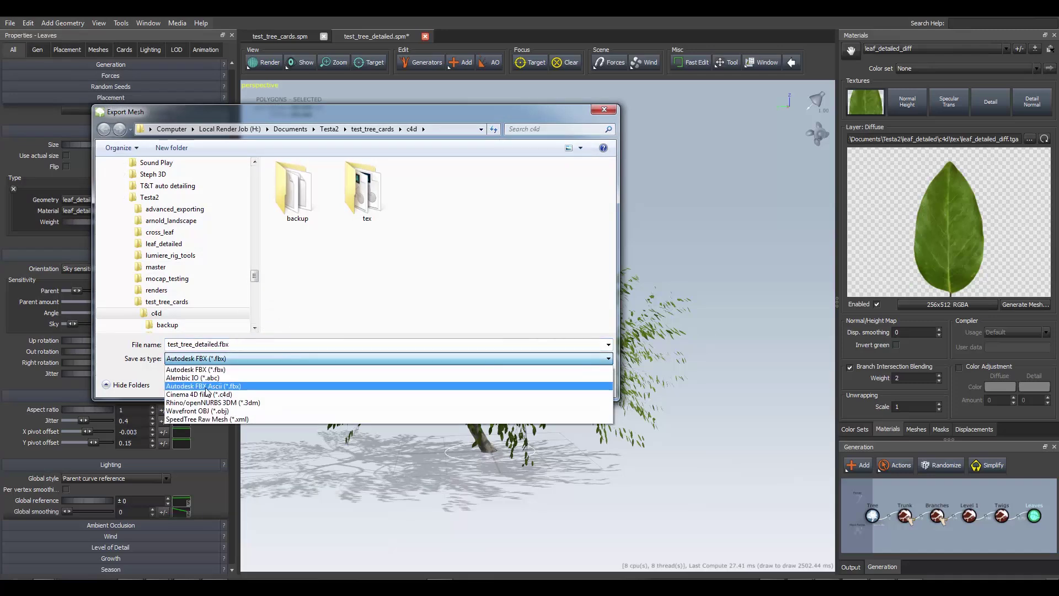
{"action": "left_click", "coordinate": [206, 394]}
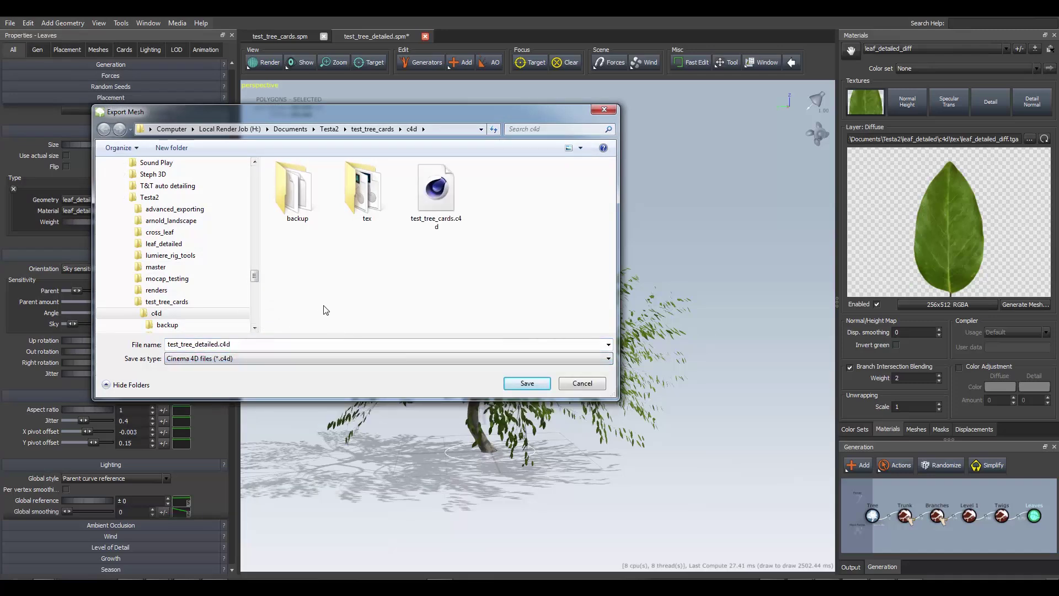
Save the export as test_tree_detailed.c4d in the Testa2/test_tree_detailed/c4d folder, overwriting the existing file.
{"action": "left_click", "coordinate": [370, 130]}
{"action": "left_click", "coordinate": [330, 129]}
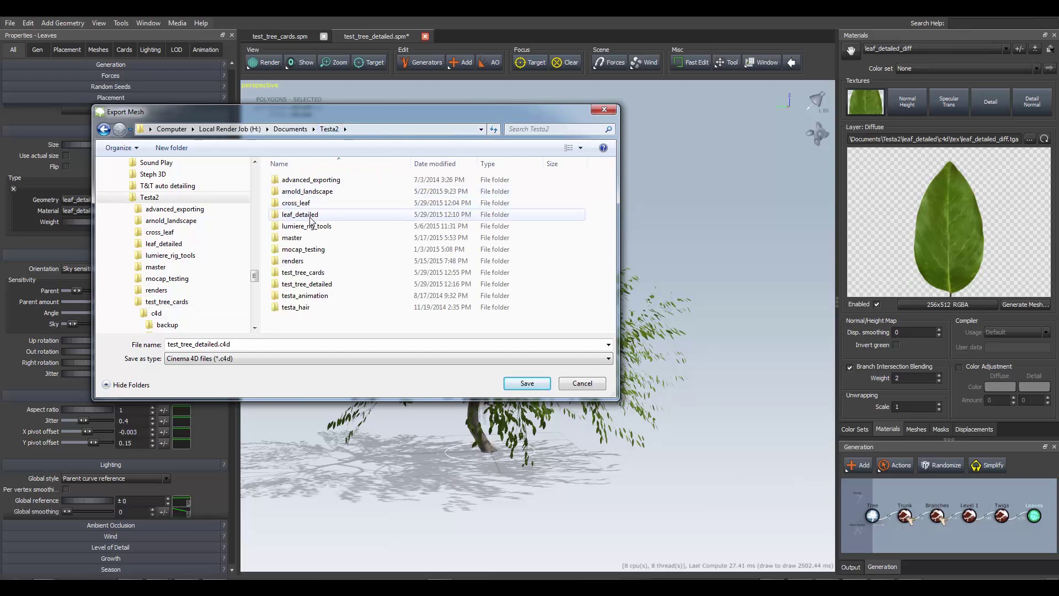
{"action": "double_click", "coordinate": [310, 219]}
{"action": "left_click", "coordinate": [329, 130]}
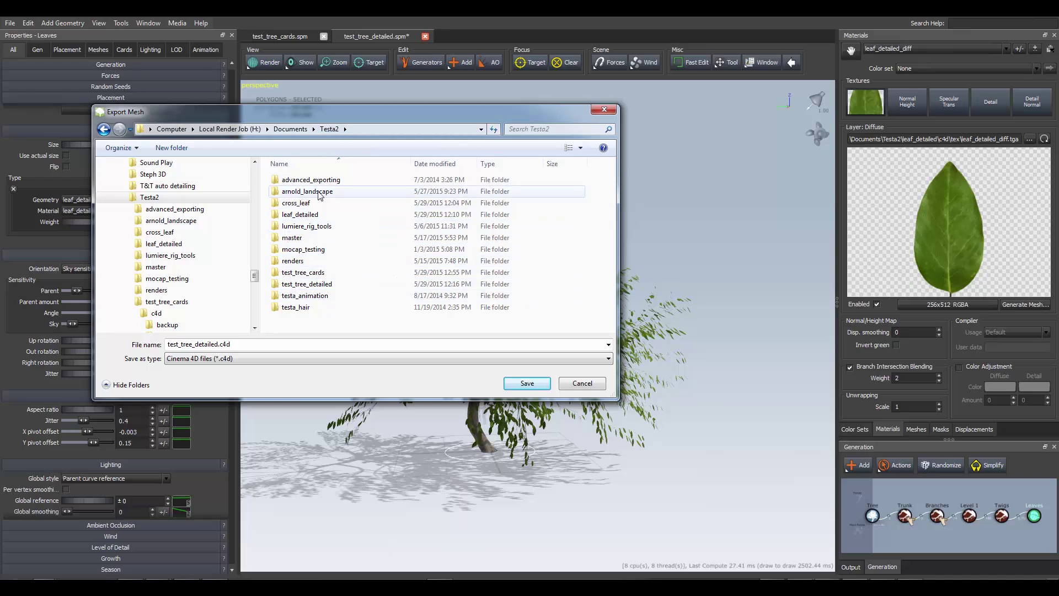
{"action": "double_click", "coordinate": [318, 284]}
{"action": "left_click", "coordinate": [286, 182]}
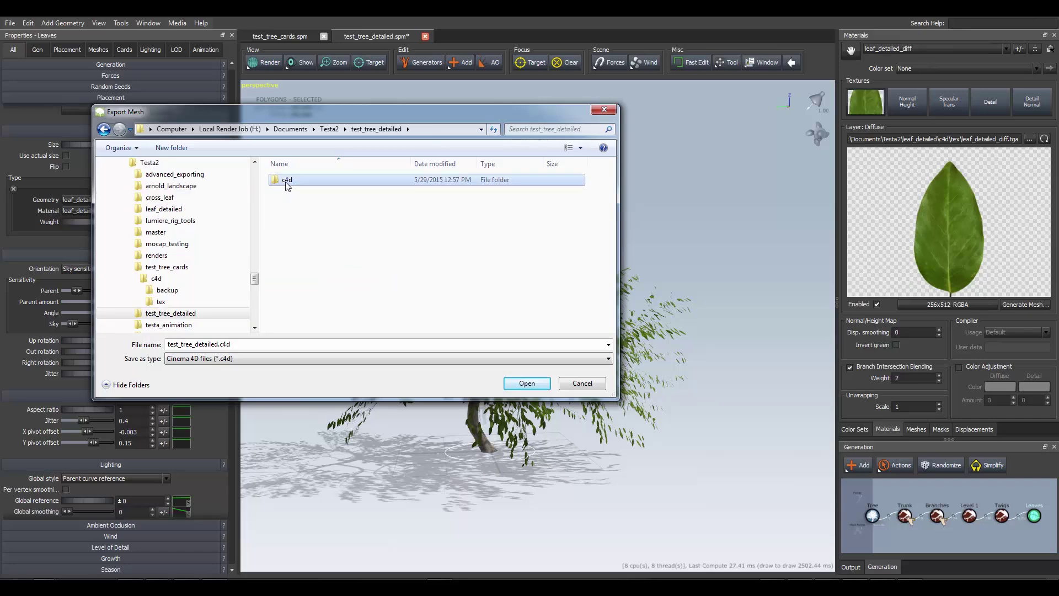
{"action": "double_click", "coordinate": [287, 182]}
{"action": "left_click", "coordinate": [506, 384]}
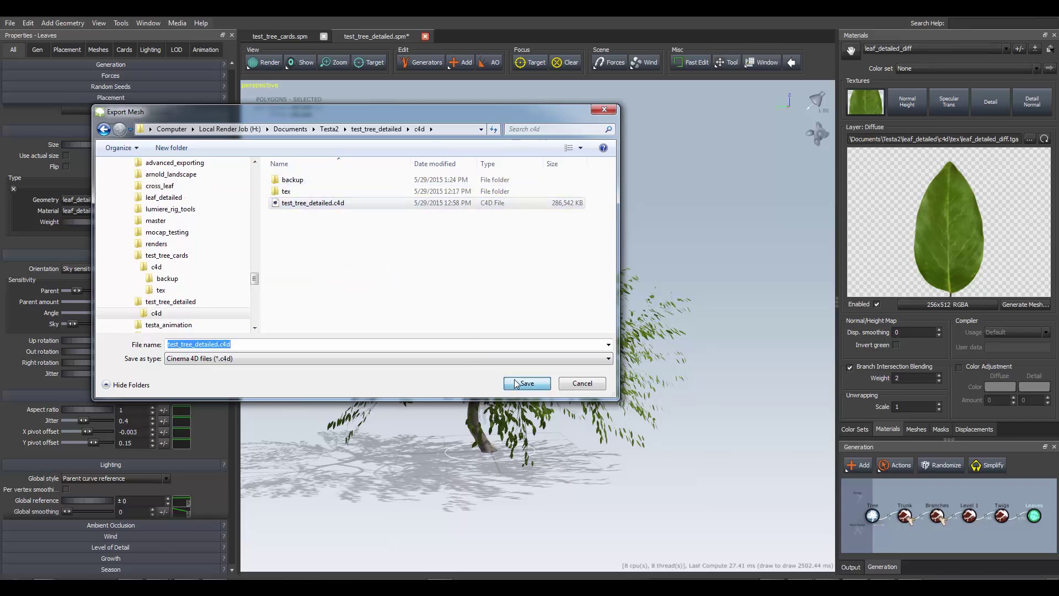
{"action": "left_click", "coordinate": [559, 300]}
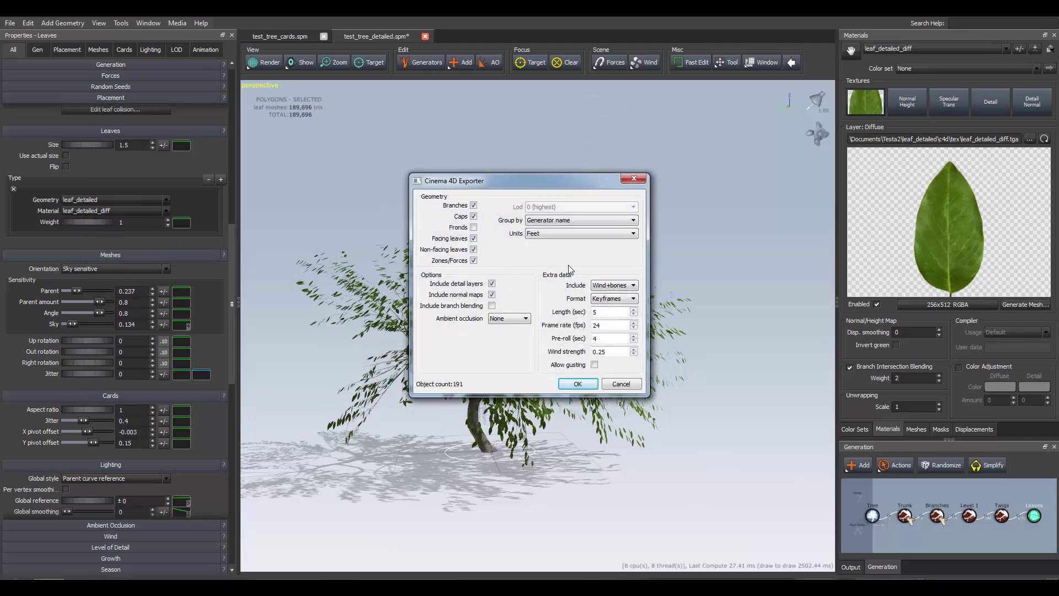
Set the Cinema 4D export units to Centimeters and review the extra data options, keeping Wind+bones included.
{"action": "left_click", "coordinate": [552, 234]}
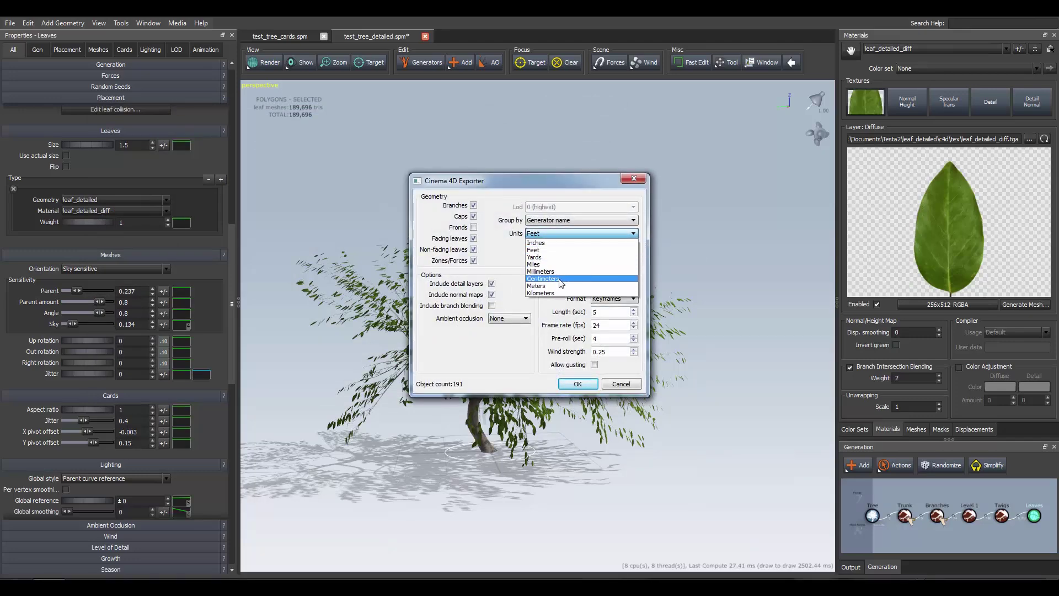
{"action": "left_click", "coordinate": [560, 280]}
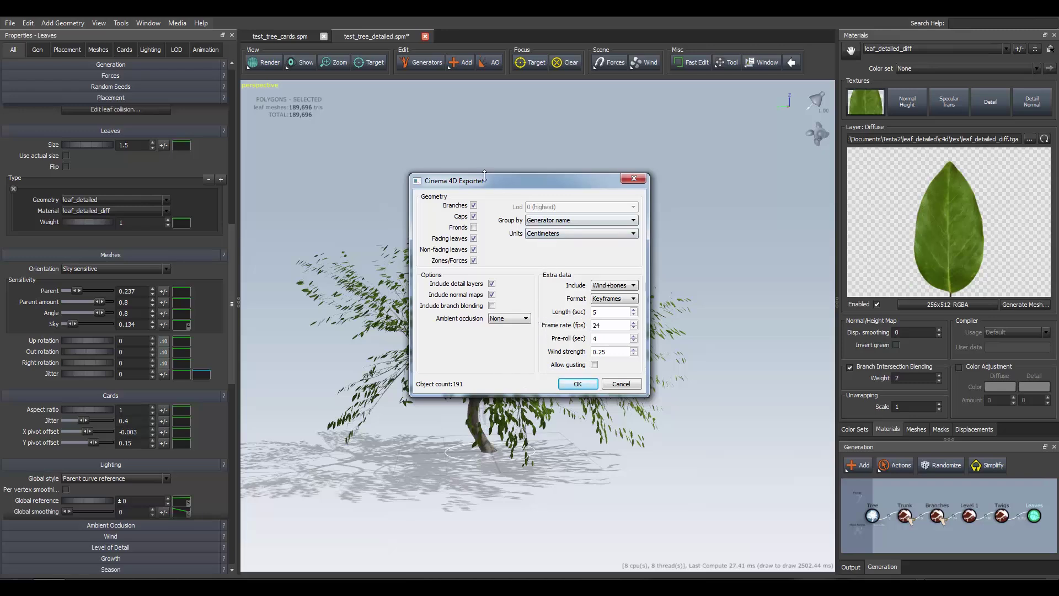
{"action": "left_click_drag", "start_coordinate": [493, 185], "coordinate": [557, 239]}
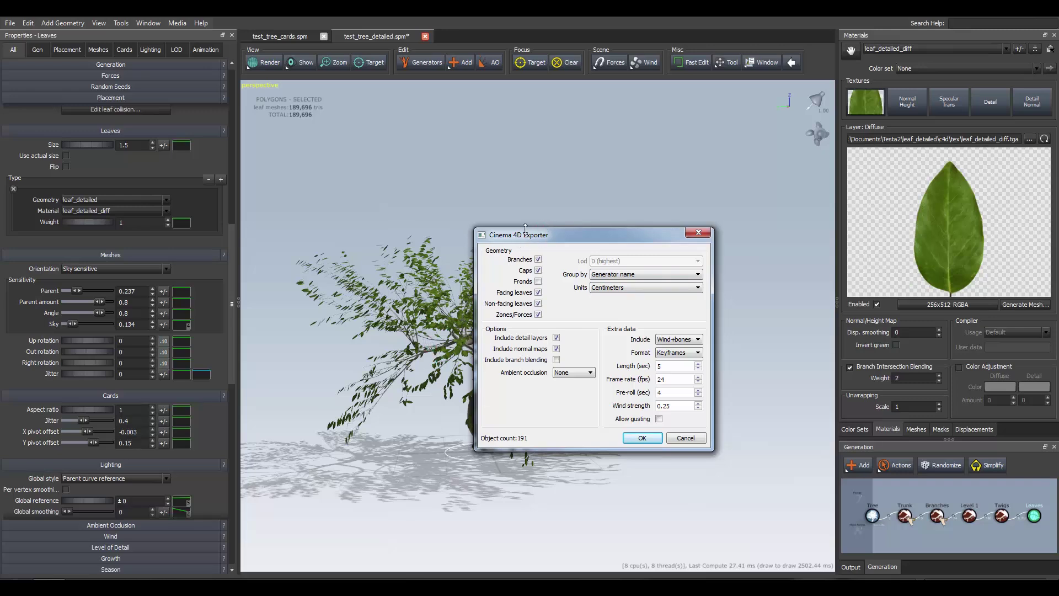
{"action": "left_click_drag", "start_coordinate": [545, 235], "coordinate": [442, 158]}
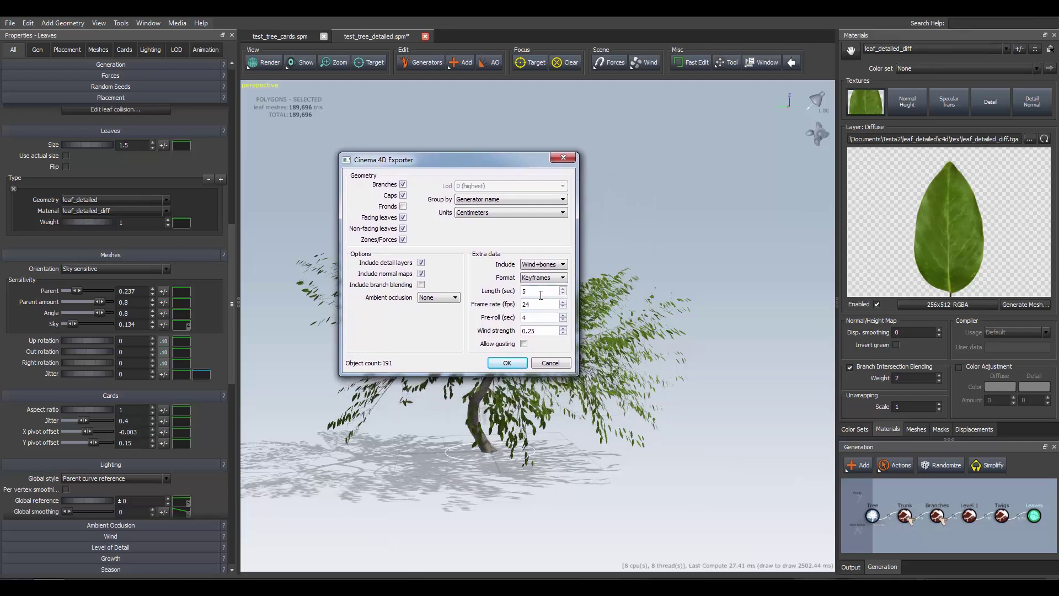
{"action": "left_click", "coordinate": [539, 266]}
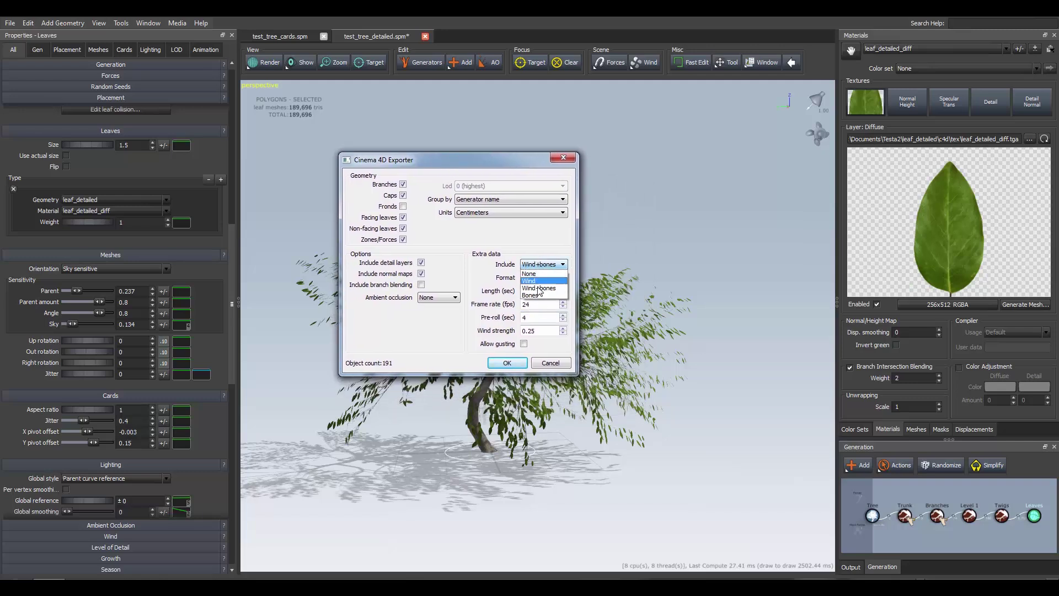
{"action": "left_click", "coordinate": [541, 273]}
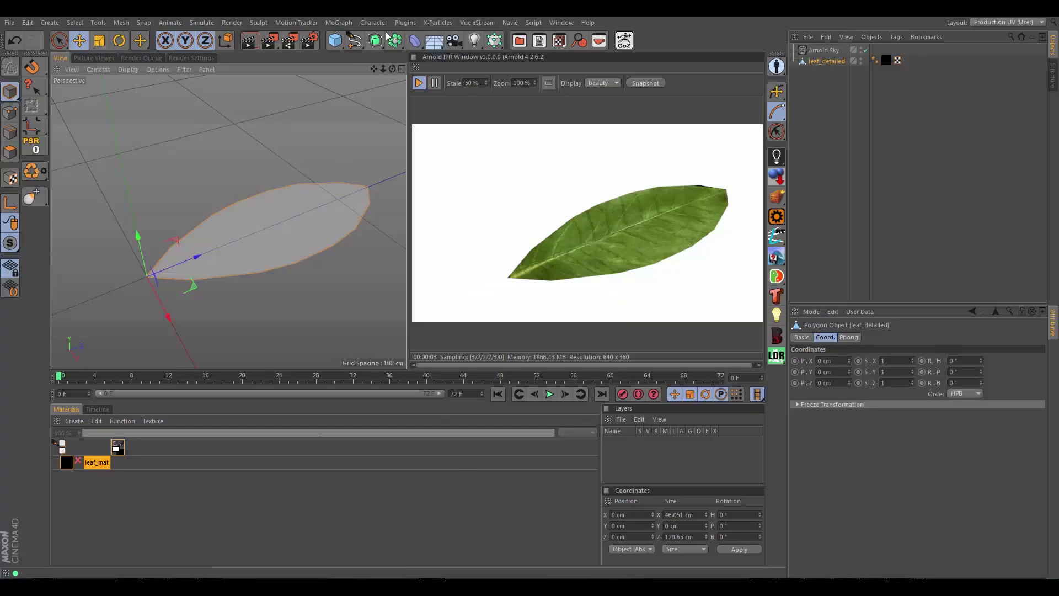
Switch to Cinema 4D, bring up the test_tree_detailed.c4d project, stop the Arnold IPR render and scrub through the tree's wind animation.
{"action": "left_click", "coordinate": [538, 40]}
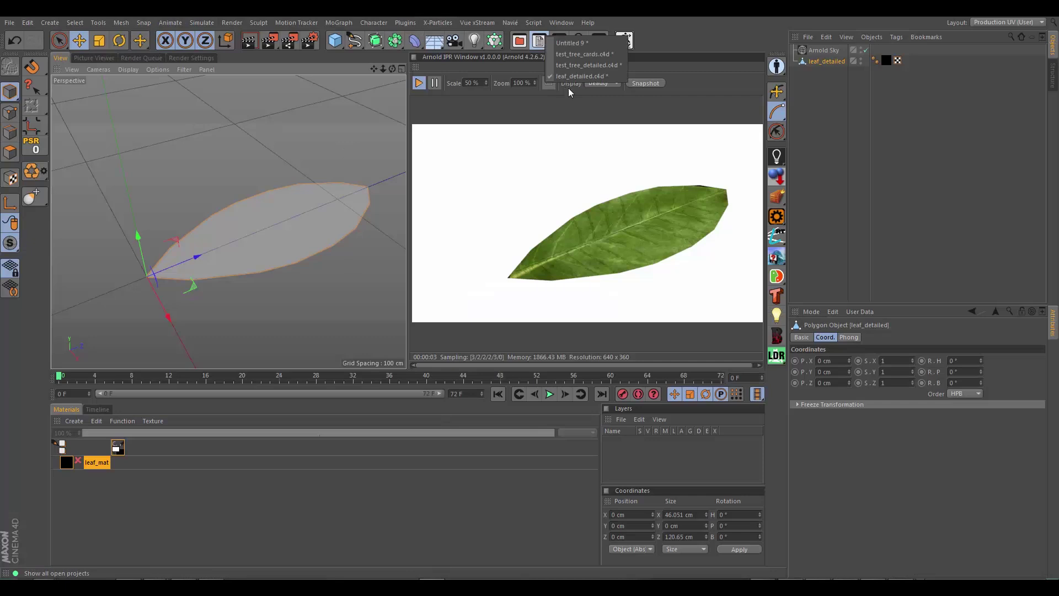
{"action": "left_click", "coordinate": [578, 65]}
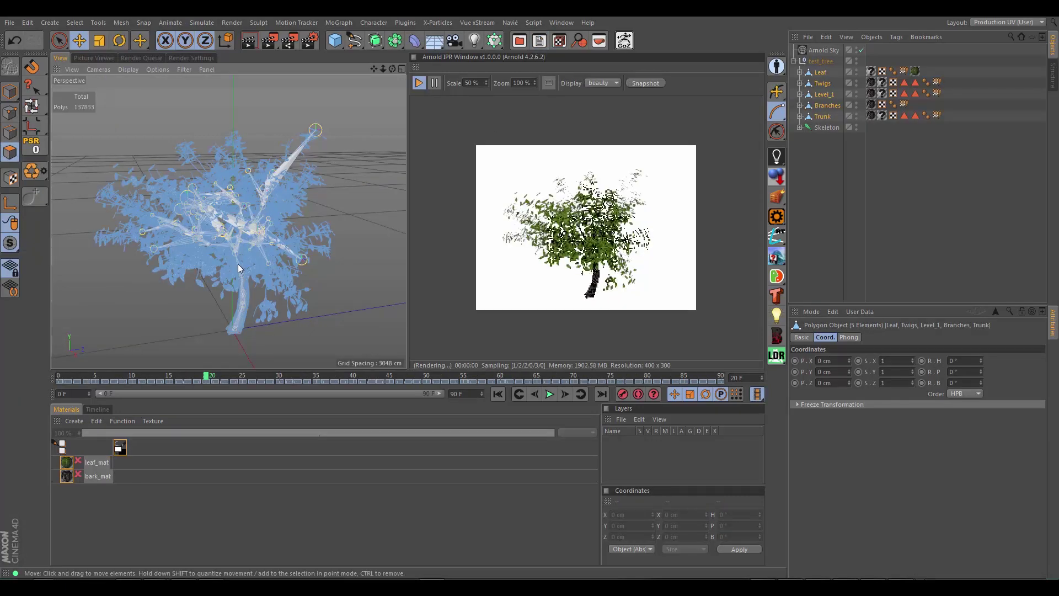
{"action": "mouse_move", "coordinate": [206, 376]}
{"action": "left_mouse_down"}
{"action": "mouse_move", "coordinate": [468, 376]}
{"action": "mouse_move", "coordinate": [197, 374]}
{"action": "left_mouse_up"}
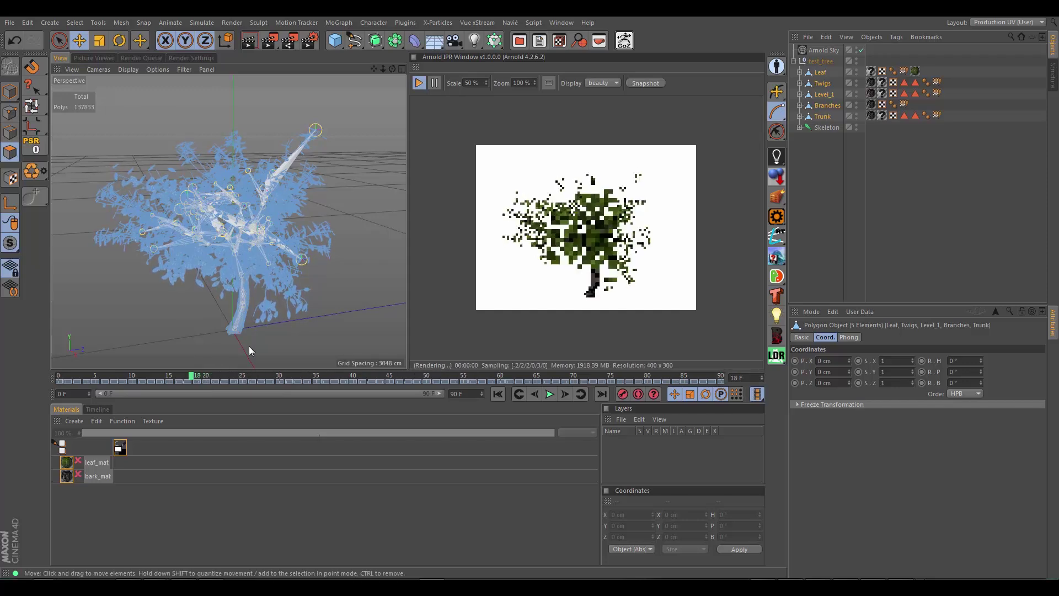
{"action": "left_click", "coordinate": [419, 84]}
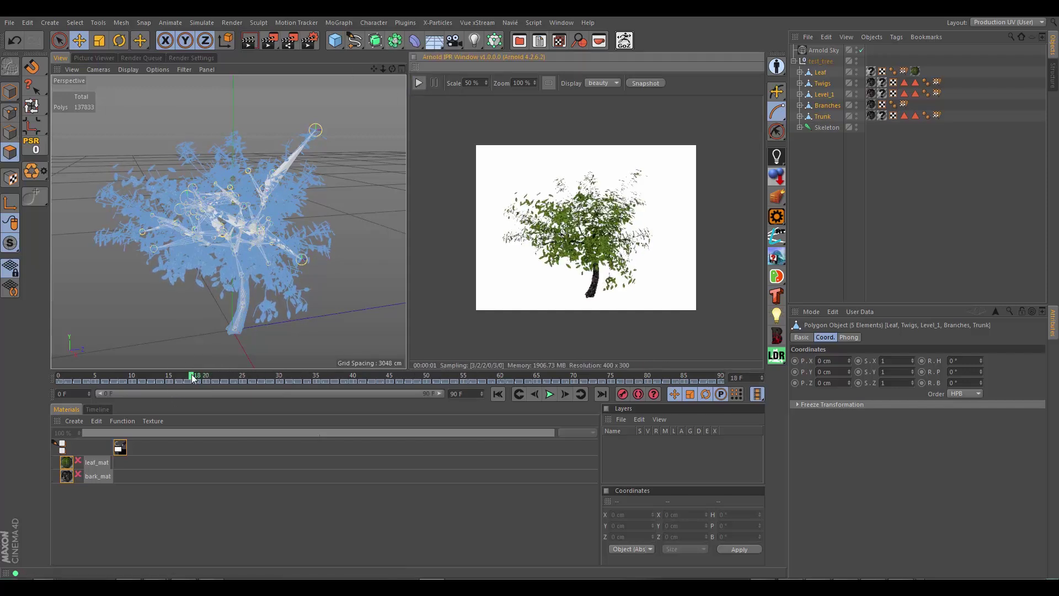
{"action": "left_click_drag", "start_coordinate": [194, 377], "coordinate": [430, 378]}
{"action": "left_click_drag", "start_coordinate": [308, 401], "coordinate": [434, 393]}
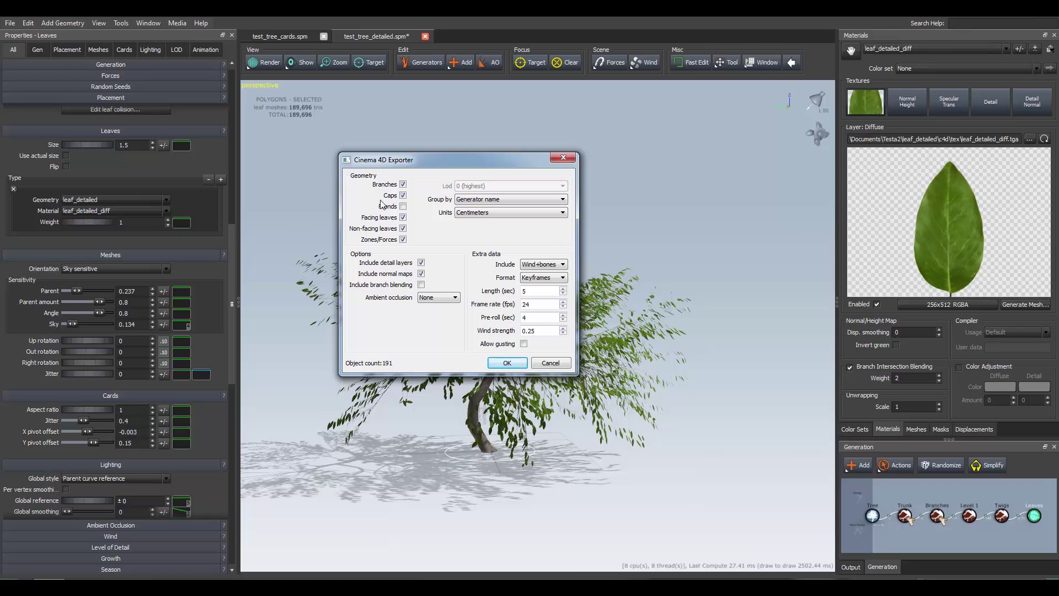
Switch back to SpeedTree and review the exporter's Group by options, keeping Generator name.
{"action": "left_click", "coordinate": [493, 203]}
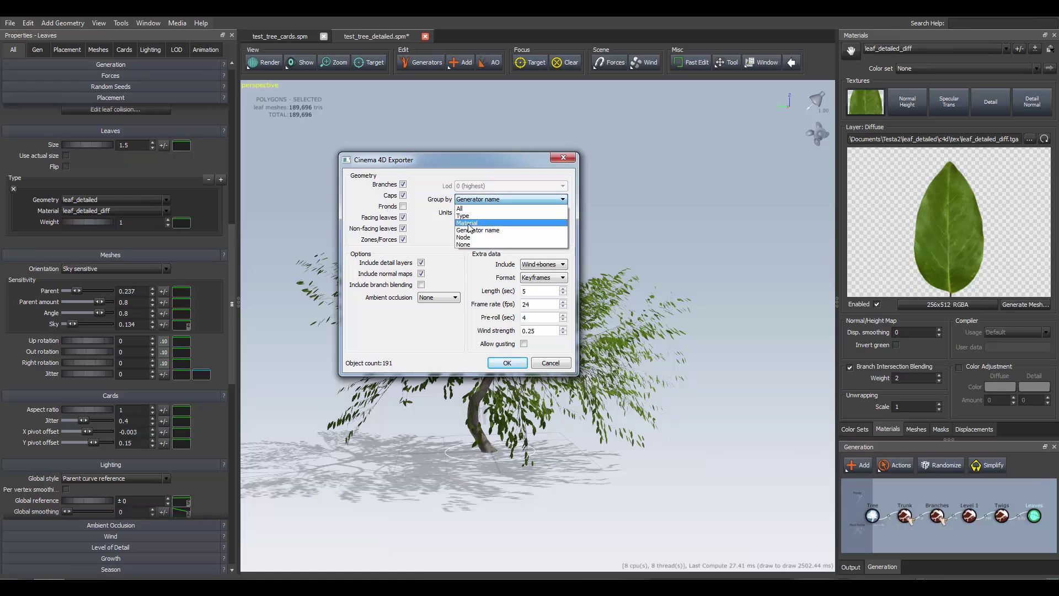
{"action": "left_click", "coordinate": [434, 189]}
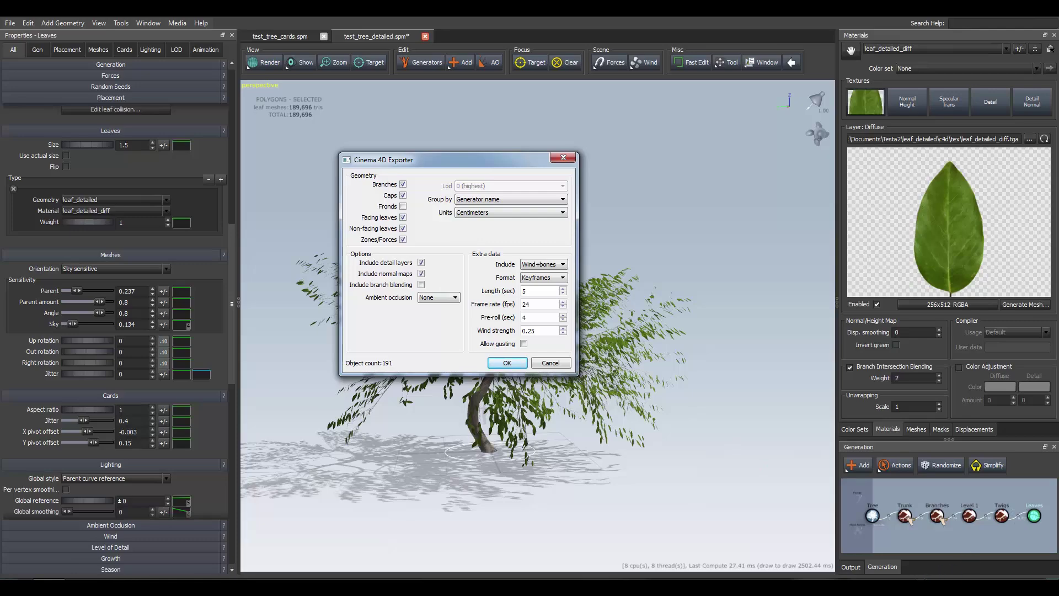
Switch to Cinema 4D, select the tree's Leaf object and change from polygon mode to model mode.
{"action": "left_click", "coordinate": [416, 579]}
{"action": "left_click", "coordinate": [585, 549]}
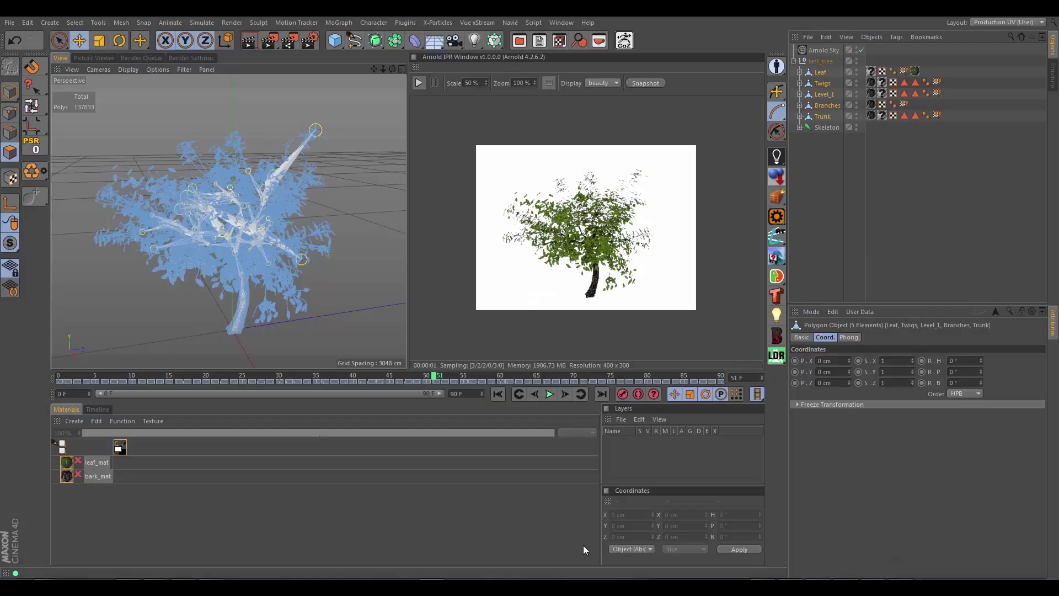
{"action": "left_click", "coordinate": [821, 73]}
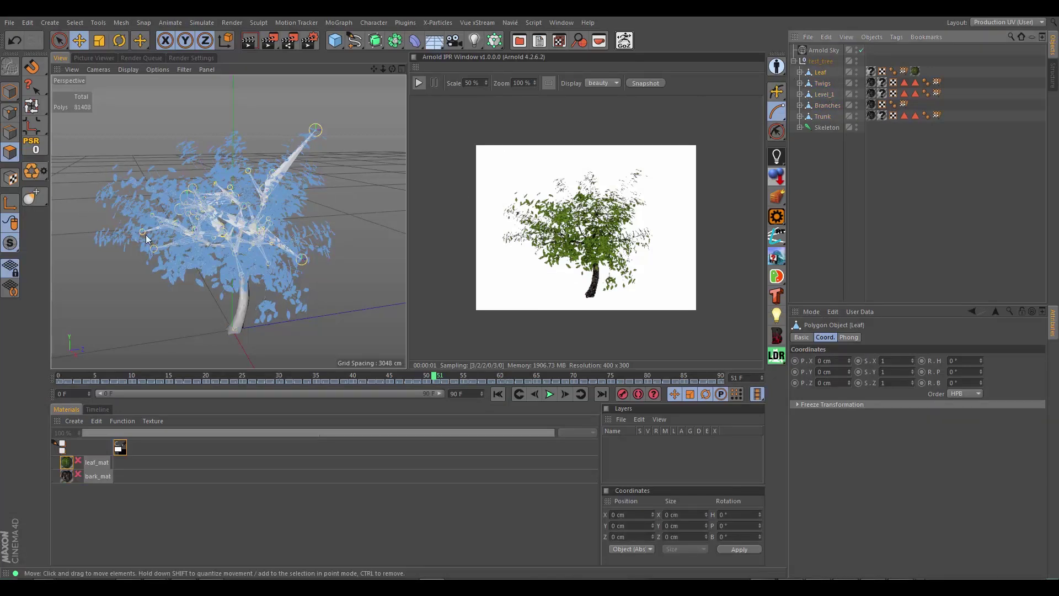
{"action": "left_click", "coordinate": [10, 91]}
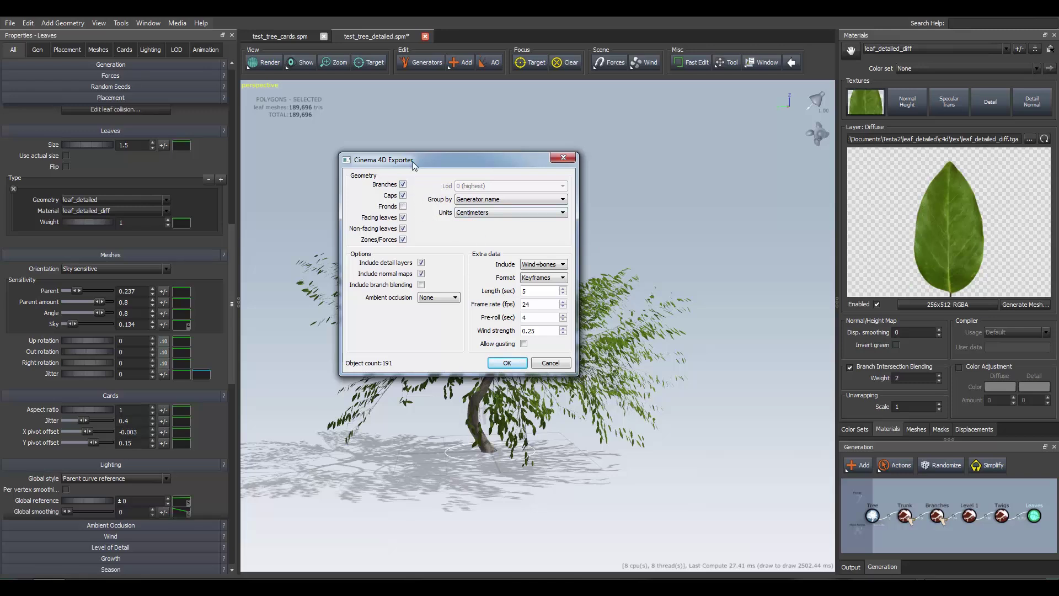
Switch back to SpeedTree, exclude facing leaves in the Cinema 4D exporter's geometry options and cancel the export.
{"action": "left_click_drag", "start_coordinate": [412, 162], "coordinate": [653, 368]}
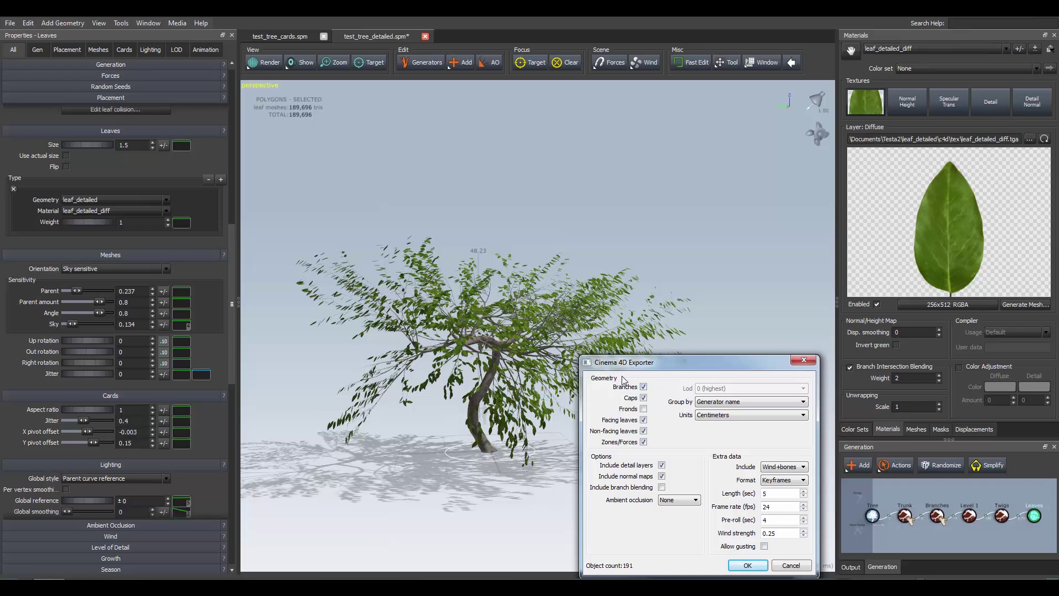
{"action": "left_click_drag", "start_coordinate": [624, 363], "coordinate": [432, 415]}
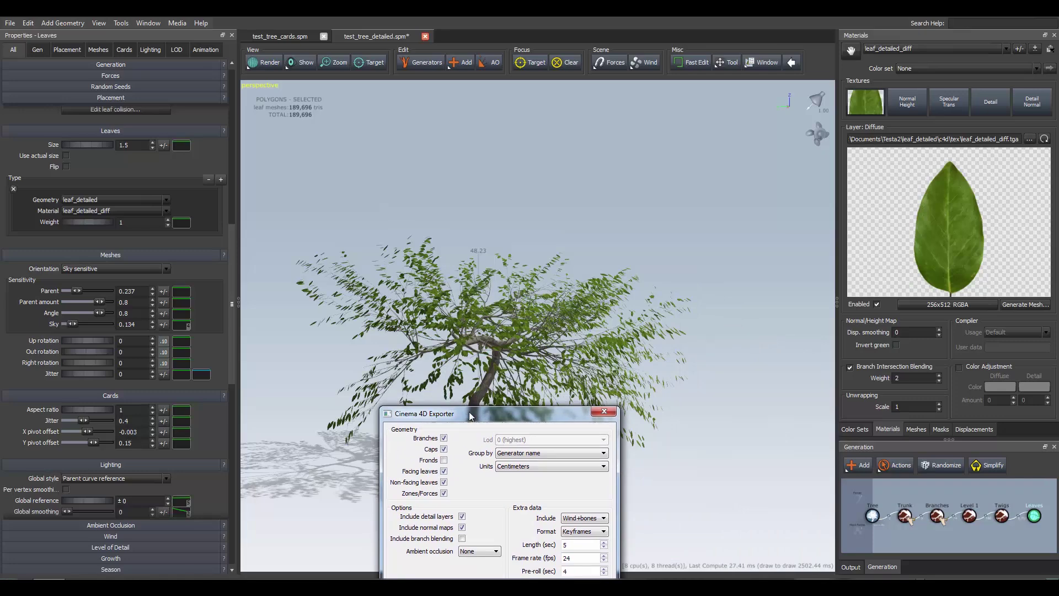
{"action": "left_click_drag", "start_coordinate": [471, 416], "coordinate": [556, 268]}
{"action": "left_click", "coordinate": [529, 323]}
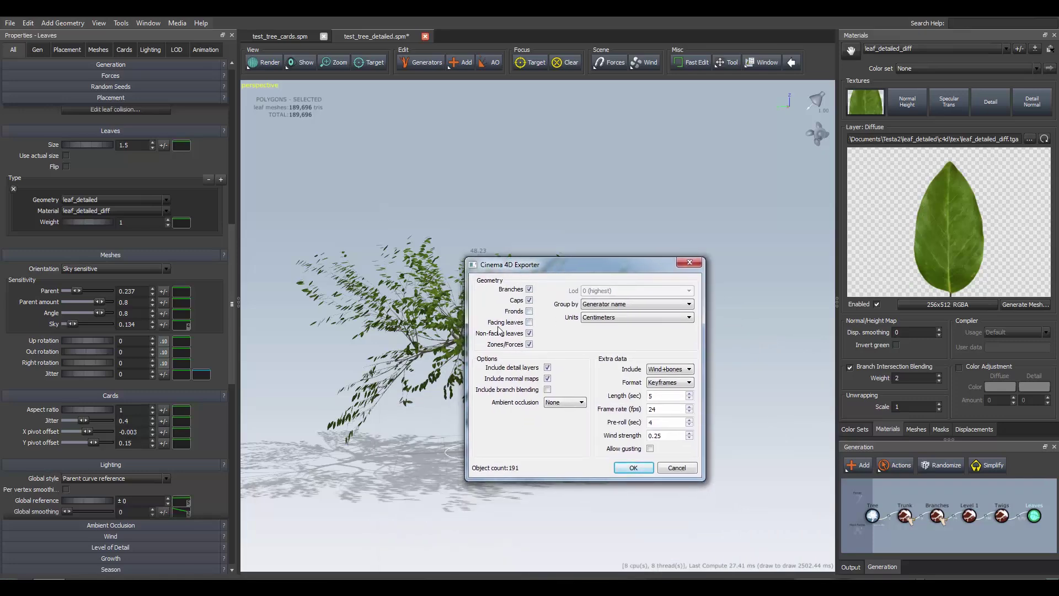
{"action": "left_click_drag", "start_coordinate": [488, 266], "coordinate": [386, 374]}
{"action": "left_click_drag", "start_coordinate": [505, 380], "coordinate": [503, 329]}
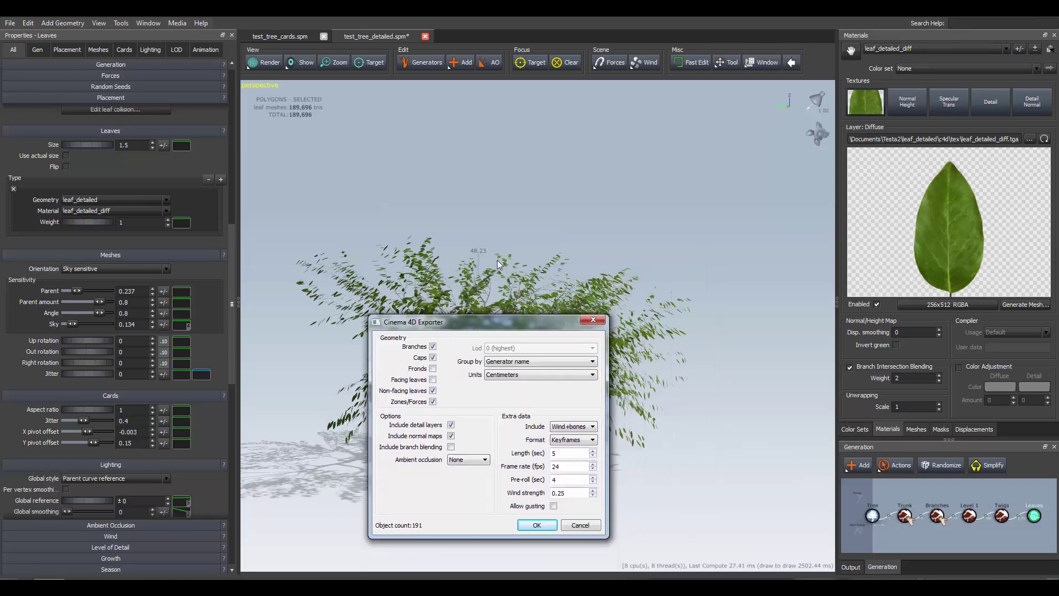
{"action": "left_click_drag", "start_coordinate": [498, 264], "coordinate": [487, 216]}
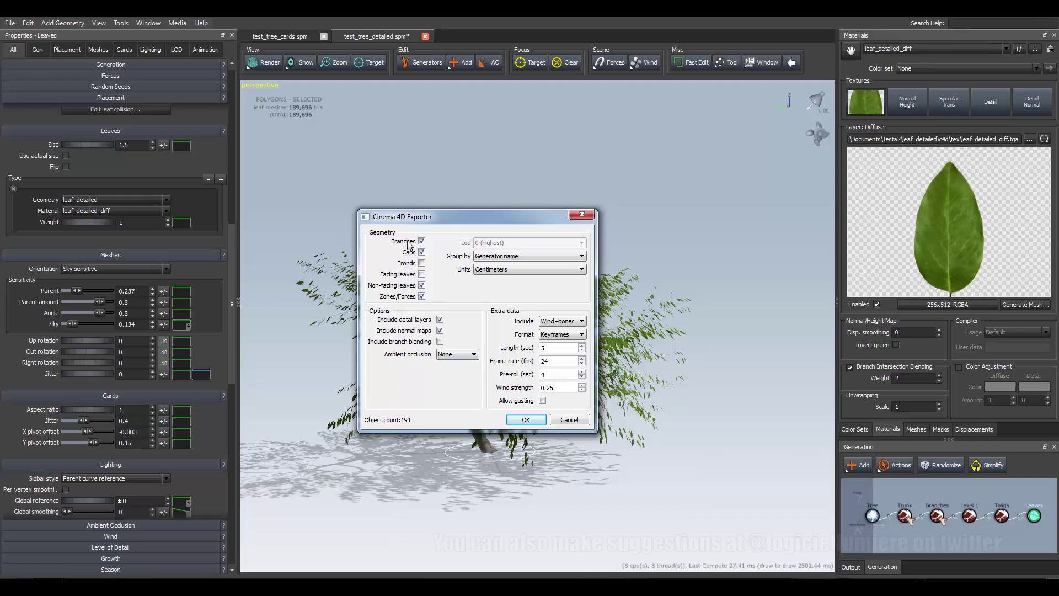
{"action": "left_click_drag", "start_coordinate": [414, 221], "coordinate": [390, 205]}
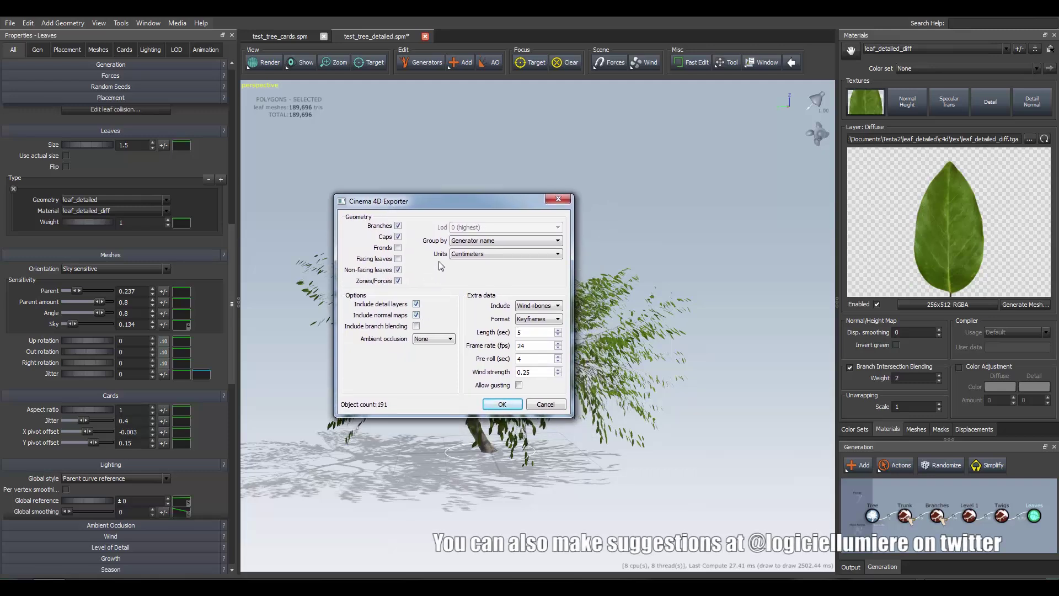
{"action": "left_click_drag", "start_coordinate": [397, 201], "coordinate": [267, 196]}
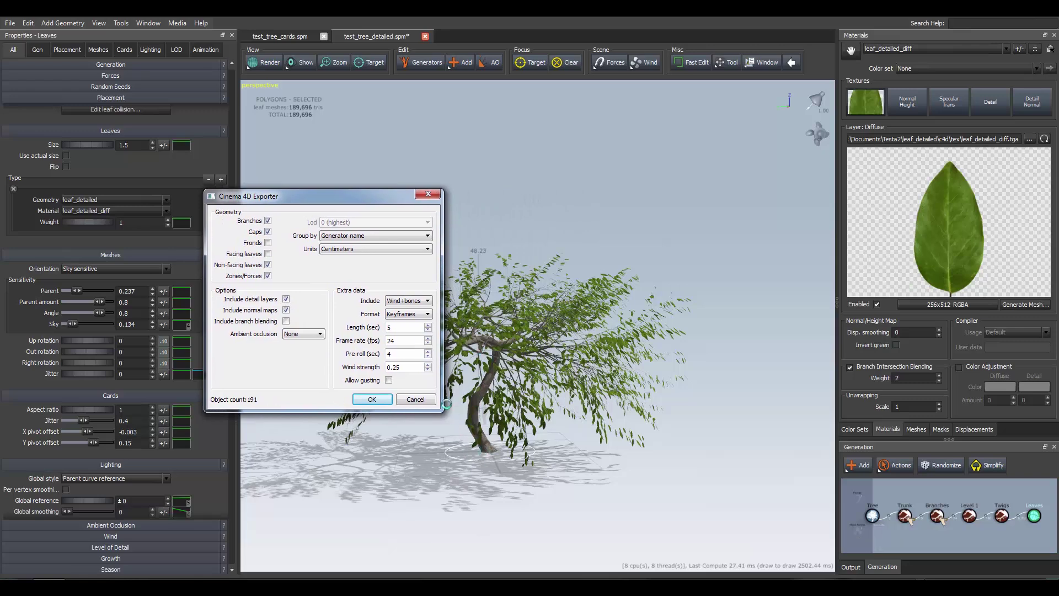
{"action": "left_click_drag", "start_coordinate": [367, 205], "coordinate": [473, 203]}
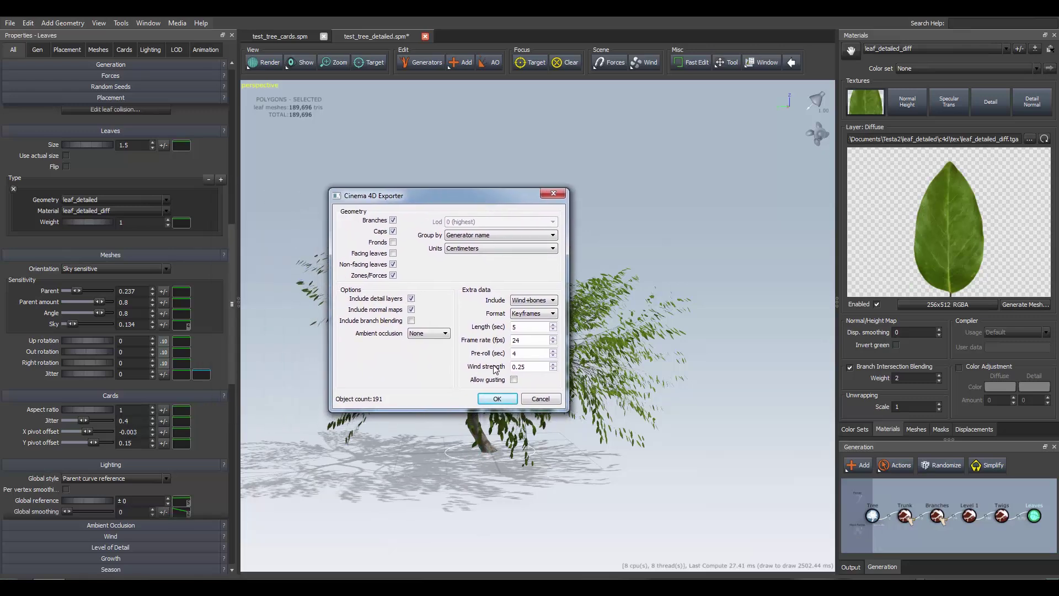
{"action": "left_click", "coordinate": [546, 402]}
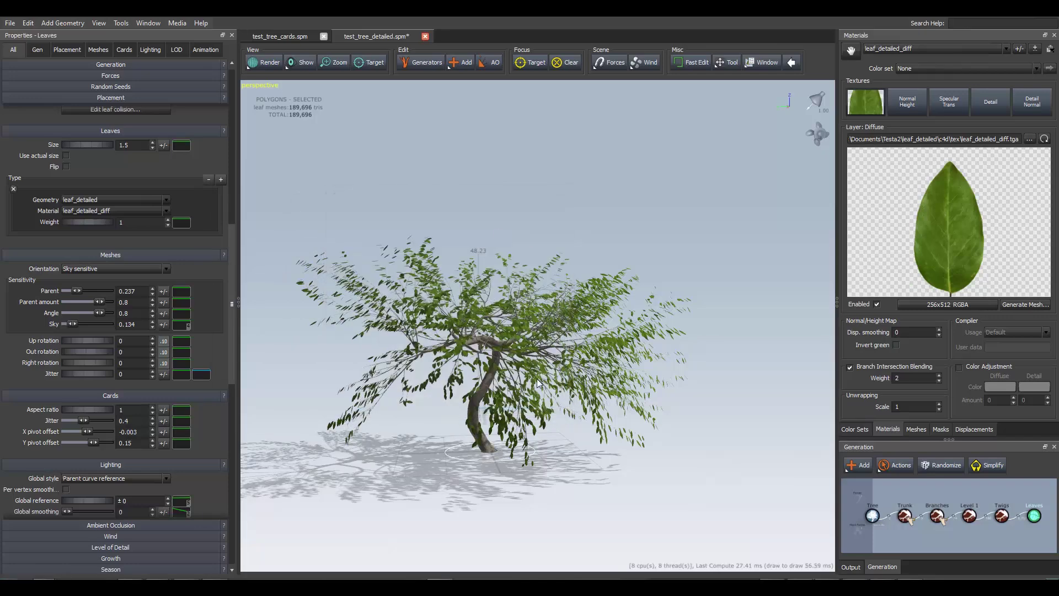
Save the test_tree_detailed.spm tree file.
{"action": "mouse_move", "coordinate": [519, 391]}
{"action": "middle_mouse_down"}
{"action": "mouse_move", "coordinate": [468, 396]}
{"action": "mouse_move", "coordinate": [550, 395]}
{"action": "mouse_move", "coordinate": [540, 389]}
{"action": "middle_mouse_up"}
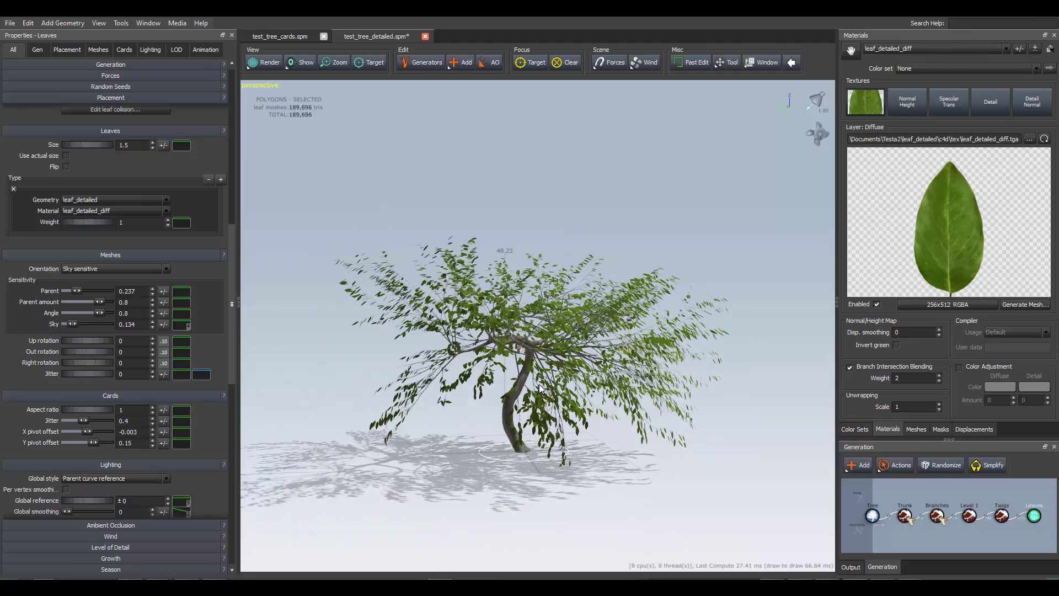
{"action": "left_click", "coordinate": [514, 364]}
{"action": "key", "text": "ctrl+s"}
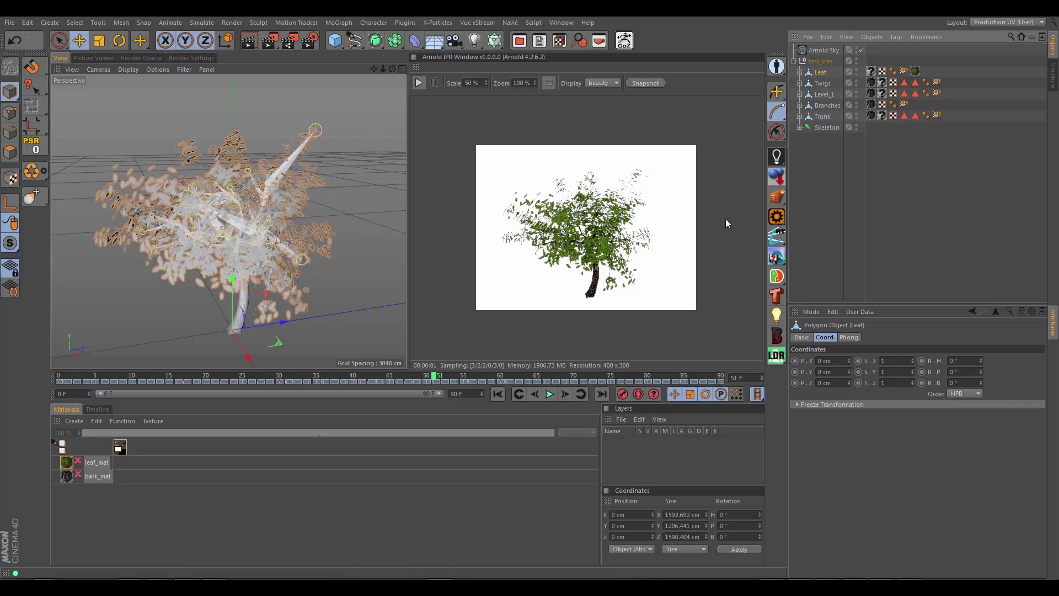
{"action": "left_click", "coordinate": [776, 157]}
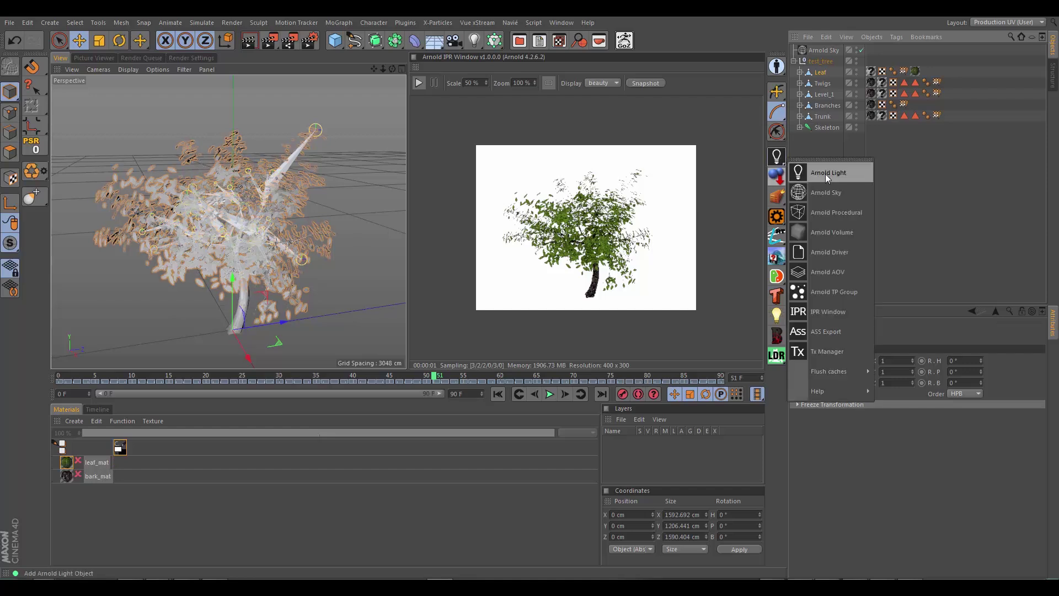
{"action": "left_click", "coordinate": [377, 287]}
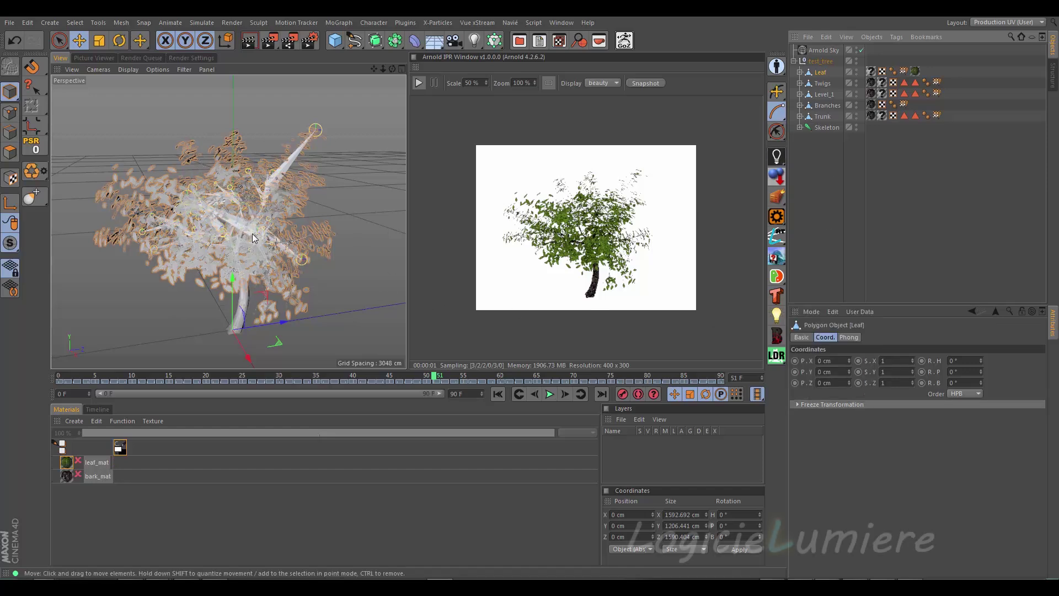